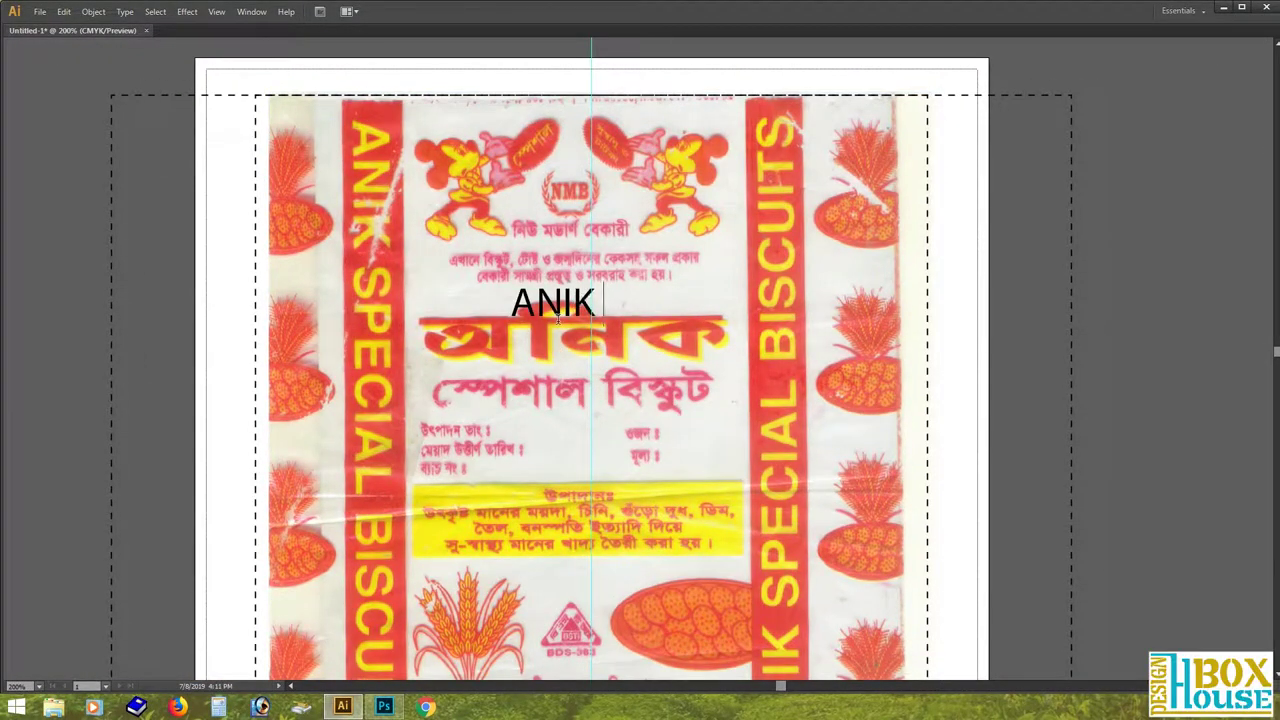
Step: Move the ANIK SPECIAL BISCUIT heading up and place a copy below it
{"action": "key", "text": "ctrl+minus"}
{"action": "key", "text": "ctrl+minus"}
{"action": "left_click_drag", "start_coordinate": [650, 330], "coordinate": [583, 206]}
{"action": "key", "text": "ctrl+plus"}
{"action": "left_click_drag", "start_coordinate": [457, 171], "coordinate": [457, 291]}
Step: Retype the copied heading in Bengali as নিউ মডার্ণ বেকারী
{"action": "left_click", "coordinate": [55, 107]}
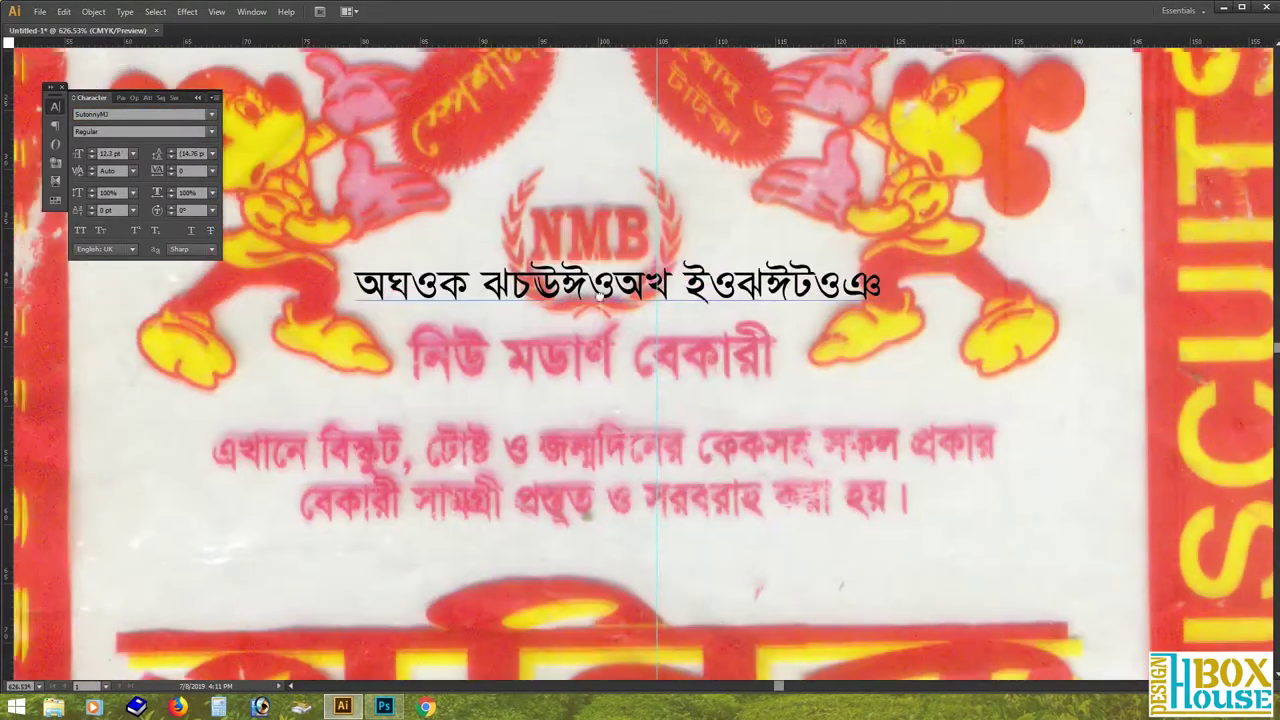
{"action": "triple_click", "coordinate": [599, 296]}
{"action": "type", "text": "নিউ মডার্ণ বেকারী"}
Step: Make the bakery name bold and align it over the scanned line
{"action": "key", "text": "Escape"}
{"action": "left_click", "coordinate": [210, 131]}
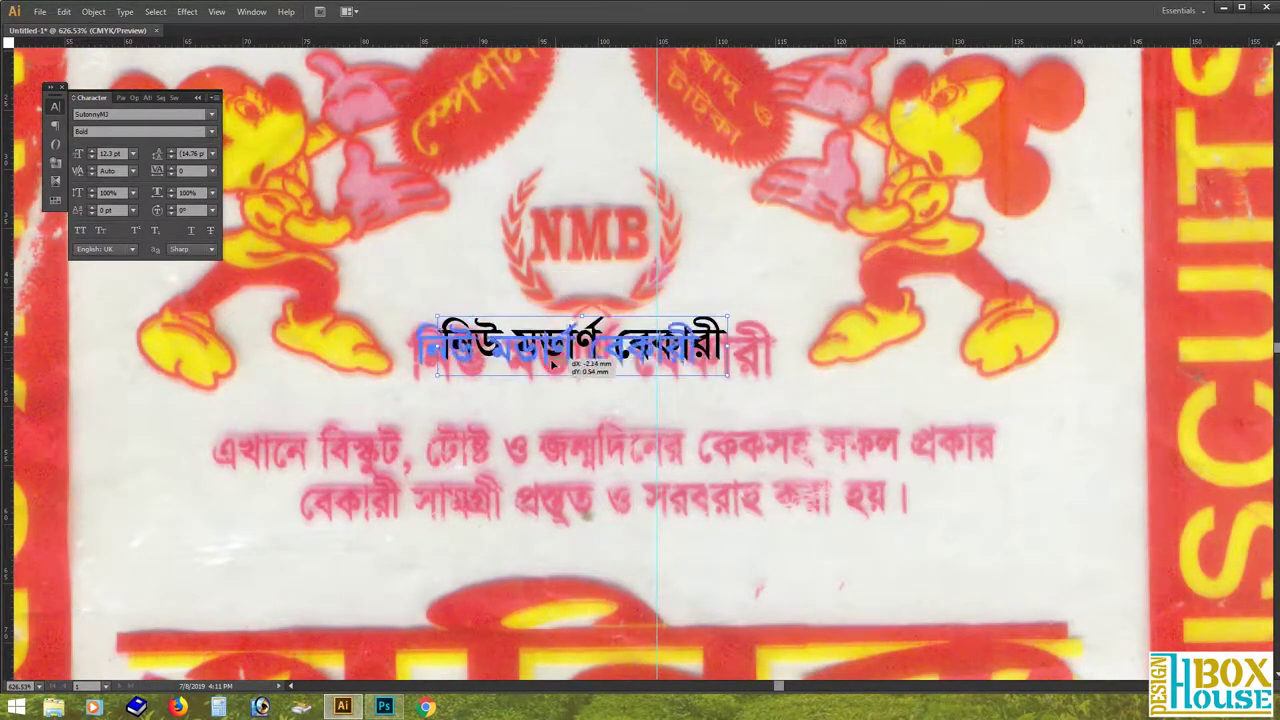
{"action": "left_click_drag", "start_coordinate": [590, 392], "coordinate": [598, 407]}
{"action": "type", "text": "এখা"}
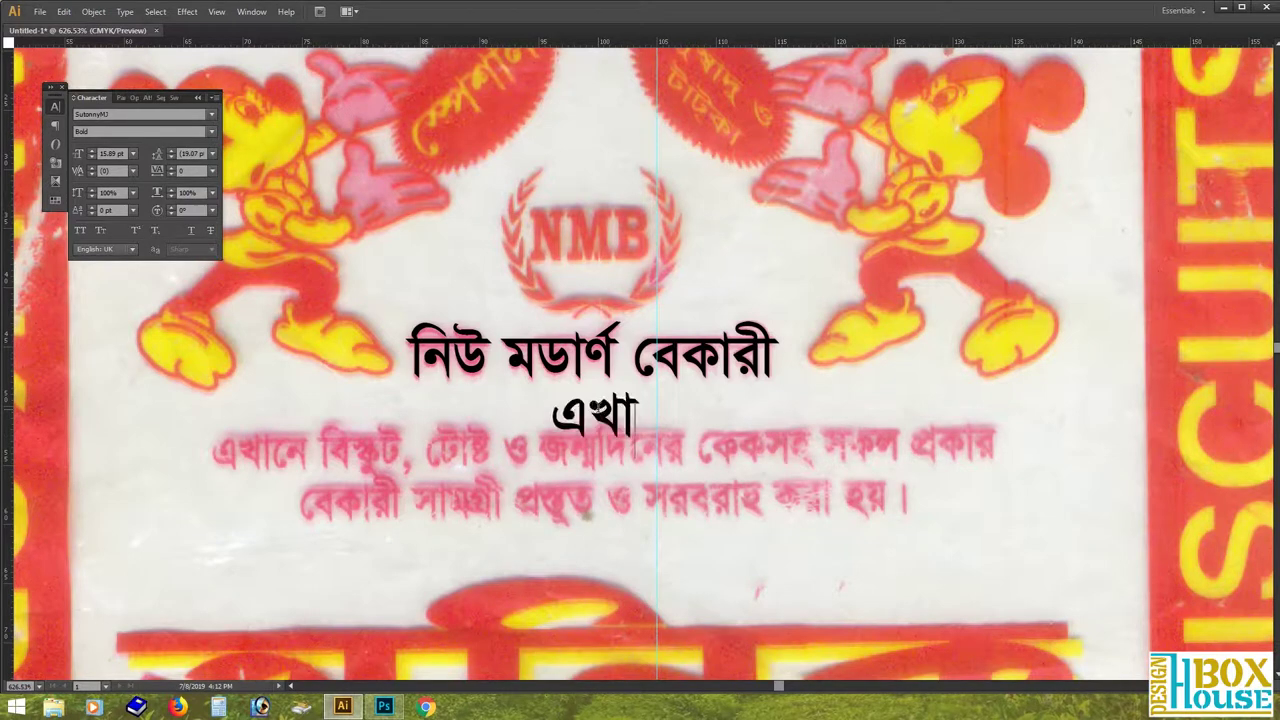
Step: Type the two-line Bengali bakery-products description and resize it to match the scan
{"action": "type", "text": "নে বিস্কুট, টোষ্ট ও জন্মদিনের কেকসহ সকল প্রকার"}
{"action": "key", "text": "Return"}
{"action": "type", "text": "বেকারী সামগ্রী প্রস্তত কা"}
{"action": "key", "text": "BackSpace"}
{"action": "key", "text": "BackSpace"}
{"action": "type", "text": "ও সারবরাহ করা হয়।"}
{"action": "key", "text": "Escape"}
{"action": "key", "text": "ctrl+shift+comma"}
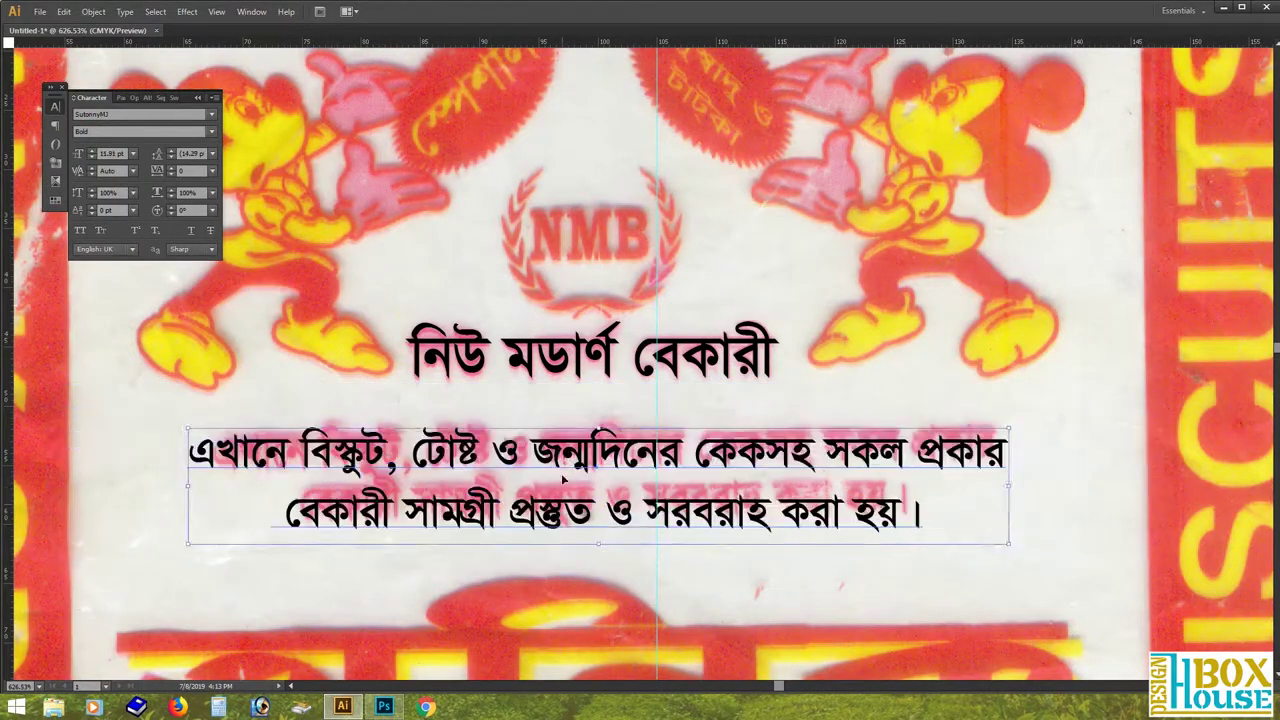
{"action": "key", "text": "Tab"}
{"action": "left_click_drag", "start_coordinate": [593, 290], "coordinate": [585, 372]}
Step: Type the Bengali title lines অনিক and স্পেশাল বিস্কুট over the product title
{"action": "scroll", "coordinate": [585, 372], "scroll_direction": "down", "scroll_amount": 5}
{"action": "left_click", "coordinate": [585, 390]}
{"action": "type", "text": "ঋউঋঋউক্ষ"}
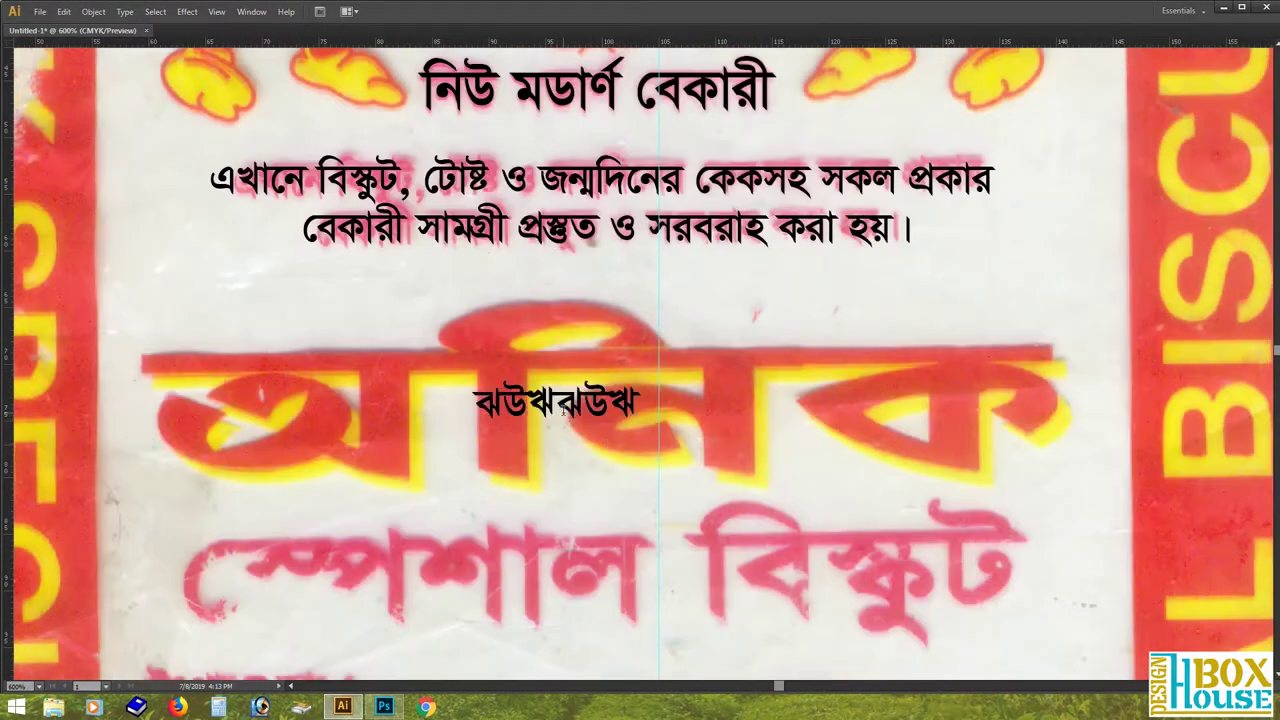
{"action": "key", "text": "ctrl+a"}
{"action": "type", "text": "এ"}
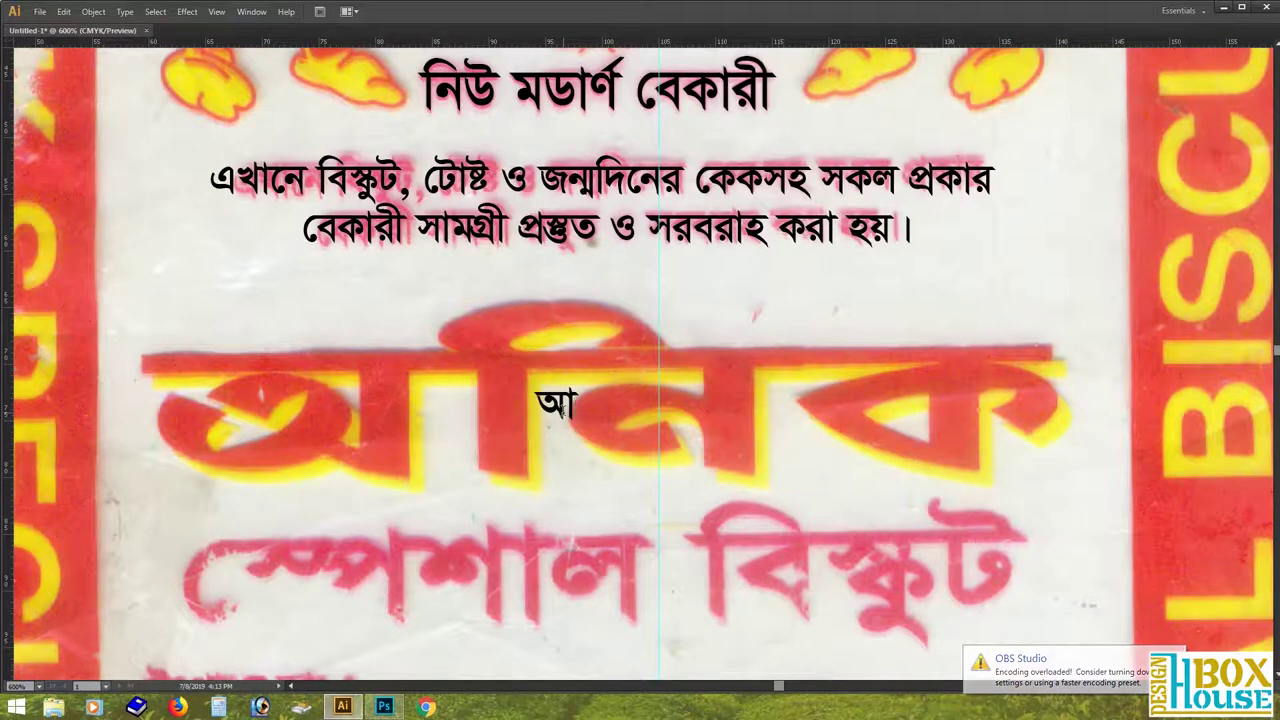
{"action": "type", "text": "অনিক"}
{"action": "key", "text": "Return"}
{"action": "type", "text": "অনিক"}
{"action": "key", "text": "BackSpace"}
{"action": "key", "text": "BackSpace"}
{"action": "key", "text": "BackSpace"}
{"action": "type", "text": "স্পেশা"}
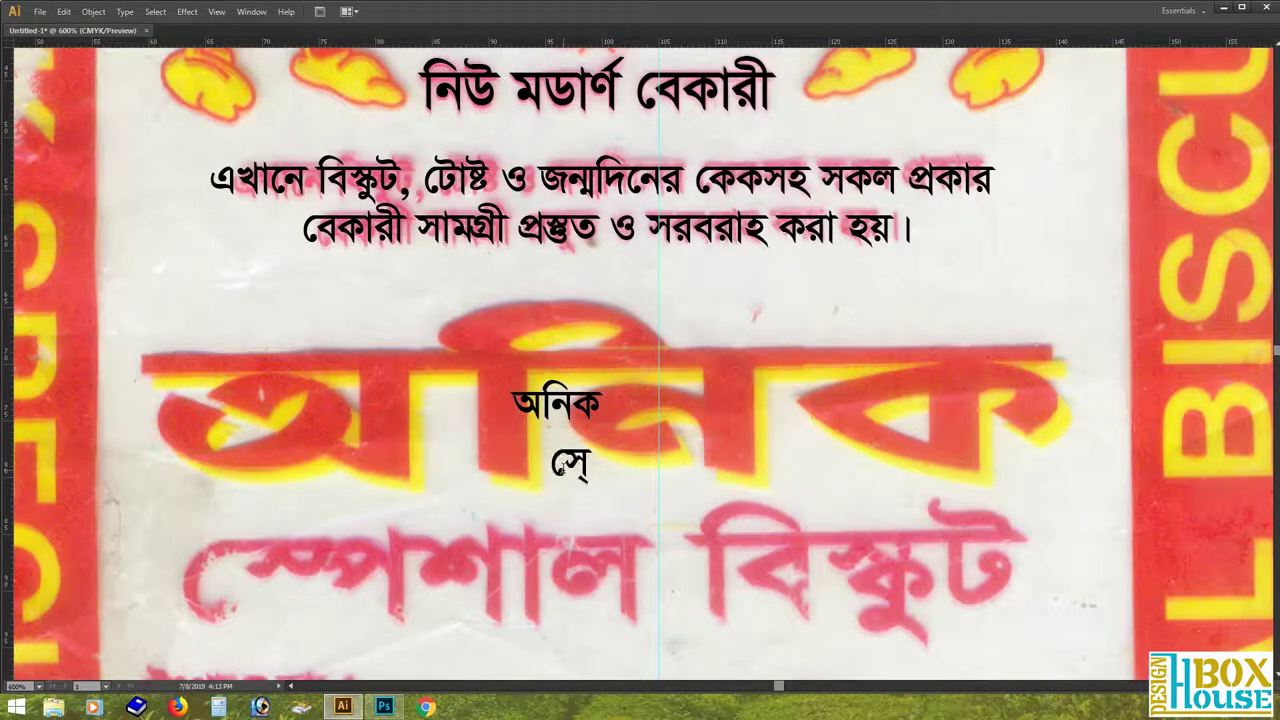
{"action": "type", "text": "ল বিস্কুট"}
Step: Type the Bengali ingredients lines under উপাদানঃ and centre them on the yellow box
{"action": "scroll", "coordinate": [474, 333], "scroll_direction": "down", "scroll_amount": 4}
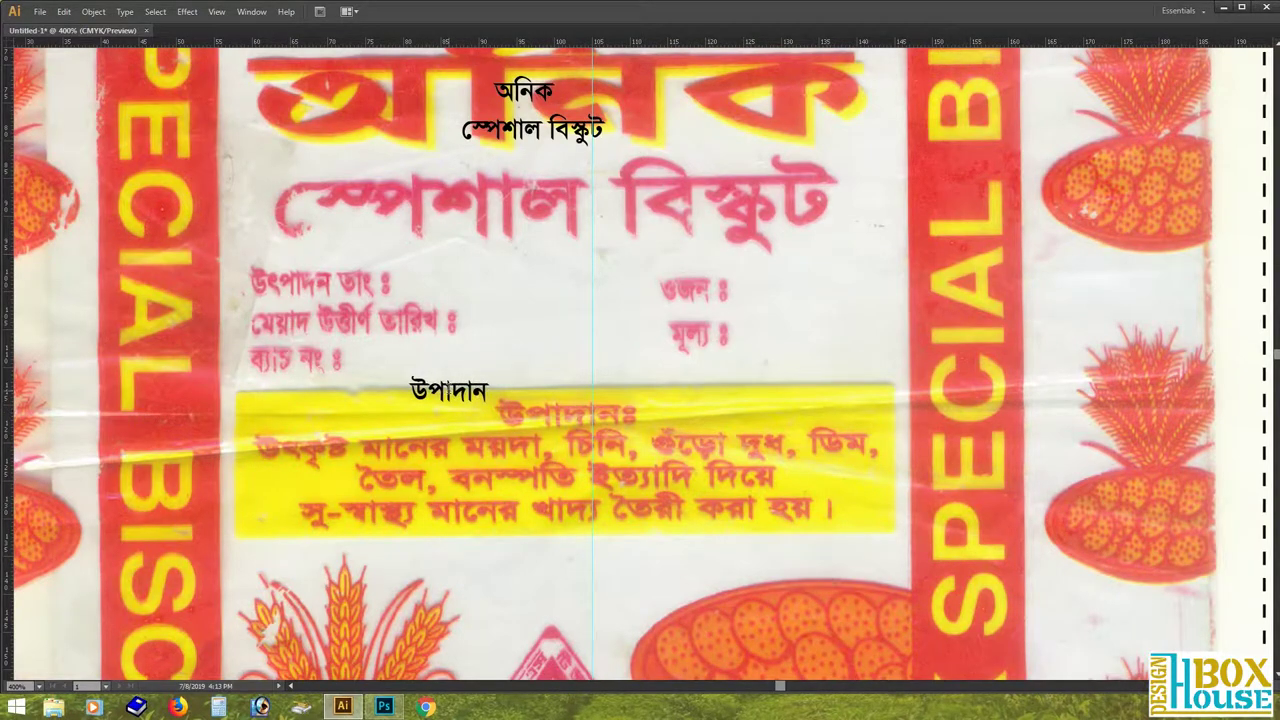
{"action": "left_click_drag", "start_coordinate": [446, 401], "coordinate": [446, 384]}
{"action": "type", "text": "উৎকৃষ্ট মানের"}
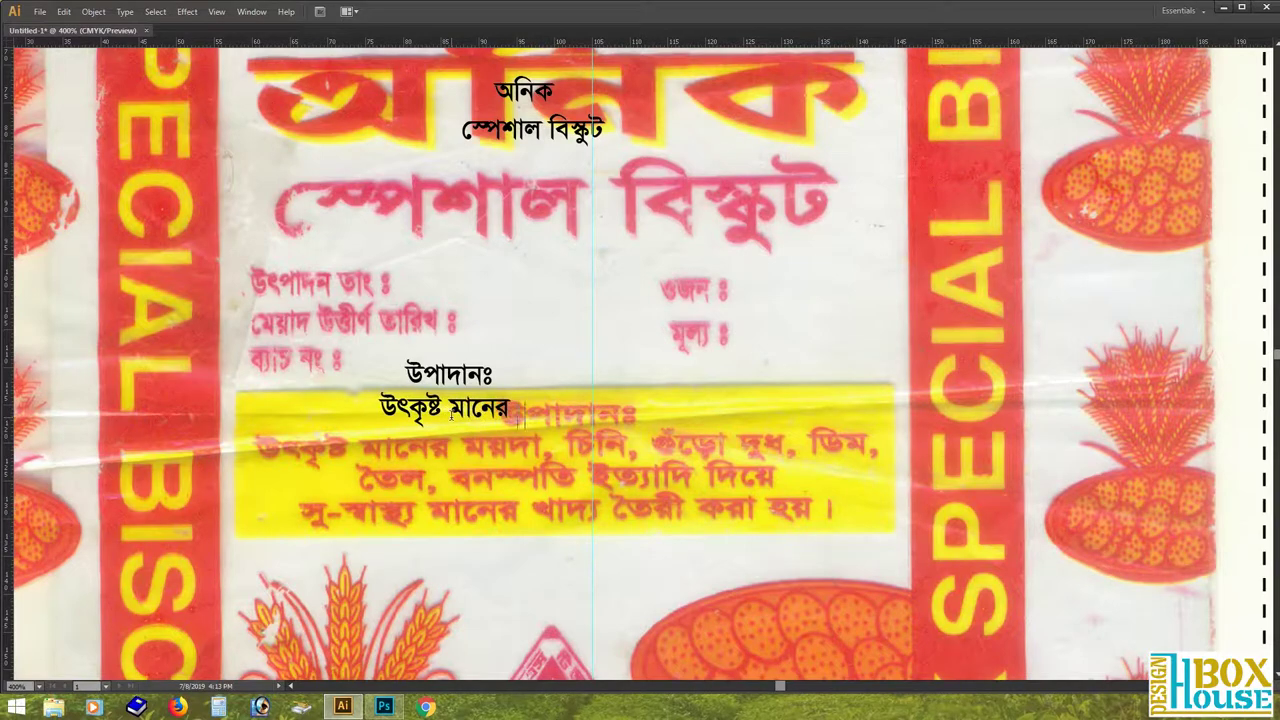
{"action": "type", "text": "ময়দা, চিনি, গুঁ"}
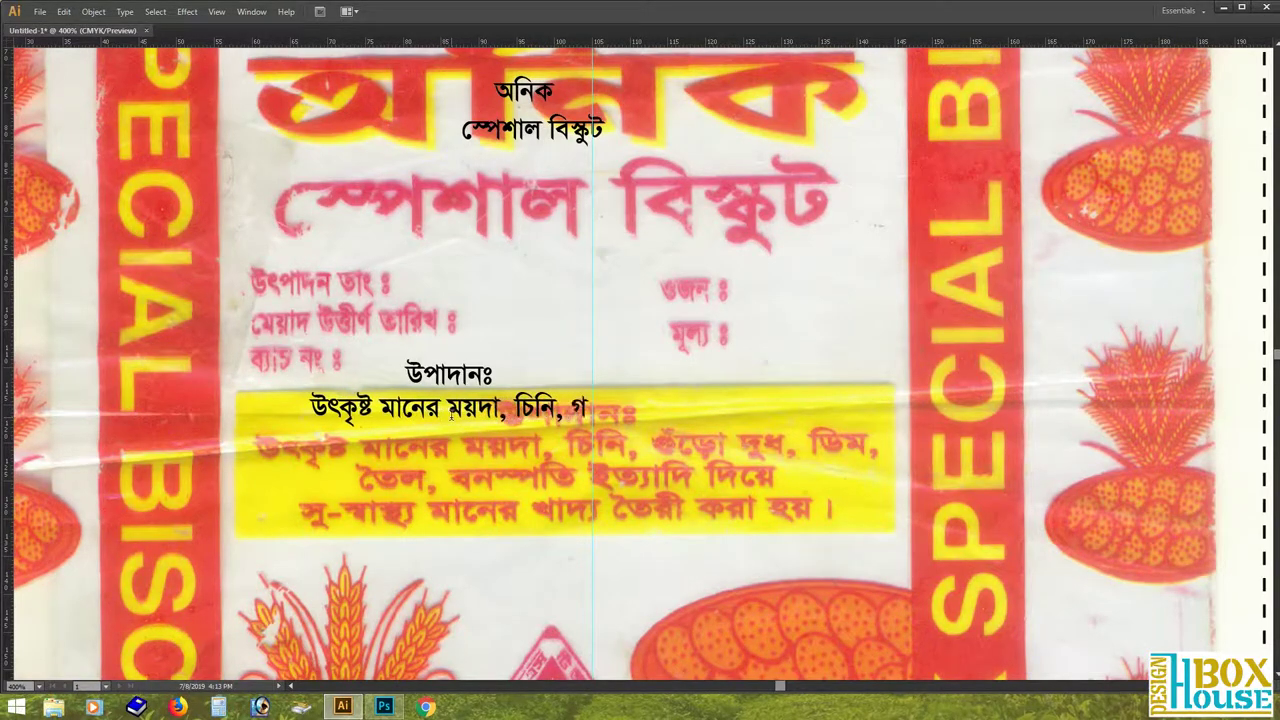
{"action": "type", "text": "ড়ো দুধ, ডিম, "}
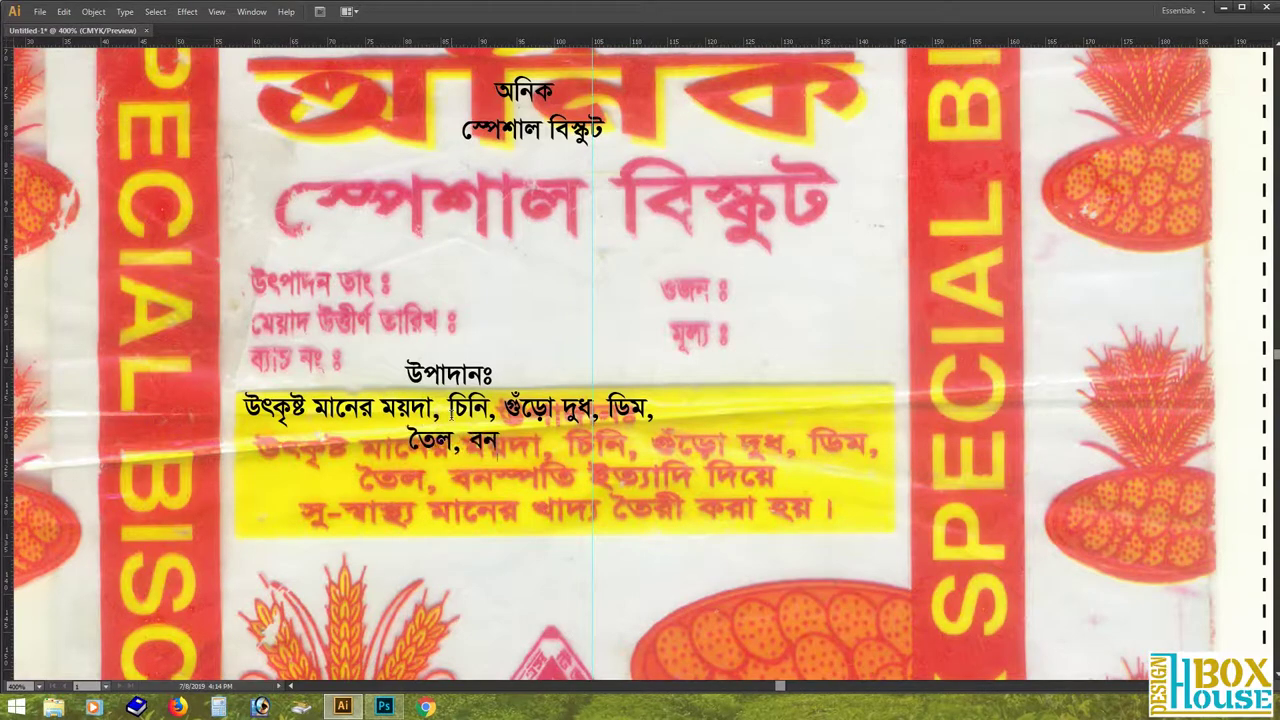
{"action": "type", "text": "তৈল, বনস্পতি ইত্যাদি দিয়ে,"}
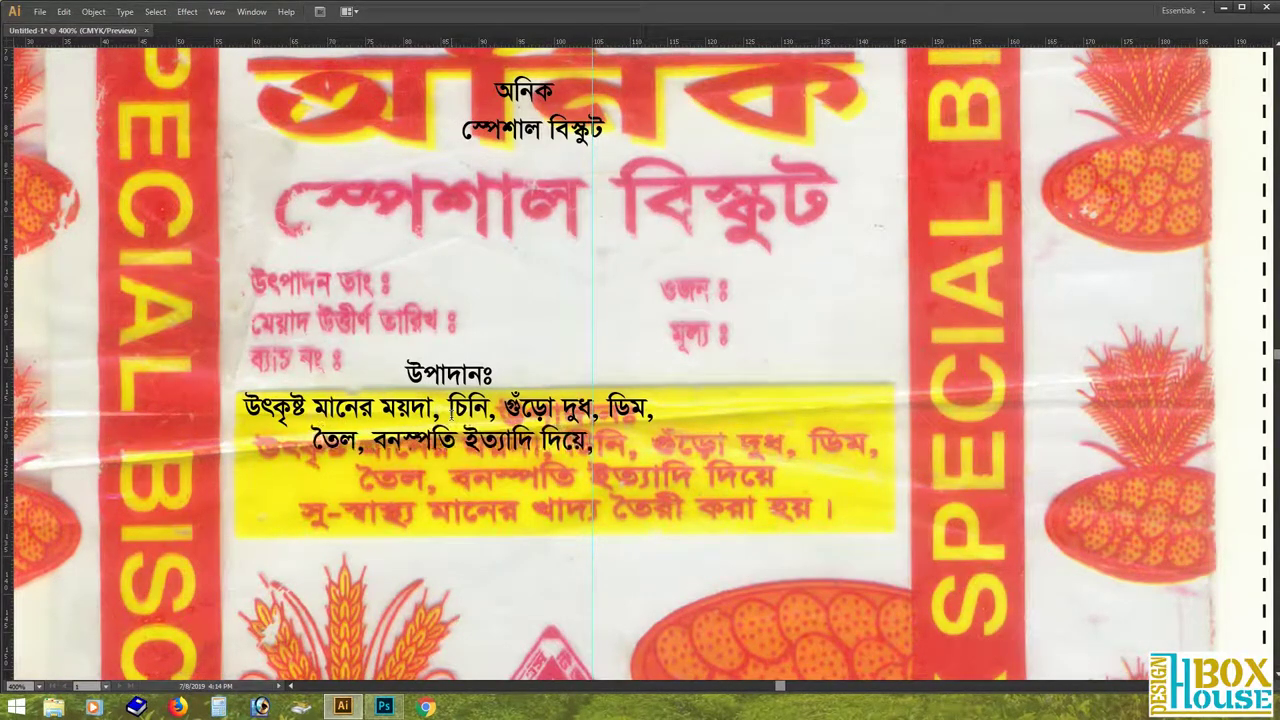
{"action": "key", "text": "BackSpace"}
{"action": "type", "text": "সু-স্বাস্থ্য মা"}
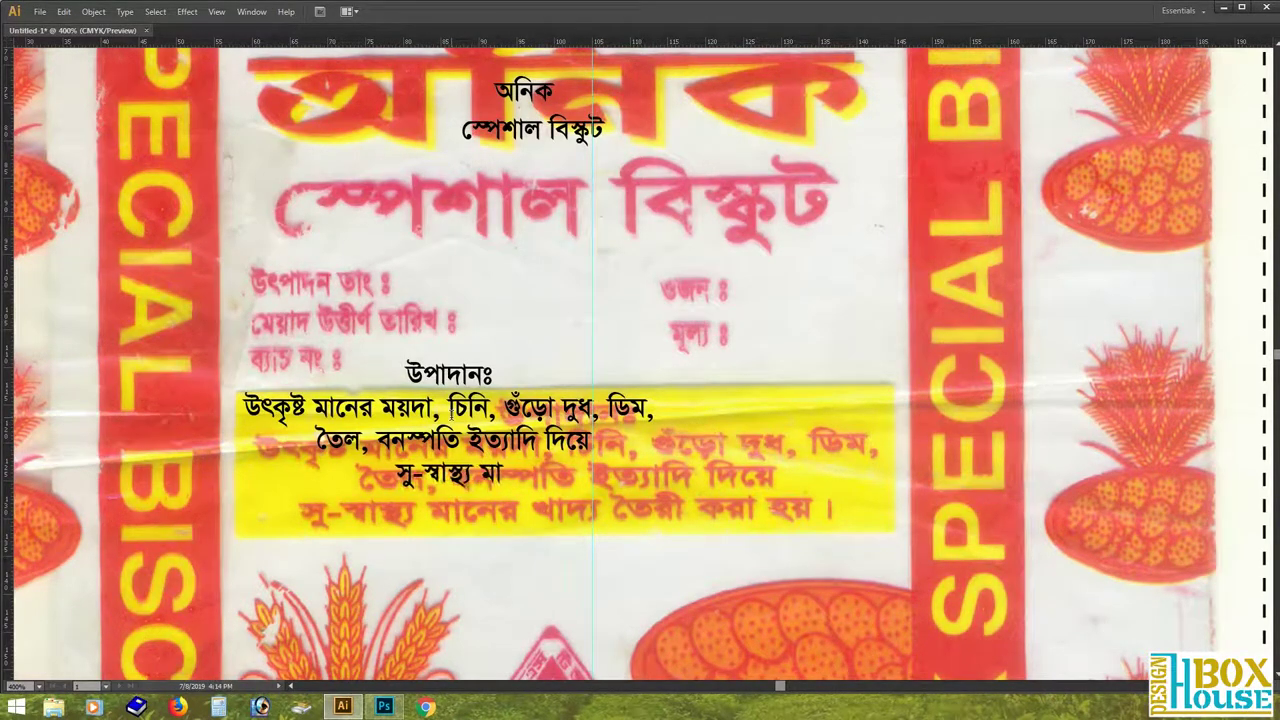
{"action": "type", "text": "নের খাদ্য তৈরী করা হয়া।"}
{"action": "key", "text": "Escape"}
{"action": "left_click_drag", "start_coordinate": [451, 416], "coordinate": [832, 467]}
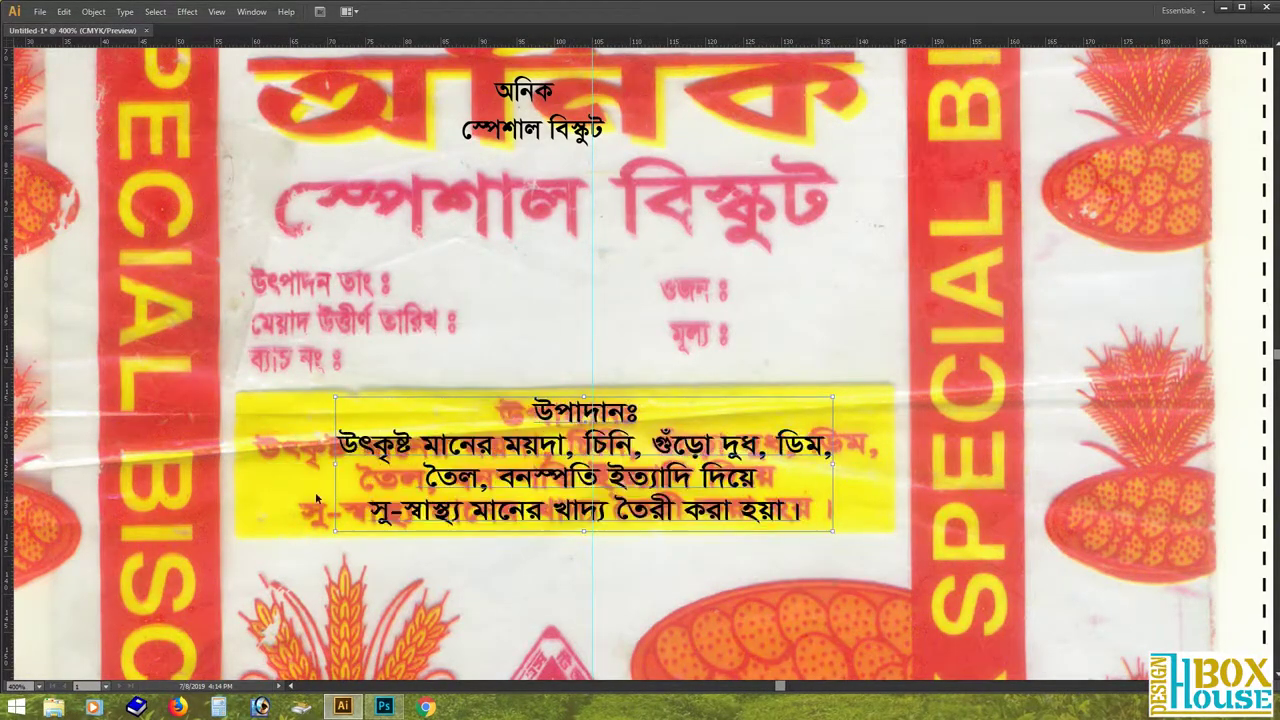
{"action": "left_click_drag", "start_coordinate": [337, 466], "coordinate": [252, 466]}
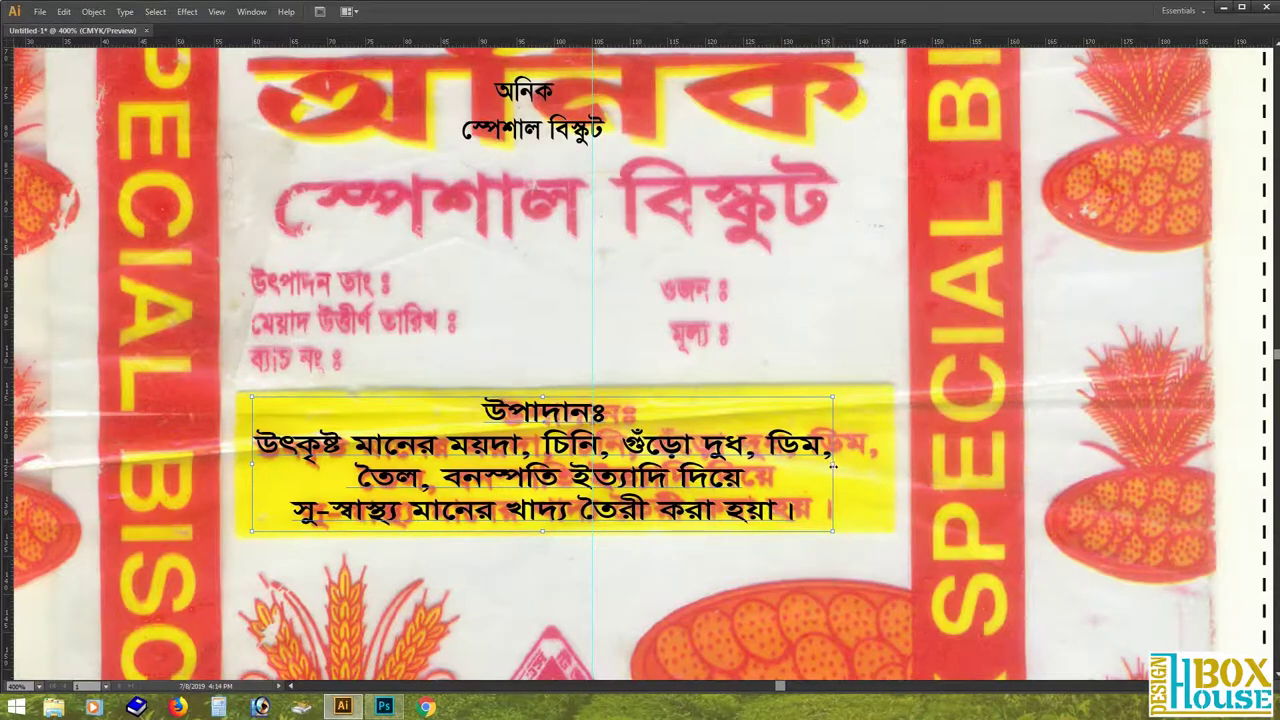
Step: Type the proprietor's name line in Bengali in the address area
{"action": "scroll", "coordinate": [832, 466], "scroll_direction": "down", "scroll_amount": 5}
{"action": "left_click", "coordinate": [430, 345]}
{"action": "type", "text": "ঝউঝঝউঝ"}
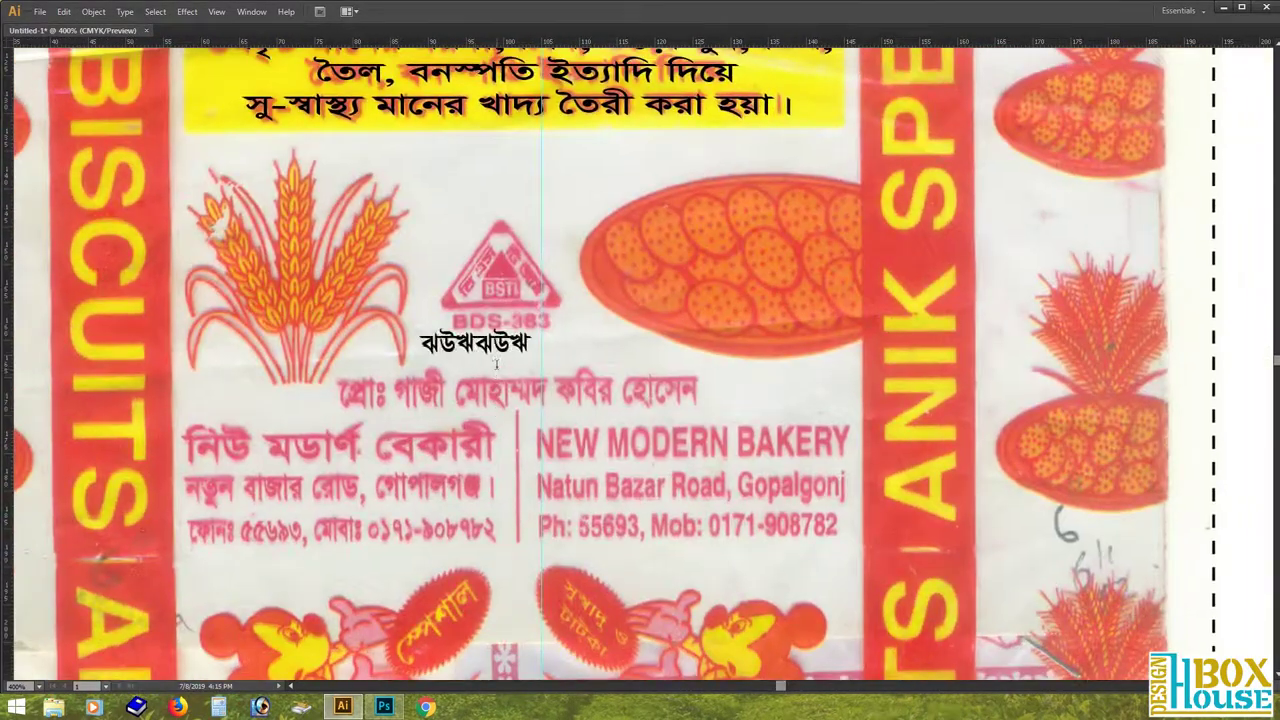
{"action": "key", "text": "BackSpace"}
{"action": "key", "text": "BackSpace"}
{"action": "key", "text": "BackSpace"}
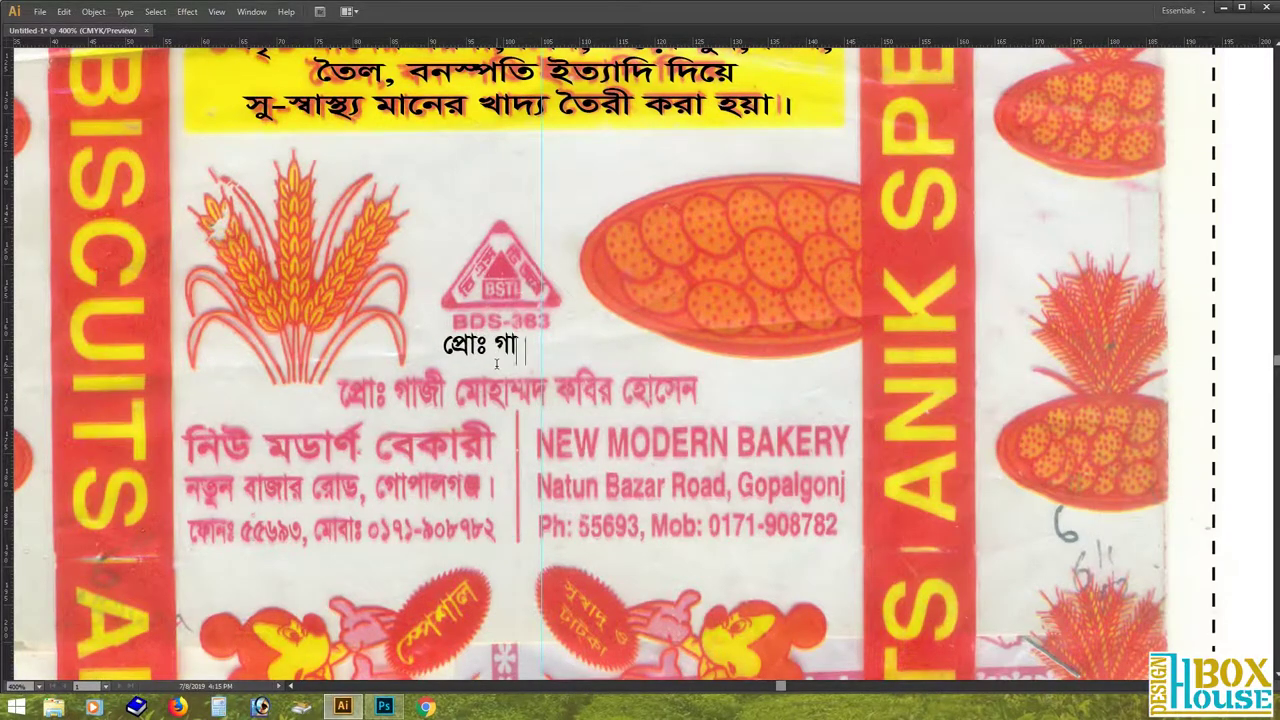
{"action": "key", "text": "Escape"}
{"action": "left_click_drag", "start_coordinate": [387, 349], "coordinate": [413, 385]}
Step: Place a copy below and retype it as নিউ মডার্ণ বেকারী
{"action": "scroll", "coordinate": [413, 385], "scroll_direction": "down", "scroll_amount": 1}
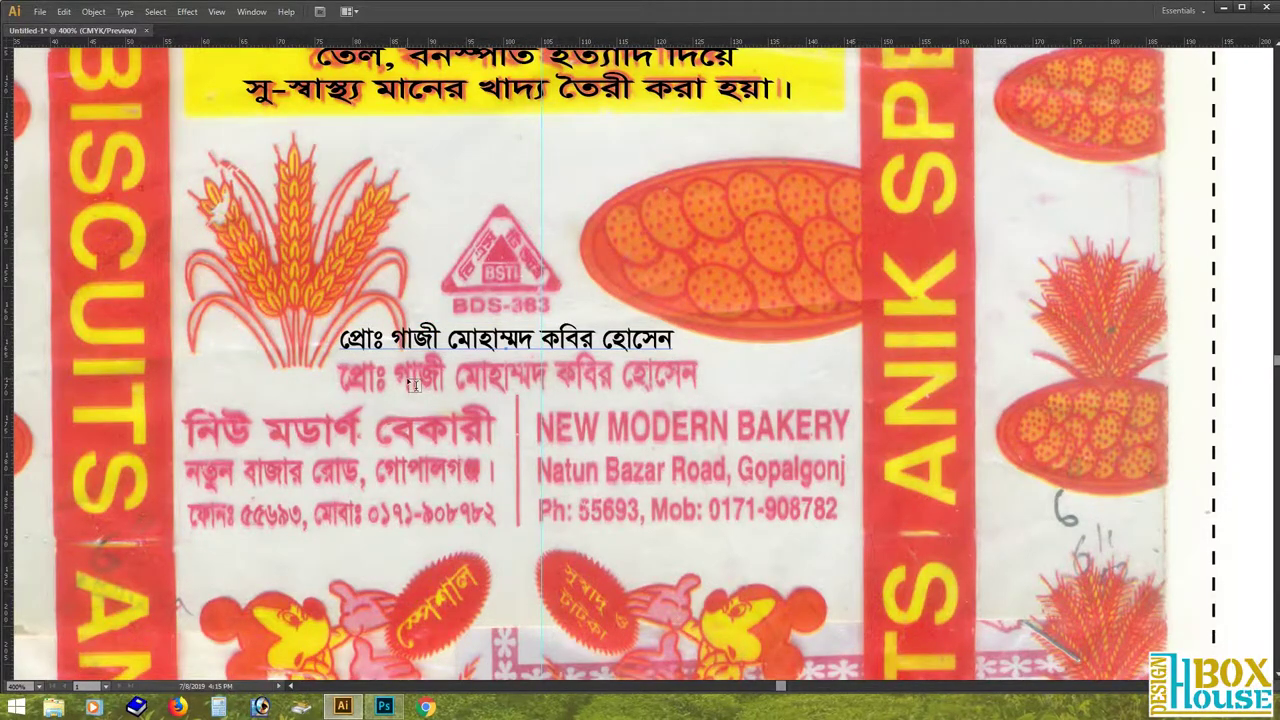
{"action": "left_click_drag", "start_coordinate": [437, 340], "coordinate": [288, 391]}
{"action": "triple_click", "coordinate": [288, 391]}
{"action": "type", "text": "নিউ ম"}
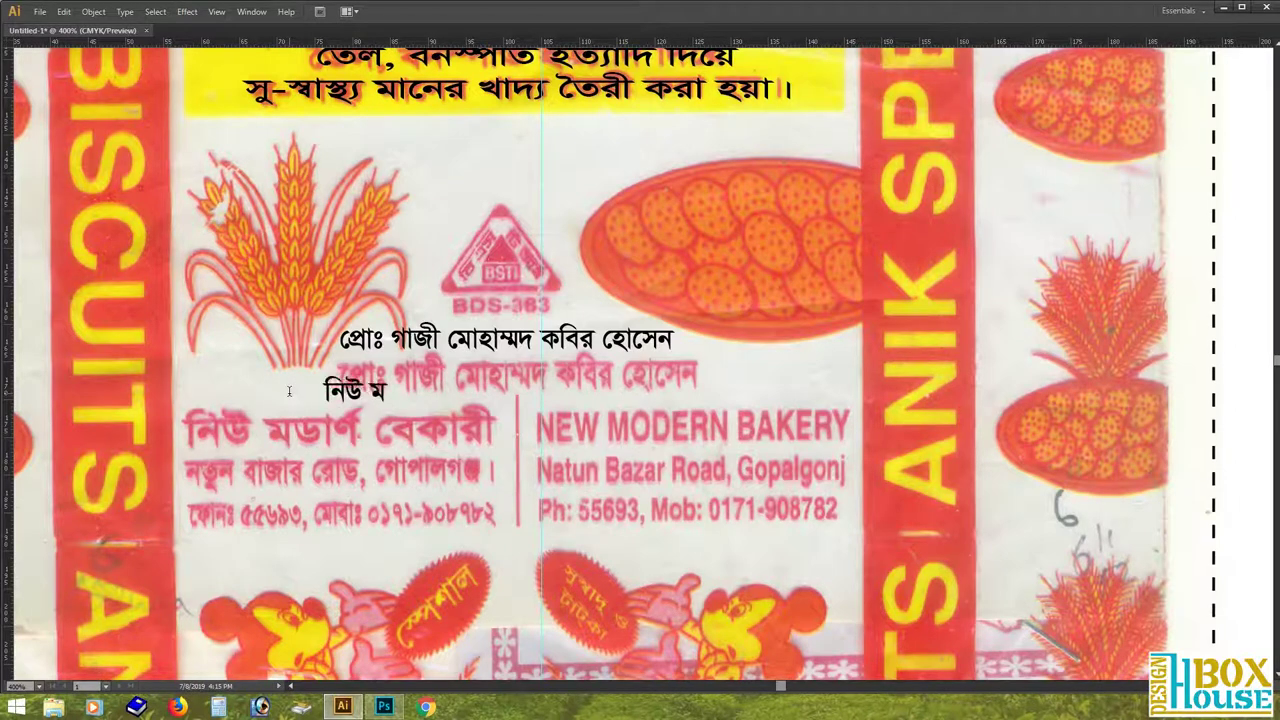
{"action": "type", "text": "ডার্ণ বেকারী"}
Step: Copy the bakery name line below and retype it as the bakery's Bengali address
{"action": "key", "text": "Escape"}
{"action": "left_click_drag", "start_coordinate": [289, 391], "coordinate": [289, 425]}
{"action": "triple_click", "coordinate": [312, 424]}
{"action": "scroll", "coordinate": [312, 424], "scroll_direction": "up", "scroll_amount": 1}
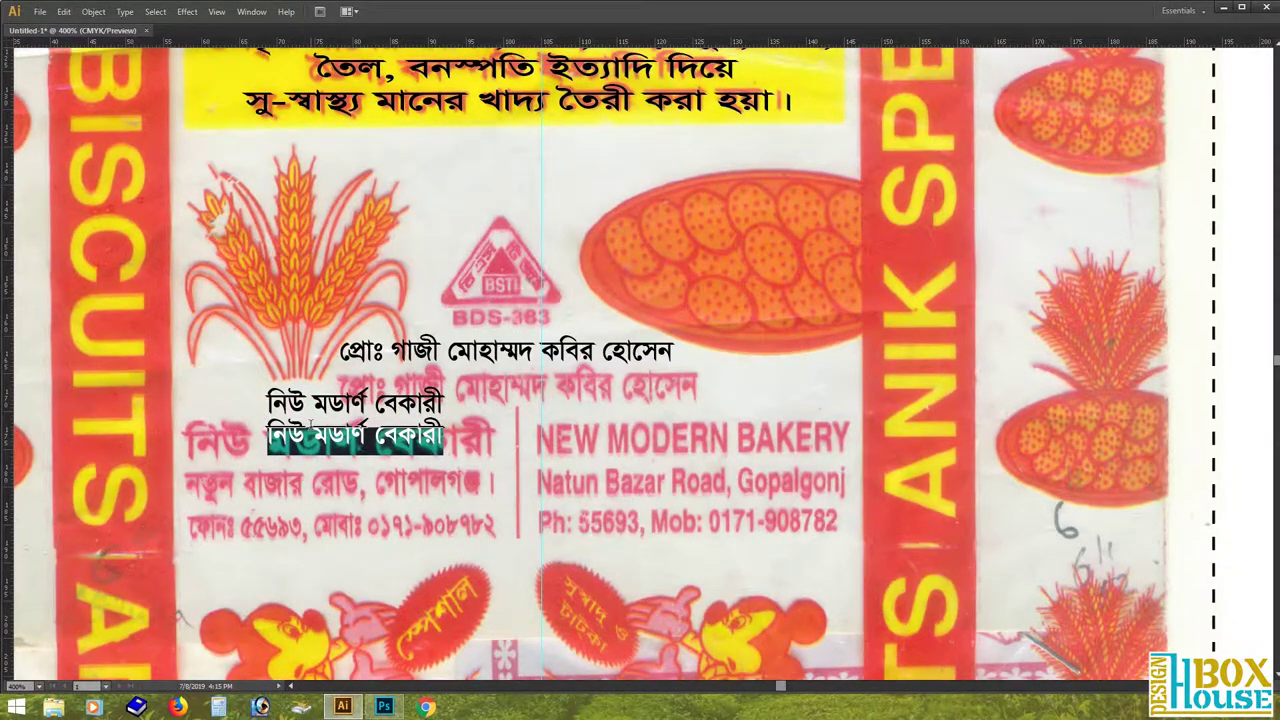
{"action": "scroll", "coordinate": [314, 424], "scroll_direction": "up", "scroll_amount": 2}
{"action": "scroll", "coordinate": [335, 400], "scroll_direction": "up", "scroll_amount": 2}
{"action": "scroll", "coordinate": [355, 375], "scroll_direction": "up", "scroll_amount": 2}
{"action": "scroll", "coordinate": [380, 350], "scroll_direction": "up", "scroll_amount": 1}
{"action": "scroll", "coordinate": [394, 339], "scroll_direction": "up", "scroll_amount": 1}
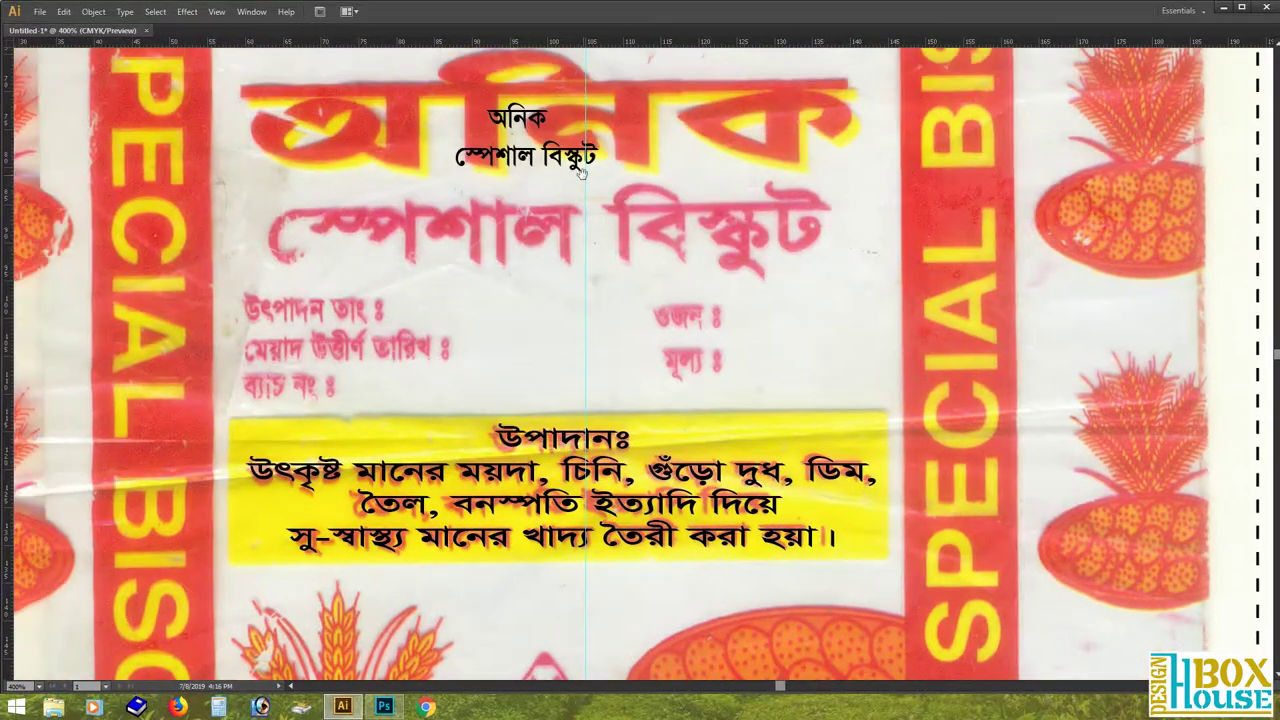
{"action": "scroll", "coordinate": [395, 350], "scroll_direction": "up", "scroll_amount": 7}
{"action": "scroll", "coordinate": [398, 400], "scroll_direction": "down", "scroll_amount": 15}
{"action": "type", "text": "নতুন"}
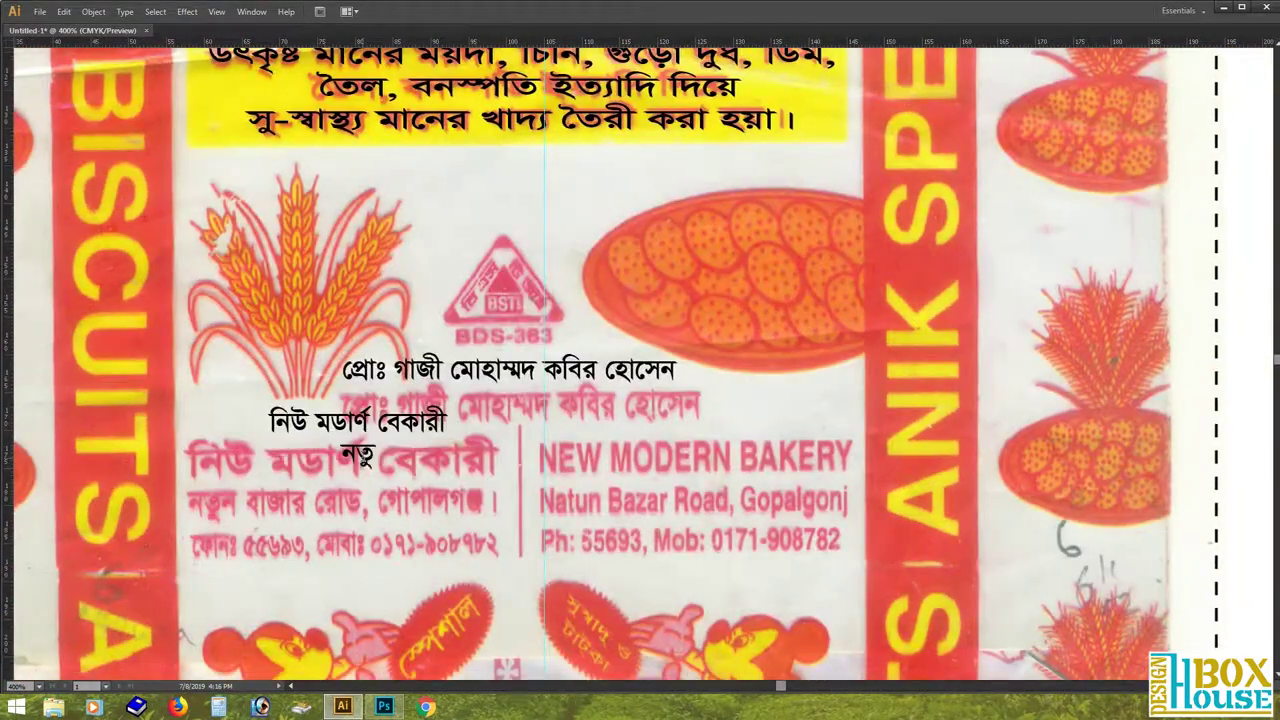
{"action": "type", "text": " বাজার রোড, গোপালগঞ্জ ।"}
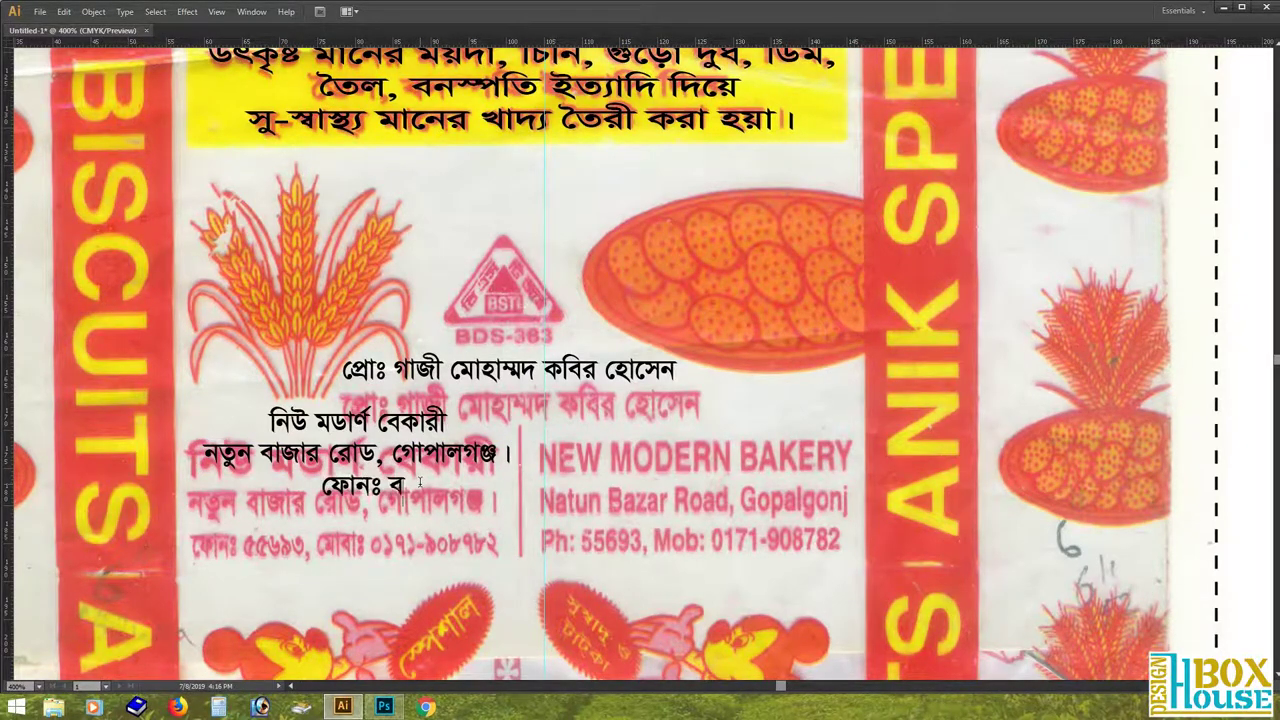
Step: Type the Bengali phone and mobile numbers line, correcting its hyphen
{"action": "type", "text": "৩, মোবাঃ"}
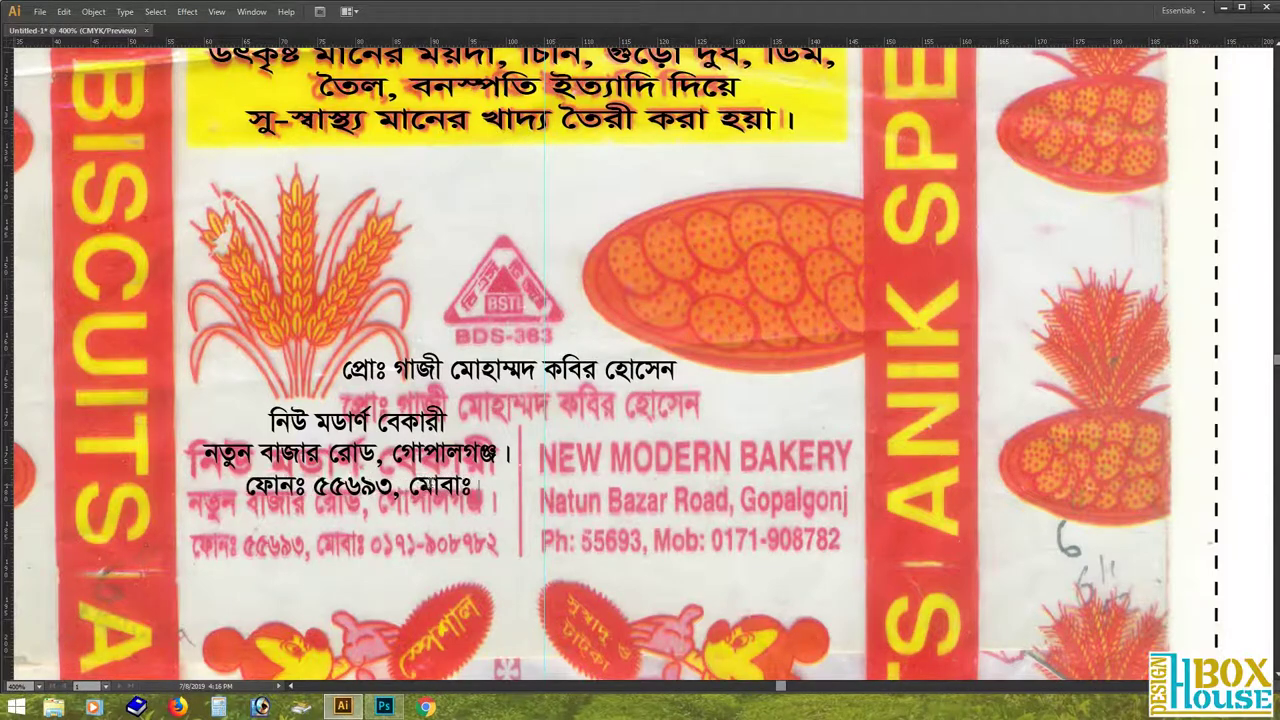
{"action": "left_click", "coordinate": [470, 487]}
{"action": "key", "text": "BackSpace"}
{"action": "type", "text": "-"}
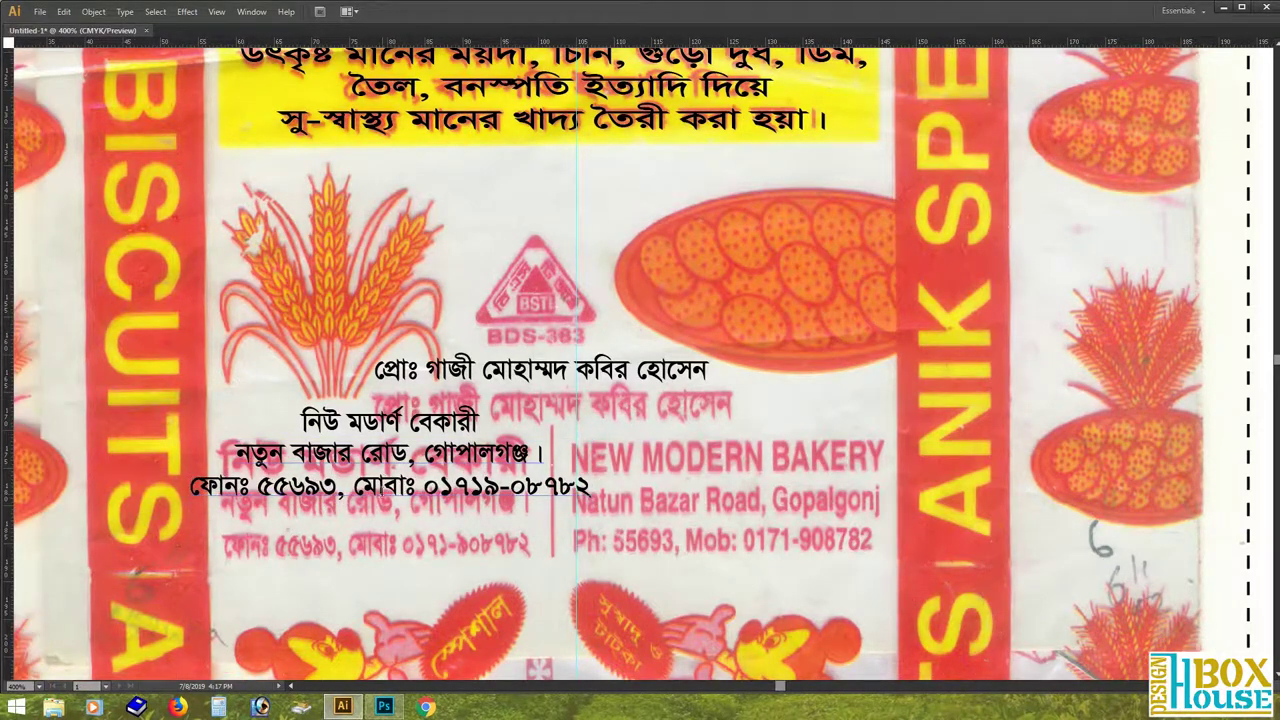
Step: Move the Bengali contact lines onto the artwork and enlarge the bakery name
{"action": "mouse_move", "coordinate": [383, 487]}
{"action": "left_mouse_down"}
{"action": "mouse_move", "coordinate": [383, 547]}
{"action": "mouse_move", "coordinate": [92, 492]}
{"action": "left_mouse_up"}
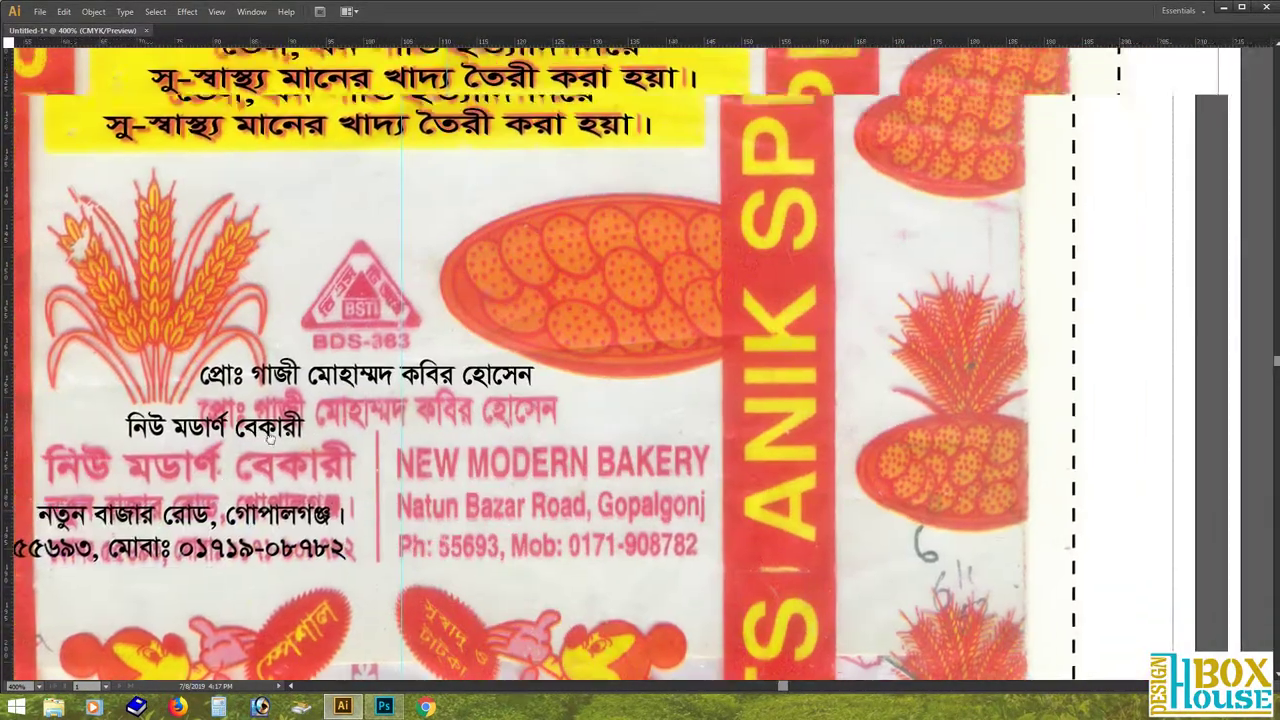
{"action": "left_click_drag", "start_coordinate": [215, 425], "coordinate": [130, 462]}
{"action": "left_click_drag", "start_coordinate": [211, 477], "coordinate": [359, 493]}
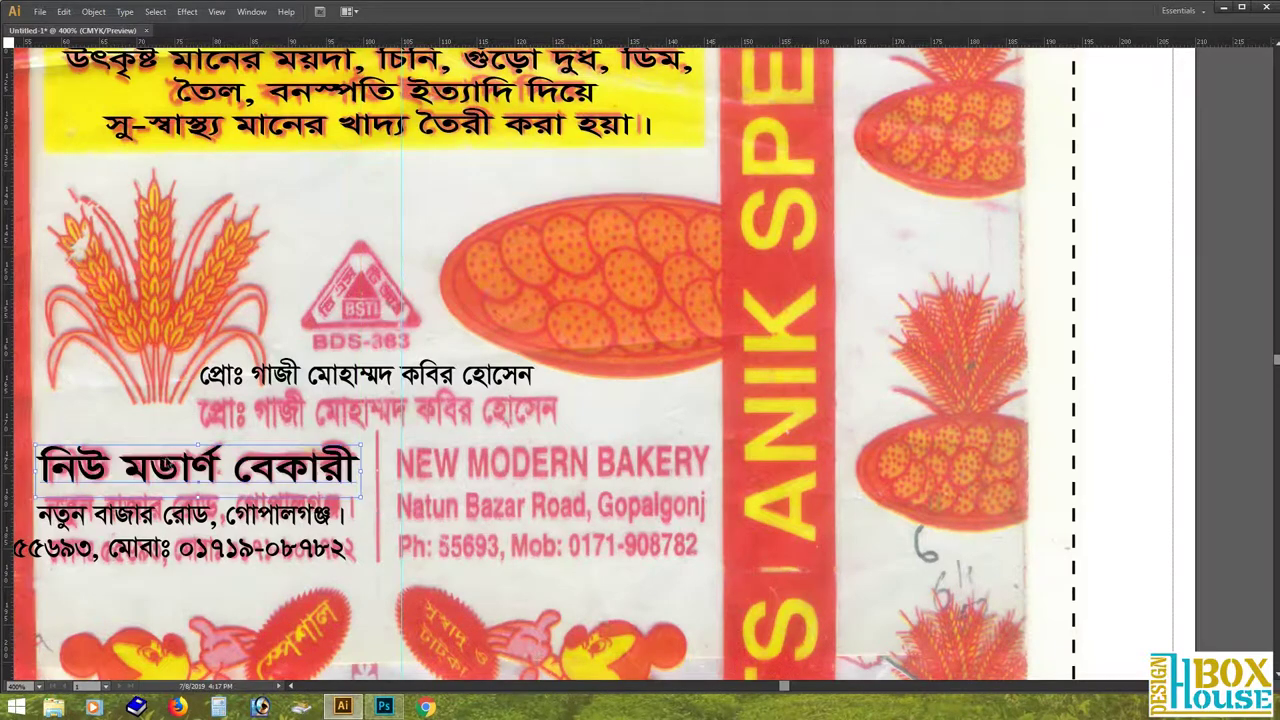
Step: Place an Arial copy to the right, retyped as NEW MODERN BAKERY
{"action": "left_click_drag", "start_coordinate": [55, 478], "coordinate": [415, 428]}
{"action": "key", "text": "ctrl+t"}
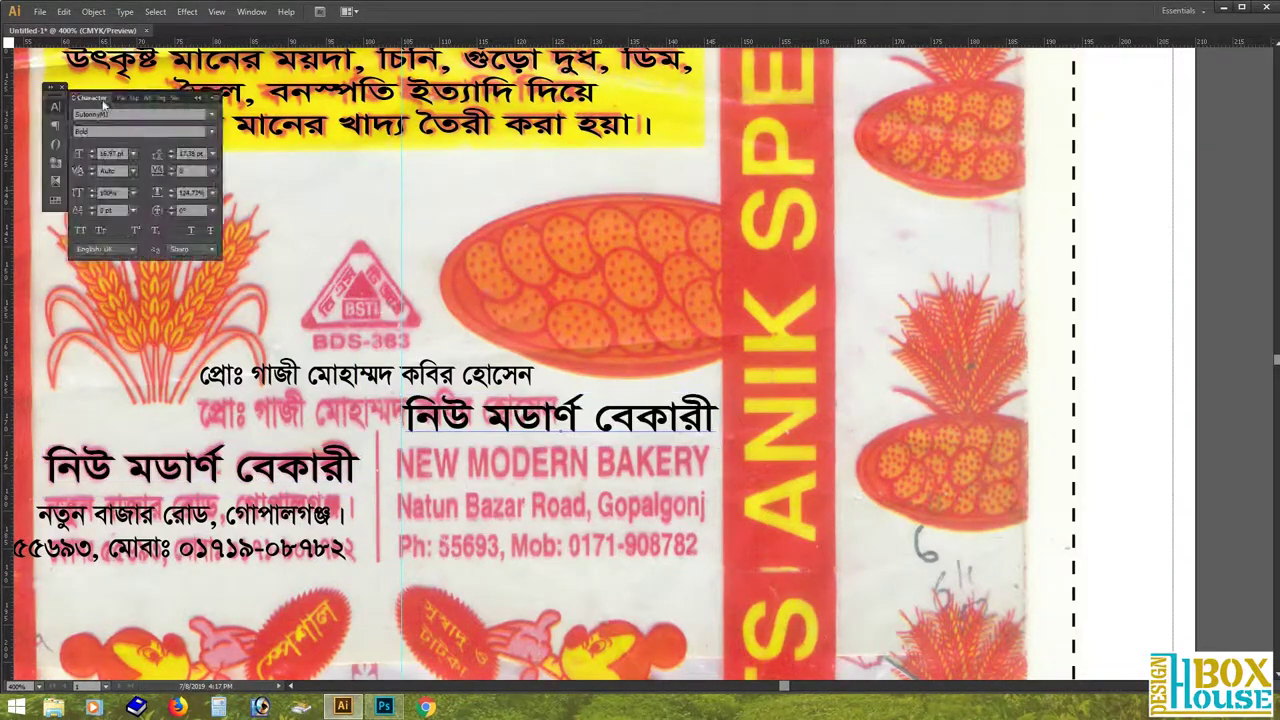
{"action": "type", "text": "Arial"}
{"action": "key", "text": "Return"}
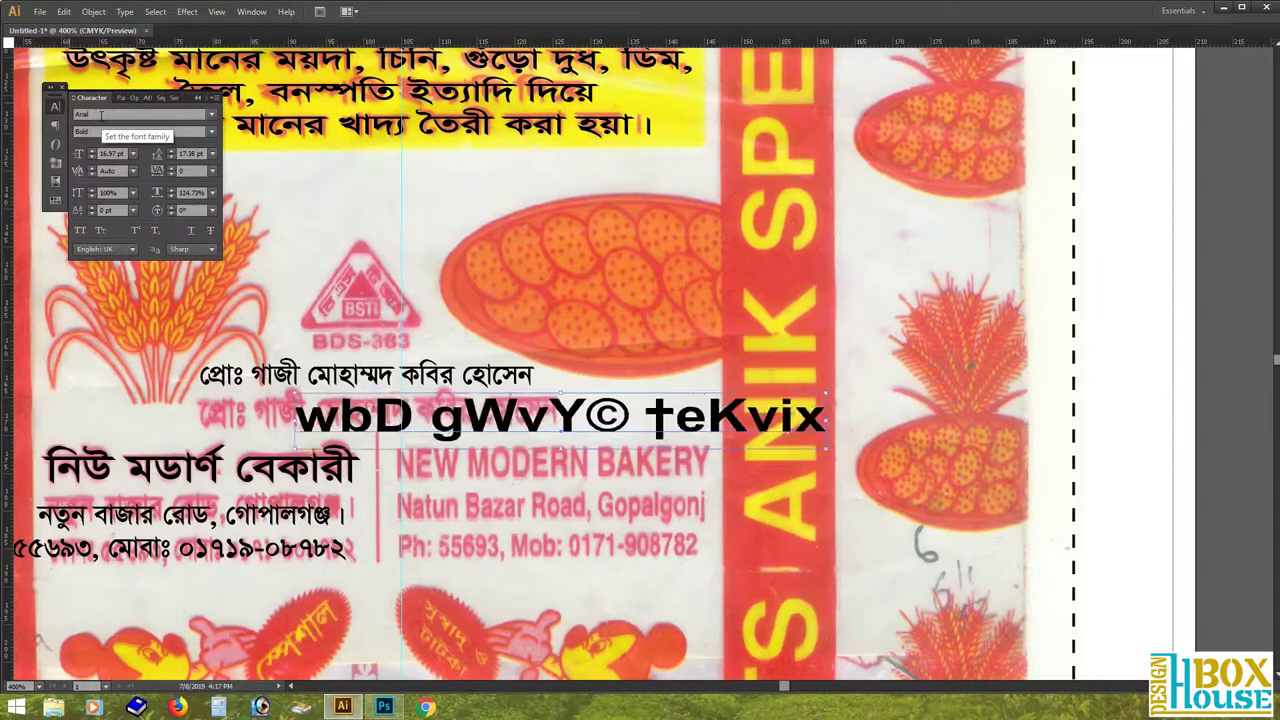
{"action": "triple_click", "coordinate": [551, 430]}
{"action": "key", "text": "BackSpace"}
{"action": "type", "text": "NEW MODERN BAKER"}
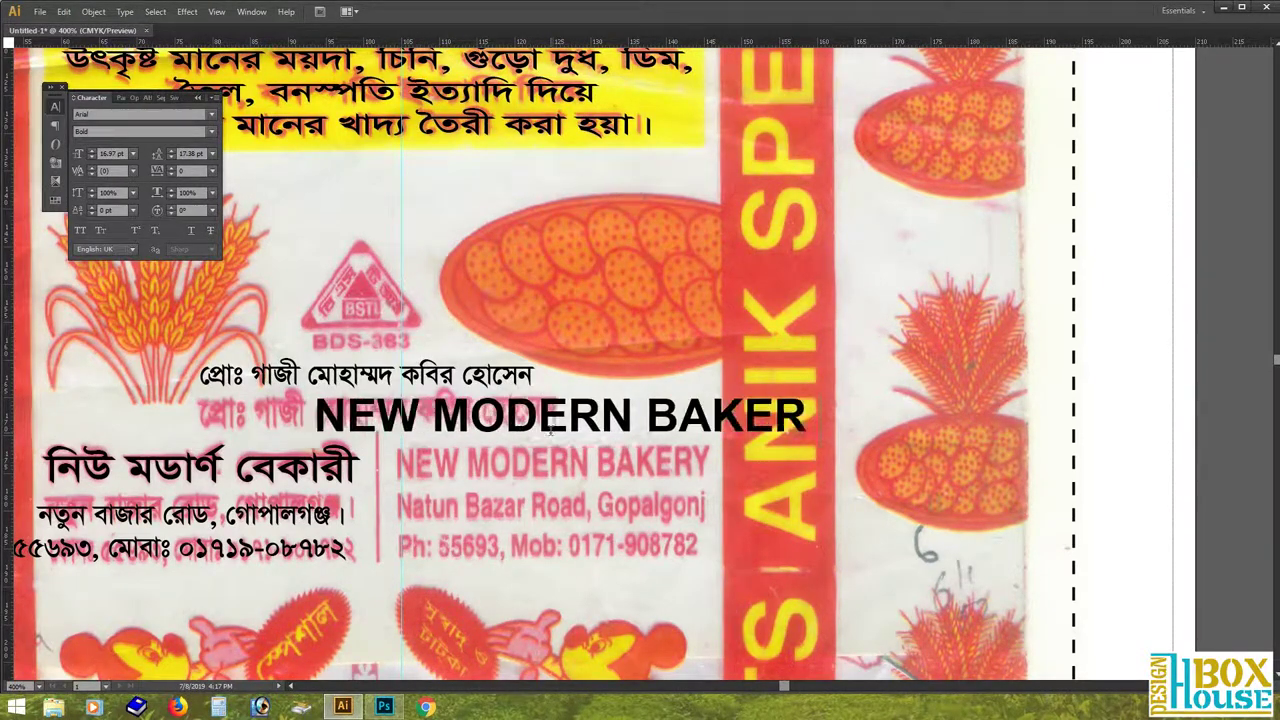
{"action": "type", "text": "Y"}
{"action": "key", "text": "Escape"}
Step: Add English address and phone/mobile lines beneath NEW MODERN BAKERY
{"action": "left_click_drag", "start_coordinate": [557, 430], "coordinate": [557, 474]}
{"action": "triple_click", "coordinate": [557, 460]}
{"action": "type", "text": "Natun Bazar BRoad, Gopalgonj"}
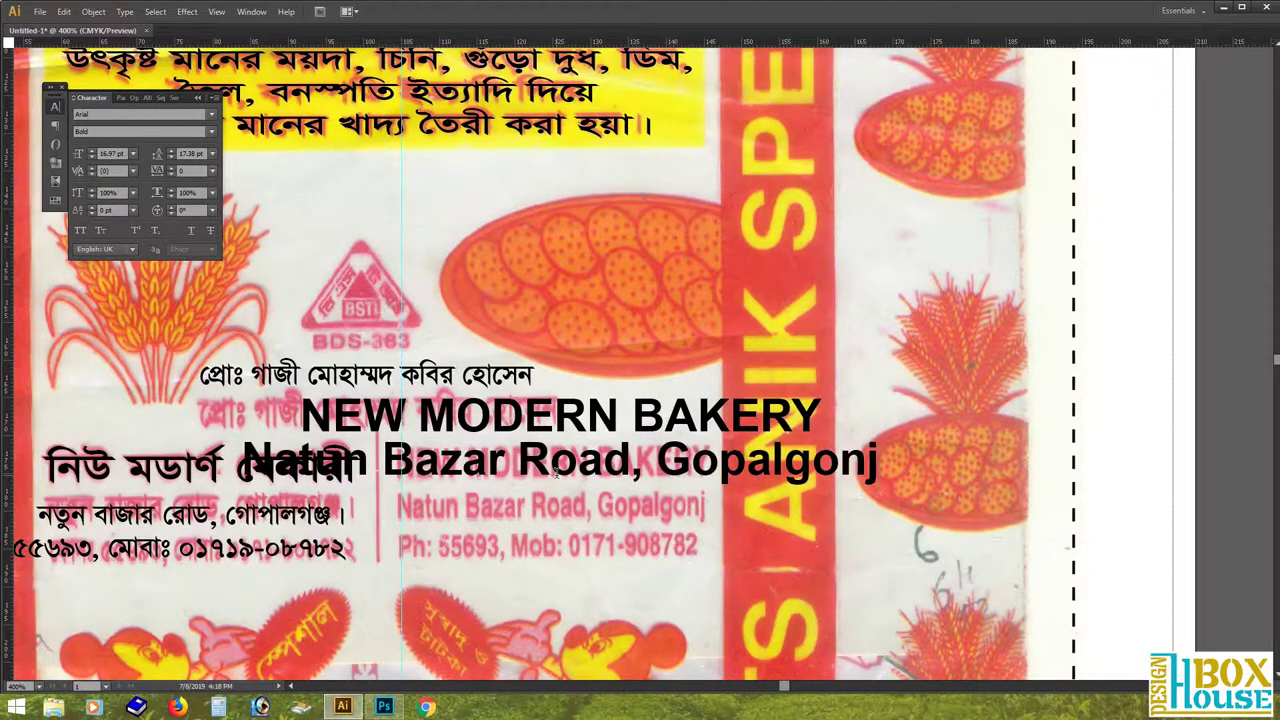
{"action": "left_click_drag", "start_coordinate": [565, 460], "coordinate": [565, 515]}
{"action": "triple_click", "coordinate": [565, 515]}
{"action": "type", "text": "Ph:"}
{"action": "type", "text": " 556"}
{"action": "key", "text": "BackSpace"}
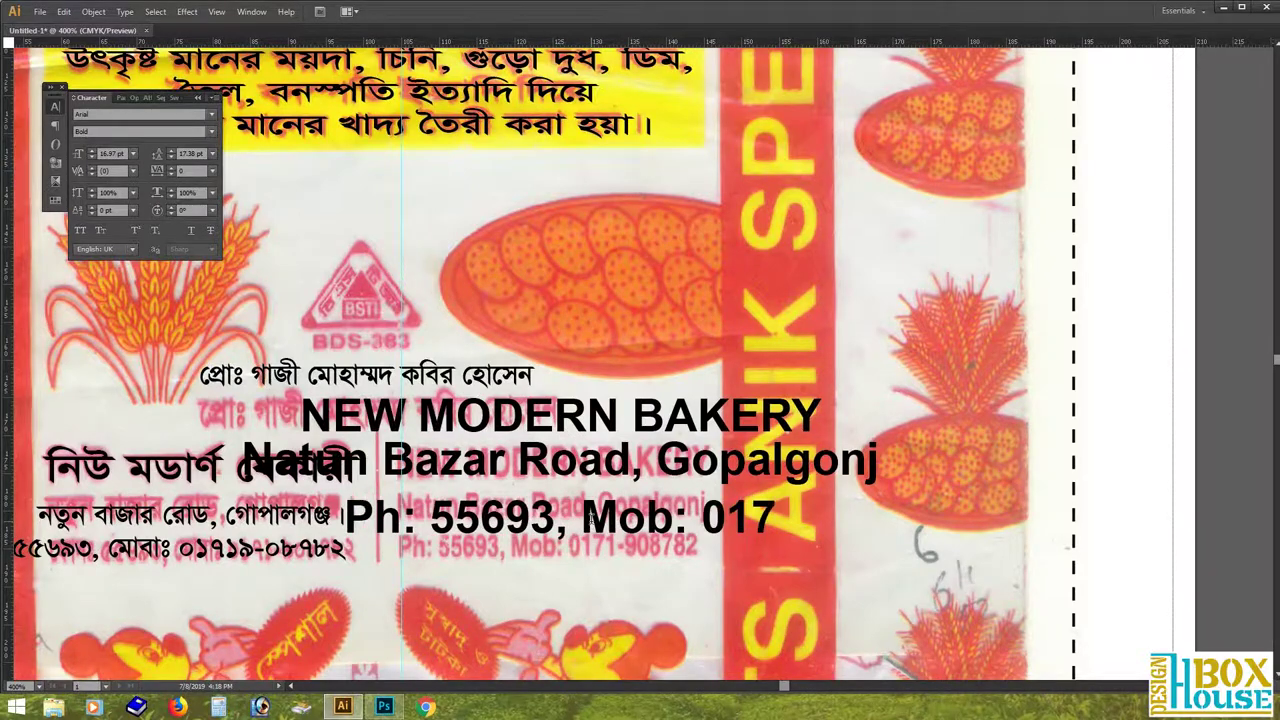
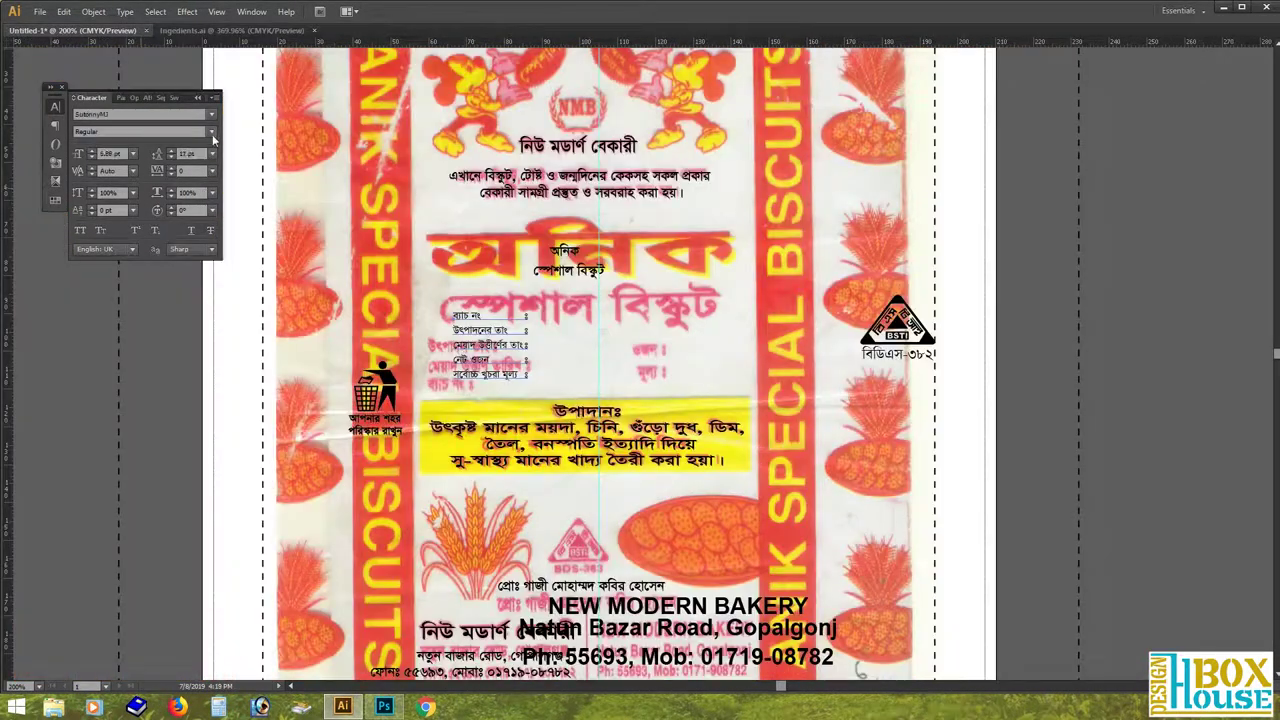
Step: Move the BSTI emblem to the bottom centre above its label
{"action": "left_click_drag", "start_coordinate": [898, 322], "coordinate": [580, 548]}
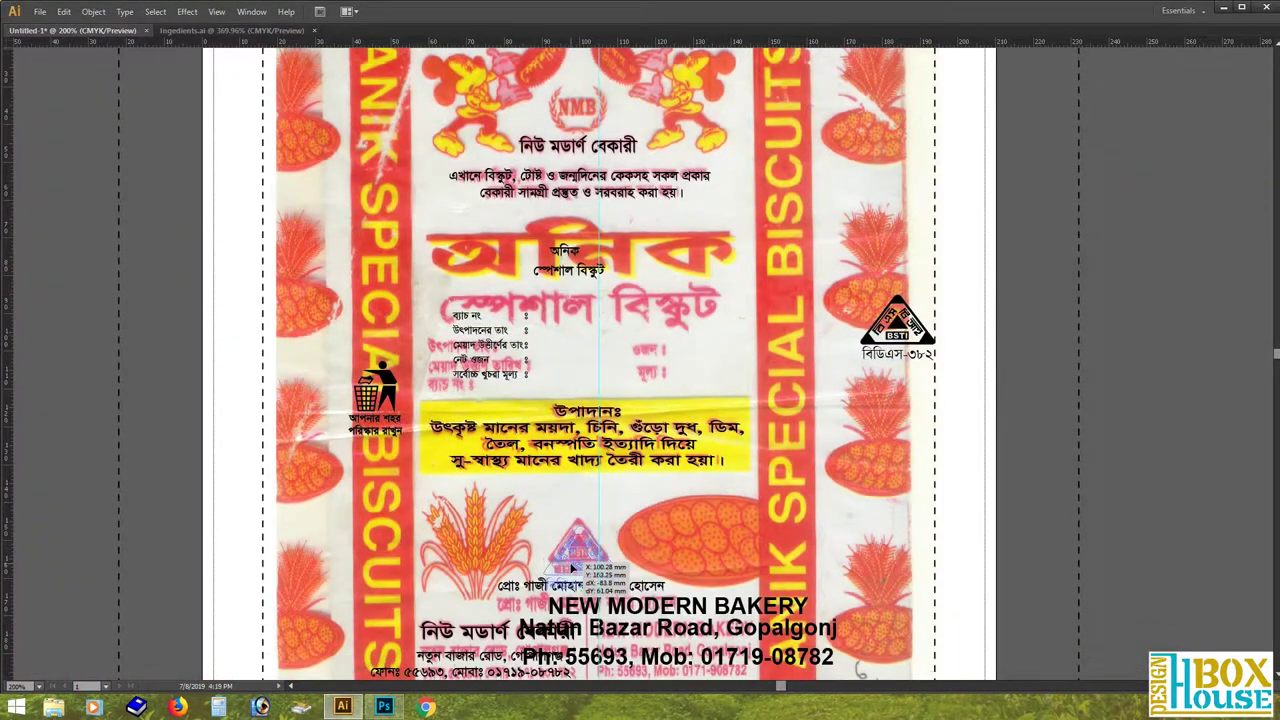
{"action": "scroll", "coordinate": [580, 548], "scroll_direction": "up", "scroll_amount": 5}
{"action": "left_click_drag", "start_coordinate": [513, 361], "coordinate": [502, 357]}
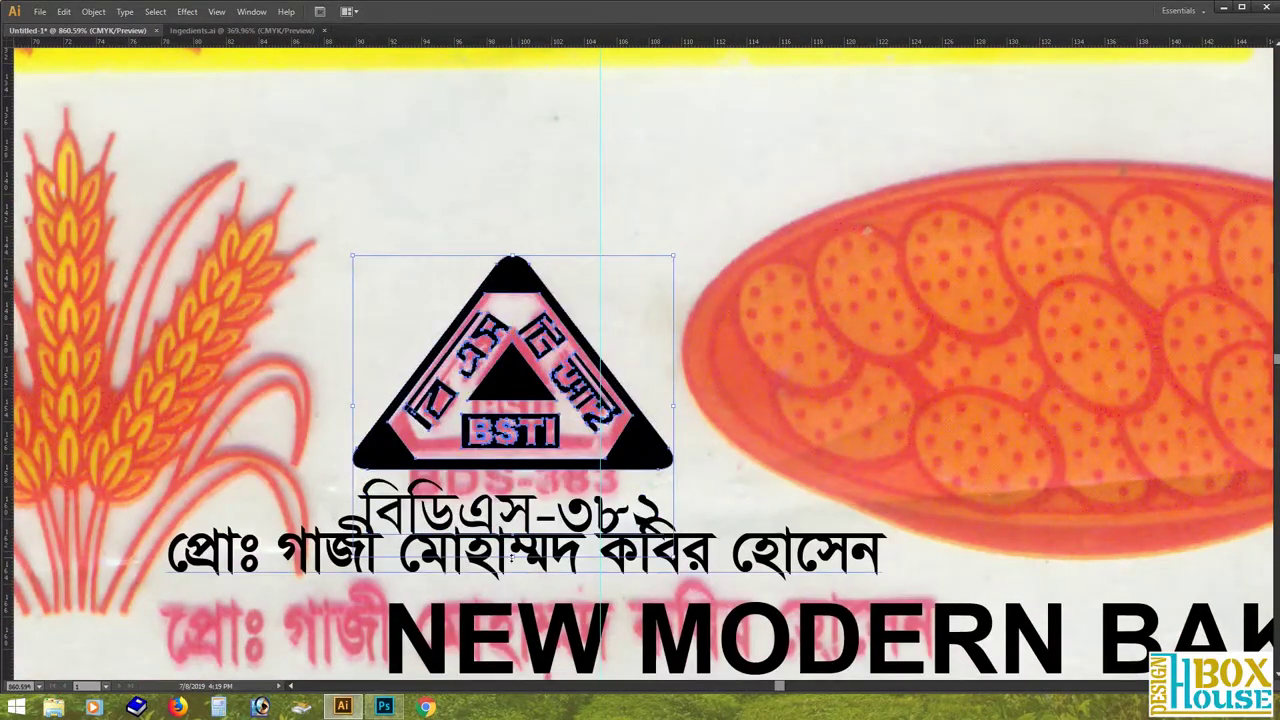
Step: Set the emblem label to Arial Bold reading BDS-383
{"action": "left_click", "coordinate": [519, 508]}
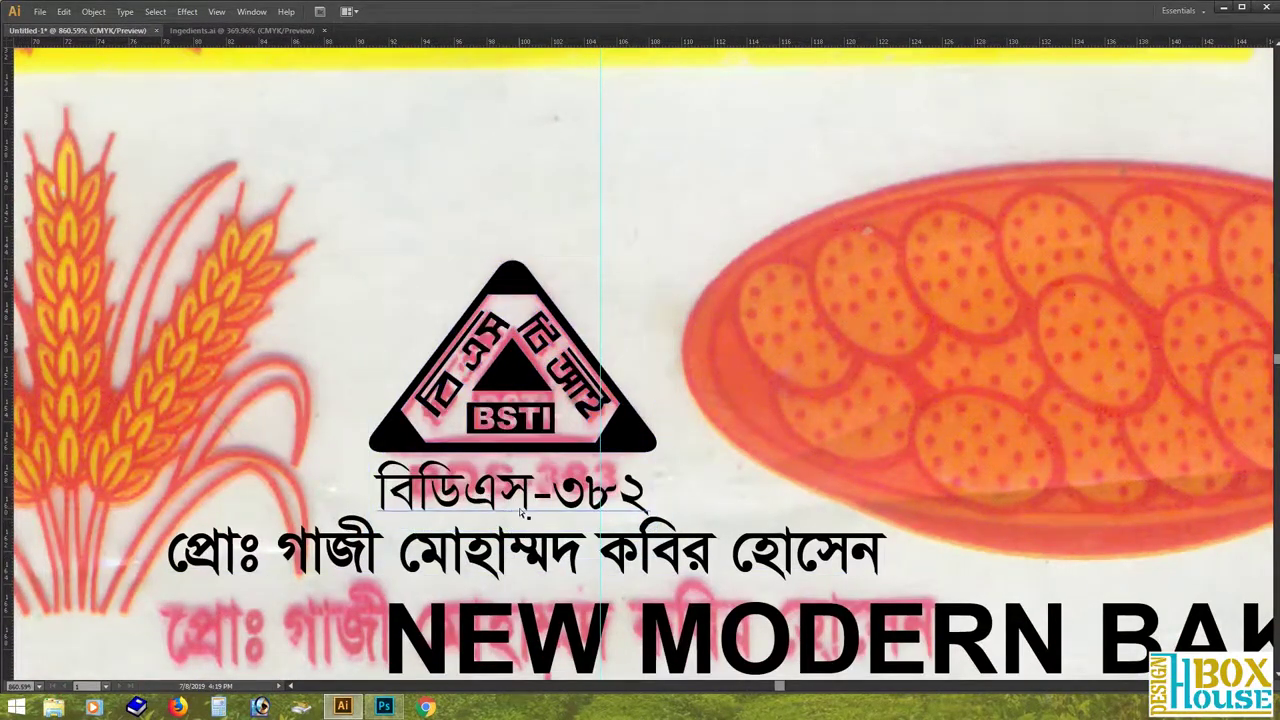
{"action": "key", "text": "ctrl+t"}
{"action": "left_click", "coordinate": [110, 114]}
{"action": "type", "text": "Arial"}
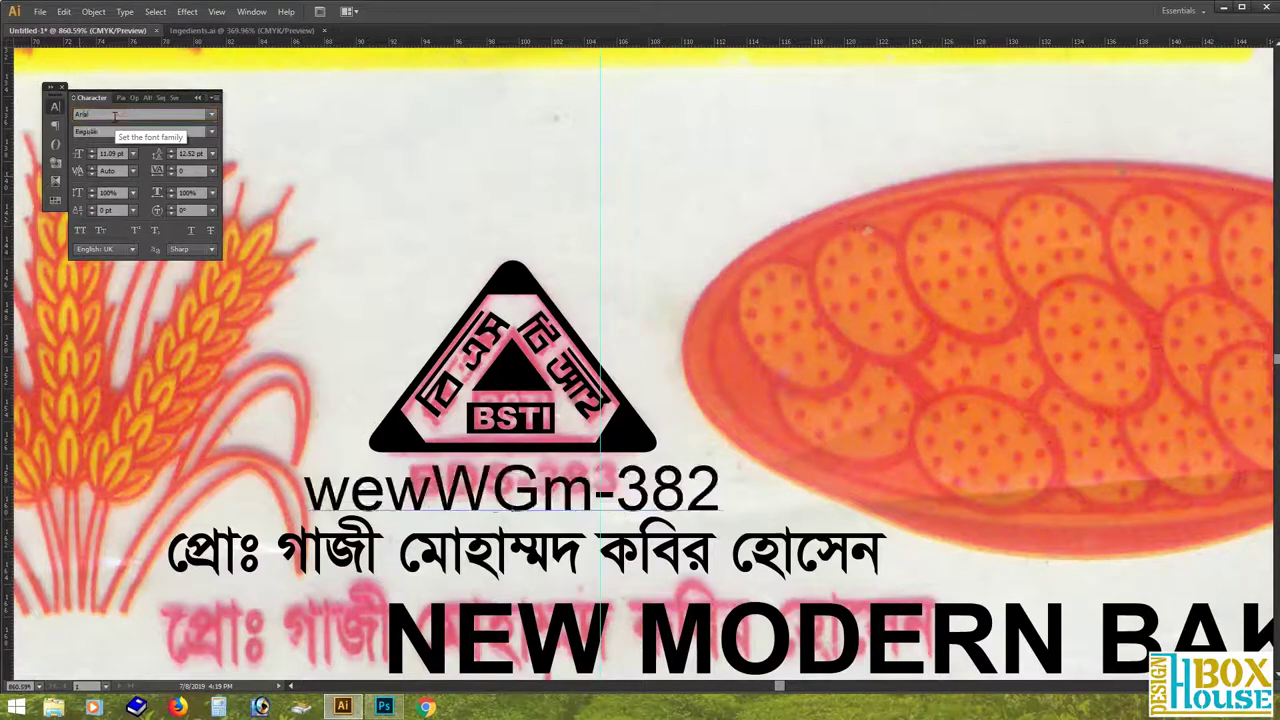
{"action": "left_click", "coordinate": [211, 131]}
{"action": "left_click", "coordinate": [203, 237]}
{"action": "triple_click", "coordinate": [575, 505]}
{"action": "type", "text": "BDS-383"}
{"action": "key", "text": "ctrl+minus"}
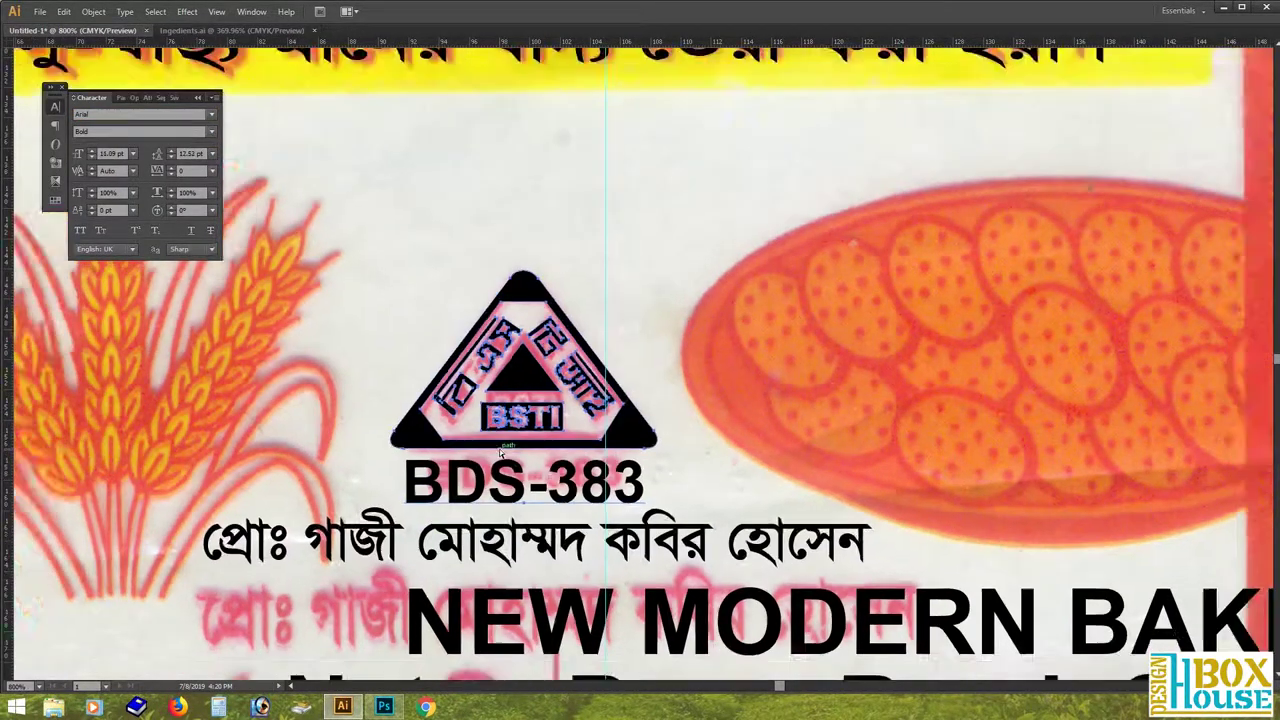
{"action": "key", "text": "ctrl+minus"}
{"action": "key", "text": "ctrl+minus"}
{"action": "key", "text": "ctrl+minus"}
{"action": "key", "text": "ctrl+minus"}
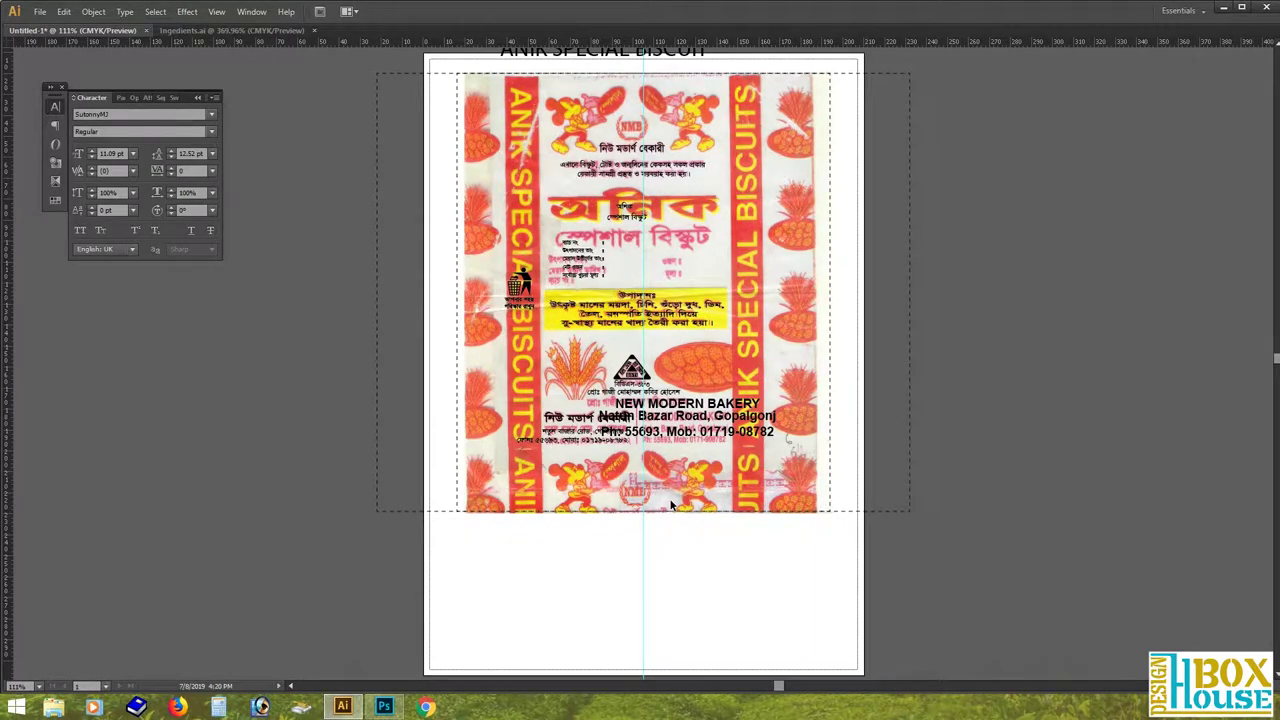
Step: Move the scanned wrapper off the artboard to the right
{"action": "scroll", "coordinate": [459, 247], "scroll_direction": "down", "scroll_amount": 1}
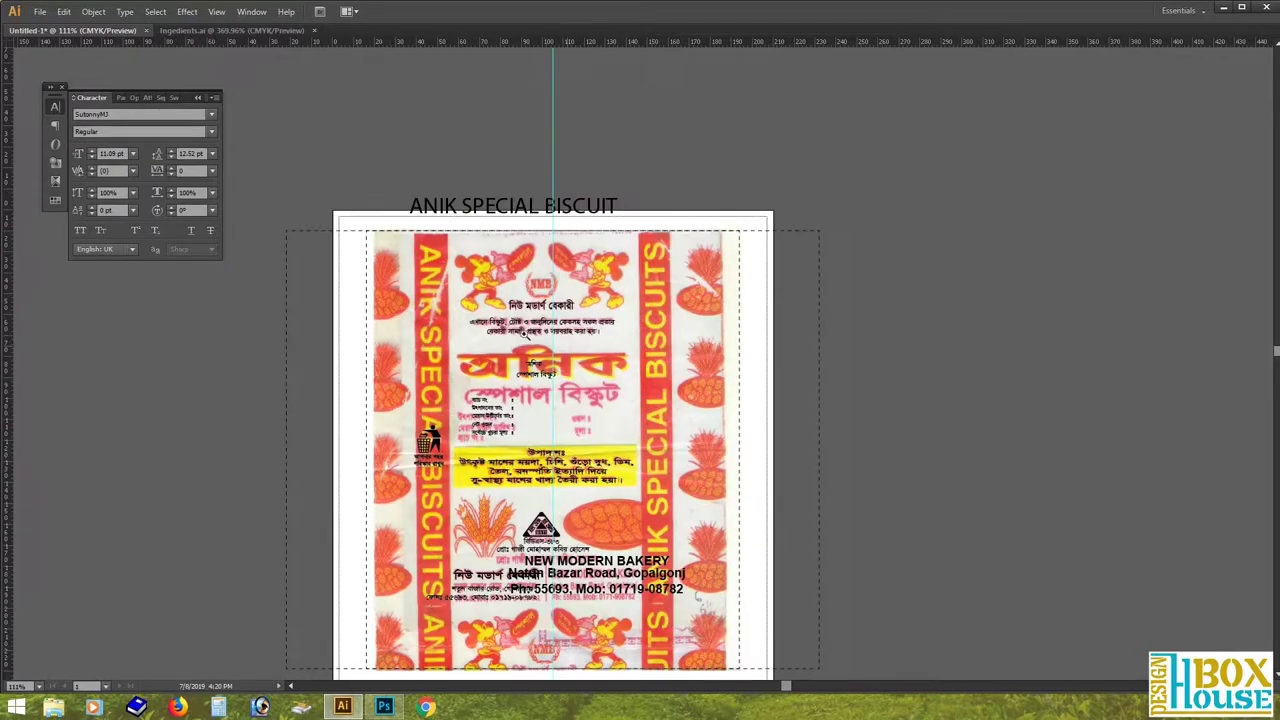
{"action": "scroll", "coordinate": [430, 248], "scroll_direction": "up", "scroll_amount": 5}
{"action": "scroll", "coordinate": [395, 207], "scroll_direction": "down", "scroll_amount": 3}
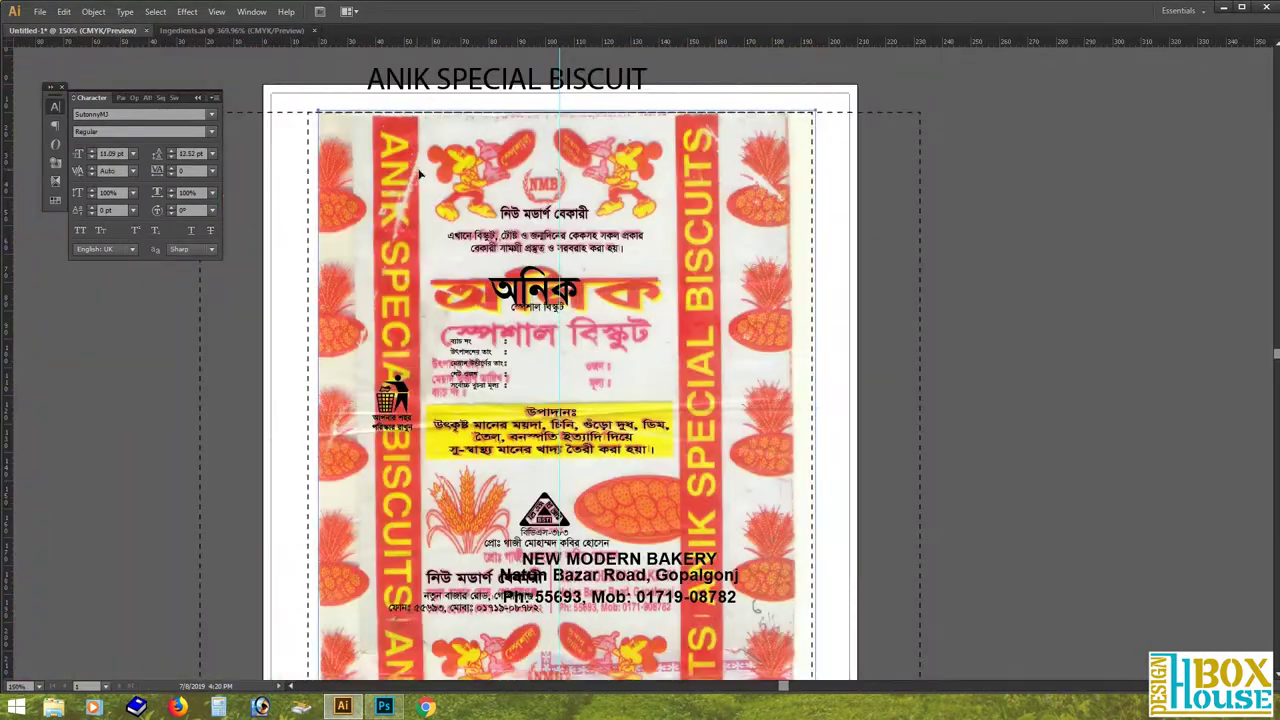
{"action": "left_click_drag", "start_coordinate": [930, 184], "coordinate": [930, 184]}
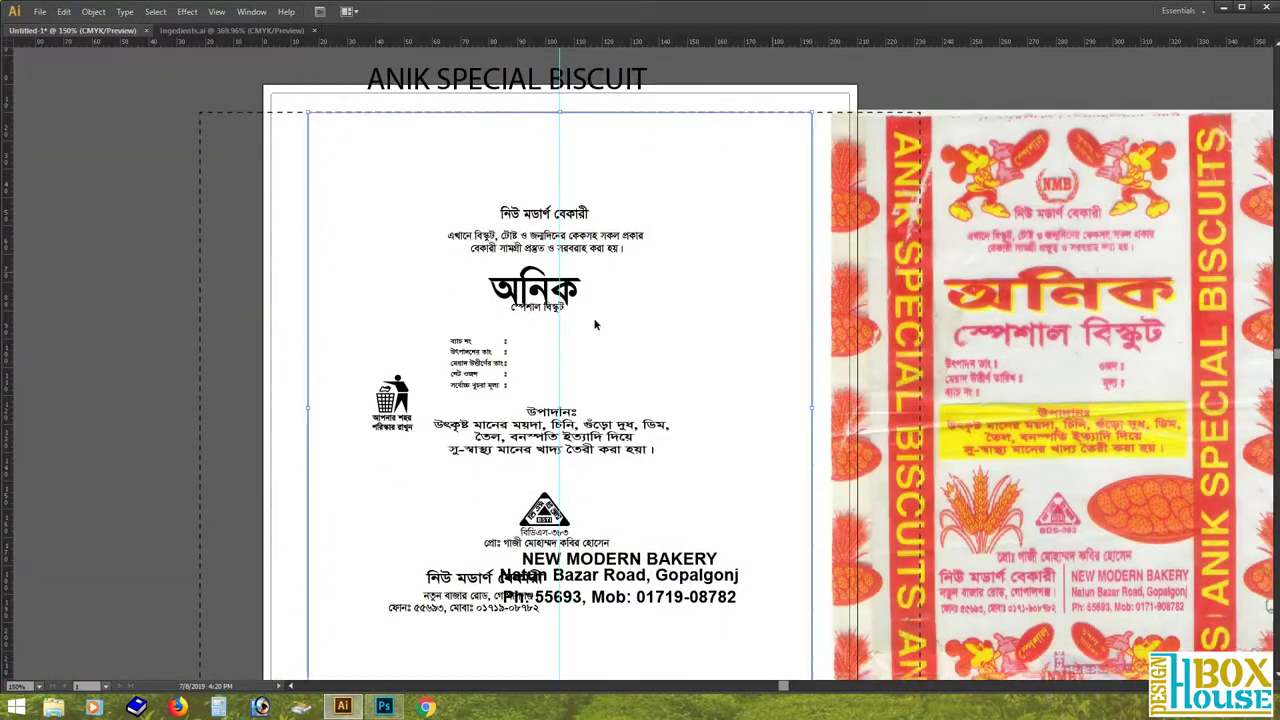
{"action": "key", "text": "Tab"}
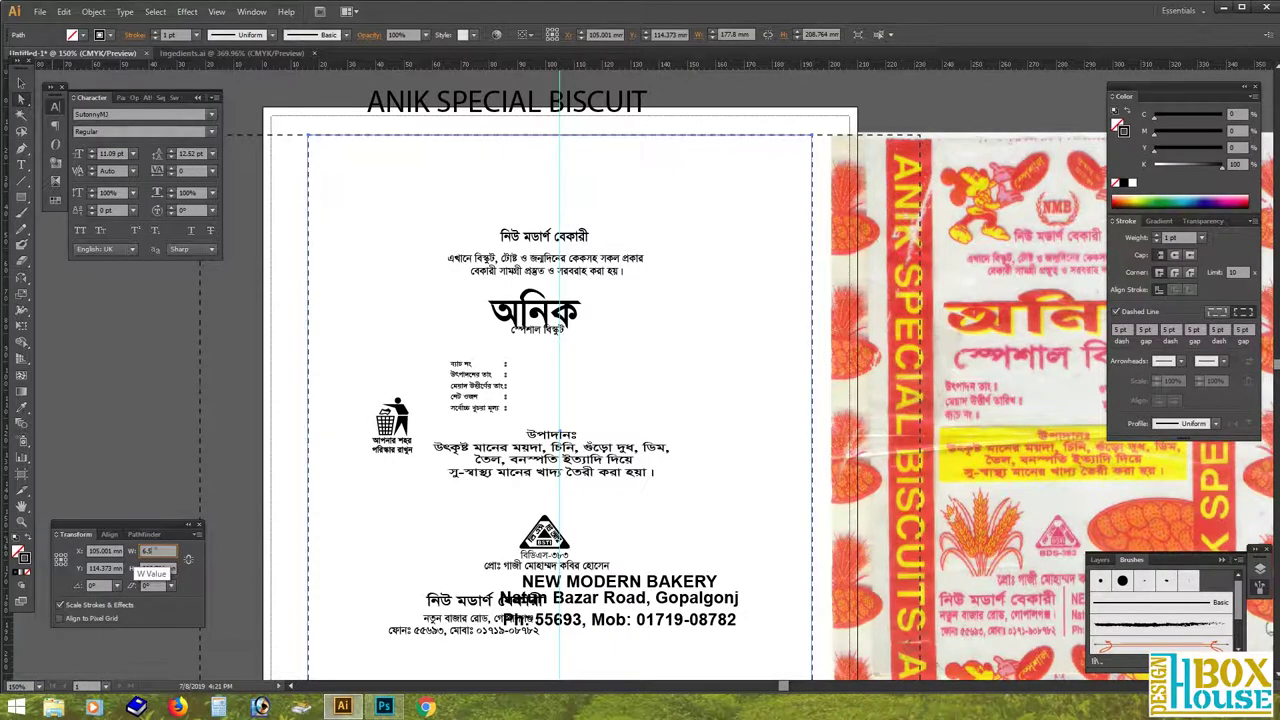
Step: Set the copied dashed outline's width to 165.1 mm
{"action": "key", "text": "Return"}
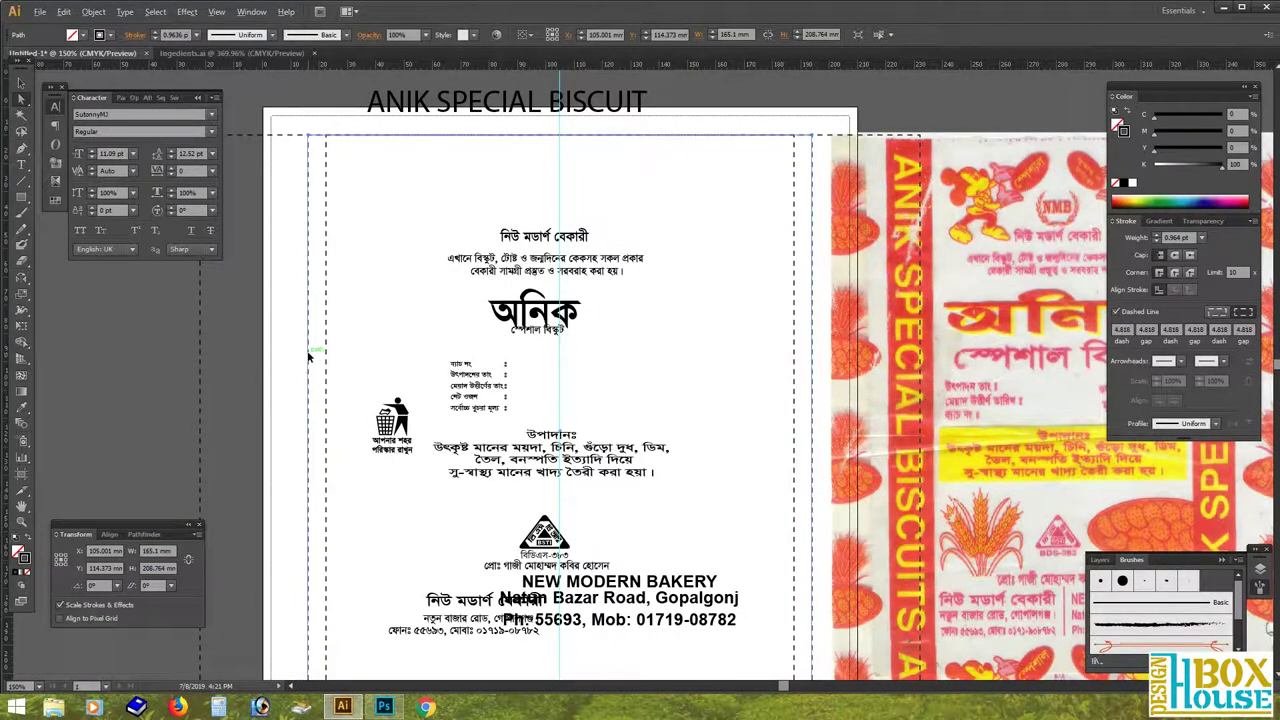
{"action": "key", "text": "ctrl+shift+z"}
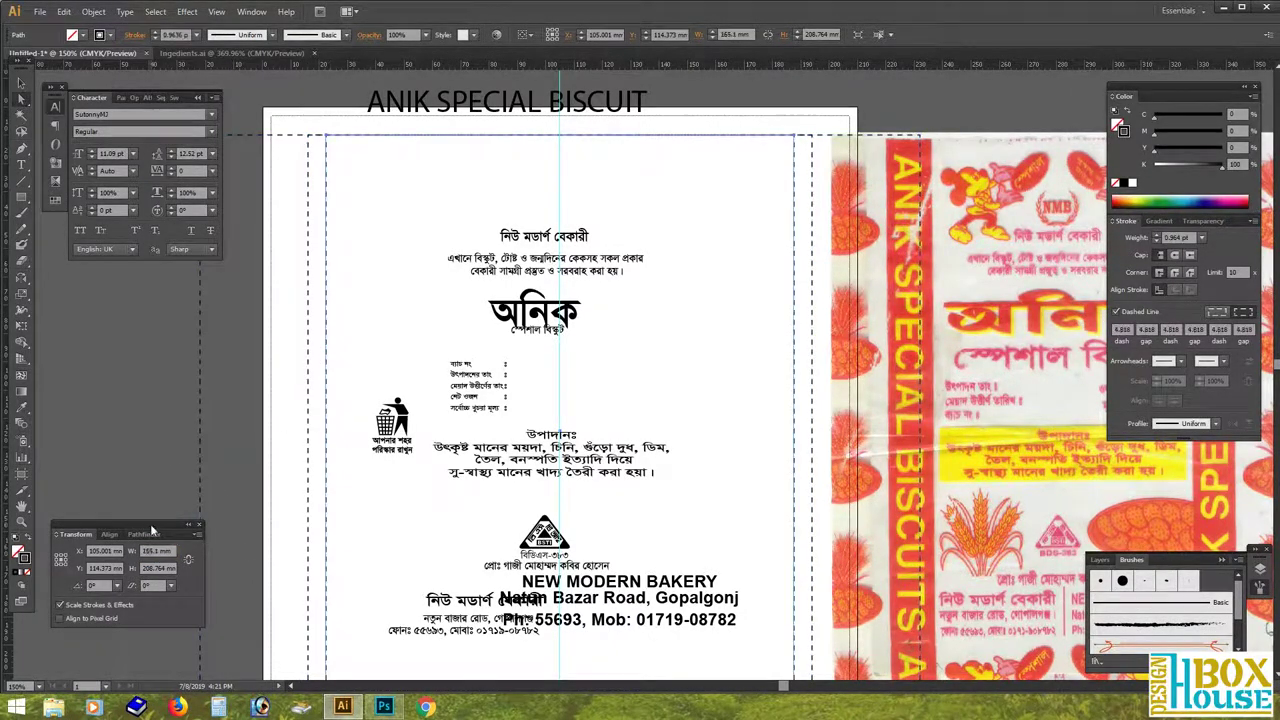
{"action": "mouse_move", "coordinate": [999, 375]}
{"action": "left_mouse_down"}
{"action": "mouse_move", "coordinate": [594, 430]}
{"action": "mouse_move", "coordinate": [787, 447]}
{"action": "left_mouse_up"}
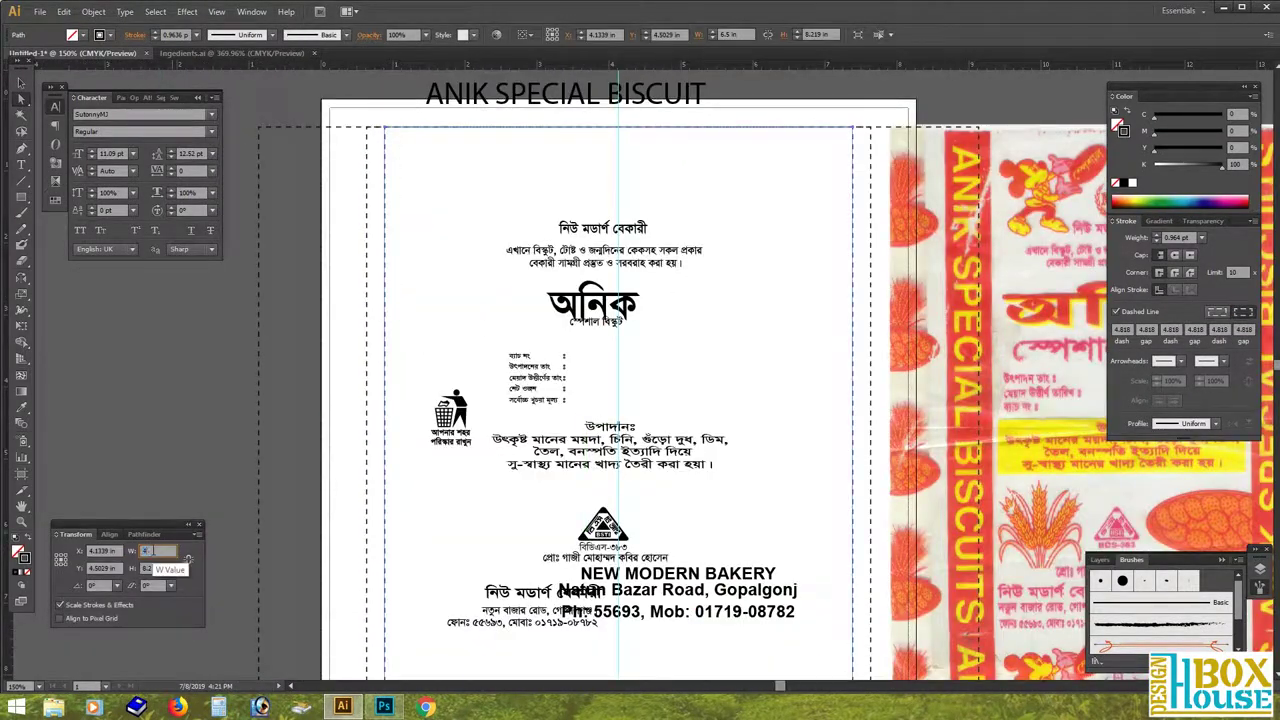
{"action": "key", "text": "Tab"}
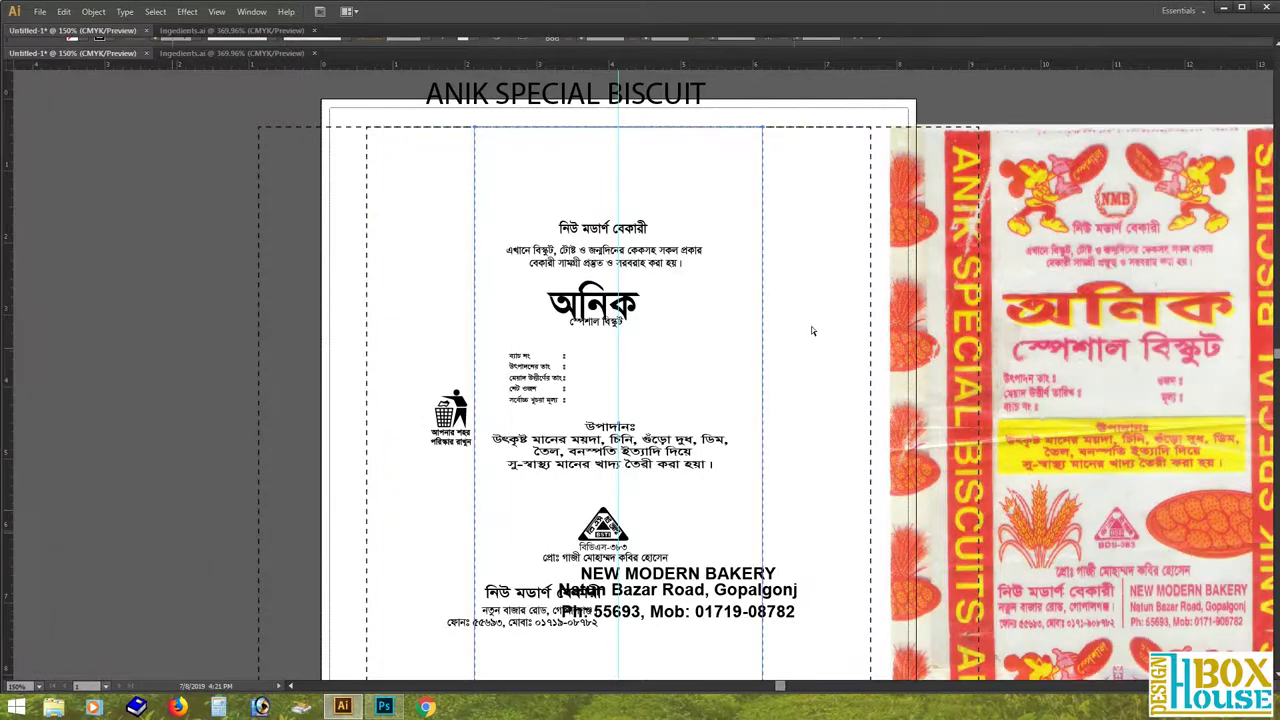
{"action": "key", "text": "Tab"}
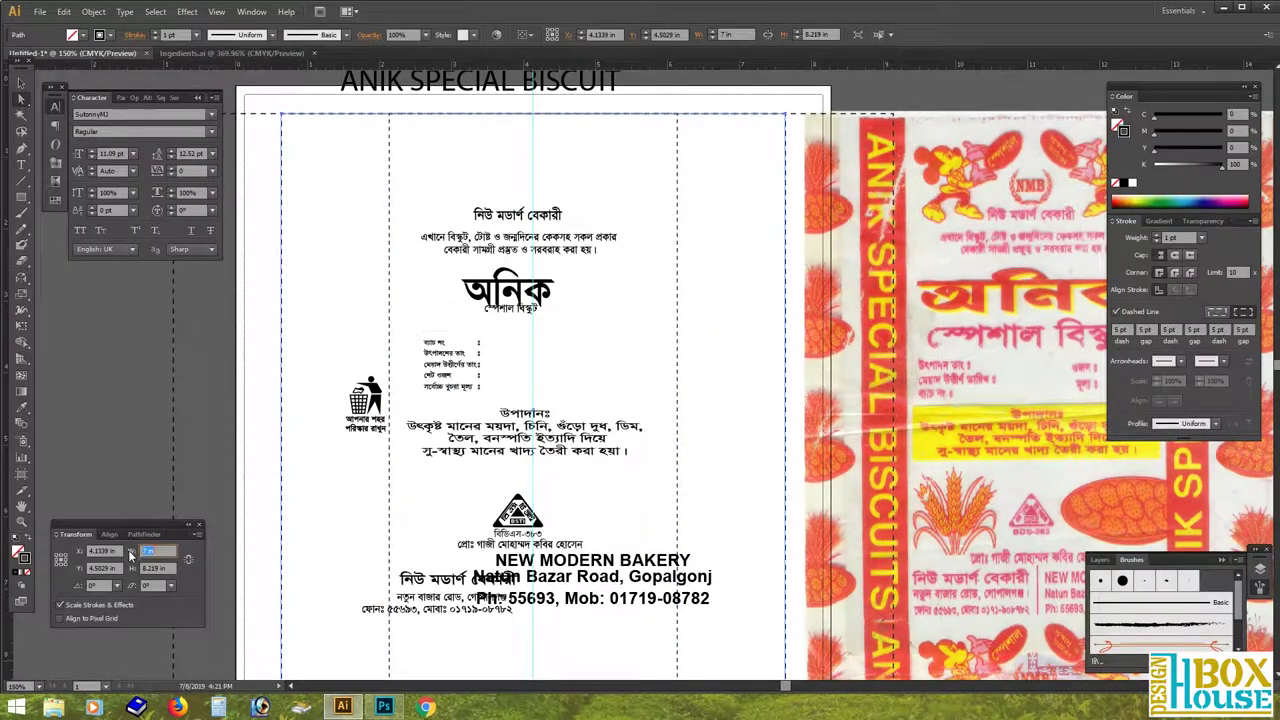
Step: Apply the new width to another dashed outline
{"action": "key", "text": "Return"}
{"action": "key", "text": "Tab"}
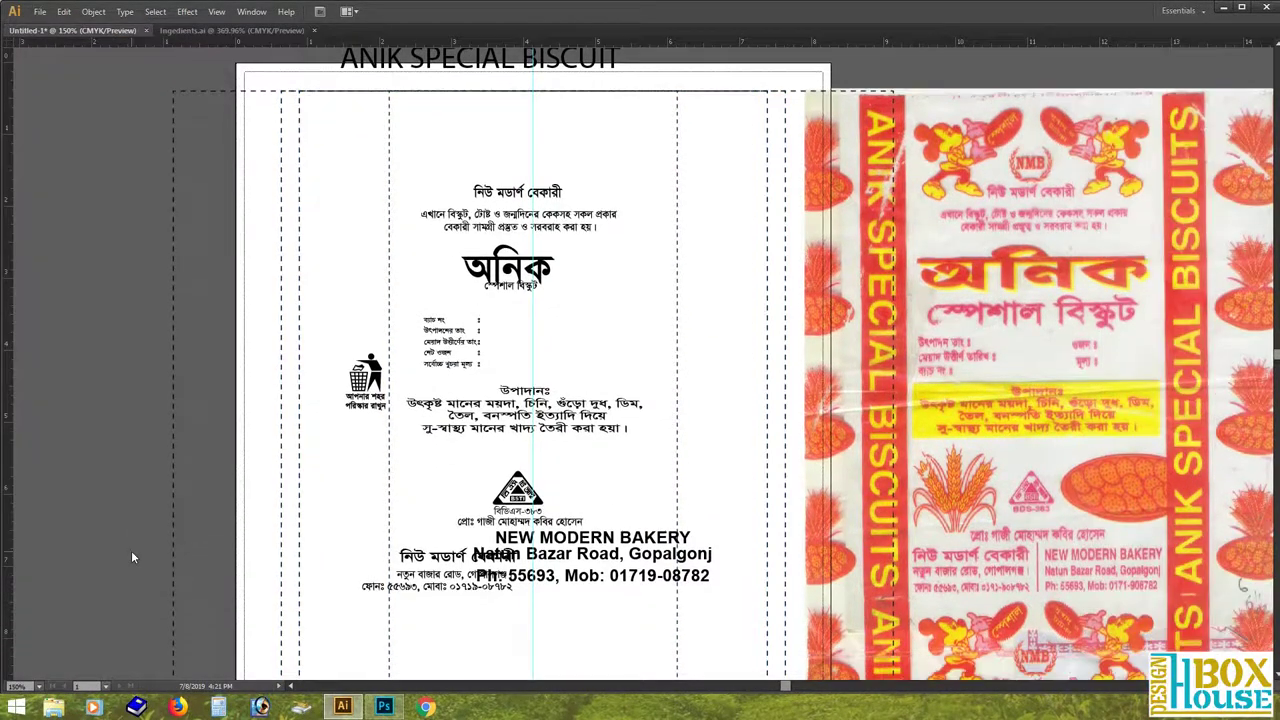
{"action": "scroll", "coordinate": [390, 467], "scroll_direction": "right", "scroll_amount": 5}
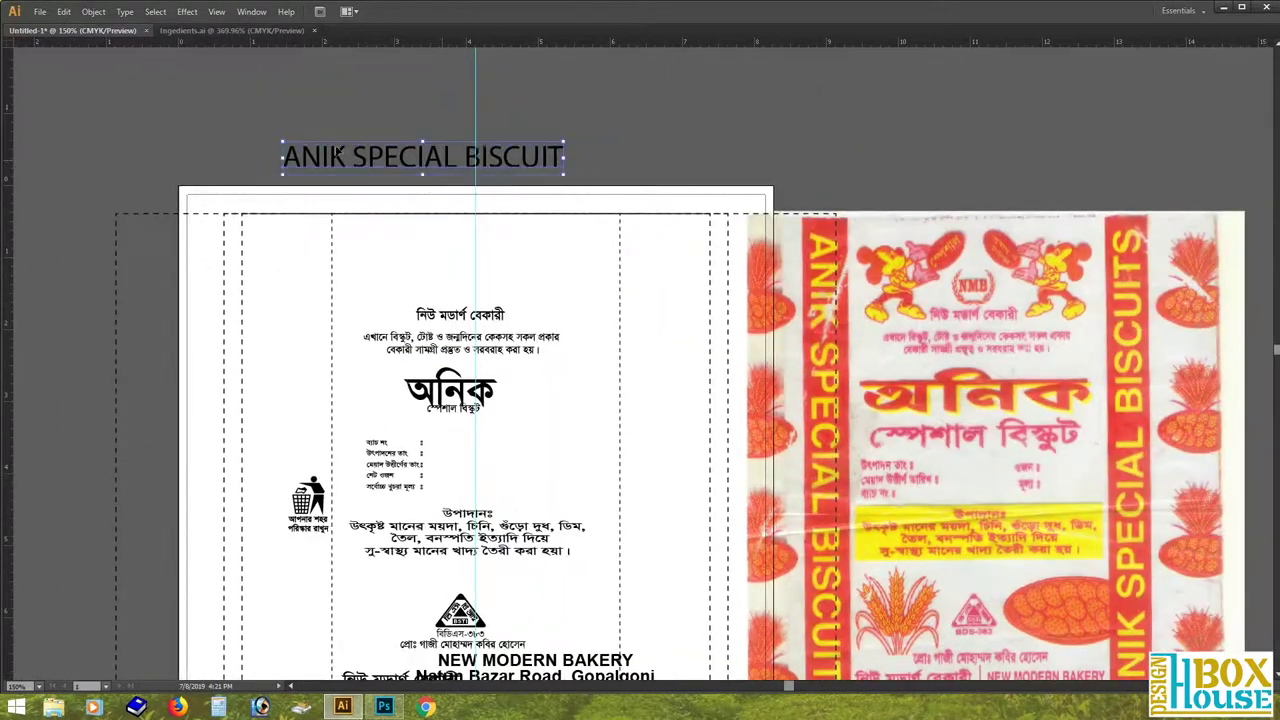
Step: Set ANIK SPECIAL BISCUIT in Arial Bold and rotate it vertically into the left flap
{"action": "key", "text": "ctrl+t"}
{"action": "left_click", "coordinate": [211, 131]}
{"action": "left_click", "coordinate": [110, 175]}
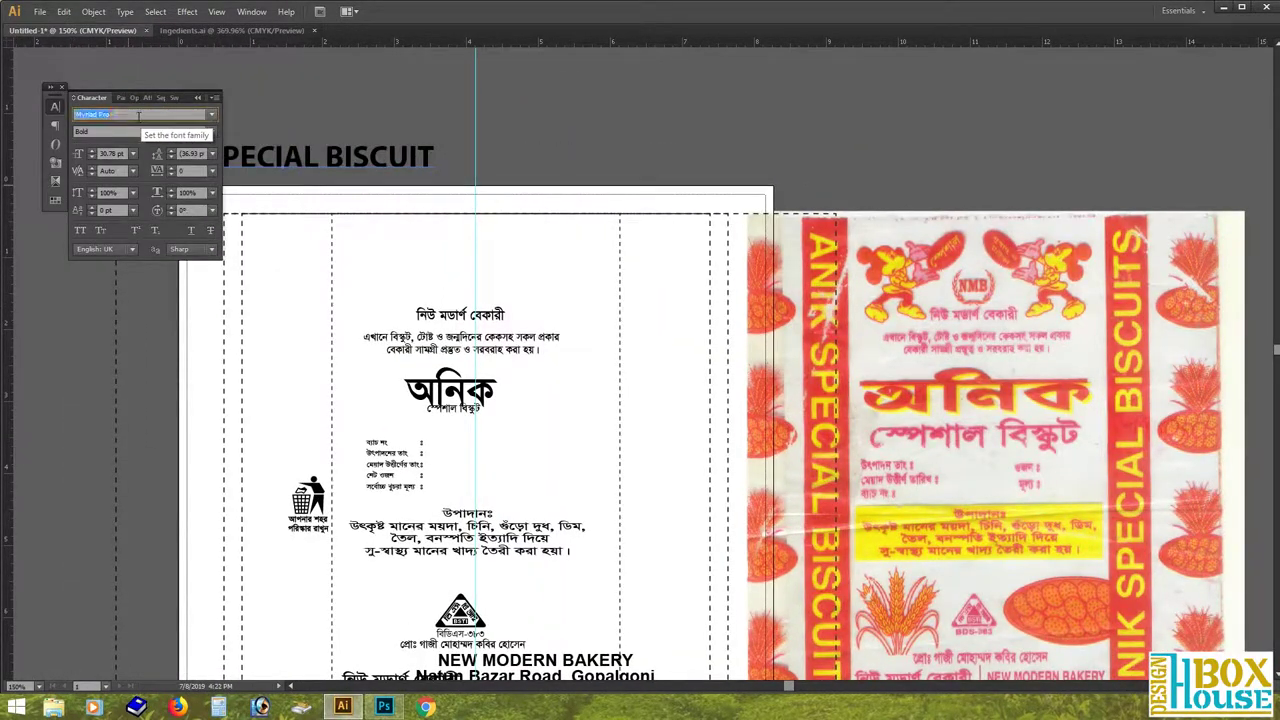
{"action": "type", "text": "Arial"}
{"action": "key", "text": "Return"}
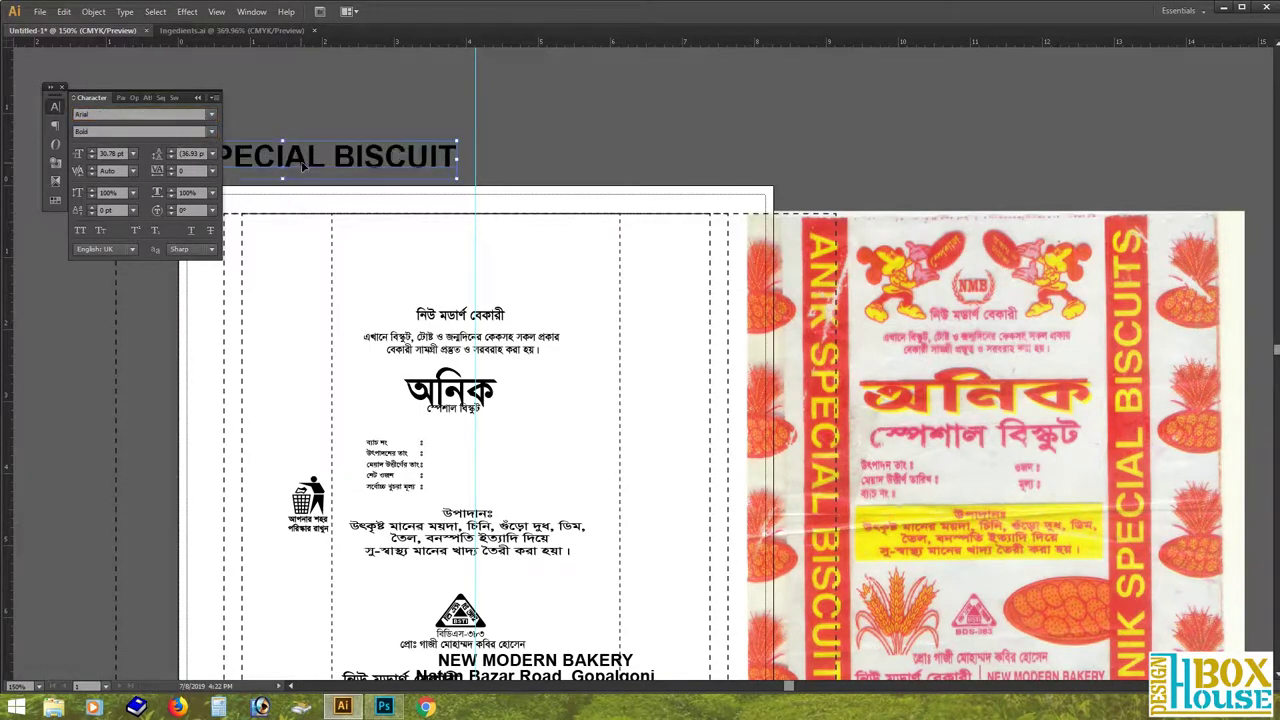
{"action": "mouse_move", "coordinate": [400, 260]}
{"action": "left_mouse_down"}
{"action": "mouse_move", "coordinate": [294, 579]}
{"action": "mouse_move", "coordinate": [298, 440]}
{"action": "left_mouse_up"}
{"action": "left_click", "coordinate": [287, 237]}
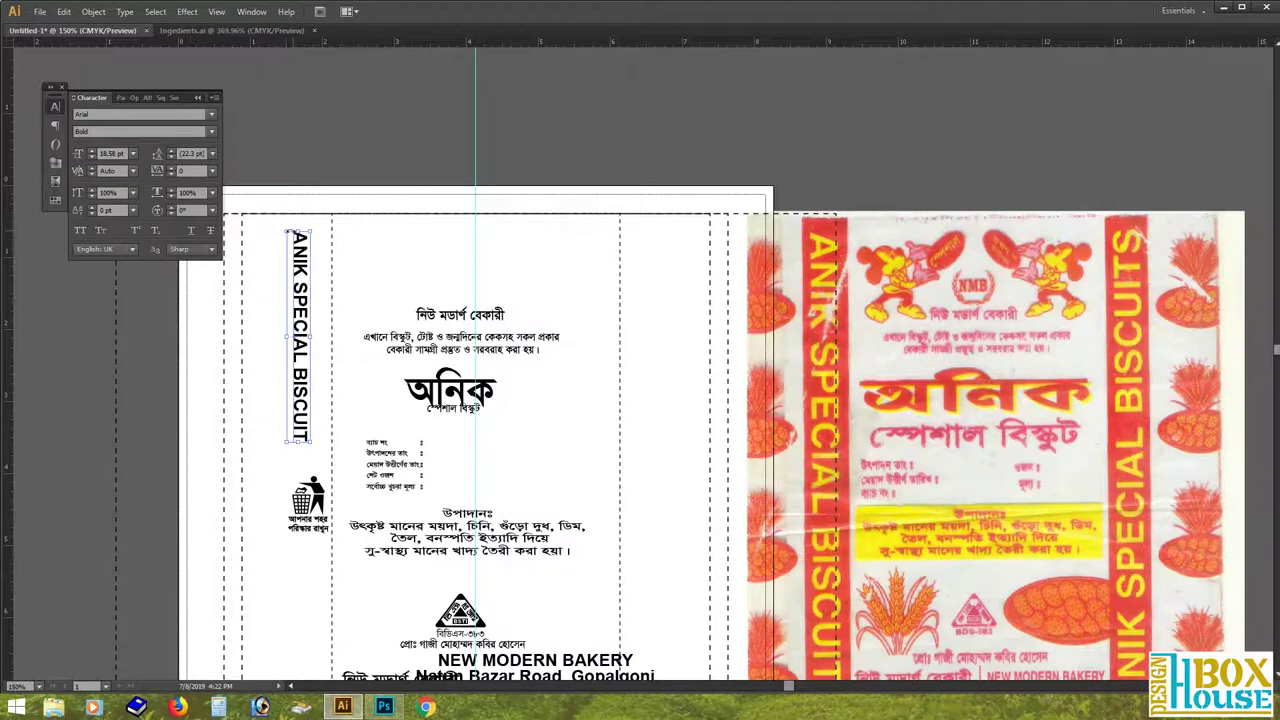
Step: Draw a red rounded bar behind the vertical title and make the text white
{"action": "key", "text": "Tab"}
{"action": "left_click_drag", "start_coordinate": [21, 196], "coordinate": [65, 230]}
{"action": "left_click_drag", "start_coordinate": [315, 297], "coordinate": [313, 468]}
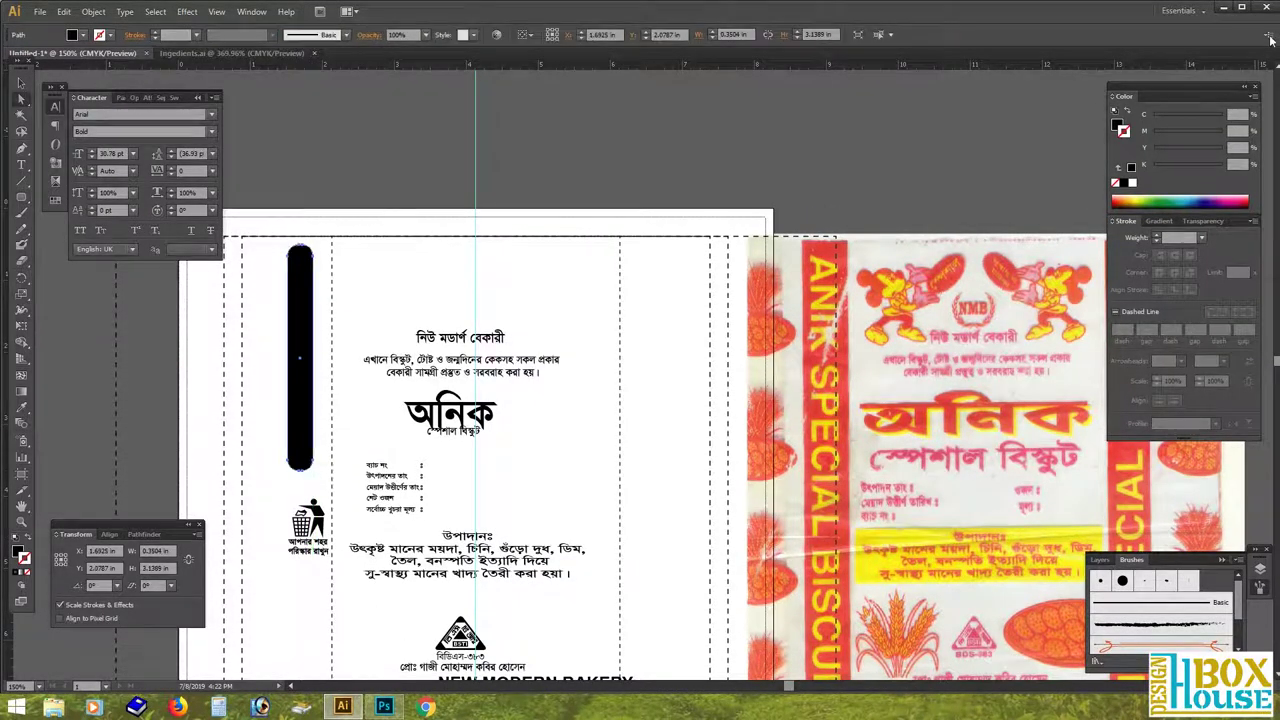
{"action": "left_click_drag", "start_coordinate": [1168, 163], "coordinate": [1155, 163]}
{"action": "key", "text": "ctrl+shift+bracketleft"}
{"action": "left_click", "coordinate": [1130, 201]}
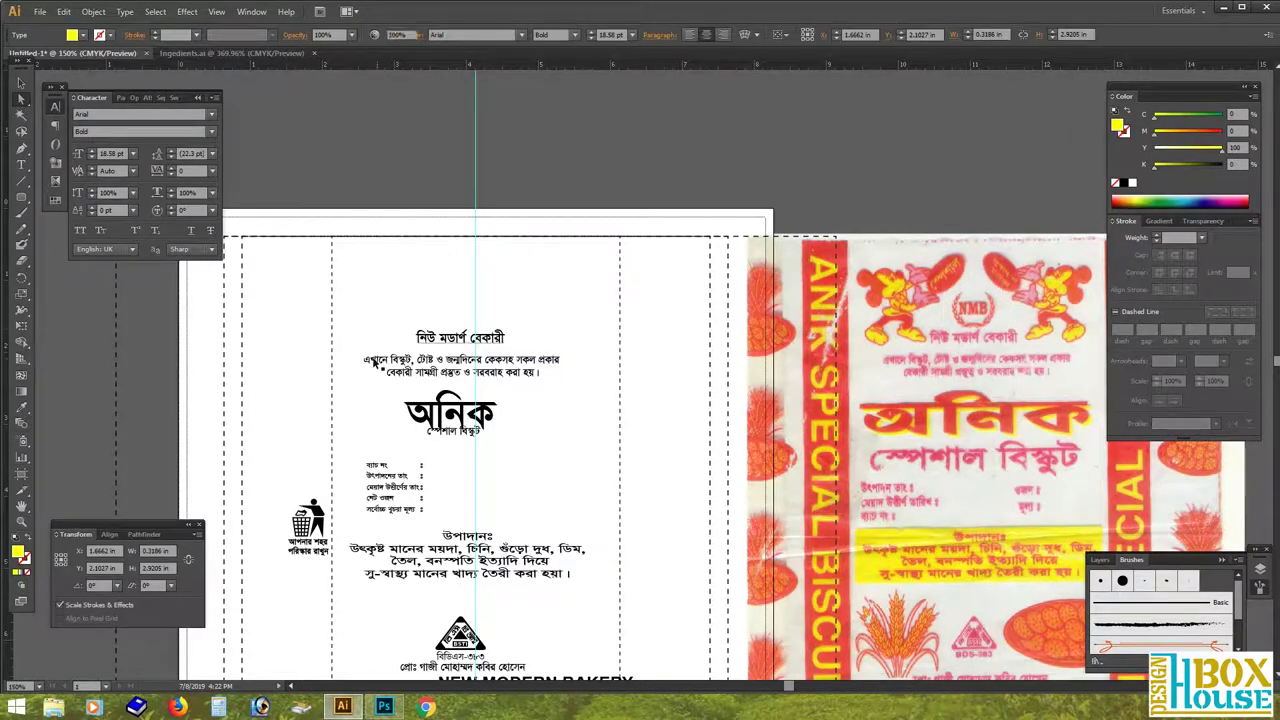
{"action": "key", "text": "ctrl+shift+a"}
{"action": "key", "text": "Tab"}
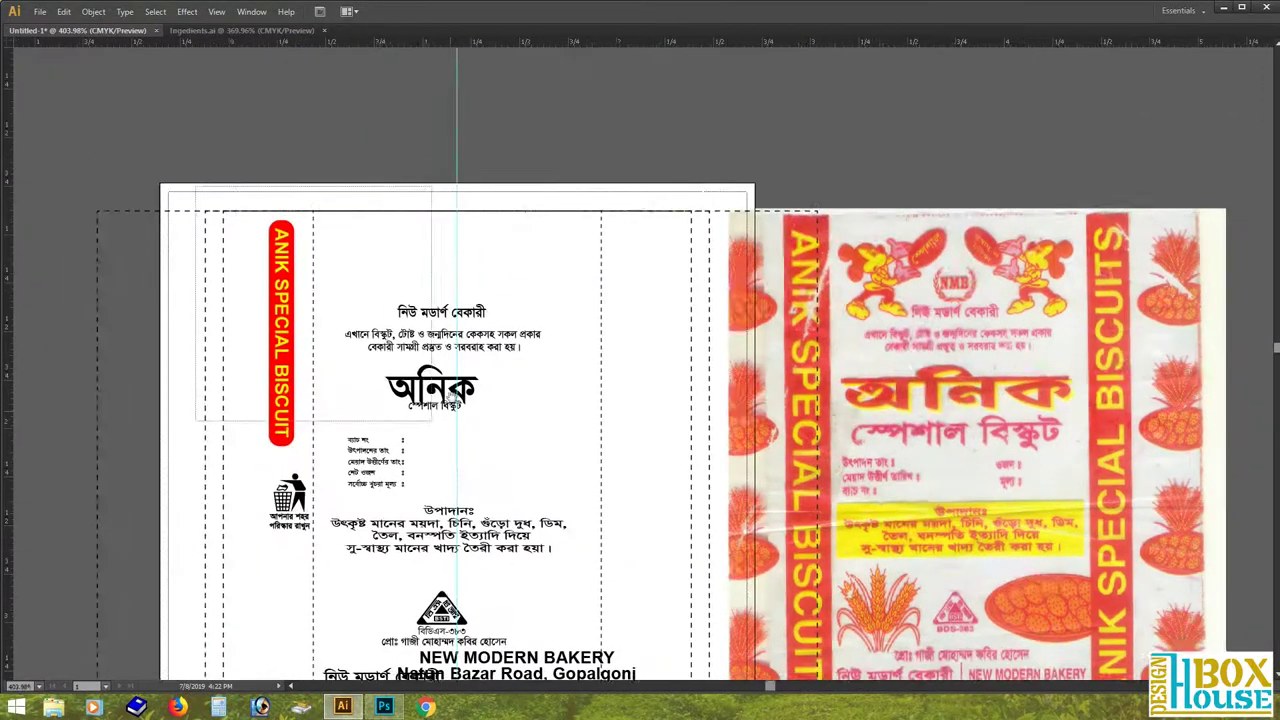
{"action": "key", "text": "ctrl+plus"}
{"action": "key", "text": "ctrl+plus"}
{"action": "key", "text": "ctrl+minus"}
{"action": "key", "text": "ctrl+minus"}
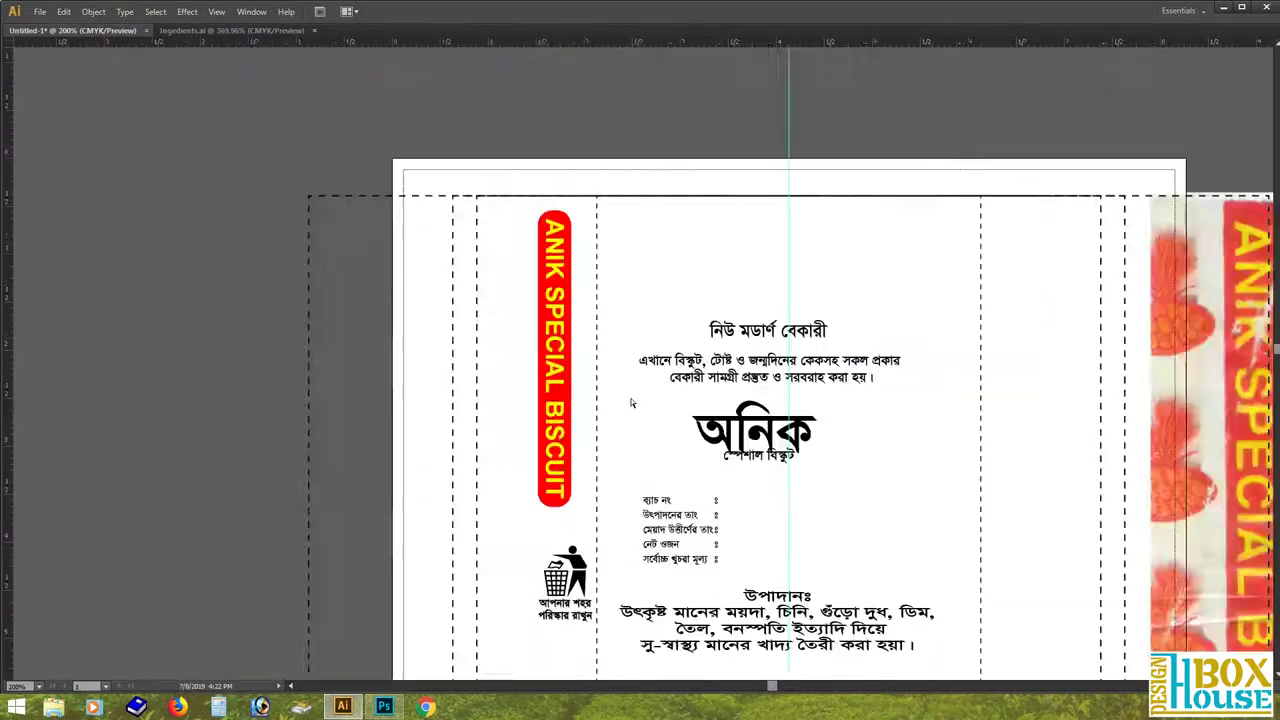
{"action": "key", "text": "ctrl+minus"}
{"action": "scroll", "coordinate": [946, 405], "scroll_direction": "up", "scroll_amount": 3}
{"action": "mouse_move", "coordinate": [576, 453]}
{"action": "left_mouse_down"}
{"action": "mouse_move", "coordinate": [414, 246]}
{"action": "mouse_move", "coordinate": [568, 291]}
{"action": "mouse_move", "coordinate": [286, 354]}
{"action": "left_mouse_up"}
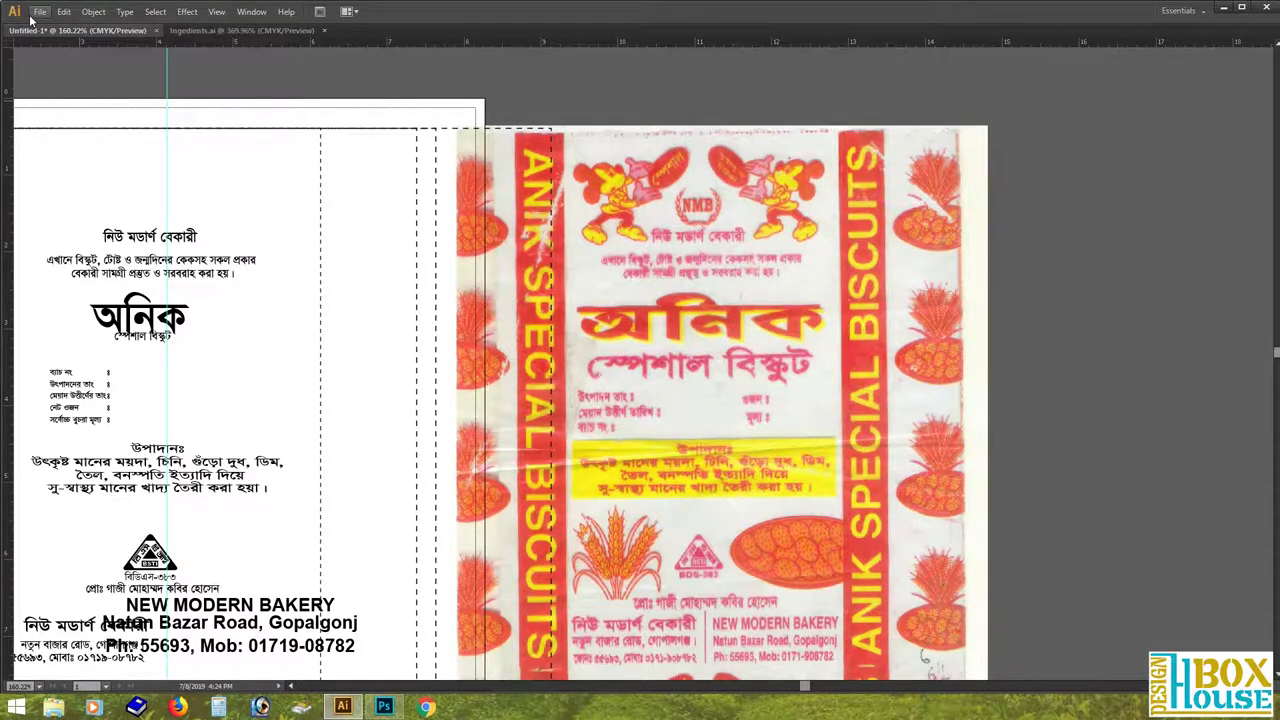
Step: Delete the large black অনিক title and enlarge the smaller অনিক at the top
{"action": "left_click_drag", "start_coordinate": [308, 97], "coordinate": [565, 86]}
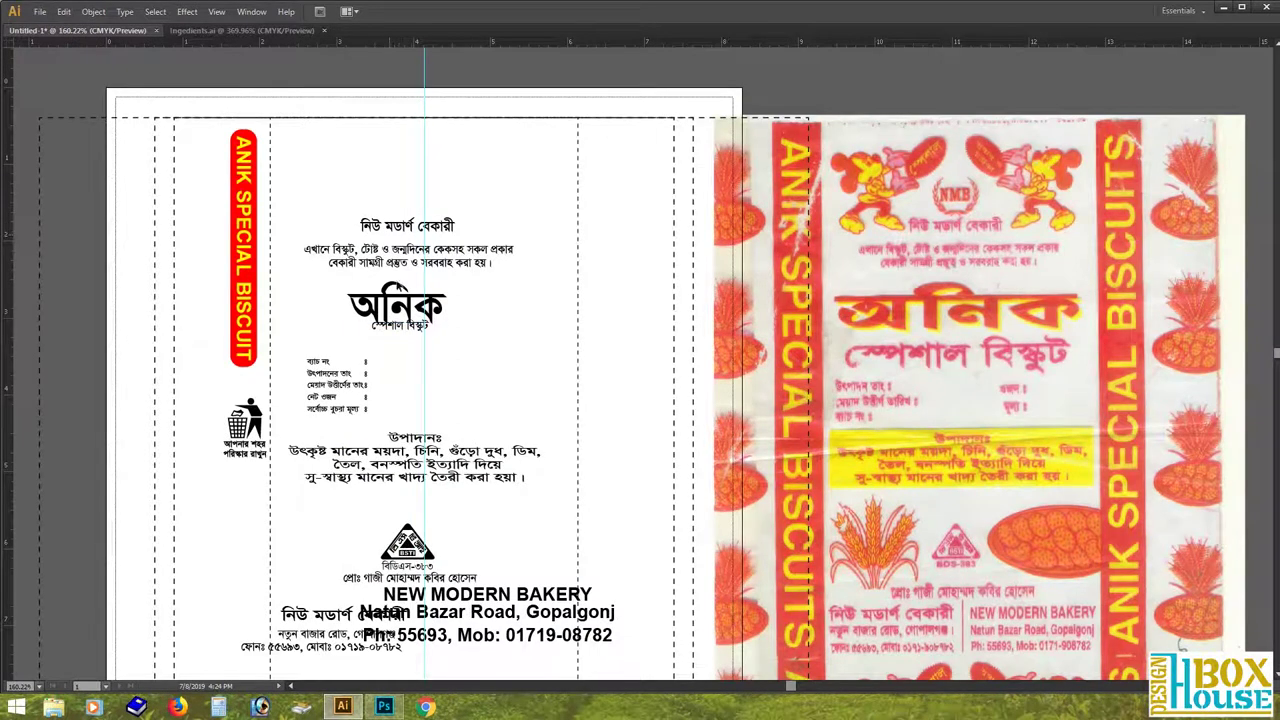
{"action": "left_click_drag", "start_coordinate": [407, 322], "coordinate": [408, 175]}
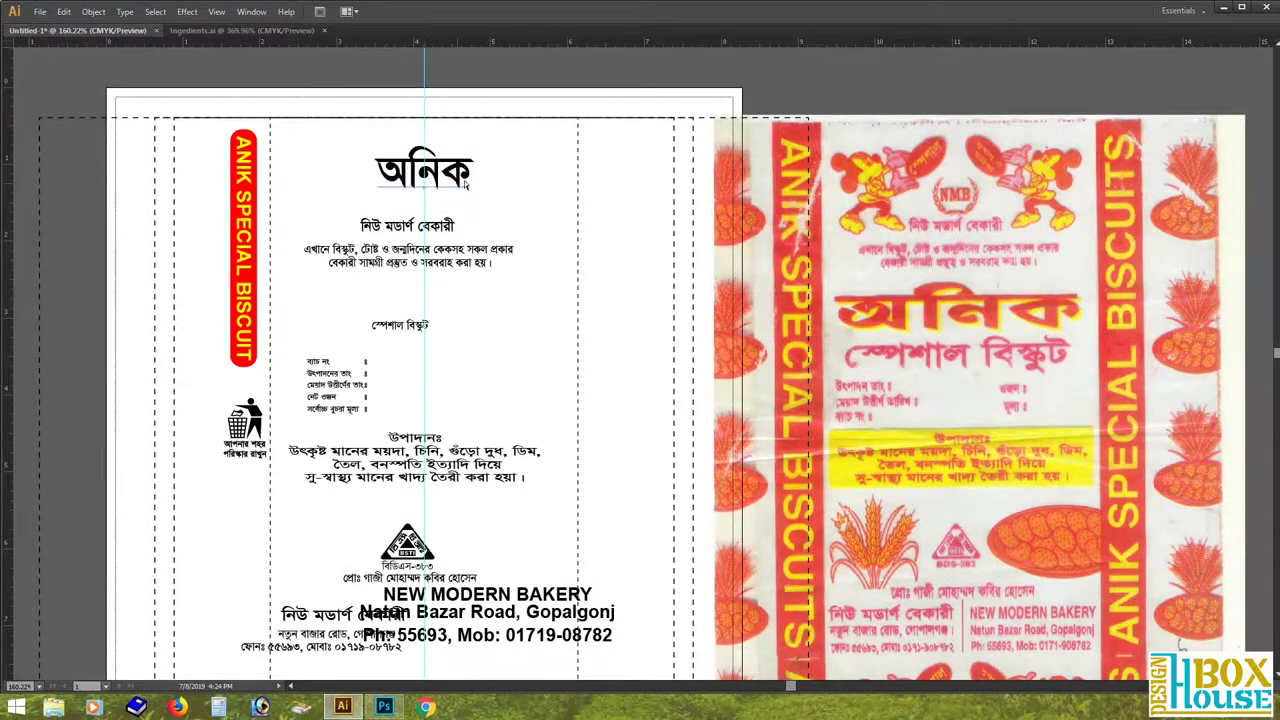
{"action": "key", "text": "Delete"}
{"action": "mouse_move", "coordinate": [422, 182]}
{"action": "left_mouse_down"}
{"action": "mouse_move", "coordinate": [418, 126]}
{"action": "mouse_move", "coordinate": [599, 174]}
{"action": "left_mouse_up"}
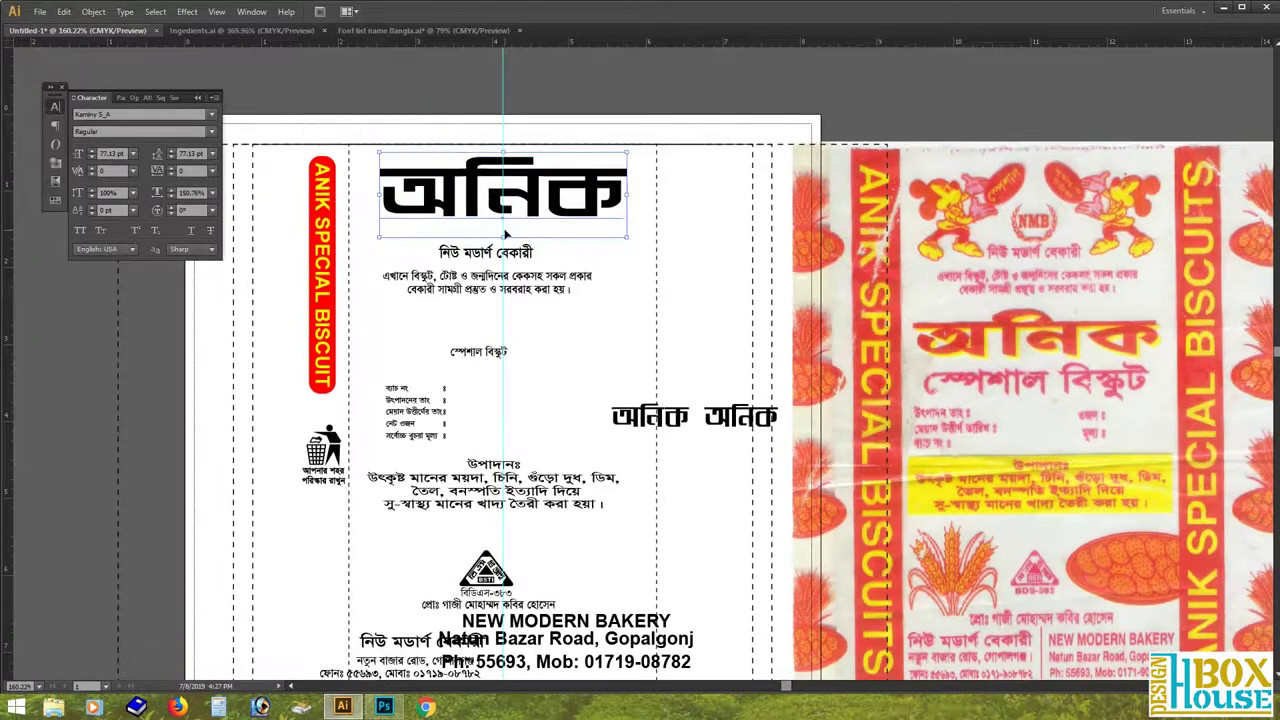
{"action": "scroll", "coordinate": [540, 300], "scroll_direction": "up", "scroll_amount": 3}
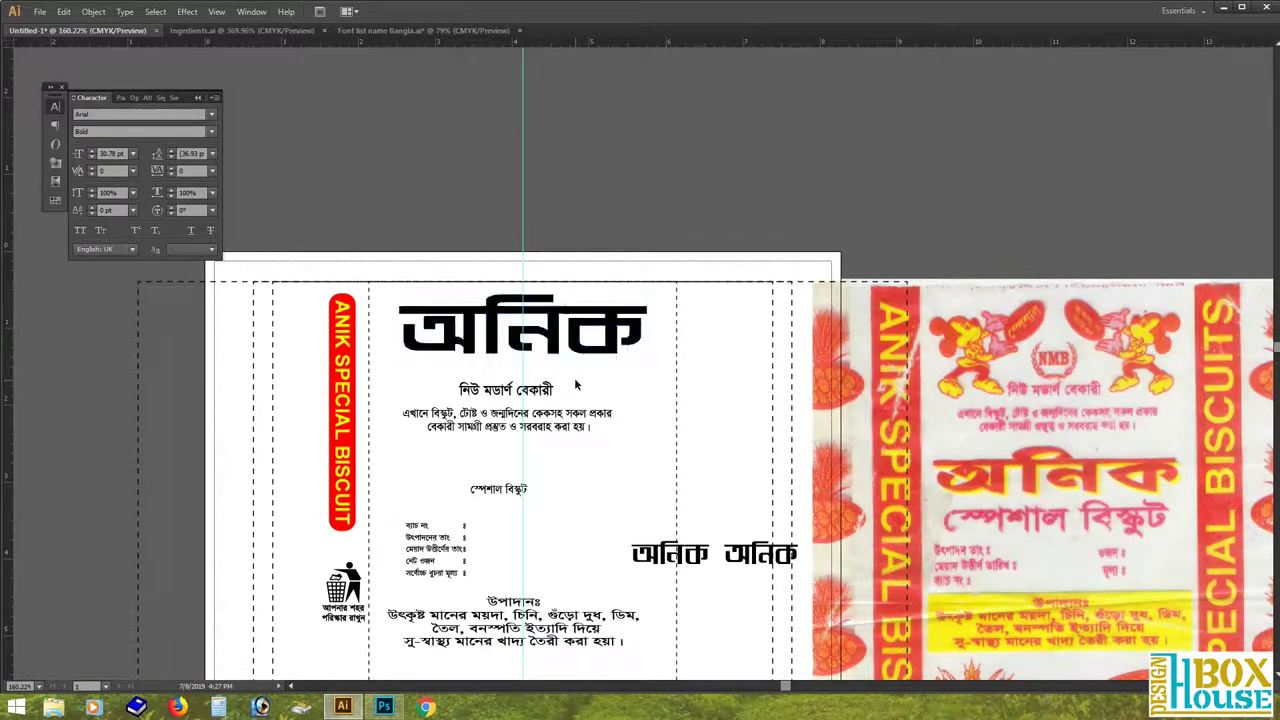
Step: Fill the অনিক title red with a 4 pt yellow outline
{"action": "key", "text": "Tab"}
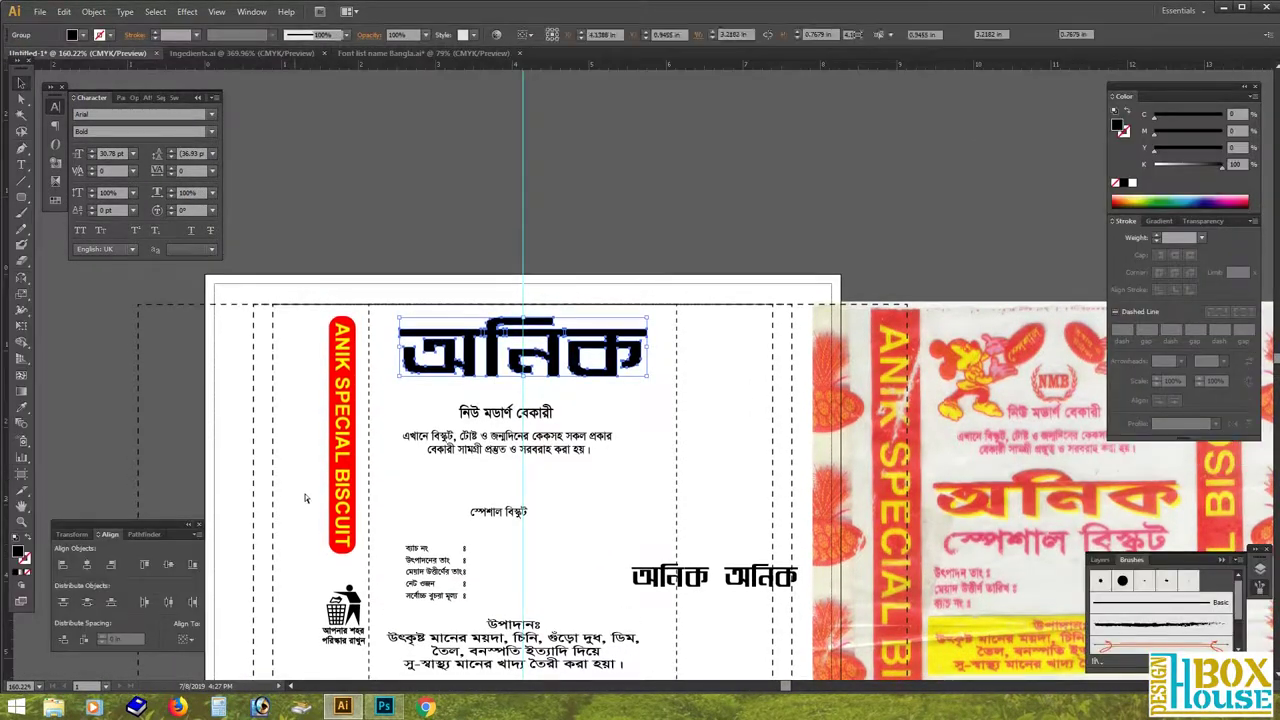
{"action": "key", "text": "t"}
{"action": "left_click_drag", "start_coordinate": [400, 350], "coordinate": [628, 338]}
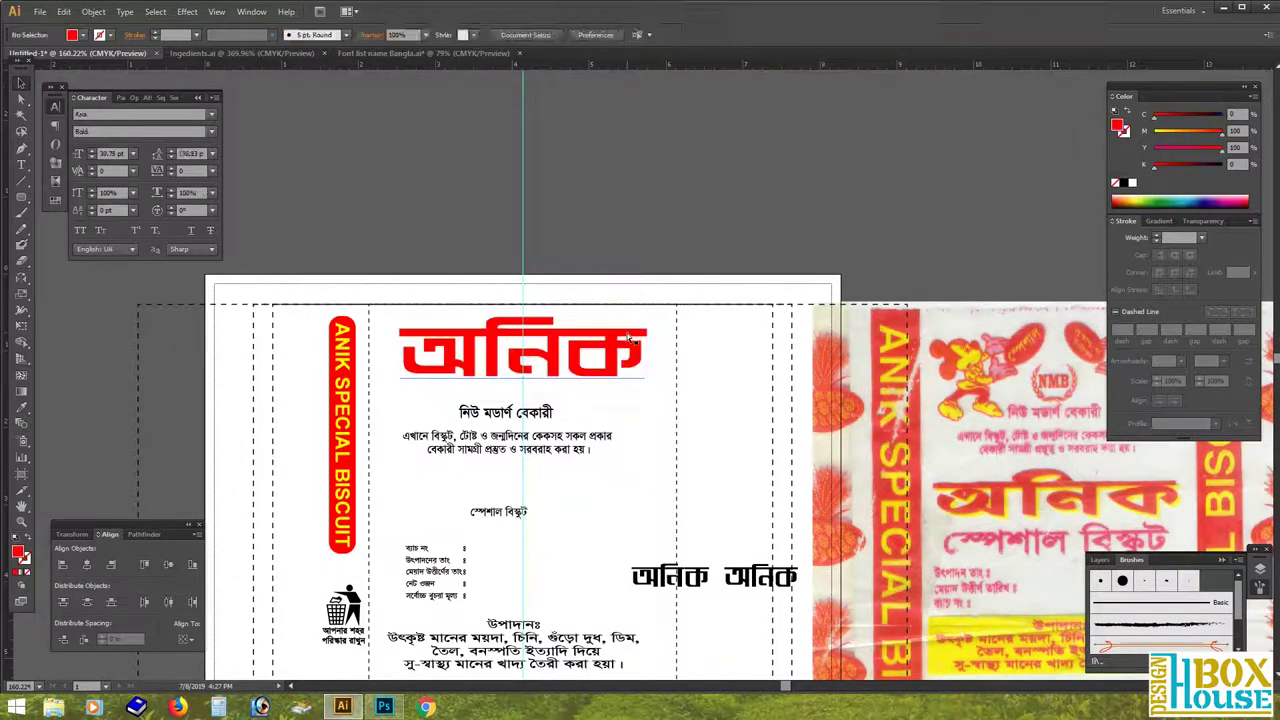
{"action": "left_click", "coordinate": [1128, 153]}
{"action": "left_click", "coordinate": [1157, 238]}
{"action": "key", "text": "ctrl+shift+a"}
{"action": "key", "text": "Tab"}
{"action": "scroll", "coordinate": [481, 382], "scroll_direction": "down", "scroll_amount": 3}
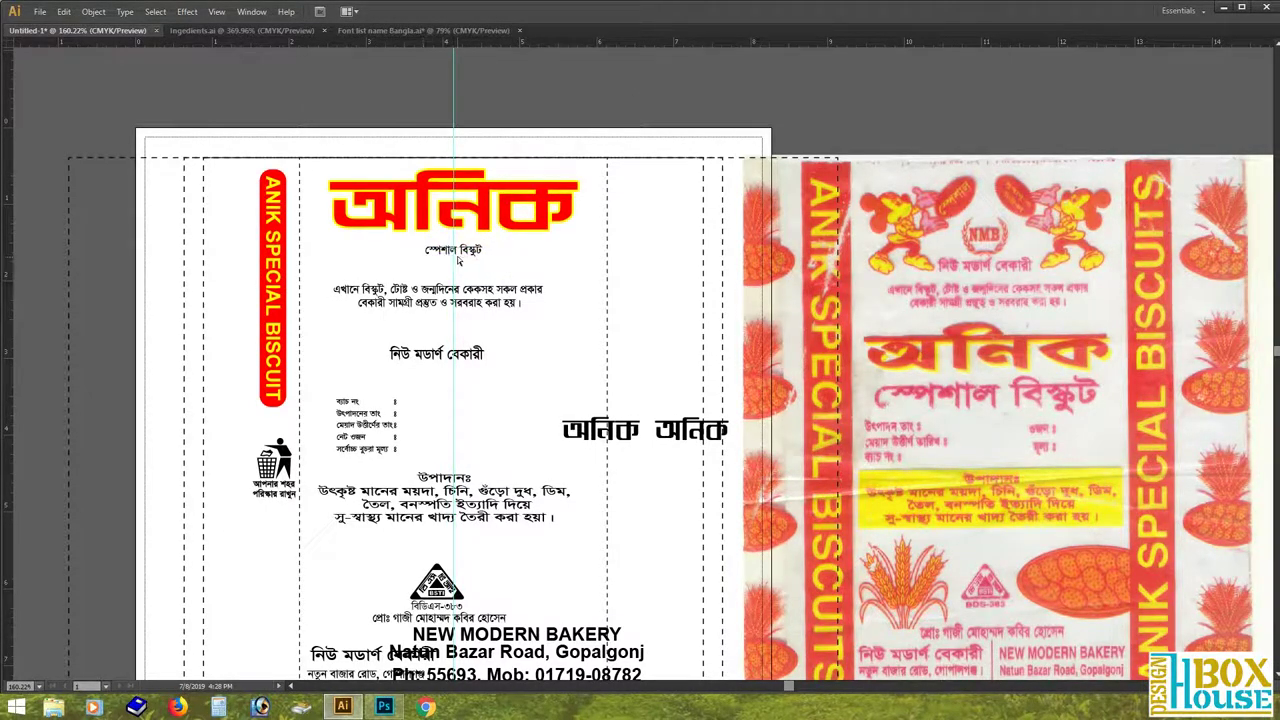
{"action": "left_click_drag", "start_coordinate": [404, 243], "coordinate": [502, 268]}
{"action": "key", "text": "Tab"}
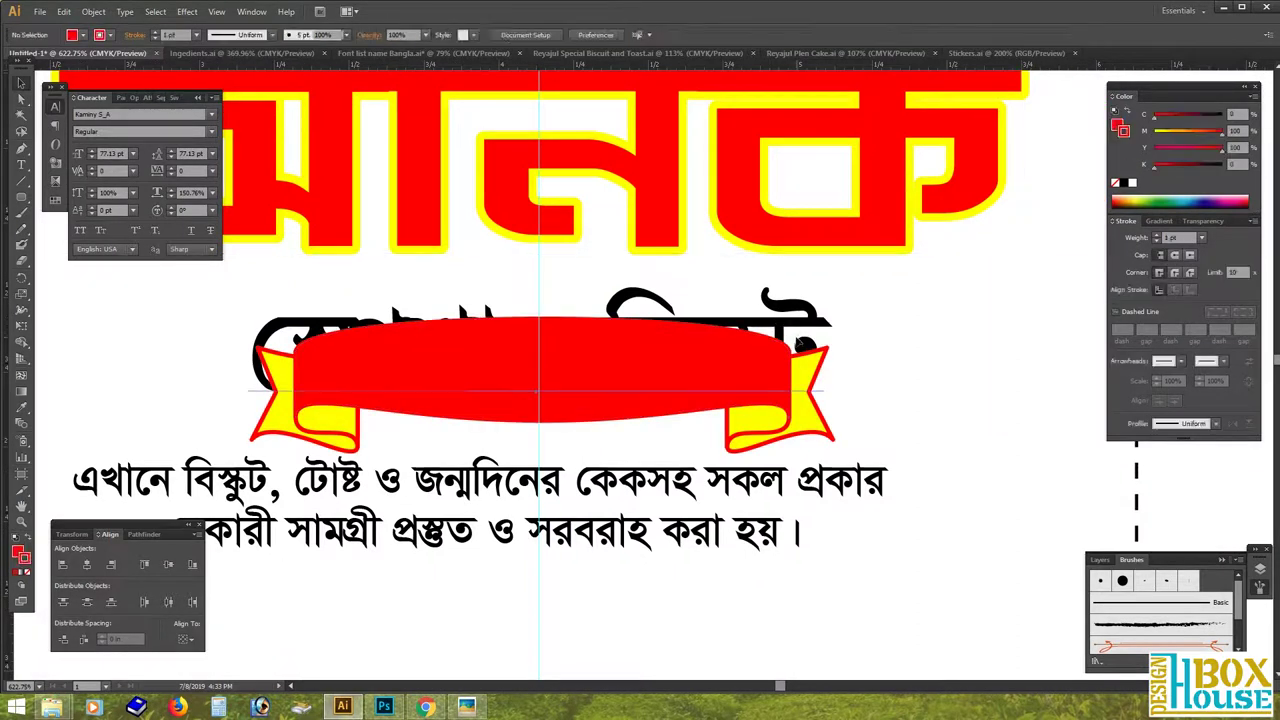
Step: Move the ribbon banner under the স্পেশাল বিস্কুট tagline and send it backward
{"action": "left_click_drag", "start_coordinate": [347, 415], "coordinate": [360, 420]}
{"action": "left_click_drag", "start_coordinate": [546, 340], "coordinate": [533, 292]}
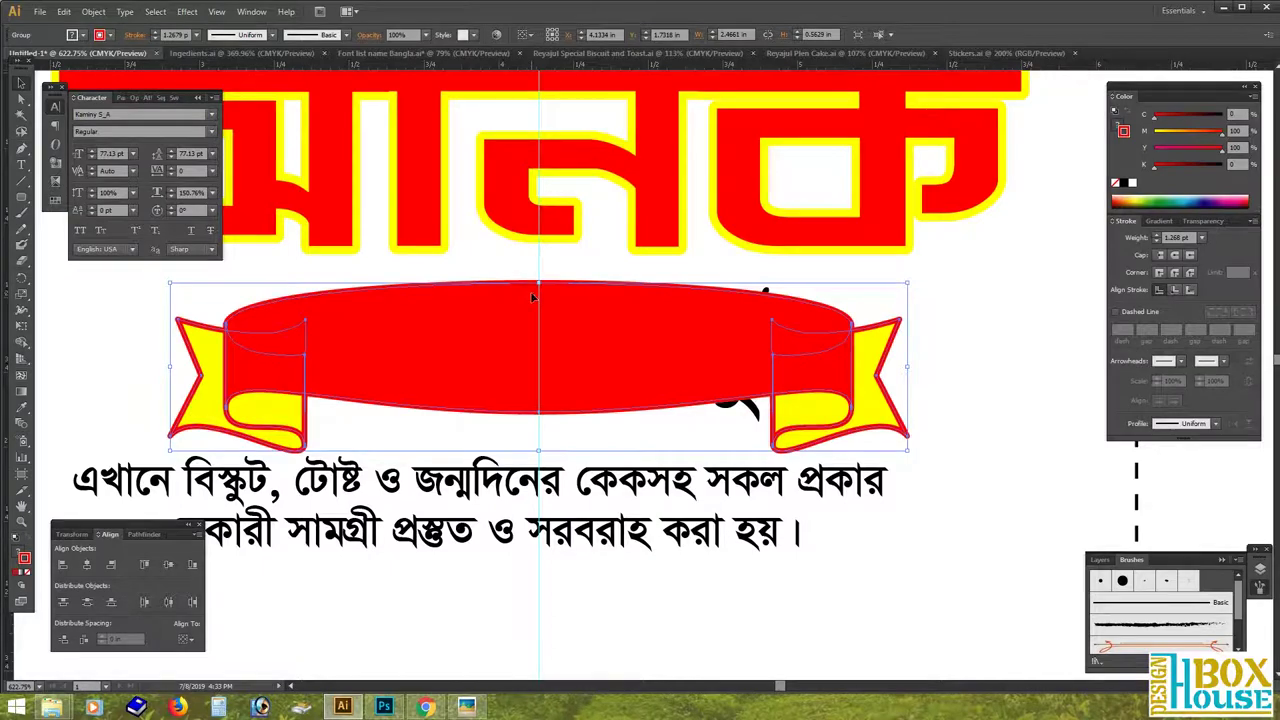
{"action": "key", "text": "ctrl+shift+bracketleft"}
{"action": "key", "text": "ctrl+shift+a"}
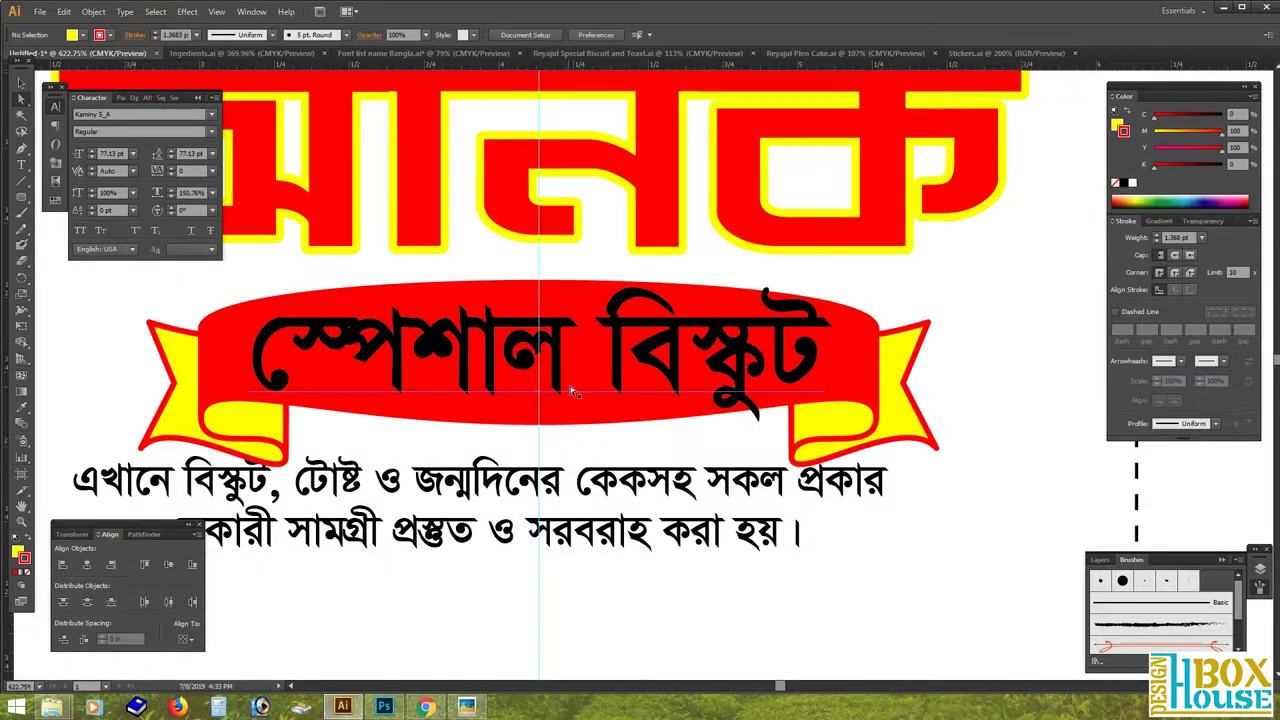
Step: Shrink the tagline to fit the ribbon, colour it yellow and centre it
{"action": "left_click", "coordinate": [570, 390]}
{"action": "left_click_drag", "start_coordinate": [840, 367], "coordinate": [805, 360]}
{"action": "key", "text": "ctrl+shift+a"}
{"action": "key", "text": "ctrl+z"}
{"action": "left_click", "coordinate": [1130, 200]}
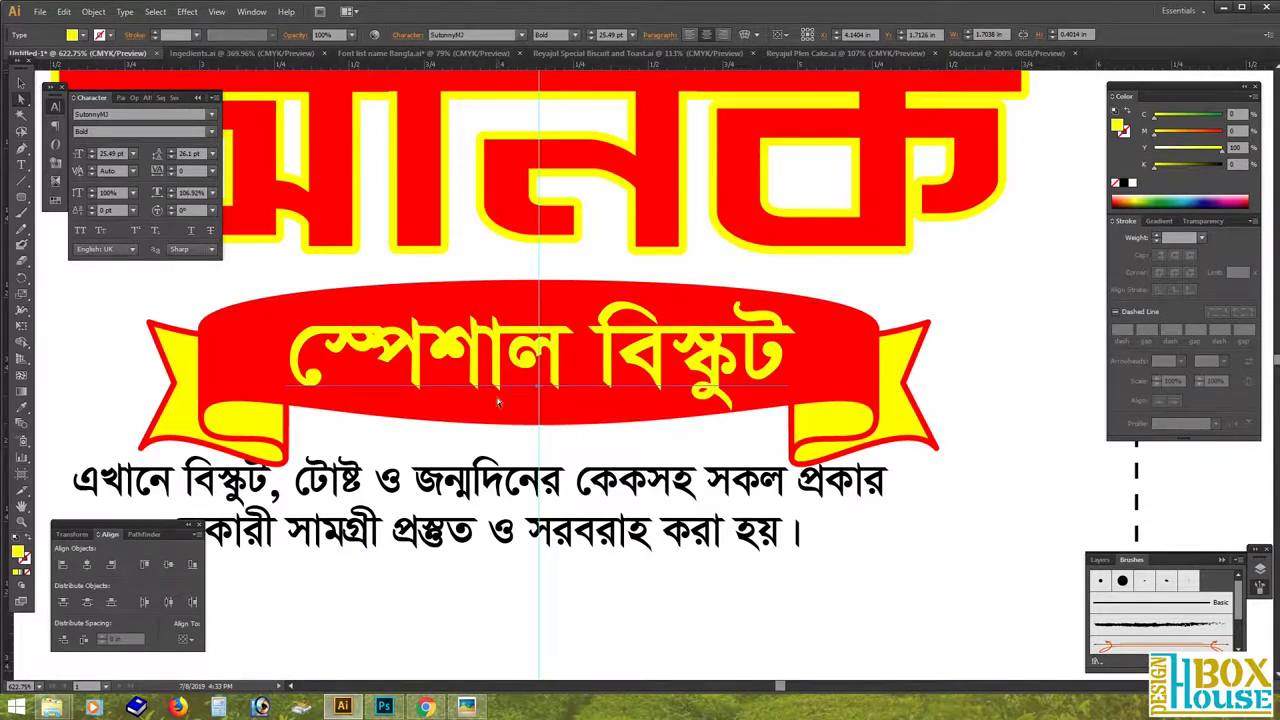
{"action": "left_click_drag", "start_coordinate": [527, 390], "coordinate": [545, 390]}
Step: Move the description paragraph lower and review the overall panel layout
{"action": "key", "text": "ctrl+minus"}
{"action": "key", "text": "ctrl+plus"}
{"action": "left_click_drag", "start_coordinate": [492, 197], "coordinate": [492, 362]}
{"action": "key", "text": "ctrl+minus"}
{"action": "left_click", "coordinate": [525, 190]}
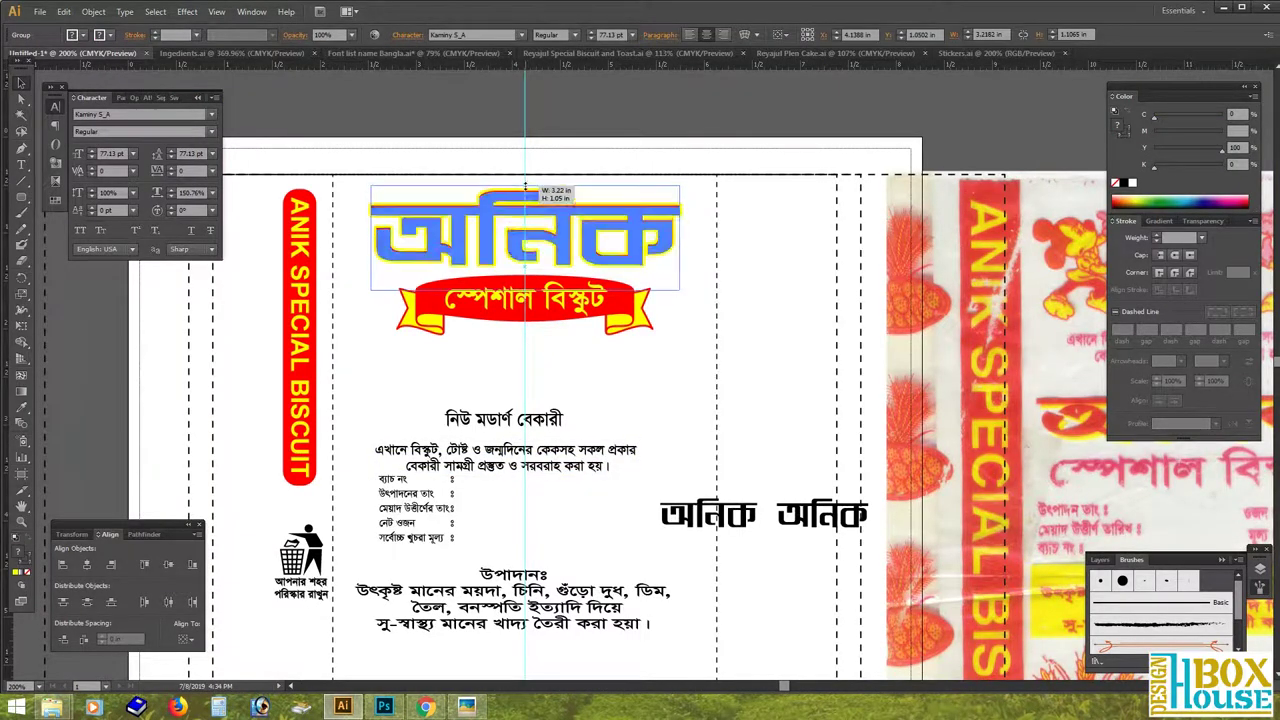
{"action": "key", "text": "ctrl+shift+a"}
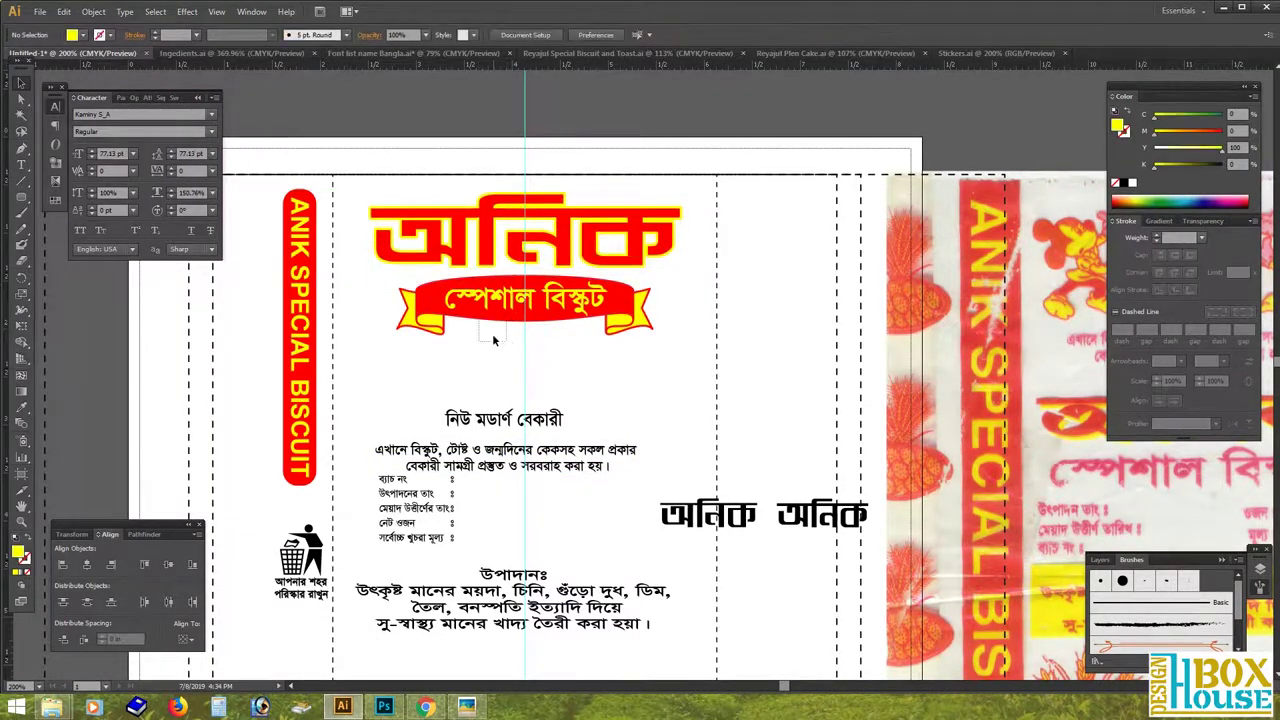
{"action": "key", "text": "Tab"}
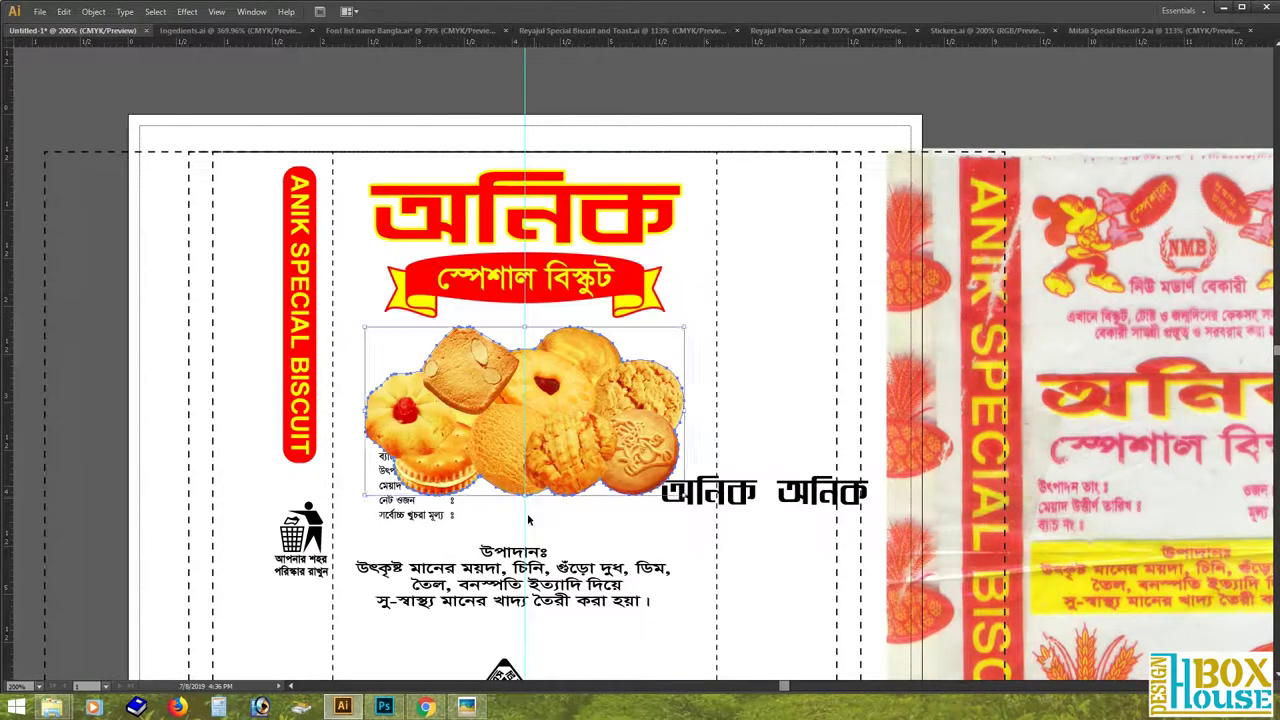
Step: Move the biscuit photo up under the ribbon, undoing an accidental rotation
{"action": "left_click_drag", "start_coordinate": [540, 428], "coordinate": [540, 412]}
{"action": "left_click", "coordinate": [535, 488]}
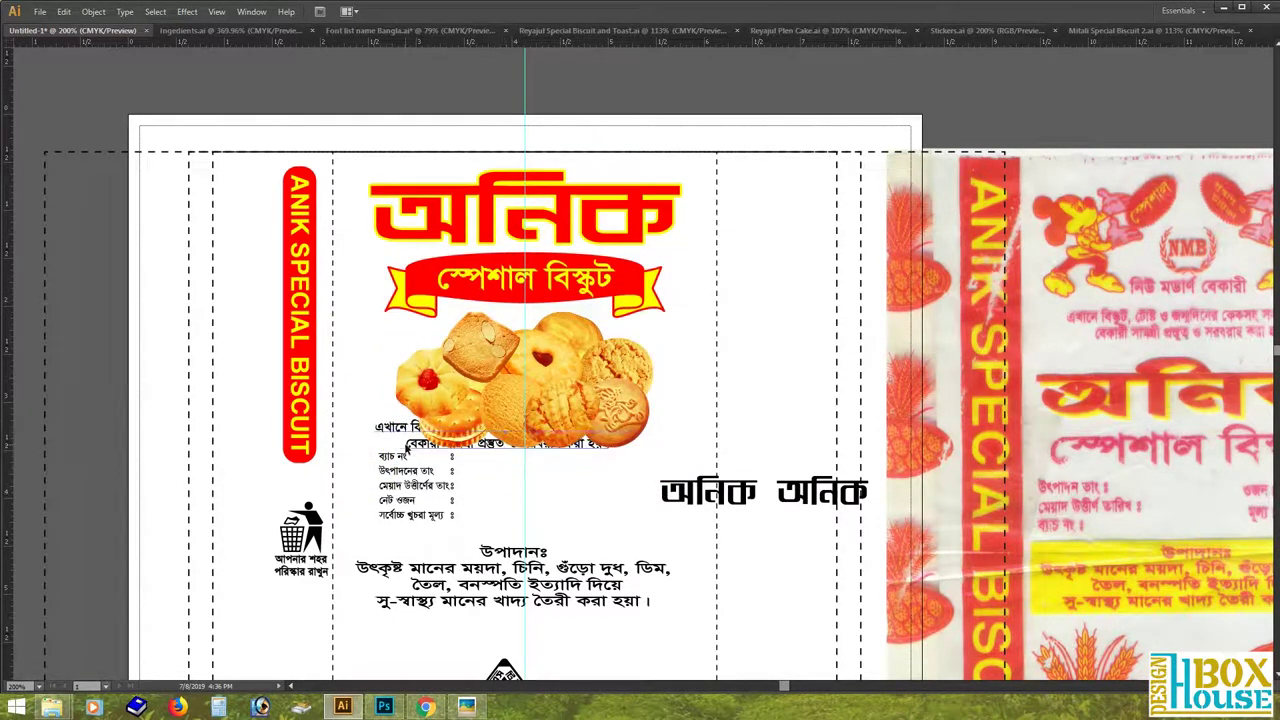
{"action": "left_click_drag", "start_coordinate": [407, 448], "coordinate": [381, 467]}
{"action": "key", "text": "ctrl+z"}
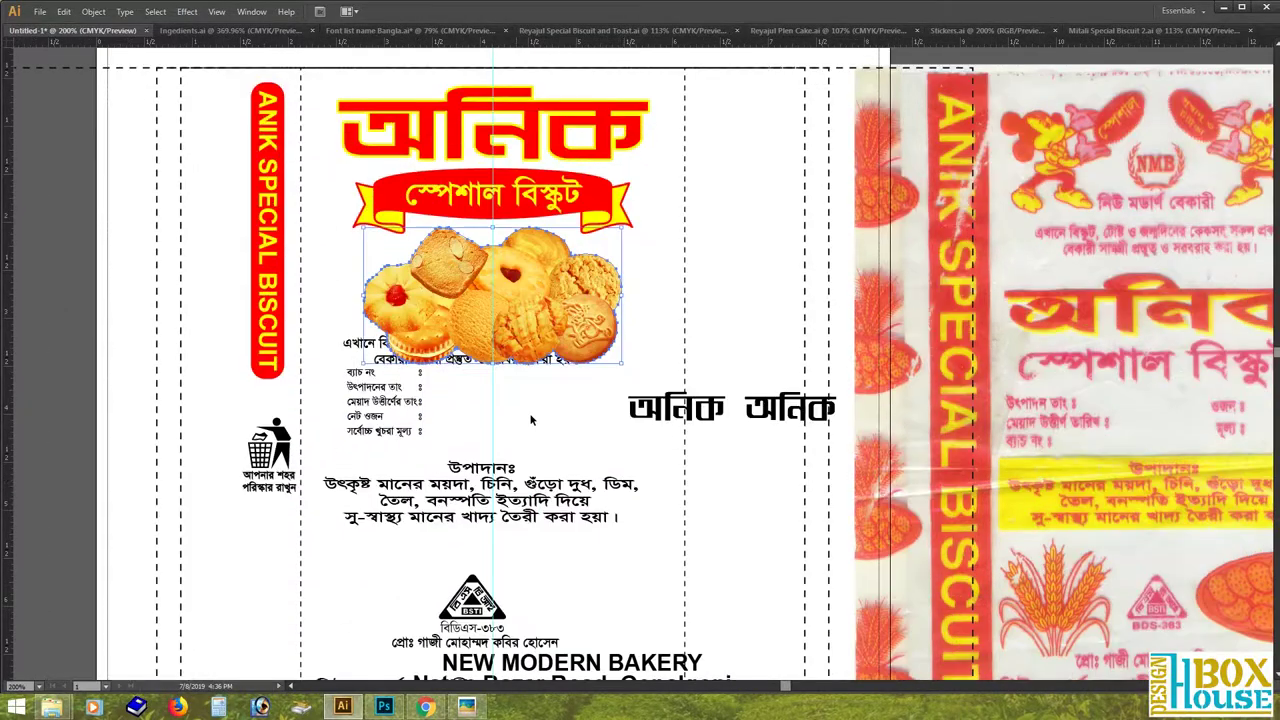
{"action": "scroll", "coordinate": [538, 473], "scroll_direction": "down", "scroll_amount": 3}
{"action": "scroll", "coordinate": [538, 473], "scroll_direction": "right", "scroll_amount": 2}
Step: Drag the bakery description text block up above the অনিক title
{"action": "mouse_move", "coordinate": [368, 383]}
{"action": "left_mouse_down"}
{"action": "mouse_move", "coordinate": [390, 433]}
{"action": "mouse_move", "coordinate": [434, 408]}
{"action": "left_mouse_up"}
{"action": "mouse_move", "coordinate": [421, 346]}
{"action": "left_mouse_down"}
{"action": "mouse_move", "coordinate": [467, 366]}
{"action": "mouse_move", "coordinate": [453, 198]}
{"action": "left_mouse_up"}
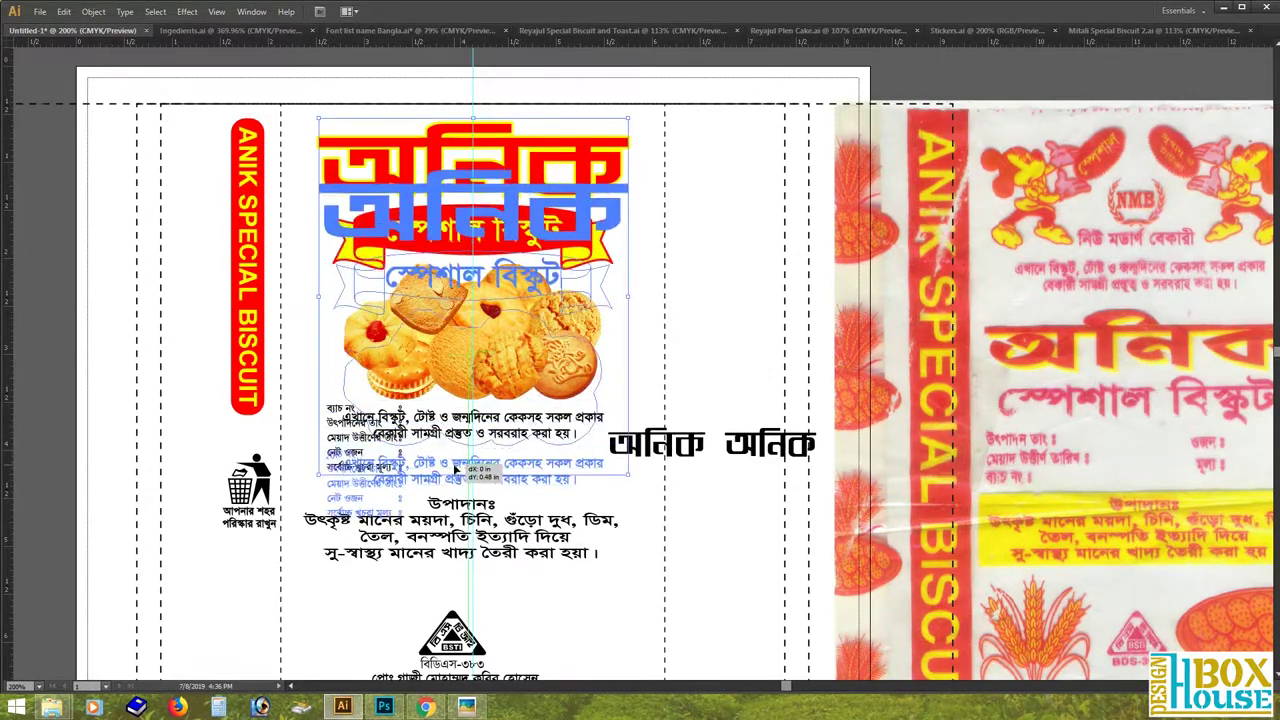
{"action": "left_click_drag", "start_coordinate": [453, 198], "coordinate": [453, 136]}
{"action": "key", "text": "ctrl+plus"}
{"action": "key", "text": "ctrl+plus"}
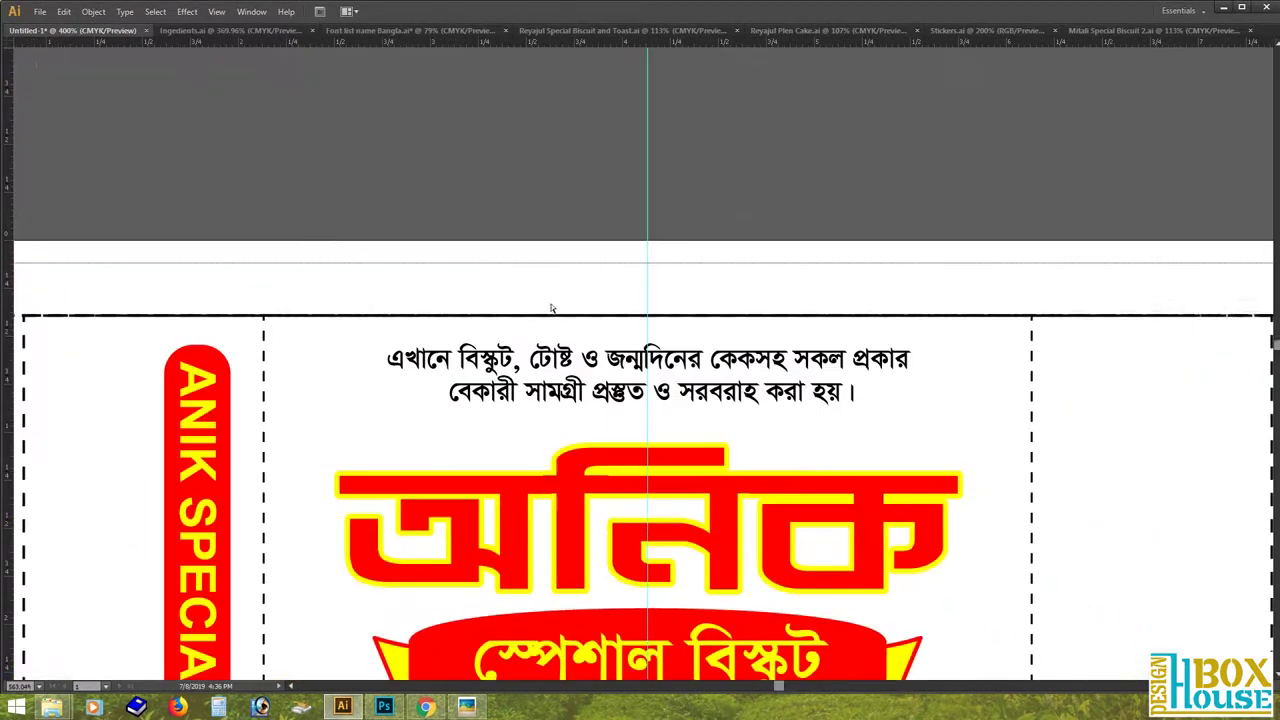
Step: Draw a yellow rounded rectangle around the bakery description text
{"action": "key", "text": "Tab"}
{"action": "left_click_drag", "start_coordinate": [284, 361], "coordinate": [1006, 426]}
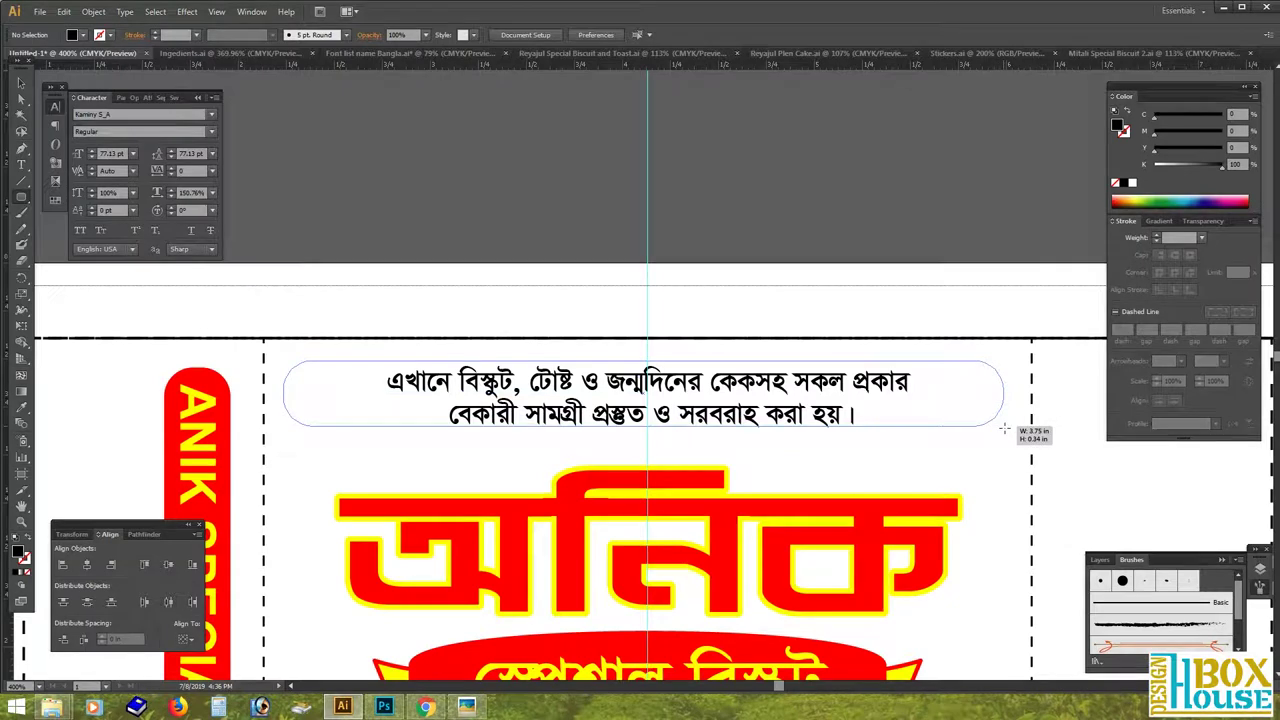
{"action": "left_click_drag", "start_coordinate": [1006, 426], "coordinate": [1004, 422]}
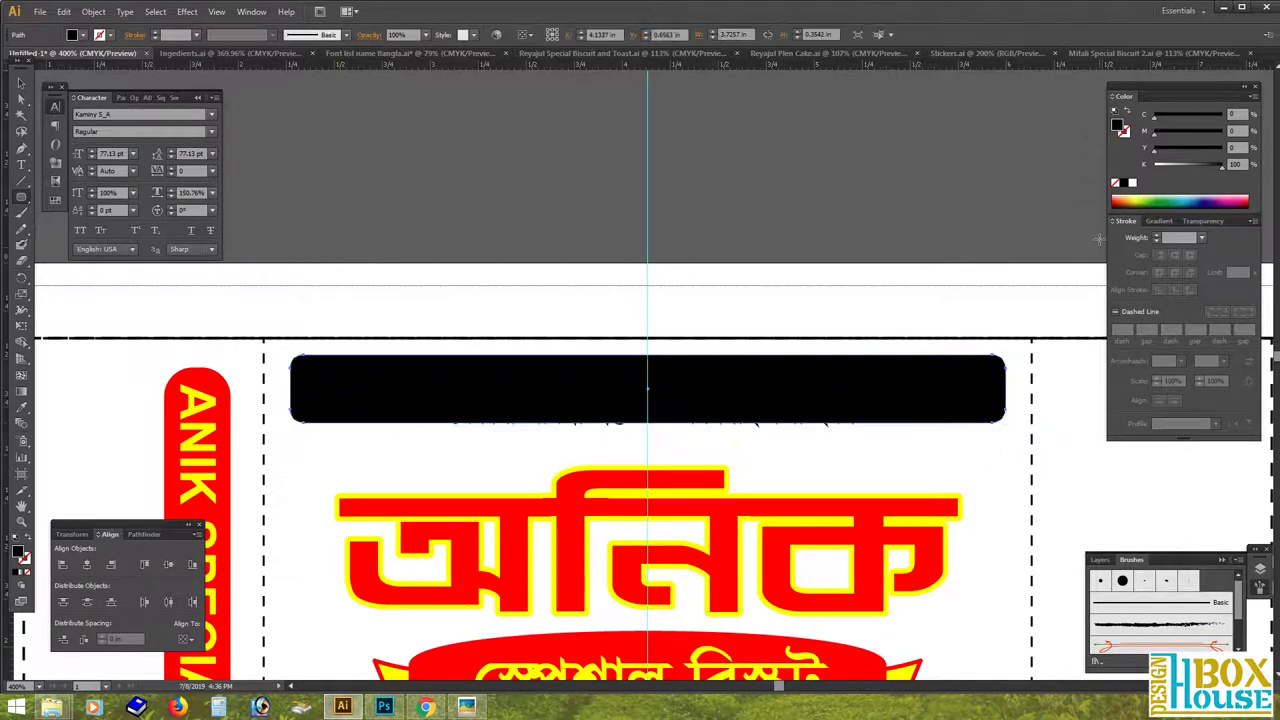
{"action": "left_click", "coordinate": [455, 421]}
Step: Try nudging and scaling the description, restoring its two-line layout inside the box
{"action": "key", "text": "Up"}
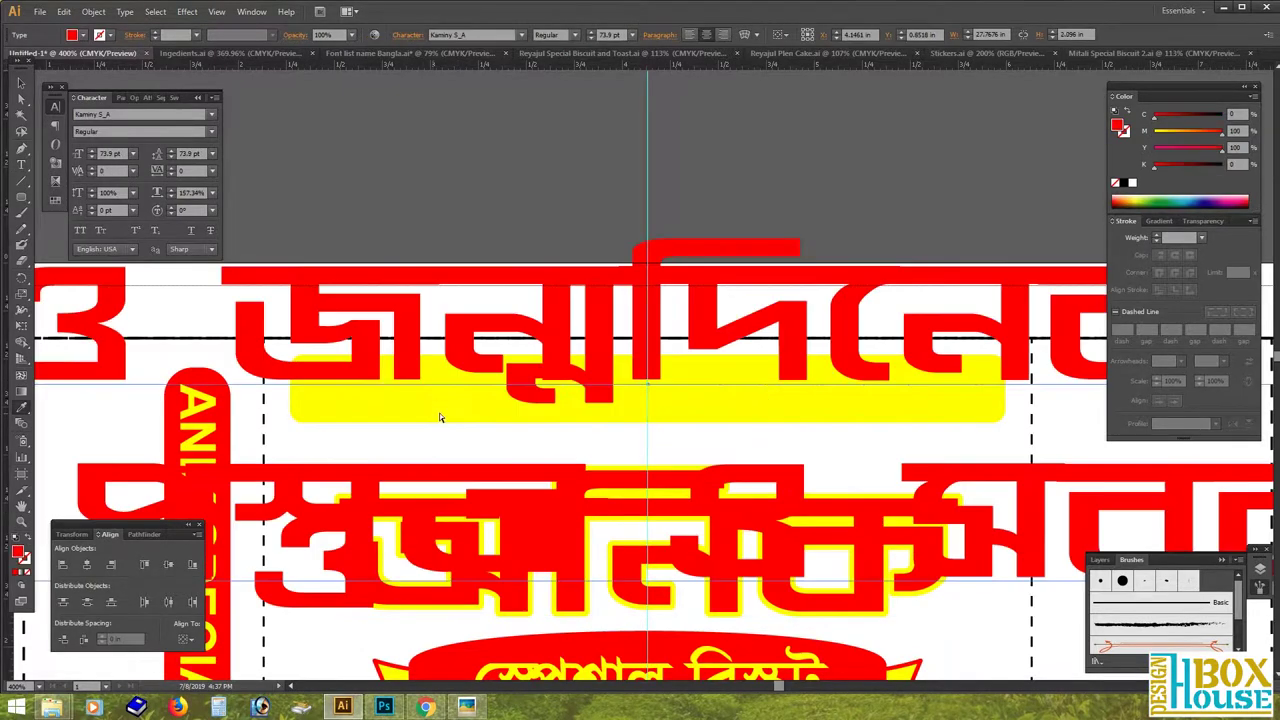
{"action": "key", "text": "ctrl+z"}
{"action": "left_click_drag", "start_coordinate": [184, 376], "coordinate": [290, 376]}
{"action": "key", "text": "ctrl+z"}
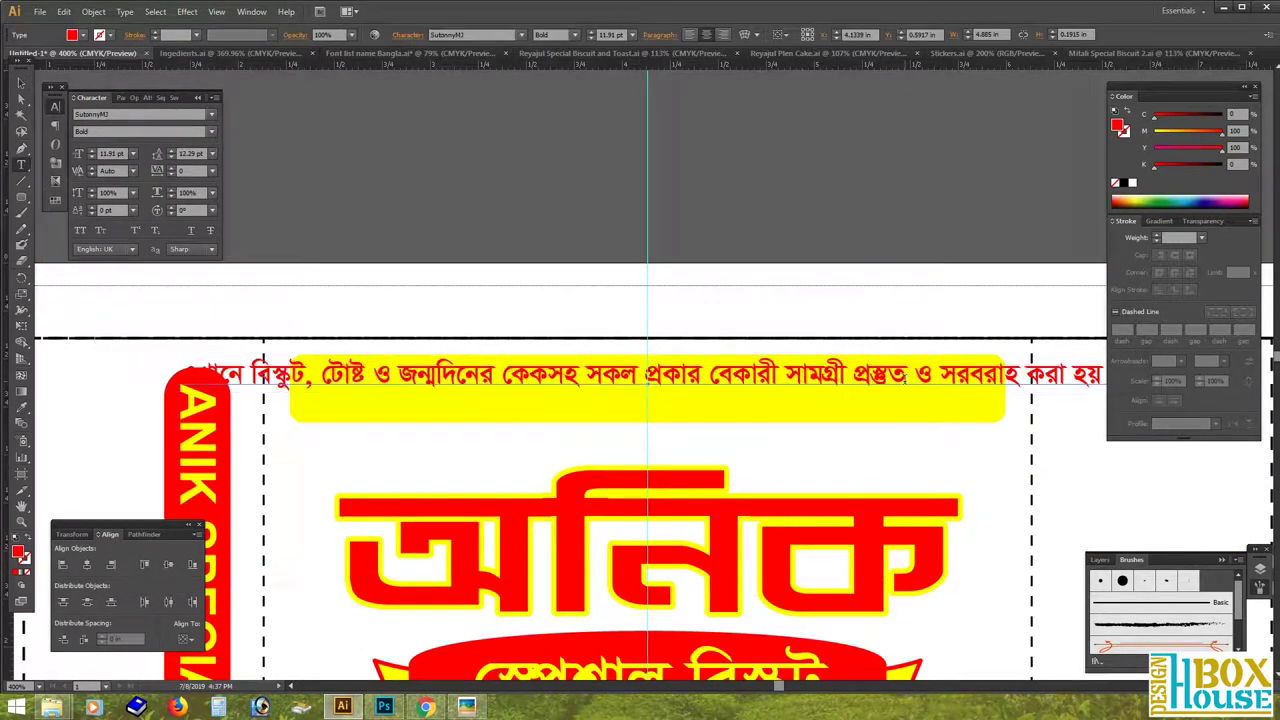
{"action": "key", "text": "ctrl+shift+z"}
{"action": "key", "text": "ctrl+z"}
{"action": "key", "text": "ctrl+shift+z"}
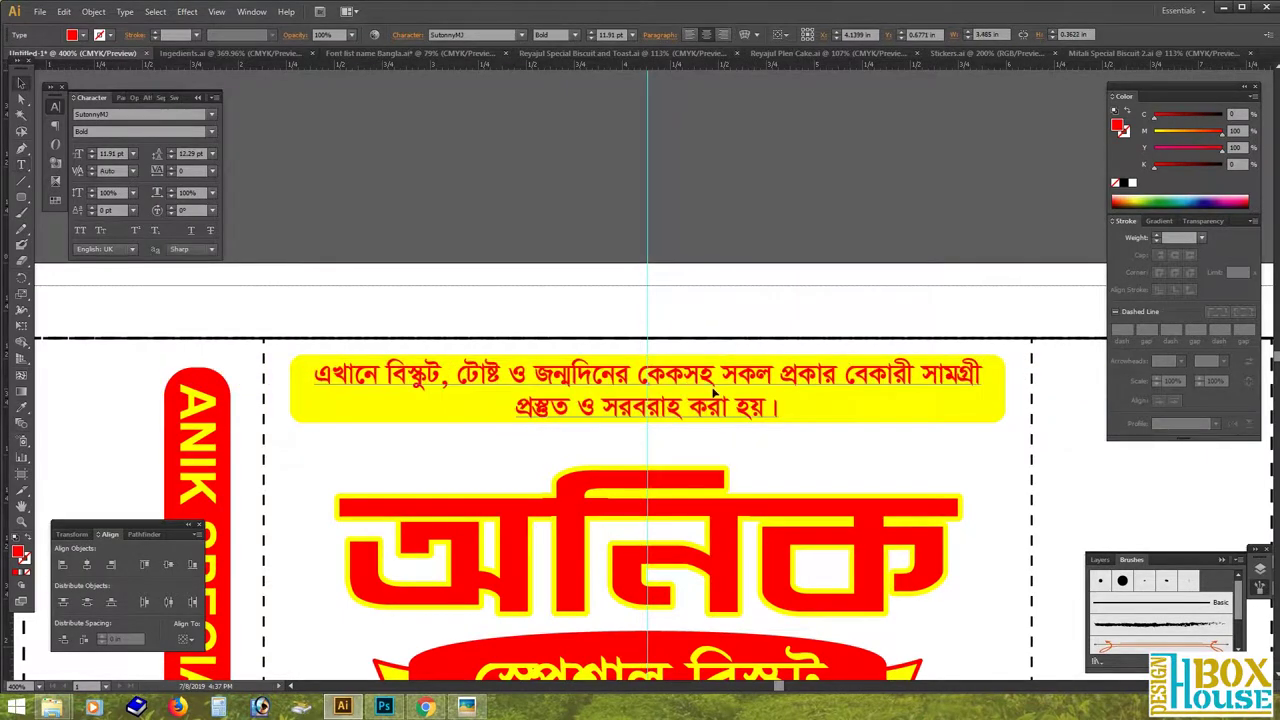
{"action": "key", "text": "Escape"}
Step: Narrow the description text frame to fit the yellow box and raise the title group slightly
{"action": "mouse_move", "coordinate": [279, 350]}
{"action": "left_mouse_down"}
{"action": "mouse_move", "coordinate": [307, 441]}
{"action": "mouse_move", "coordinate": [291, 378]}
{"action": "left_mouse_up"}
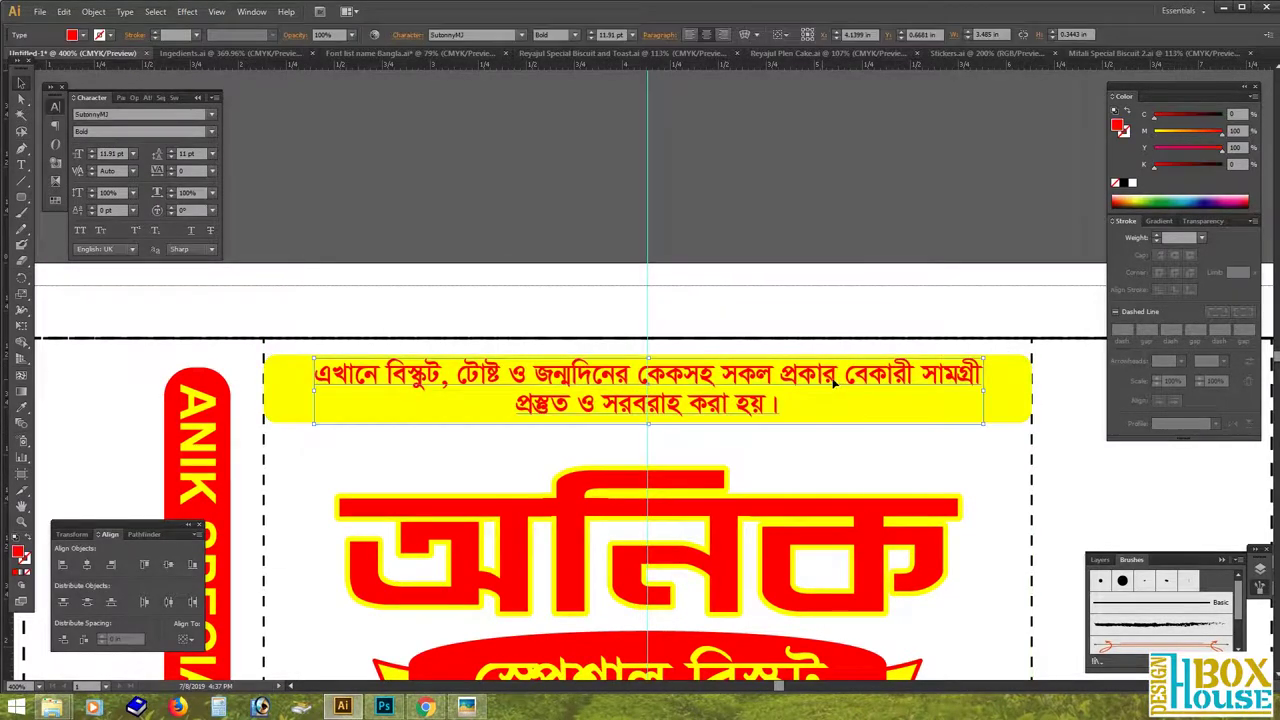
{"action": "key", "text": "v"}
{"action": "left_click", "coordinate": [979, 392]}
{"action": "left_click_drag", "start_coordinate": [1020, 392], "coordinate": [1010, 393]}
{"action": "left_click", "coordinate": [280, 415], "text": "shift"}
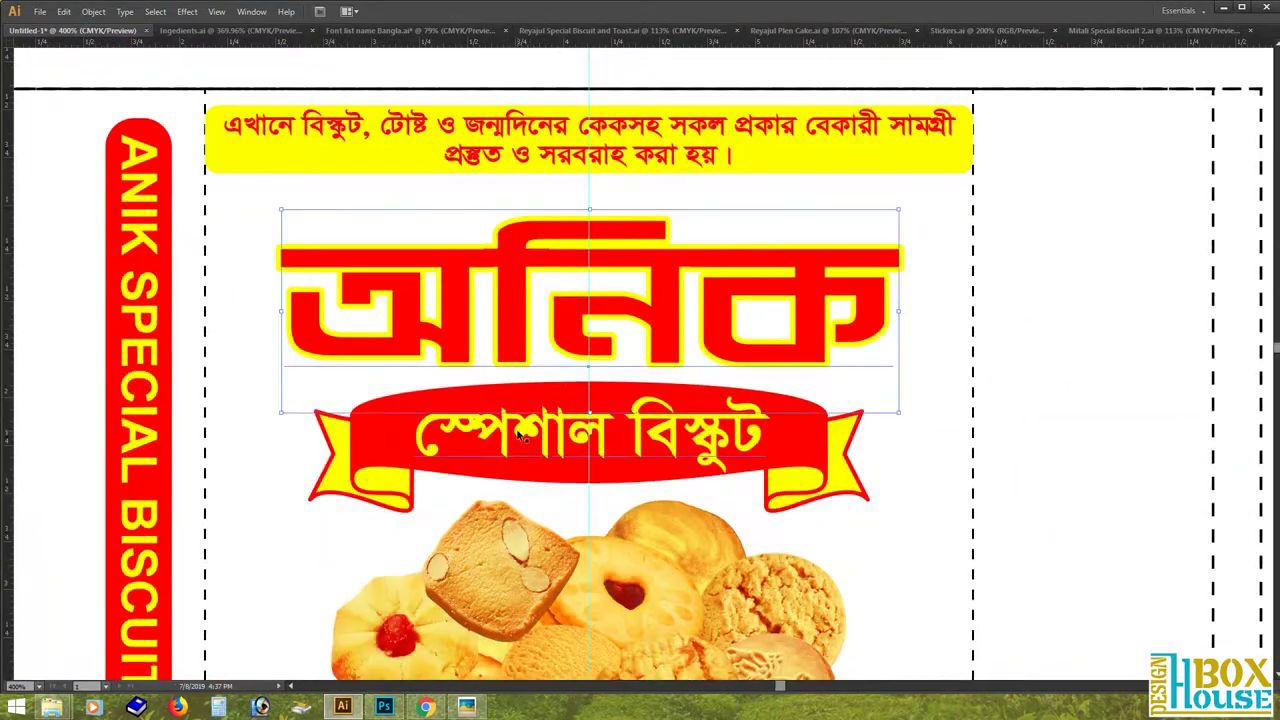
{"action": "left_click_drag", "start_coordinate": [547, 331], "coordinate": [536, 288]}
Step: Shrink and right-align the ingredients paragraph
{"action": "scroll", "coordinate": [592, 408], "scroll_direction": "down", "scroll_amount": 3}
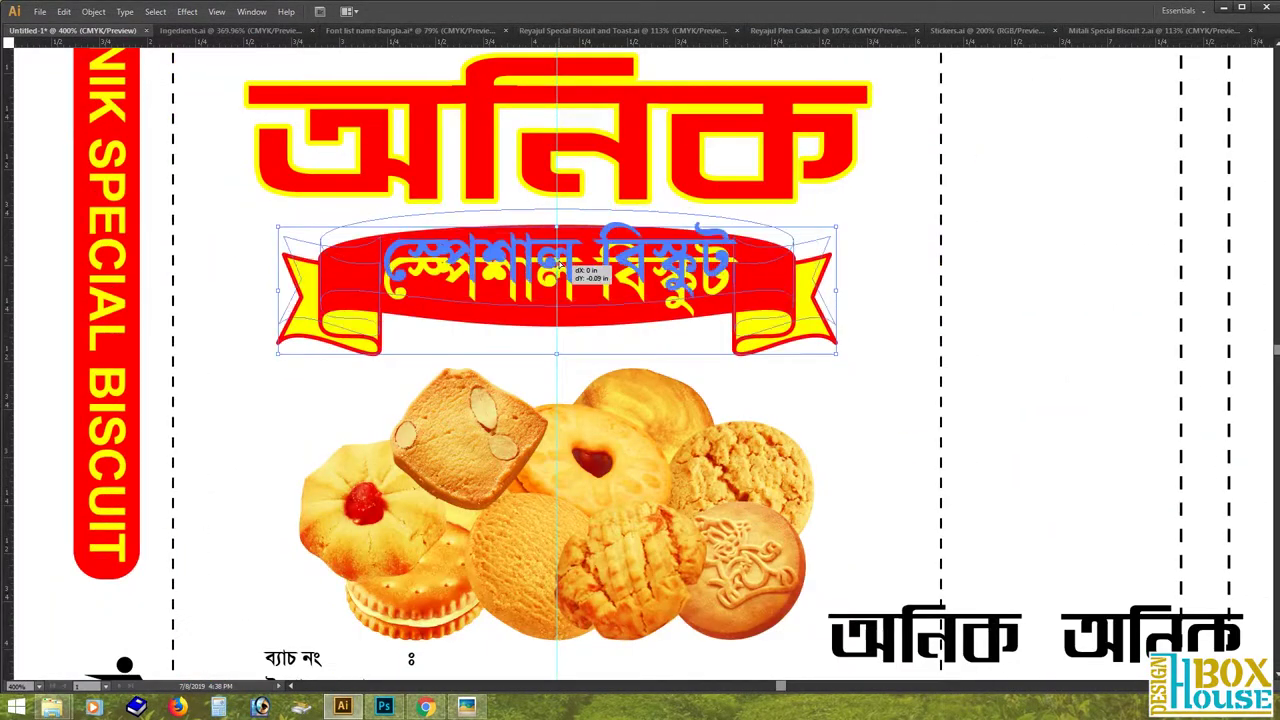
{"action": "scroll", "coordinate": [571, 349], "scroll_direction": "down", "scroll_amount": 1}
{"action": "scroll", "coordinate": [514, 323], "scroll_direction": "down", "scroll_amount": 3}
{"action": "left_click", "coordinate": [415, 362]}
{"action": "key", "text": "ctrl+z"}
{"action": "key", "text": "ctrl+z"}
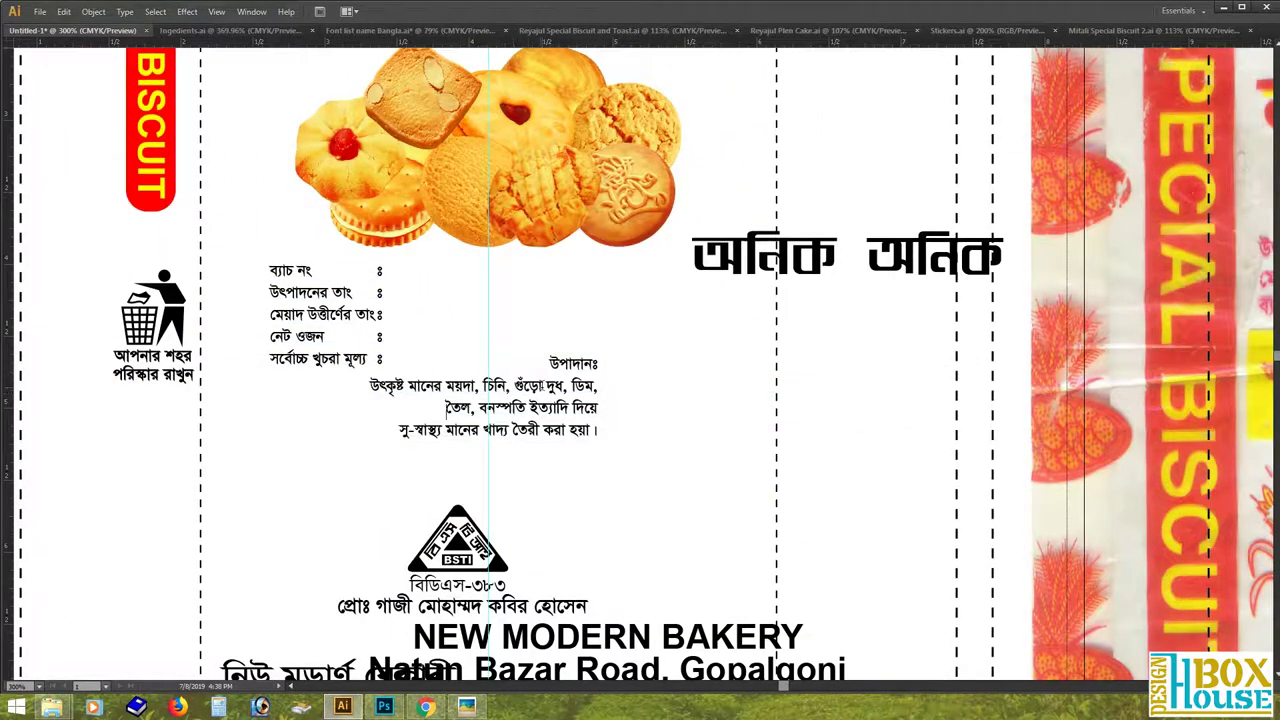
Step: Rework the ingredients line breaks around ডিম and তৈল, then move the text up right
{"action": "double_click", "coordinate": [545, 397]}
{"action": "scroll", "coordinate": [392, 389], "scroll_direction": "up", "scroll_amount": 5}
{"action": "key", "text": "Return"}
{"action": "key", "text": "End"}
{"action": "key", "text": "Delete"}
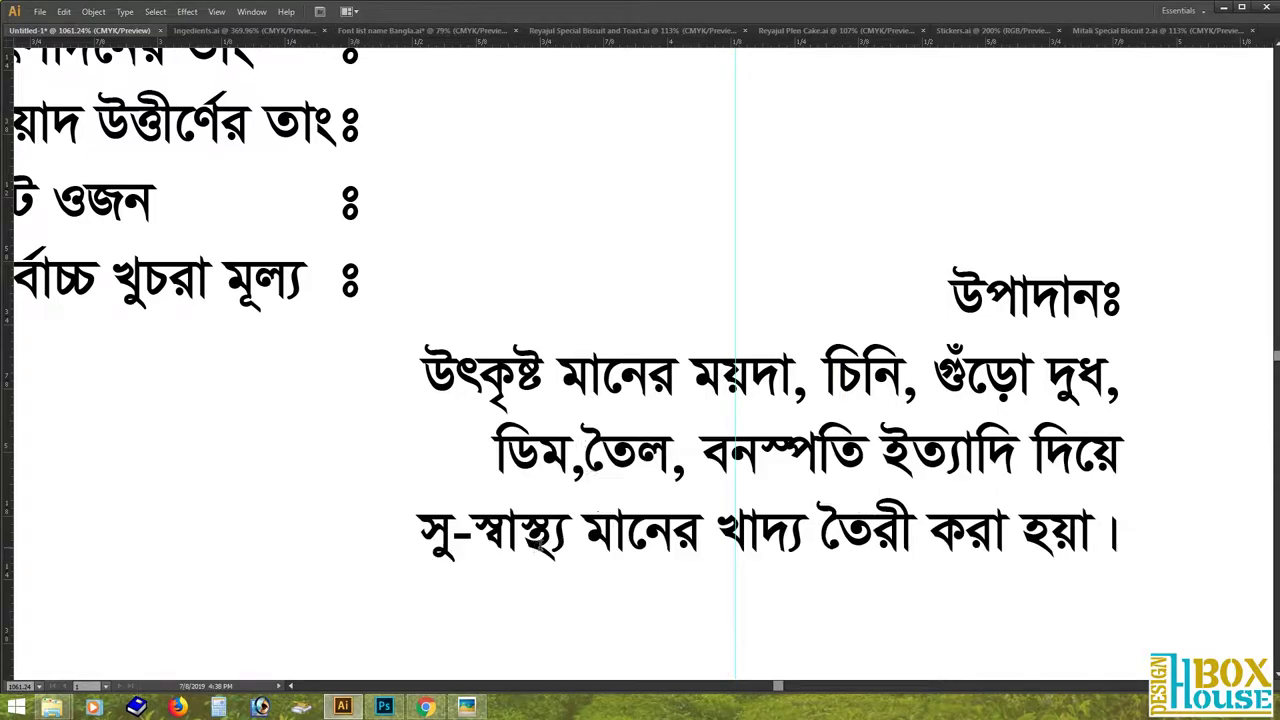
{"action": "scroll", "coordinate": [568, 487], "scroll_direction": "down", "scroll_amount": 3}
{"action": "scroll", "coordinate": [640, 400], "scroll_direction": "down", "scroll_amount": 2}
{"action": "left_click_drag", "start_coordinate": [660, 385], "coordinate": [817, 300]}
Step: Shift the batch label block left, delete stray অনিক lettering, raise the BSTI logo and English address
{"action": "key", "text": "ctrl+minus"}
{"action": "left_click_drag", "start_coordinate": [472, 452], "coordinate": [431, 452]}
{"action": "key", "text": "Delete"}
{"action": "scroll", "coordinate": [640, 400], "scroll_direction": "down", "scroll_amount": 3}
{"action": "mouse_move", "coordinate": [498, 418]}
{"action": "left_mouse_down"}
{"action": "mouse_move", "coordinate": [493, 265]}
{"action": "mouse_move", "coordinate": [447, 430]}
{"action": "mouse_move", "coordinate": [583, 440]}
{"action": "left_mouse_up"}
{"action": "scroll", "coordinate": [493, 265], "scroll_direction": "up", "scroll_amount": 3}
{"action": "left_click_drag", "start_coordinate": [600, 580], "coordinate": [780, 490]}
{"action": "left_click", "coordinate": [480, 562]}
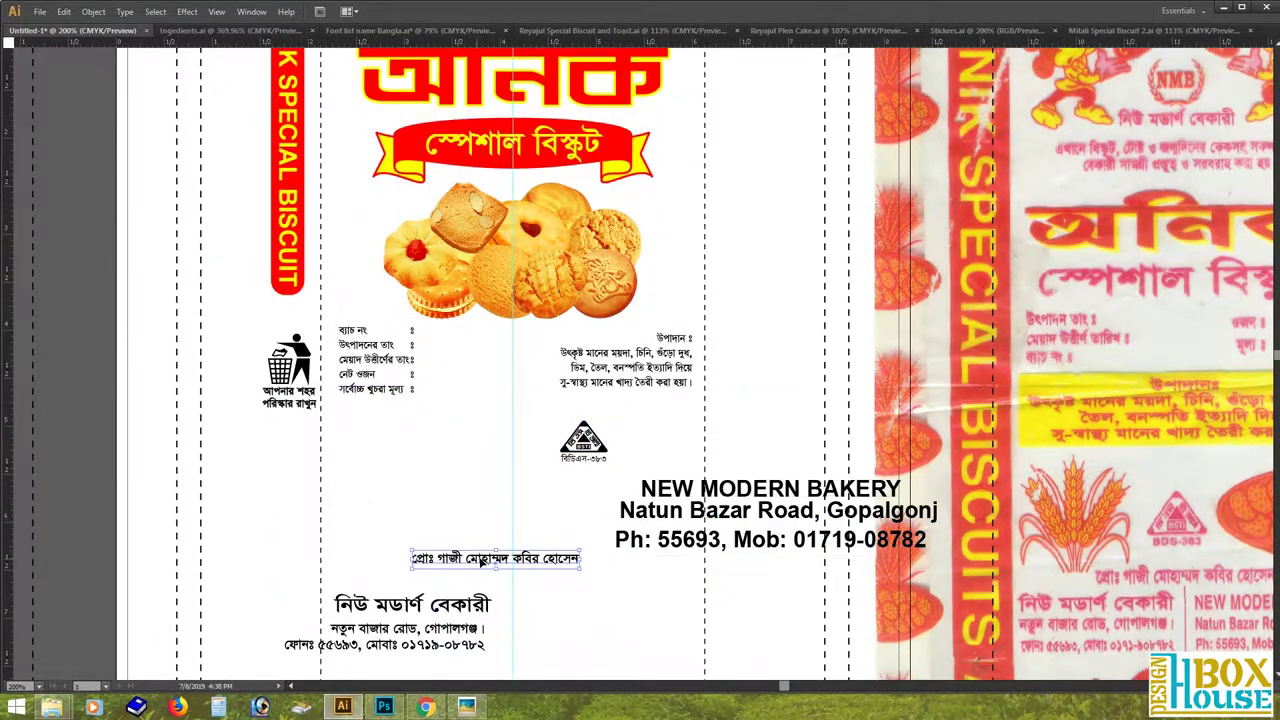
Step: Move the proprietor line and Bengali address block up beside the labels
{"action": "left_click_drag", "start_coordinate": [481, 563], "coordinate": [475, 507]}
{"action": "left_click_drag", "start_coordinate": [413, 612], "coordinate": [444, 482]}
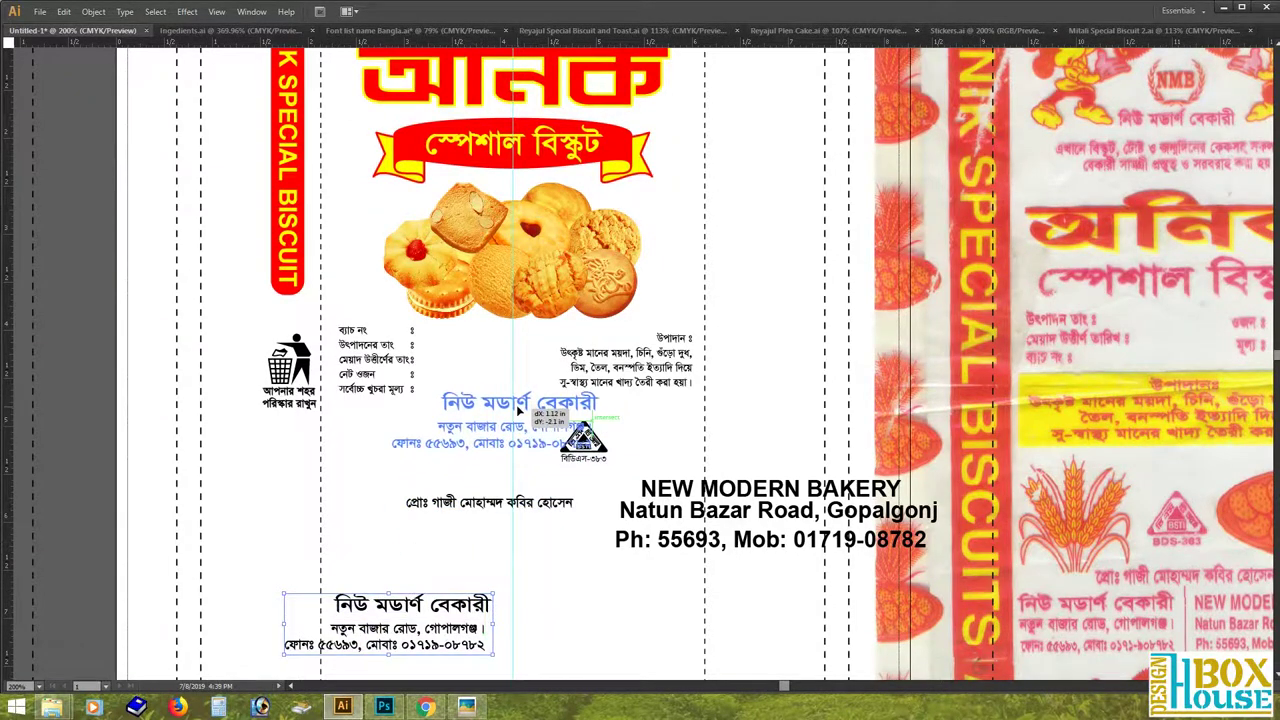
{"action": "scroll", "coordinate": [444, 482], "scroll_direction": "up", "scroll_amount": 1}
{"action": "scroll", "coordinate": [610, 390], "scroll_direction": "up", "scroll_amount": 2}
{"action": "scroll", "coordinate": [610, 390], "scroll_direction": "up", "scroll_amount": 2}
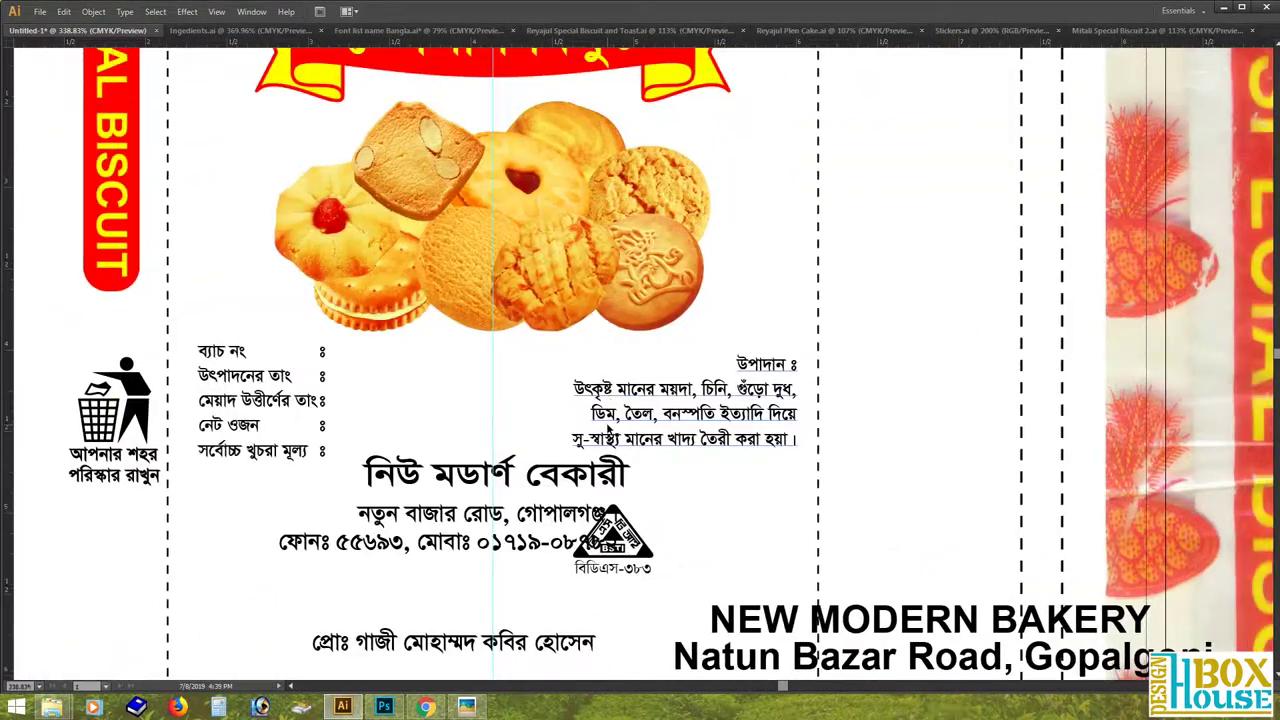
{"action": "scroll", "coordinate": [594, 426], "scroll_direction": "down", "scroll_amount": 1}
{"action": "scroll", "coordinate": [713, 395], "scroll_direction": "up", "scroll_amount": 1}
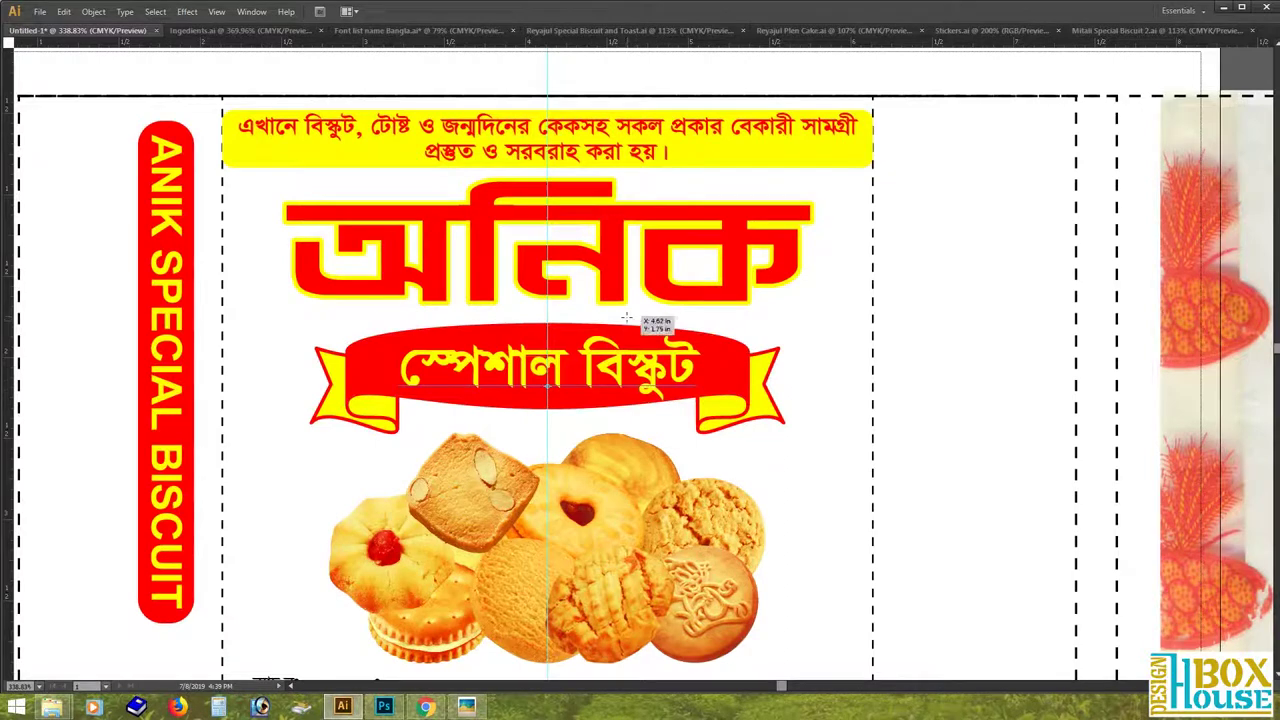
Step: Make the স্পেশাল বিস্কুট ribbon banner narrower, undoing a trial flip
{"action": "left_click", "coordinate": [537, 341]}
{"action": "key", "text": "s"}
{"action": "left_click_drag", "start_coordinate": [828, 397], "coordinate": [815, 399]}
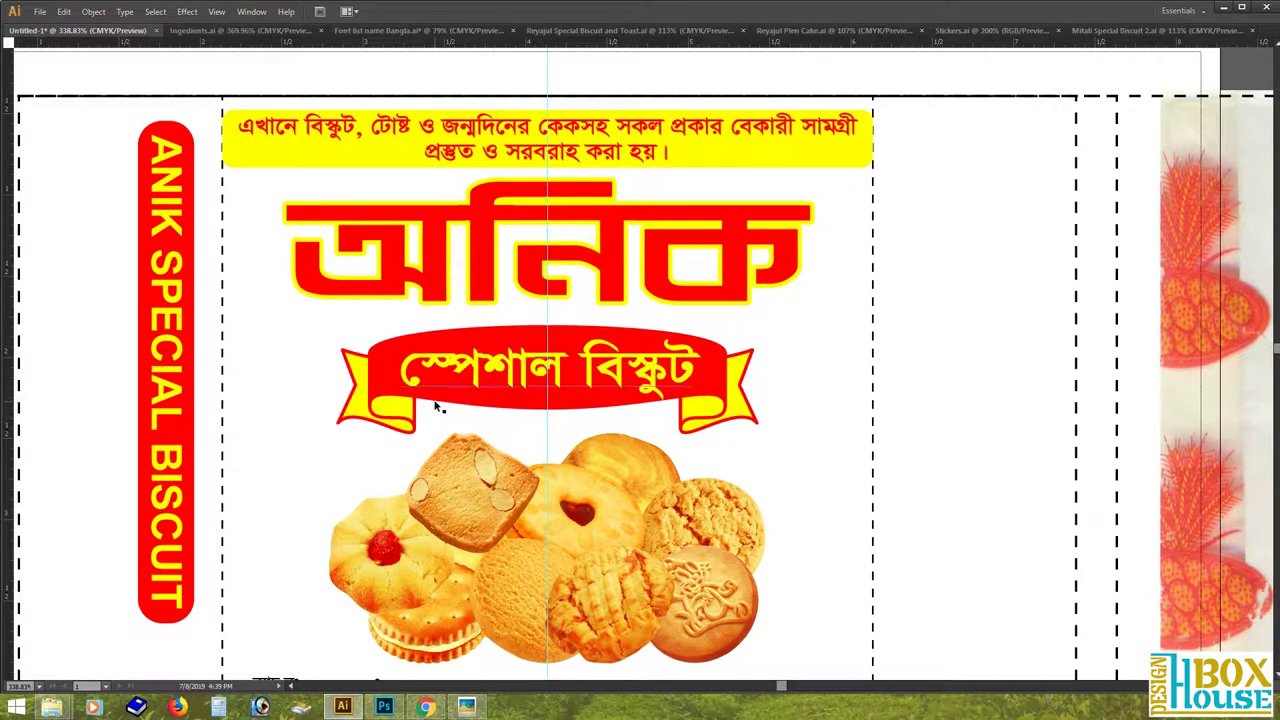
{"action": "key", "text": "Delete"}
{"action": "mouse_move", "coordinate": [549, 412]}
{"action": "left_mouse_down"}
{"action": "mouse_move", "coordinate": [565, 477]}
{"action": "mouse_move", "coordinate": [557, 436]}
{"action": "left_mouse_up"}
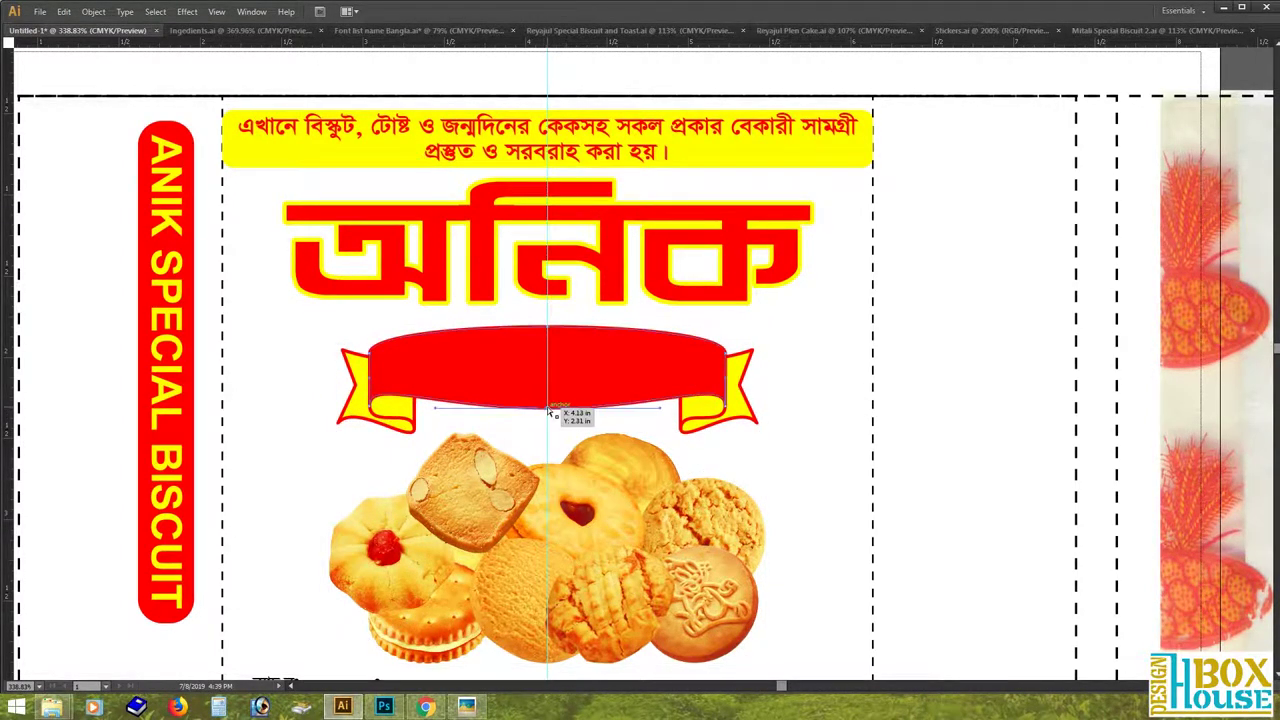
{"action": "key", "text": "ctrl+z"}
{"action": "key", "text": "ctrl+z"}
{"action": "key", "text": "ctrl+z"}
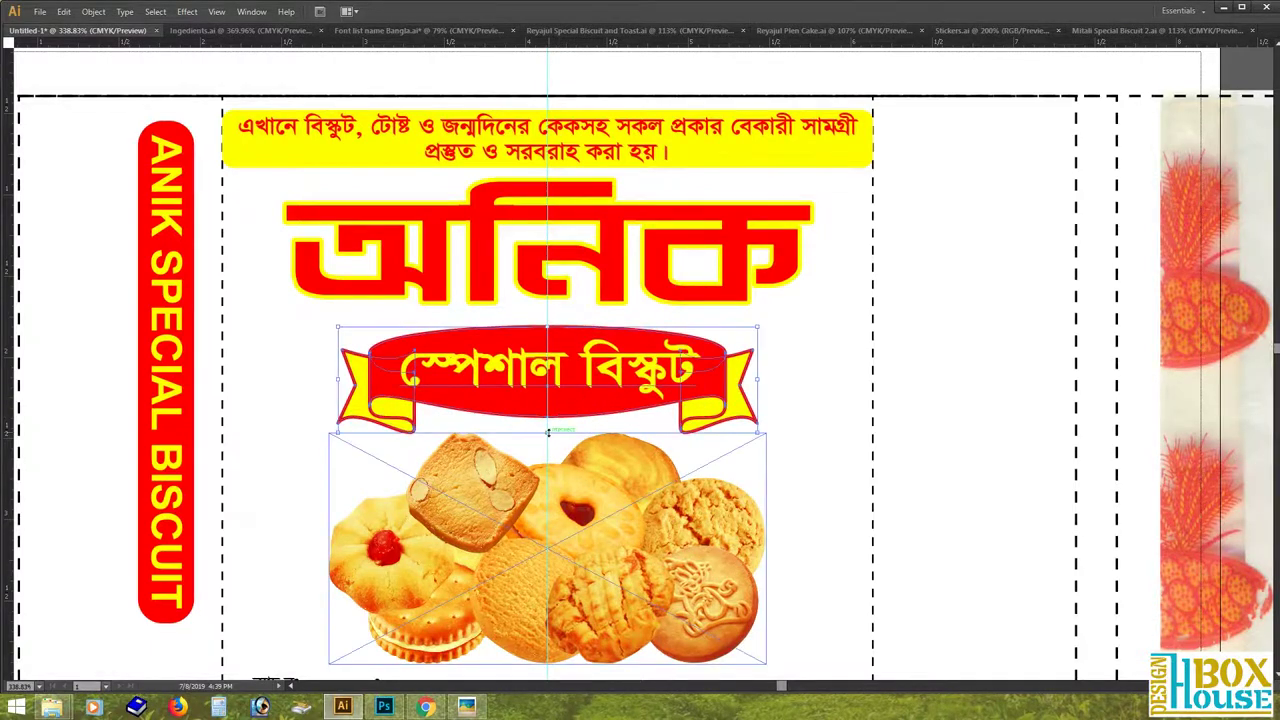
Step: Nudge the অনিক title and biscuit picture slightly higher
{"action": "left_click_drag", "start_coordinate": [557, 275], "coordinate": [557, 264]}
{"action": "scroll", "coordinate": [557, 356], "scroll_direction": "down", "scroll_amount": 4}
{"action": "left_click_drag", "start_coordinate": [557, 370], "coordinate": [573, 320]}
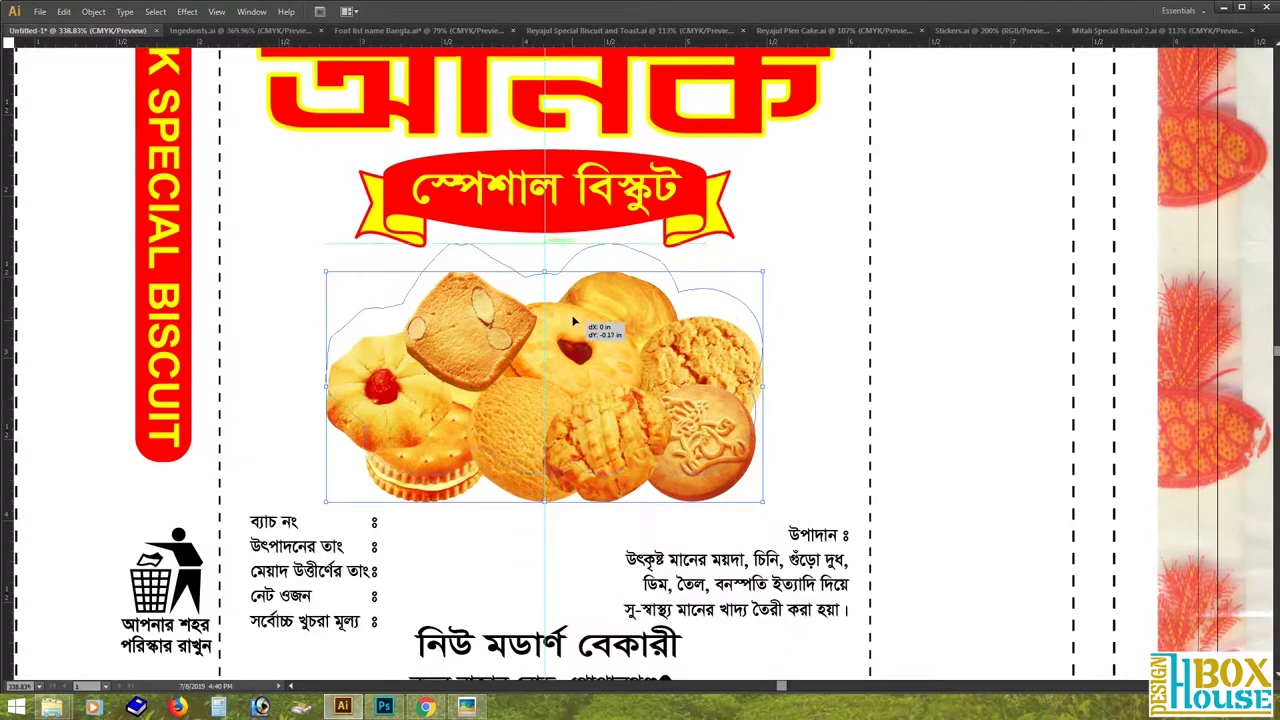
{"action": "scroll", "coordinate": [573, 320], "scroll_direction": "down", "scroll_amount": 5}
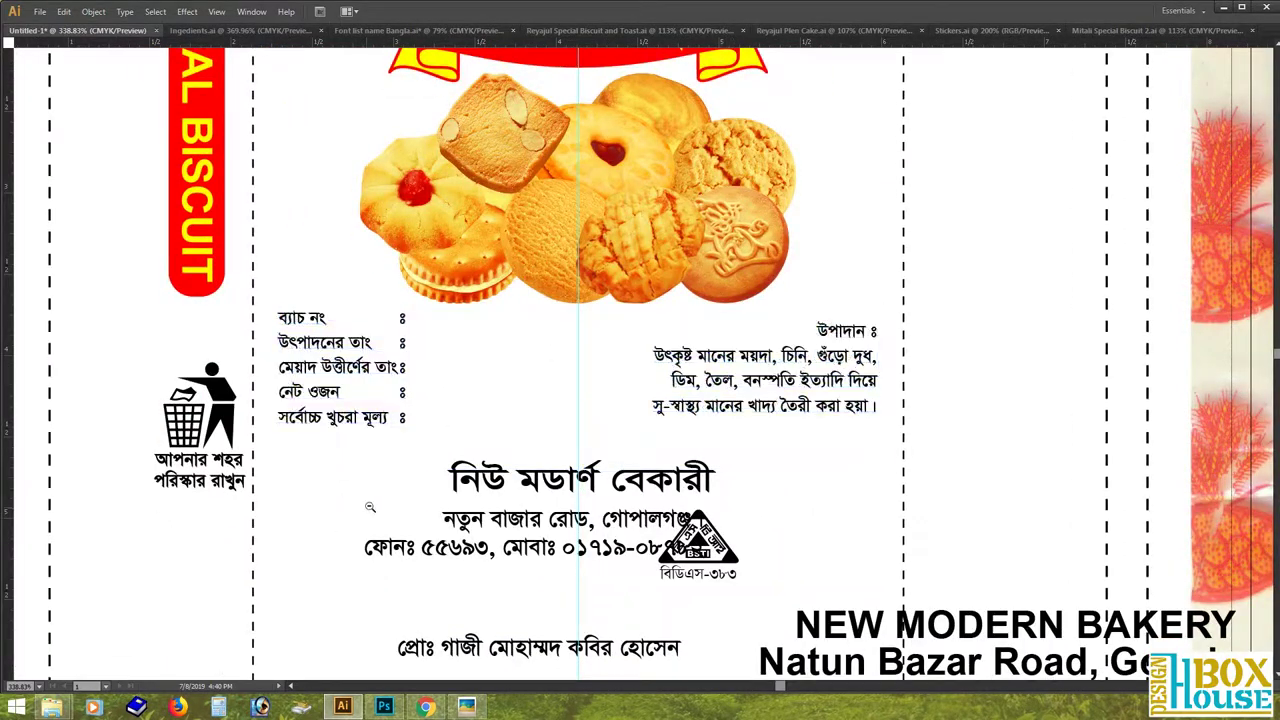
Step: Zoom in on the text below the biscuits and shift the BSTI logo right
{"action": "left_click", "coordinate": [370, 507], "text": "alt"}
{"action": "left_click_drag", "start_coordinate": [250, 440], "coordinate": [538, 524]}
{"action": "left_click_drag", "start_coordinate": [740, 550], "coordinate": [935, 515]}
{"action": "scroll", "coordinate": [935, 515], "scroll_direction": "down", "scroll_amount": 2}
{"action": "left_click_drag", "start_coordinate": [545, 470], "coordinate": [548, 468]}
Step: Place the proprietor line above the address and reduce the block's font size
{"action": "key", "text": "ctrl+x"}
{"action": "left_click", "coordinate": [348, 470]}
{"action": "key", "text": "ctrl+v"}
{"action": "left_click_drag", "start_coordinate": [470, 462], "coordinate": [470, 441]}
{"action": "left_click", "coordinate": [558, 543]}
{"action": "key", "text": "ctrl+t"}
{"action": "key", "text": "ctrl+shift+comma"}
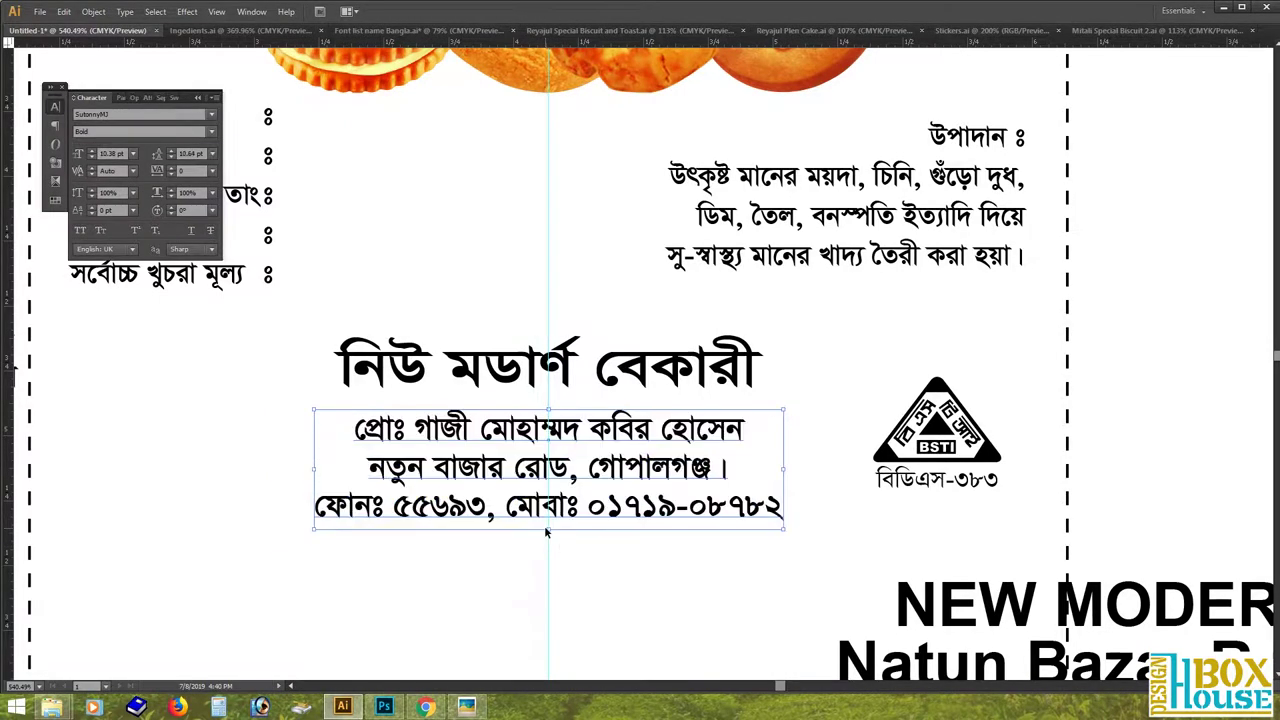
Step: Copy the bakery name as a smaller heading reading প্রস্তুতকারক ঃ
{"action": "left_click", "coordinate": [553, 340]}
{"action": "key", "text": "ctrl+shift+period"}
{"action": "left_click_drag", "start_coordinate": [540, 370], "coordinate": [525, 377]}
{"action": "scroll", "coordinate": [525, 377], "scroll_direction": "up", "scroll_amount": 1}
{"action": "type", "text": "প্রস্তুতকারক ঃ"}
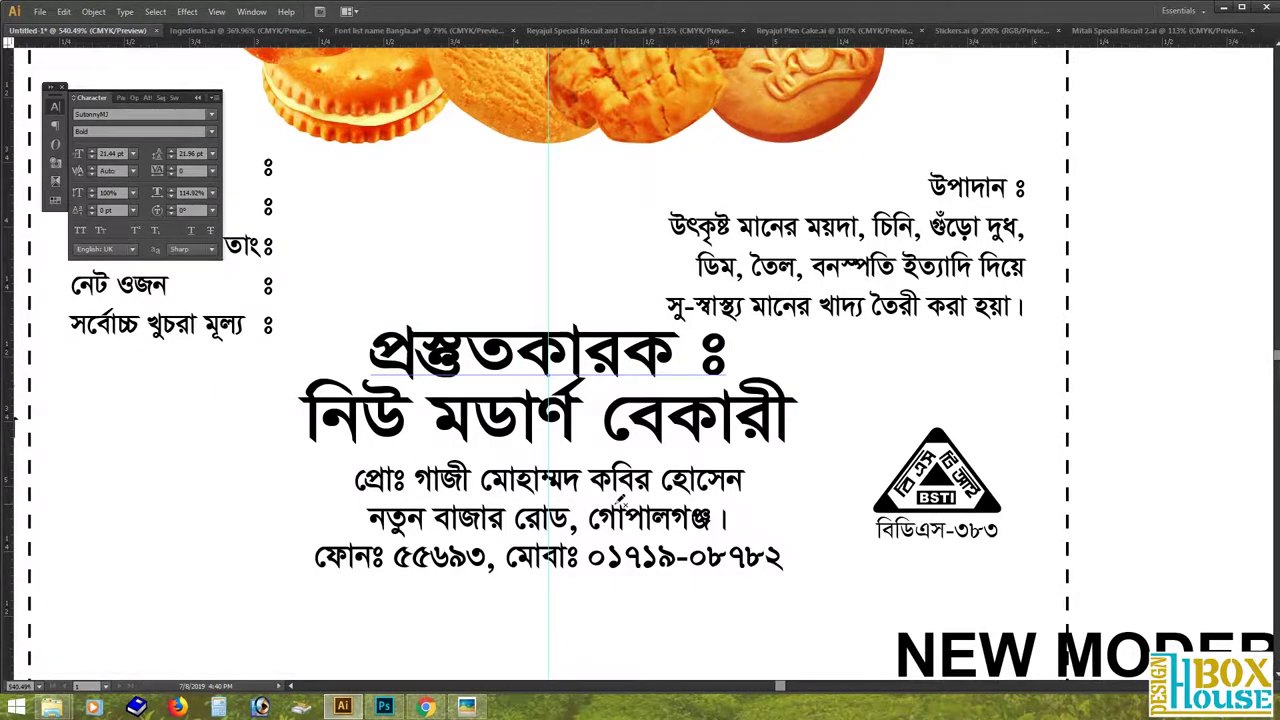
{"action": "key", "text": "ctrl+shift+comma"}
{"action": "key", "text": "ctrl+shift+comma"}
{"action": "key", "text": "ctrl+shift+comma"}
{"action": "key", "text": "ctrl+0"}
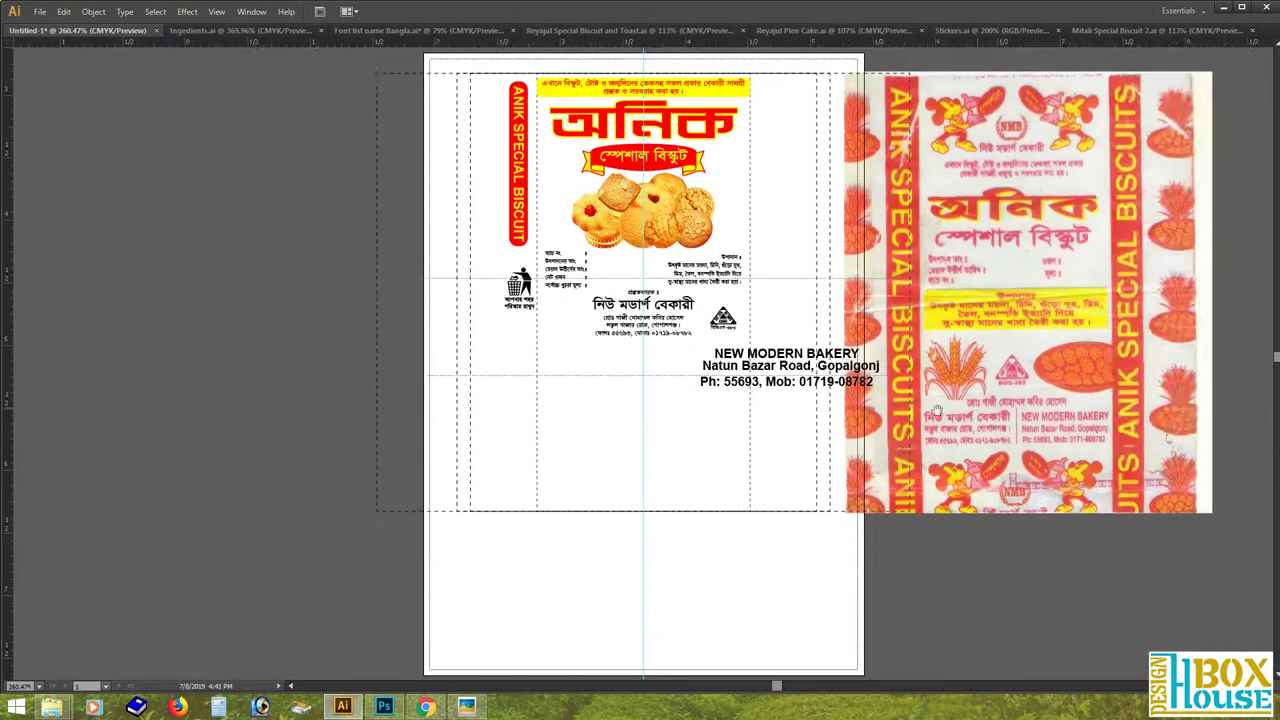
Step: Scale the biscuit picture down slightly
{"action": "scroll", "coordinate": [683, 479], "scroll_direction": "up", "scroll_amount": 3}
{"action": "key", "text": "ctrl+0"}
{"action": "scroll", "coordinate": [443, 402], "scroll_direction": "up", "scroll_amount": 3}
{"action": "left_click", "coordinate": [443, 395]}
{"action": "left_click_drag", "start_coordinate": [491, 277], "coordinate": [483, 312]}
{"action": "left_click", "coordinate": [483, 492]}
{"action": "key", "text": "Tab"}
{"action": "scroll", "coordinate": [483, 485], "scroll_direction": "down", "scroll_amount": 2}
{"action": "key", "text": "Tab"}
{"action": "left_click", "coordinate": [496, 285]}
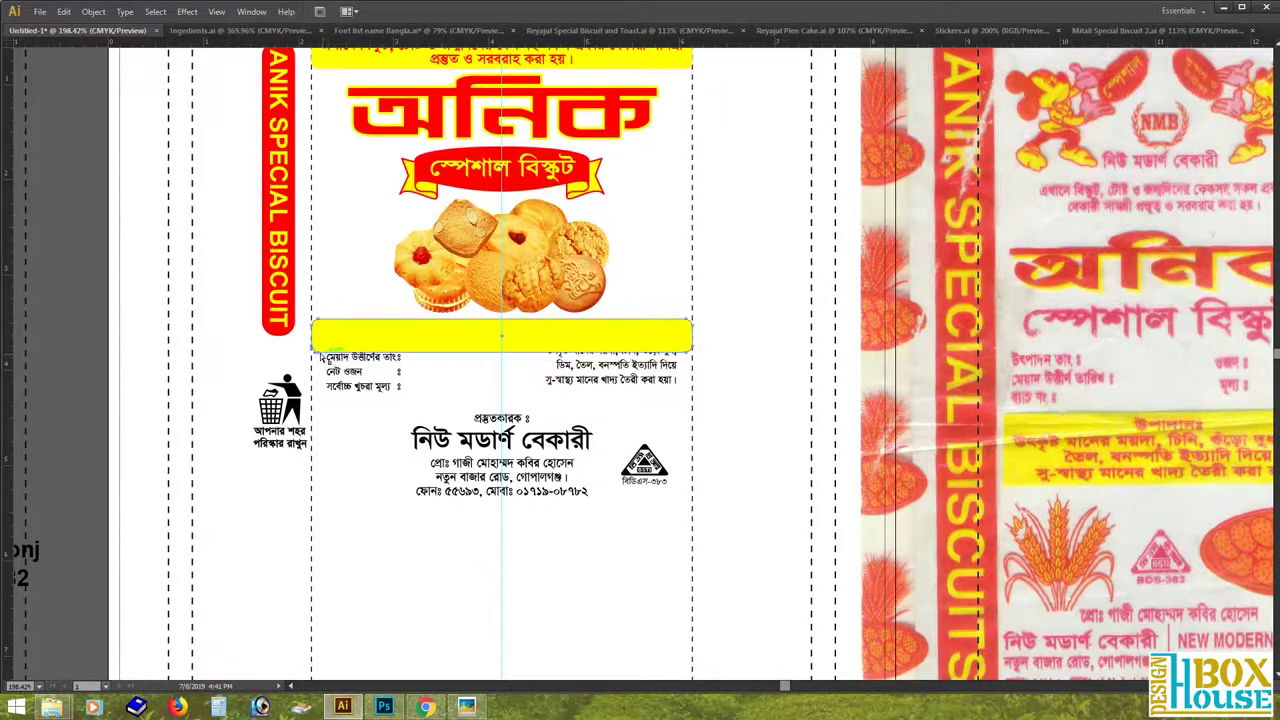
Step: Extend the yellow bar down over the batch-details and ingredients text and send it backward
{"action": "left_click", "coordinate": [326, 357]}
{"action": "key", "text": "ctrl+t"}
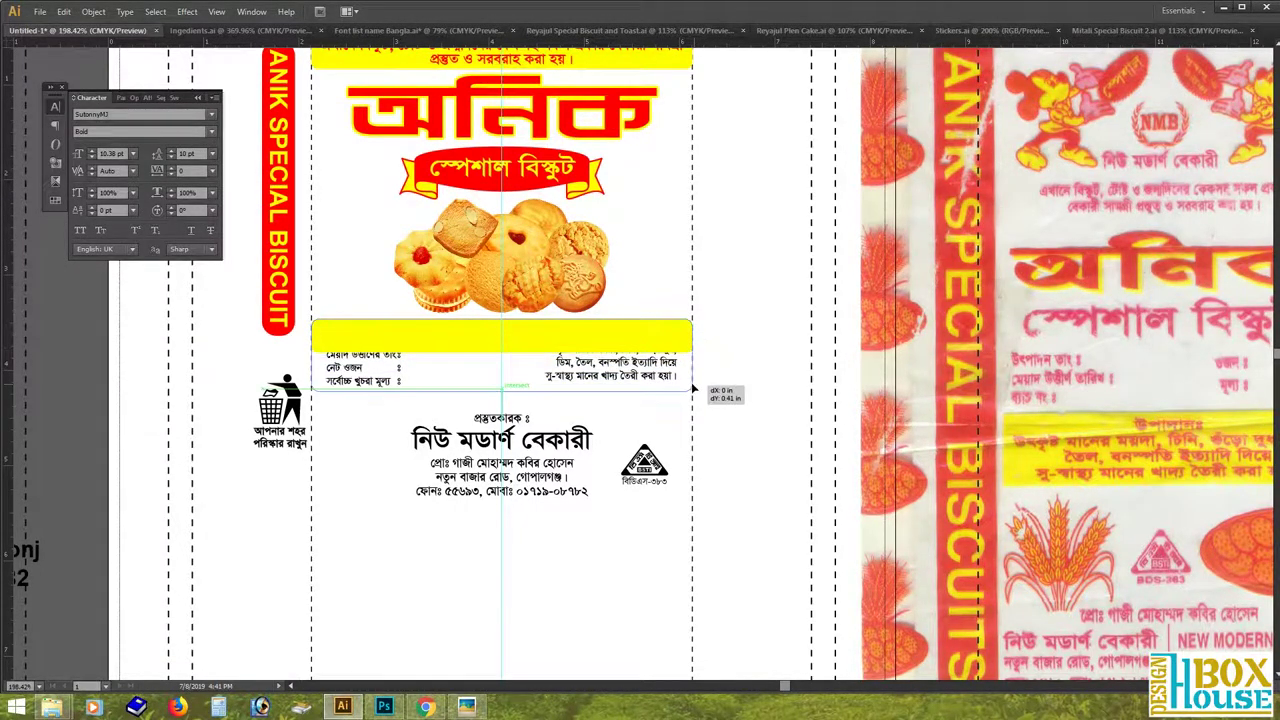
{"action": "left_click_drag", "start_coordinate": [697, 351], "coordinate": [697, 391]}
{"action": "key", "text": "ctrl+shift+bracketleft"}
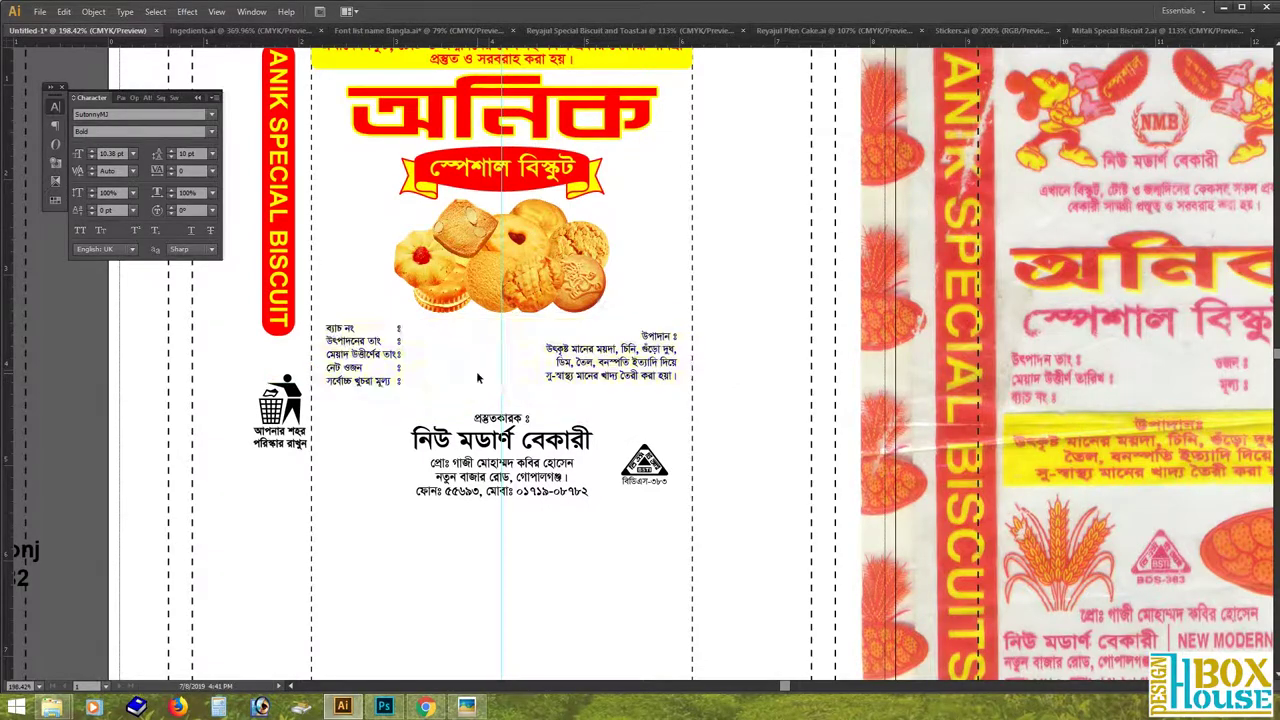
{"action": "scroll", "coordinate": [492, 319], "scroll_direction": "up", "scroll_amount": 5}
{"action": "left_click", "coordinate": [866, 446]}
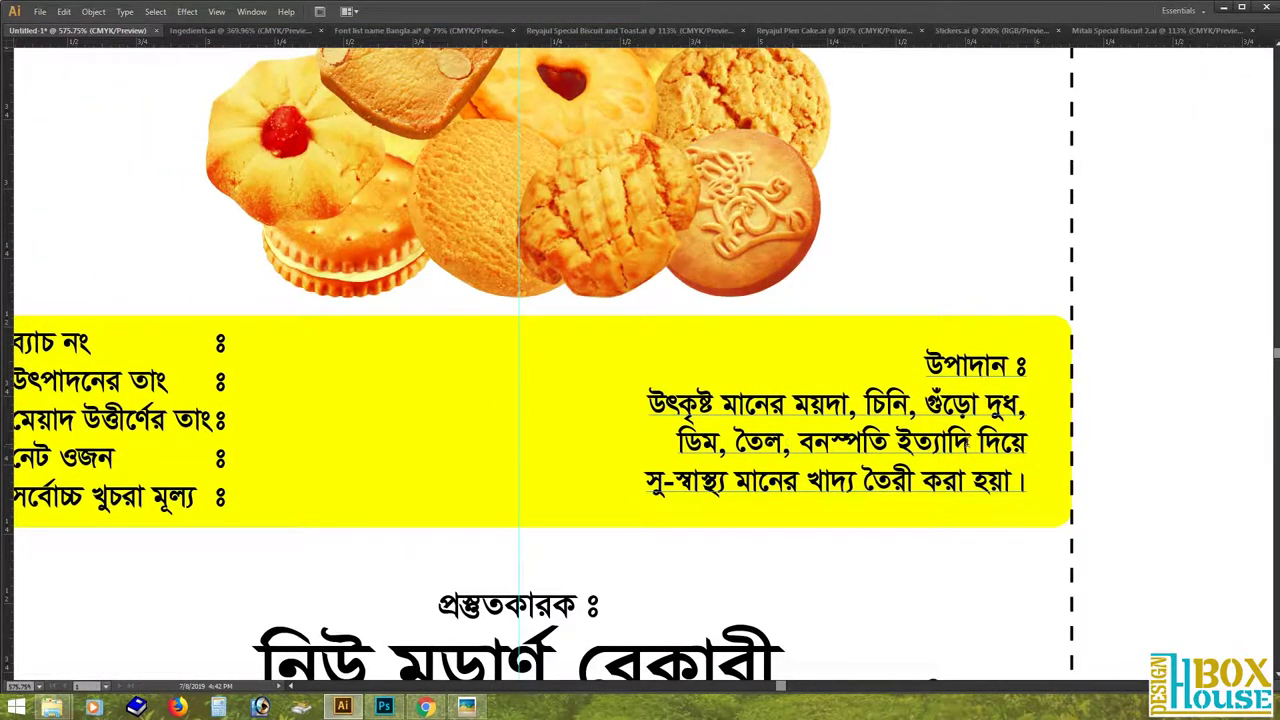
Step: End the second ingredients line with । after ইত্যাদি and remove the leftover line break
{"action": "type", "text": "।"}
{"action": "key", "text": "Return"}
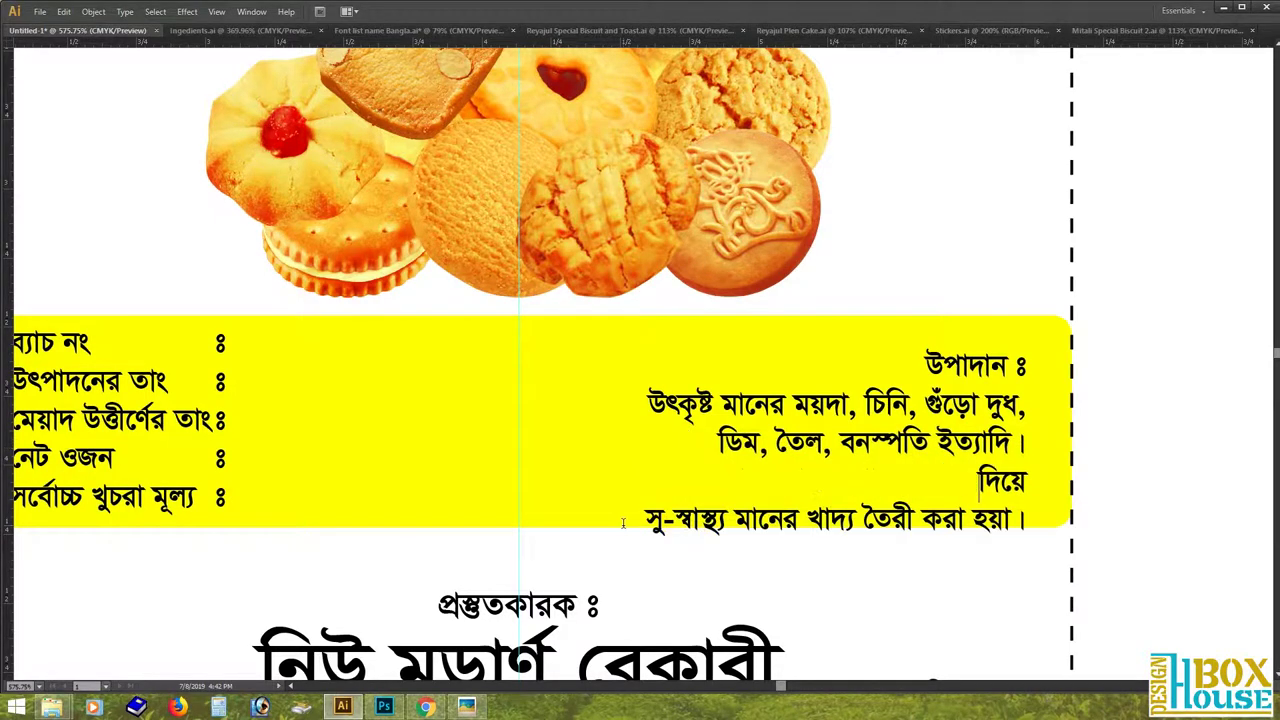
{"action": "key", "text": "BackSpace"}
{"action": "key", "text": "Escape"}
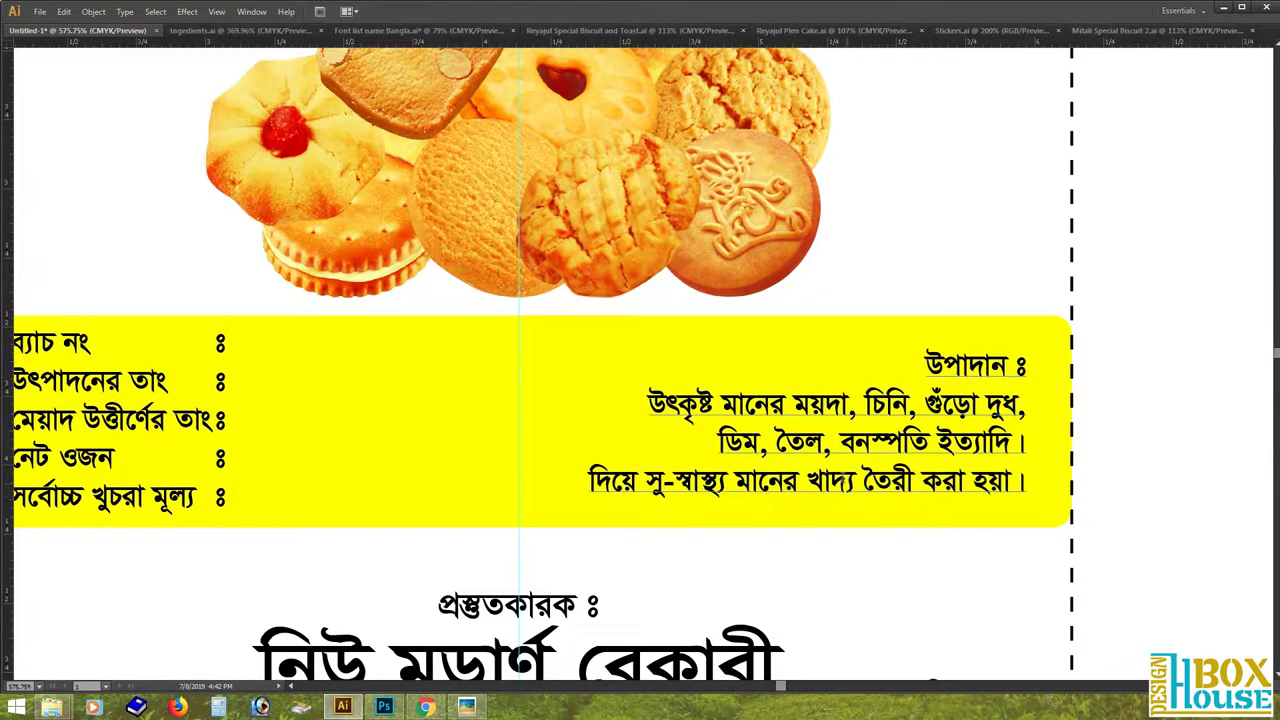
Step: Zoom out to review the package layout, undoing an accidental paste
{"action": "key", "text": "ctrl+minus"}
{"action": "key", "text": "ctrl+minus"}
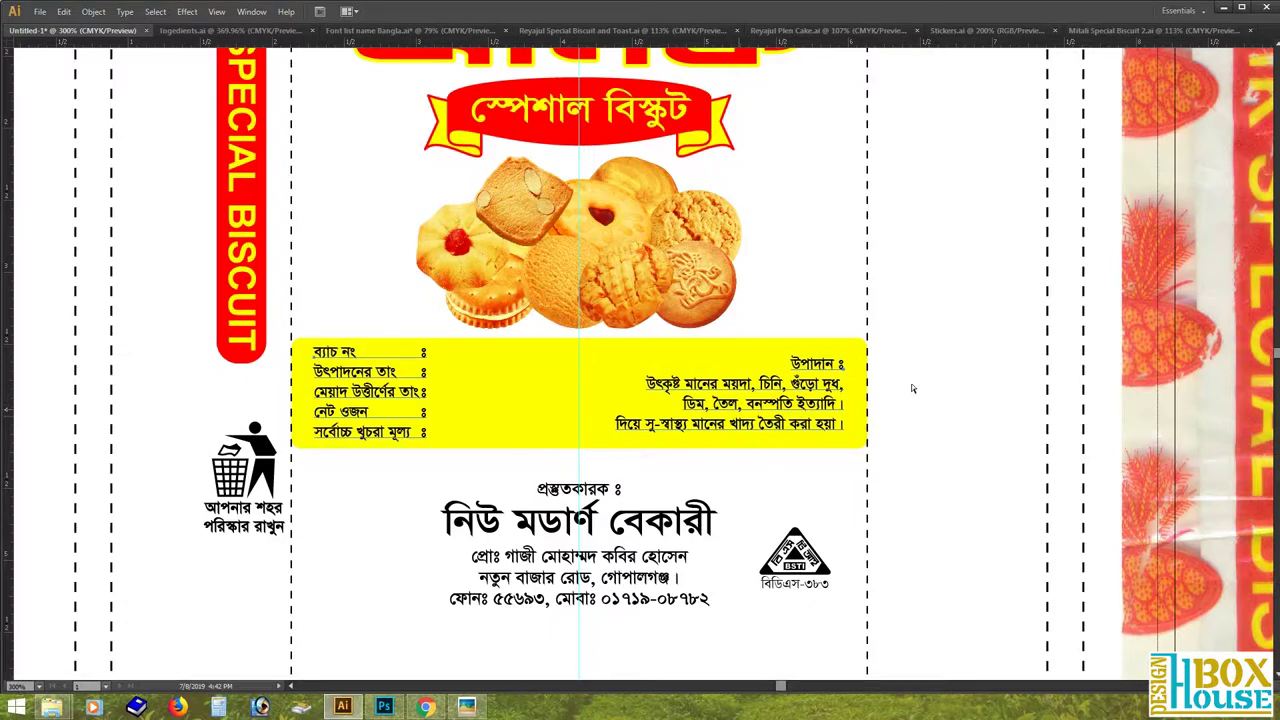
{"action": "key", "text": "Tab"}
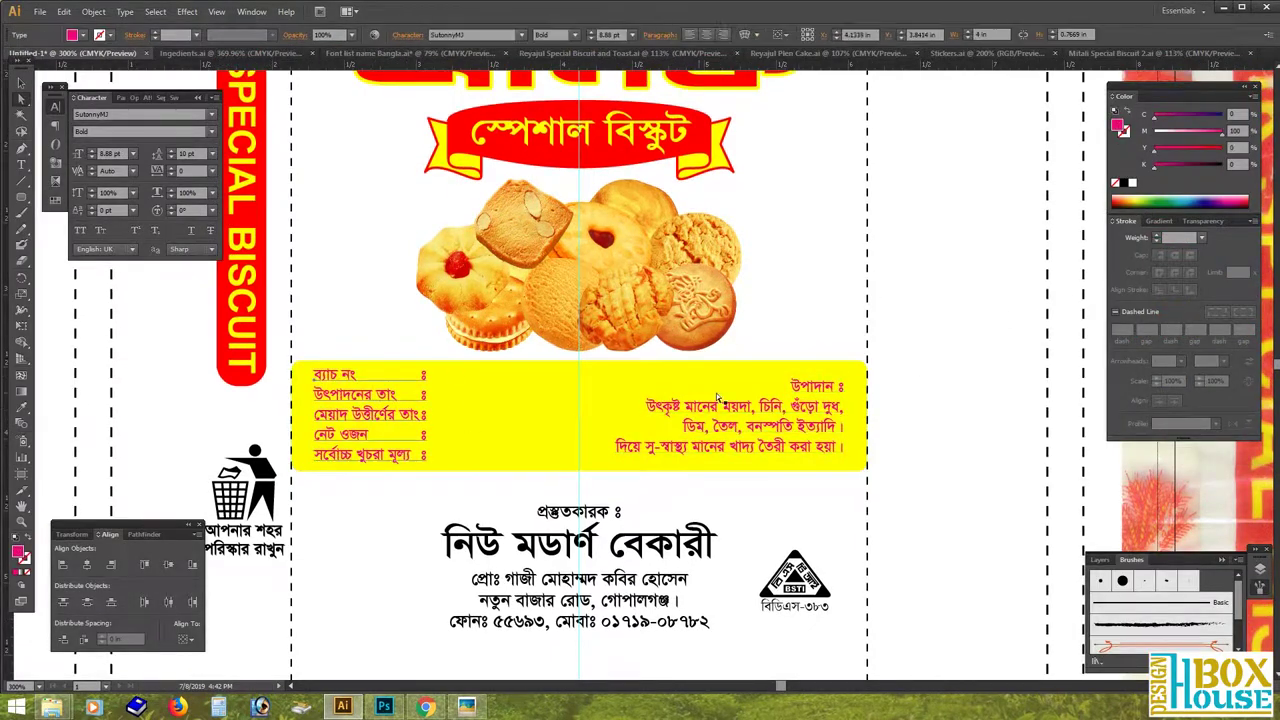
{"action": "key", "text": "Tab"}
{"action": "key", "text": "ctrl+minus"}
{"action": "key", "text": "ctrl+v"}
{"action": "key", "text": "ctrl+z"}
{"action": "key", "text": "ctrl+z"}
{"action": "key", "text": "ctrl+z"}
{"action": "key", "text": "ctrl+z"}
{"action": "key", "text": "ctrl+z"}
{"action": "scroll", "coordinate": [511, 530], "scroll_direction": "up", "scroll_amount": 5}
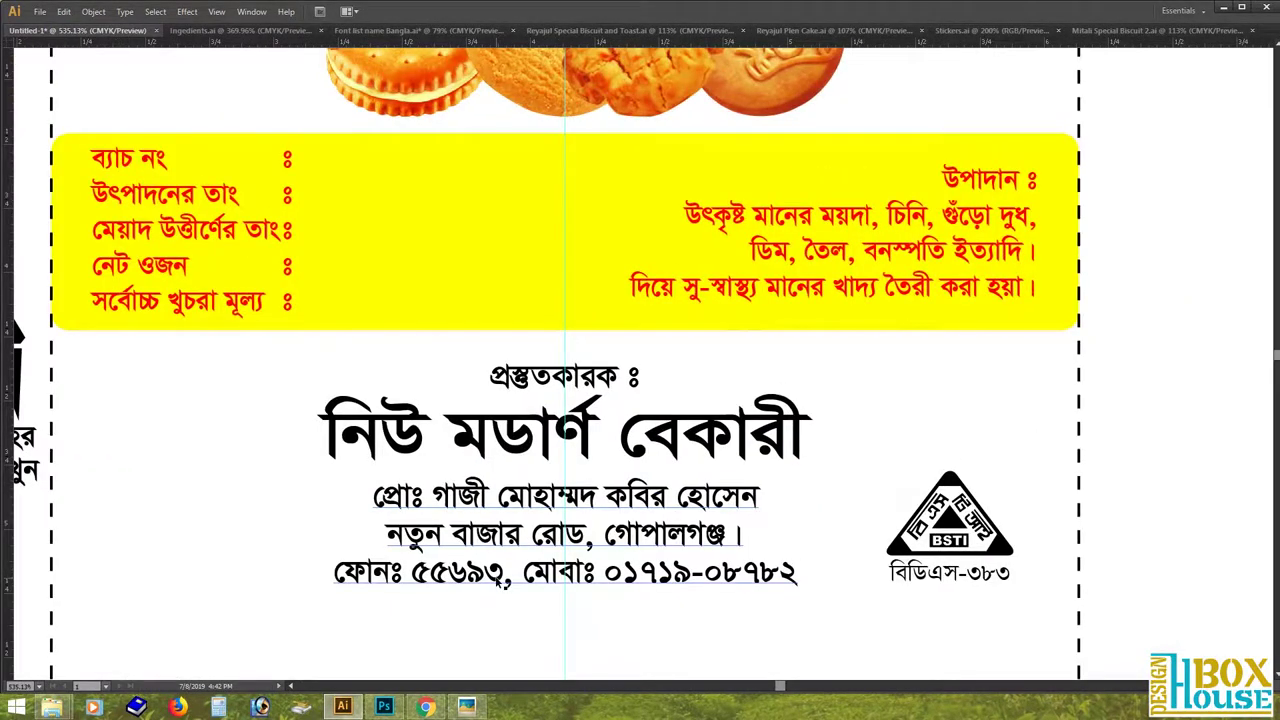
{"action": "key", "text": "ctrl+z"}
{"action": "key", "text": "Tab"}
{"action": "key", "text": "Tab"}
{"action": "key", "text": "Tab"}
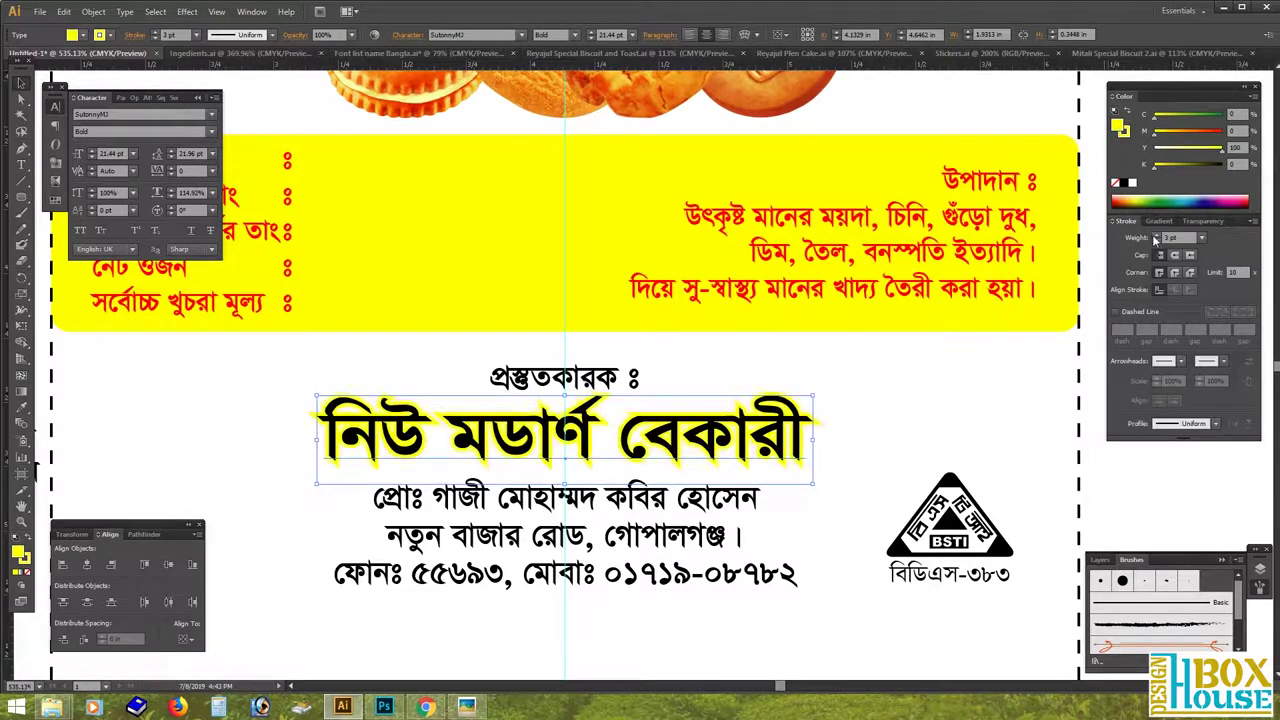
Step: Give the bakery name a yellow outline and set the address lines to 9 pt spacing
{"action": "key", "text": "ctrl+shift+a"}
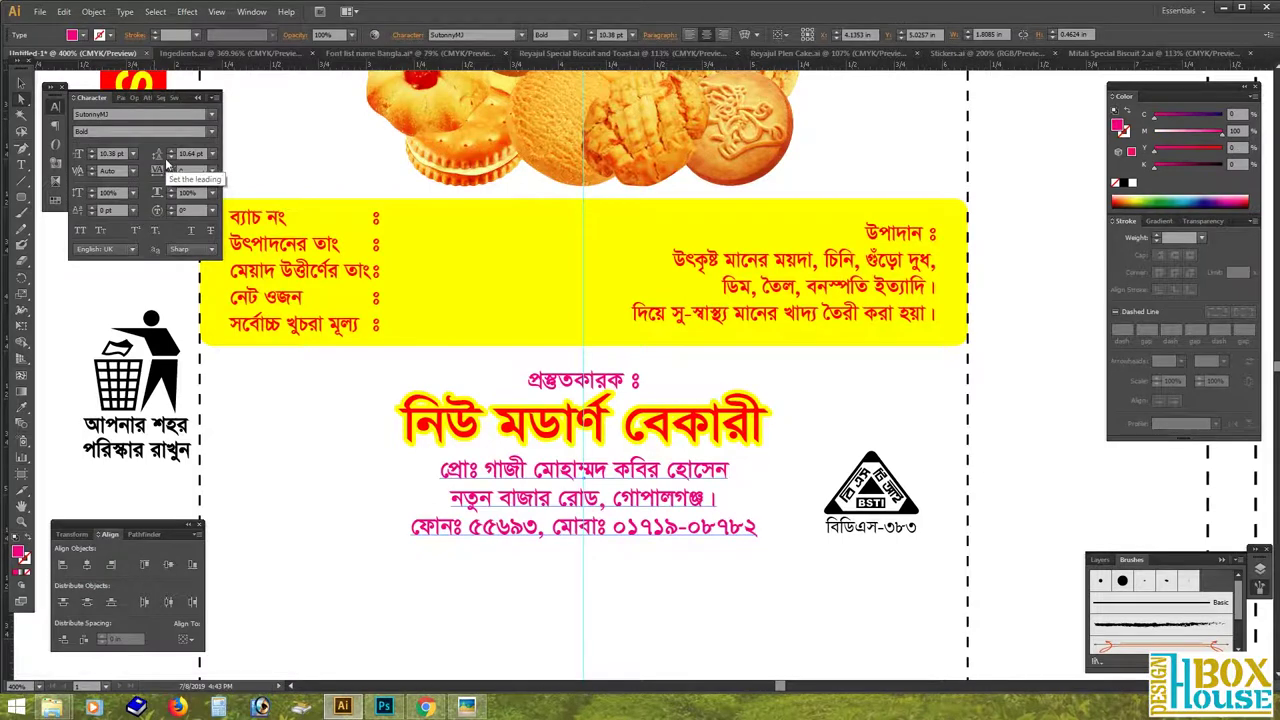
{"action": "left_click", "coordinate": [171, 157]}
{"action": "key", "text": "ctrl+shift+a"}
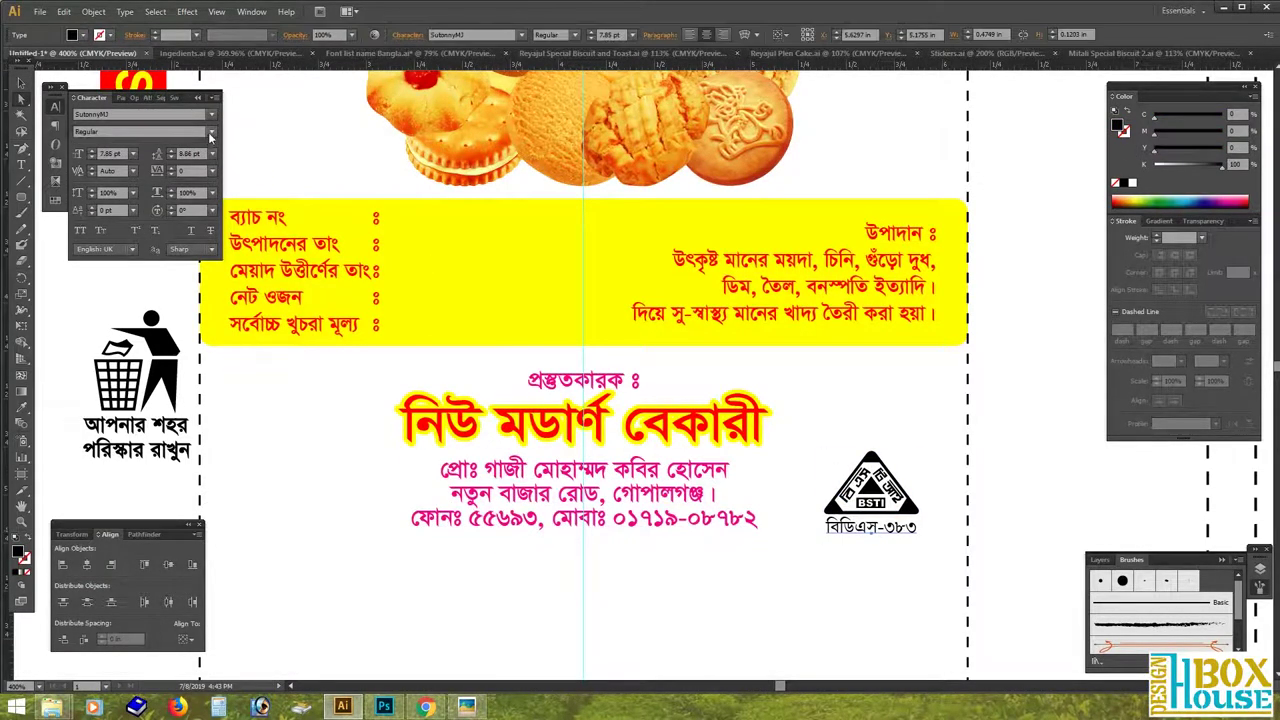
Step: Try moving the litter-bin icon toward the BSTI logo, then undo the move
{"action": "left_click", "coordinate": [878, 500]}
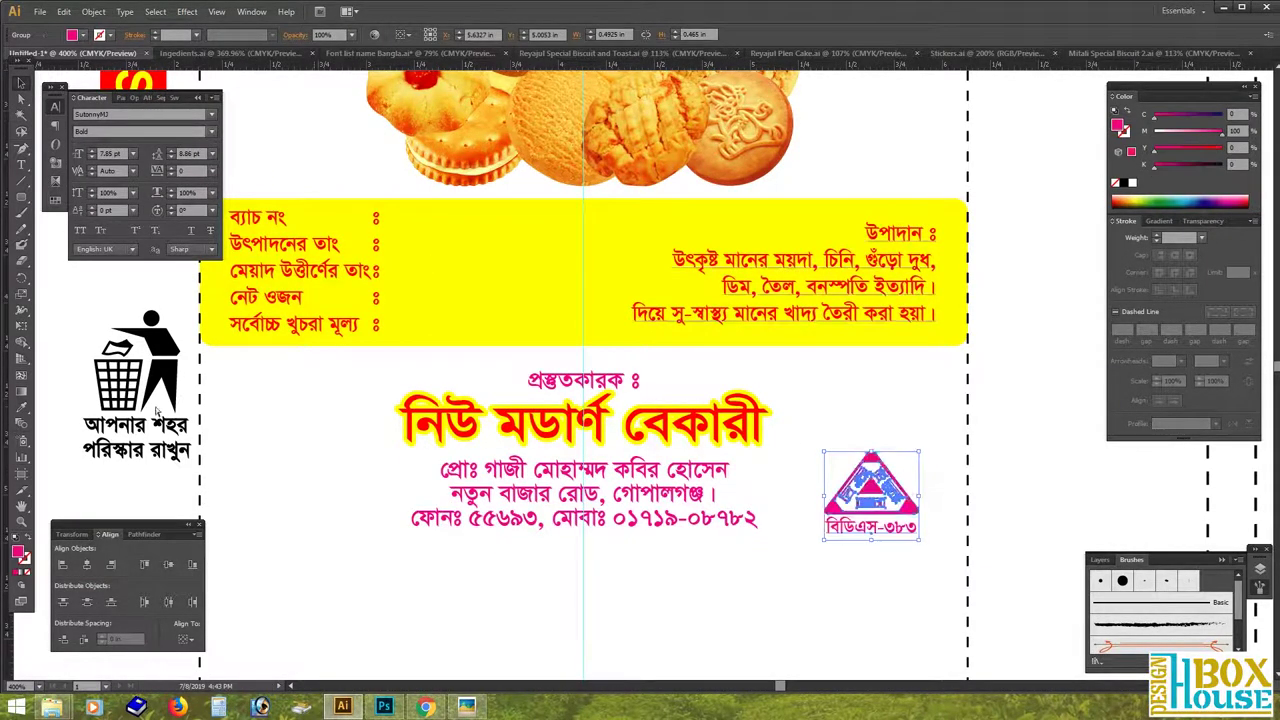
{"action": "mouse_move", "coordinate": [135, 390]}
{"action": "left_mouse_down"}
{"action": "mouse_move", "coordinate": [275, 440]}
{"action": "mouse_move", "coordinate": [884, 502]}
{"action": "left_mouse_up"}
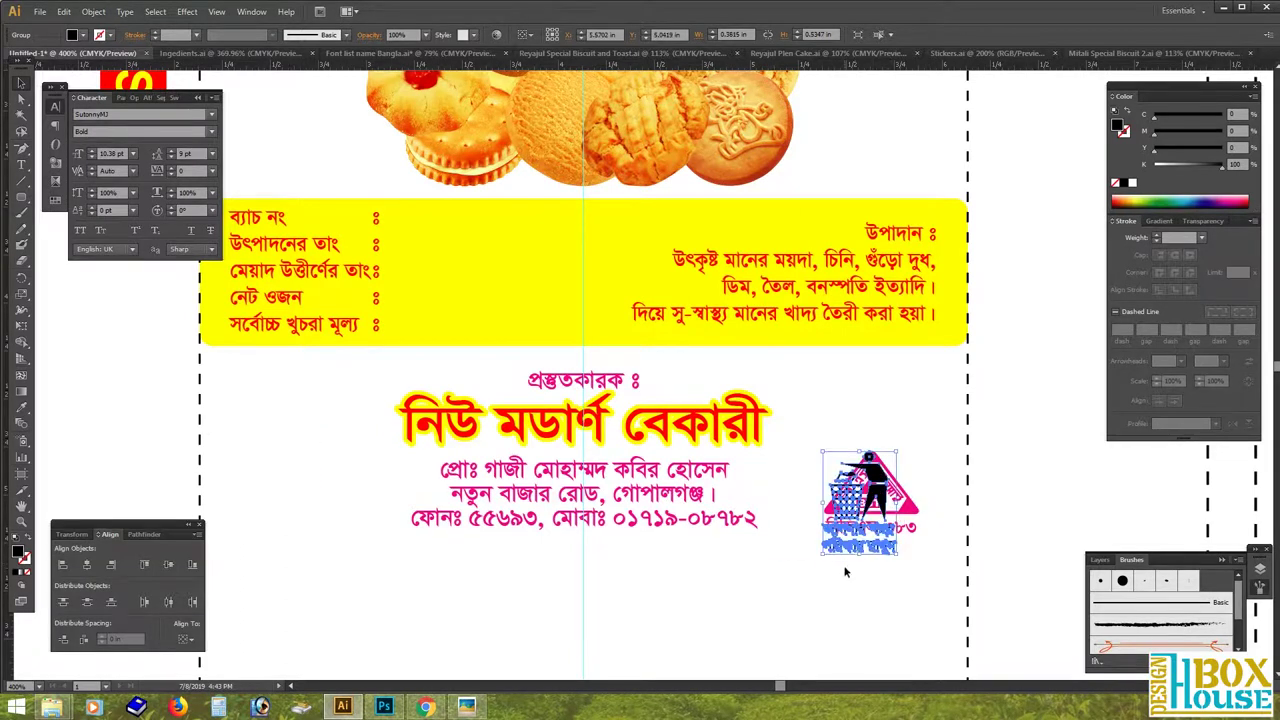
{"action": "key", "text": "ctrl+z"}
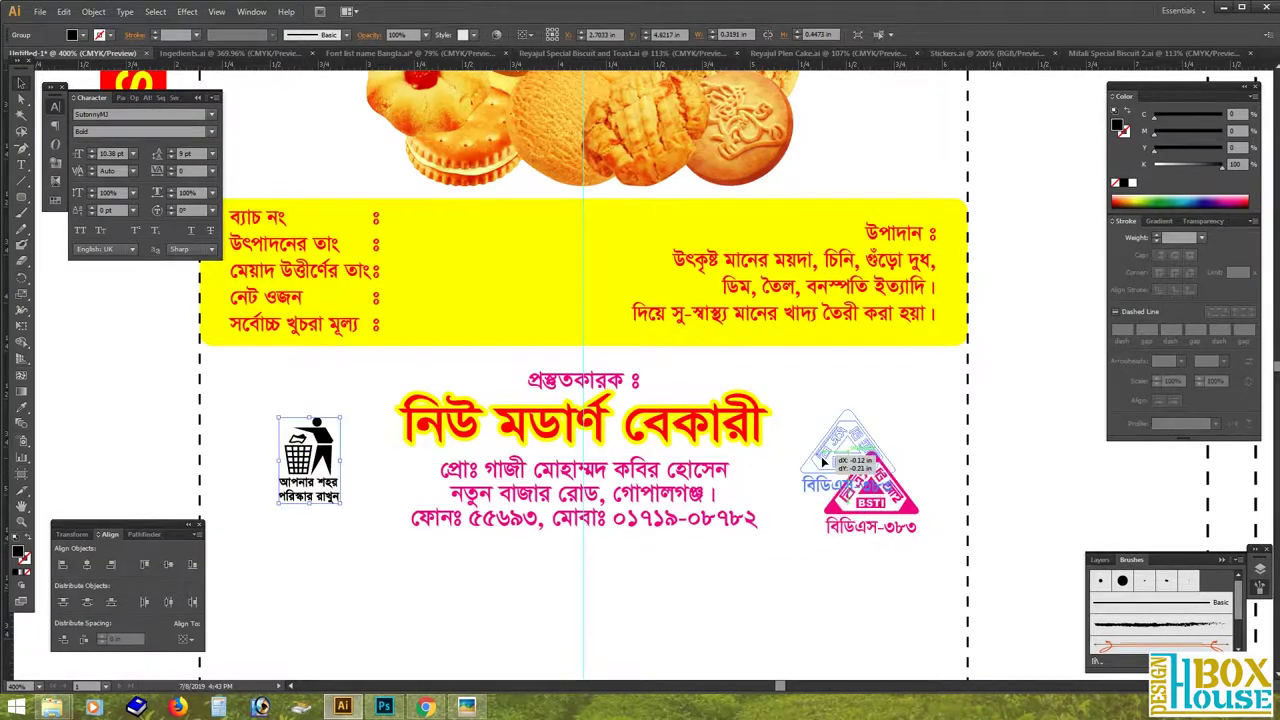
{"action": "left_click", "coordinate": [858, 450]}
{"action": "key", "text": "ctrl+z"}
{"action": "key", "text": "ctrl+z"}
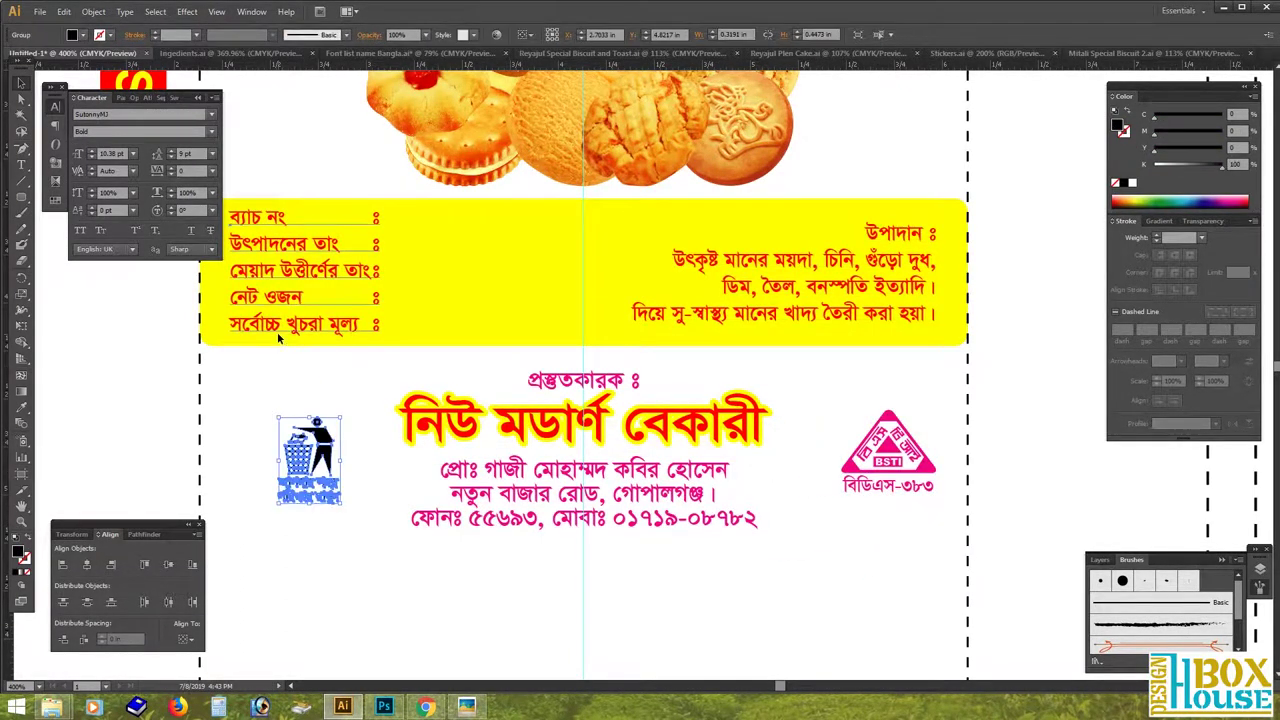
{"action": "key", "text": "ctrl+z"}
{"action": "key", "text": "ctrl+z"}
{"action": "key", "text": "ctrl+z"}
{"action": "key", "text": "ctrl+z"}
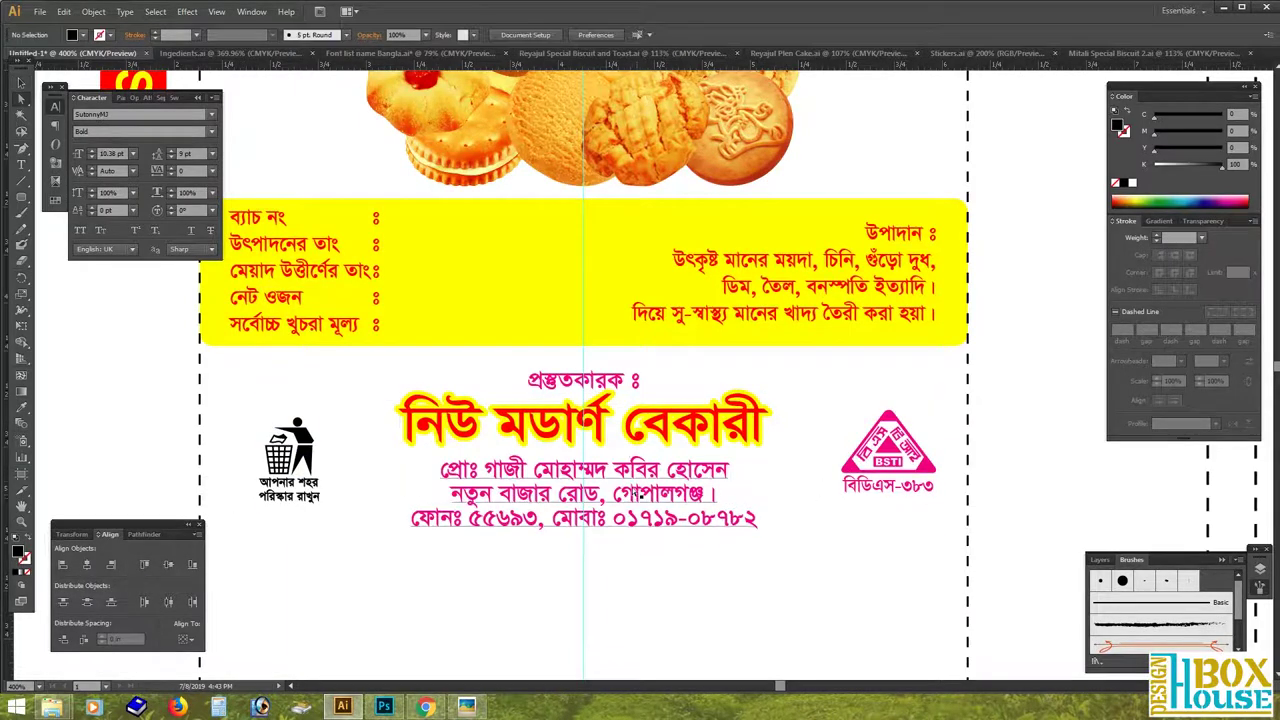
{"action": "key", "text": "ctrl+z"}
{"action": "key", "text": "ctrl+z"}
Step: Undo recent edits to restore the maker's text block, then preview the wrapper without panels
{"action": "key", "text": "ctrl+z"}
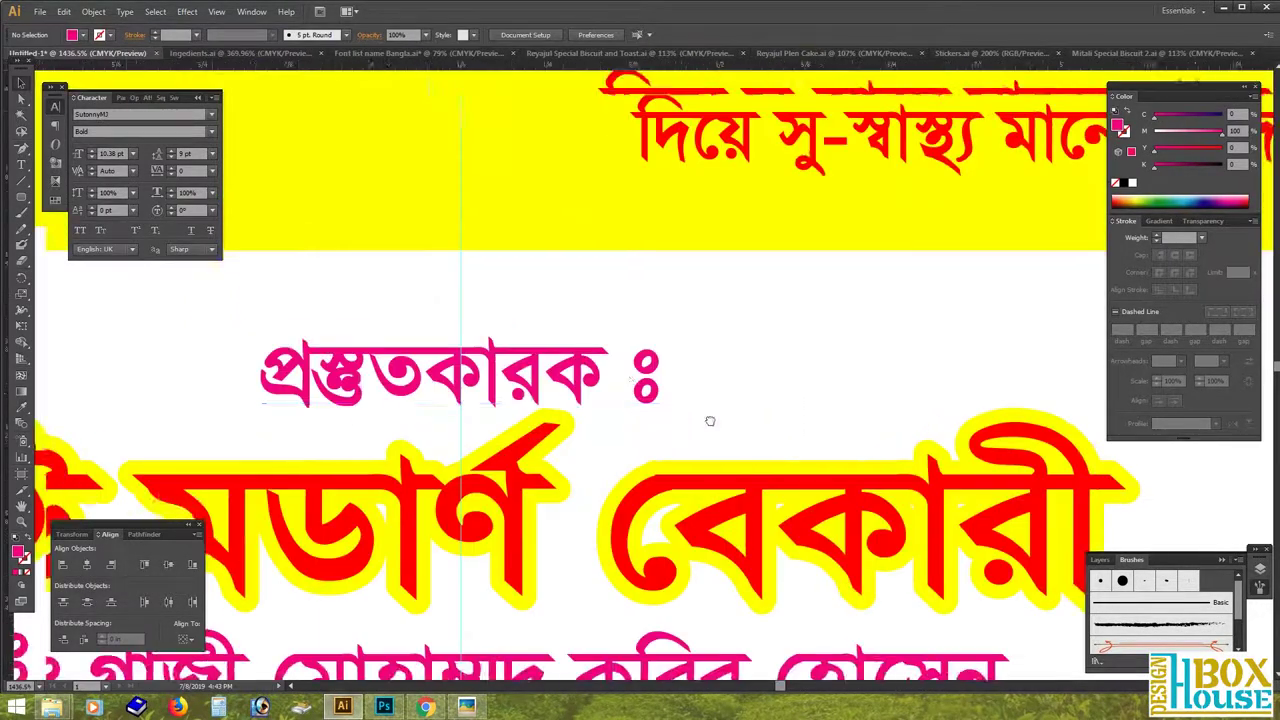
{"action": "key", "text": "ctrl+z"}
{"action": "key", "text": "ctrl+z"}
{"action": "key", "text": "ctrl+z"}
{"action": "key", "text": "ctrl+z"}
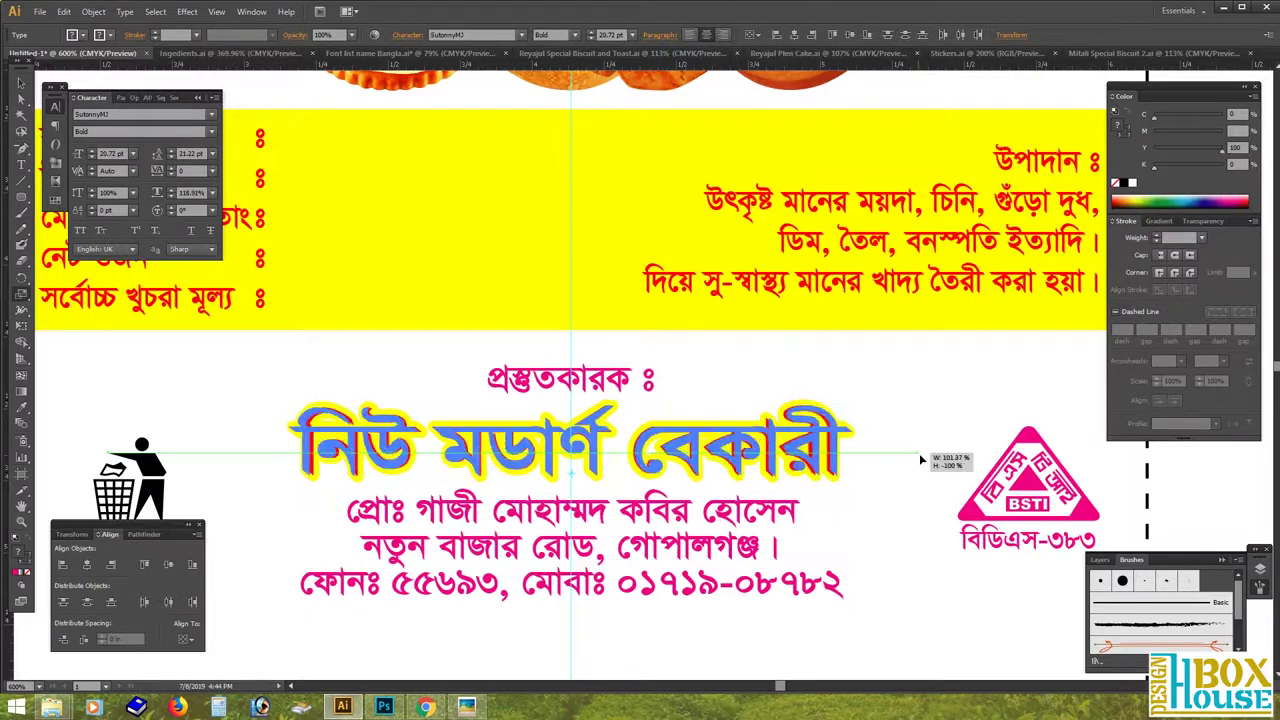
{"action": "key", "text": "ctrl+z"}
{"action": "key", "text": "ctrl+z"}
{"action": "key", "text": "ctrl+z"}
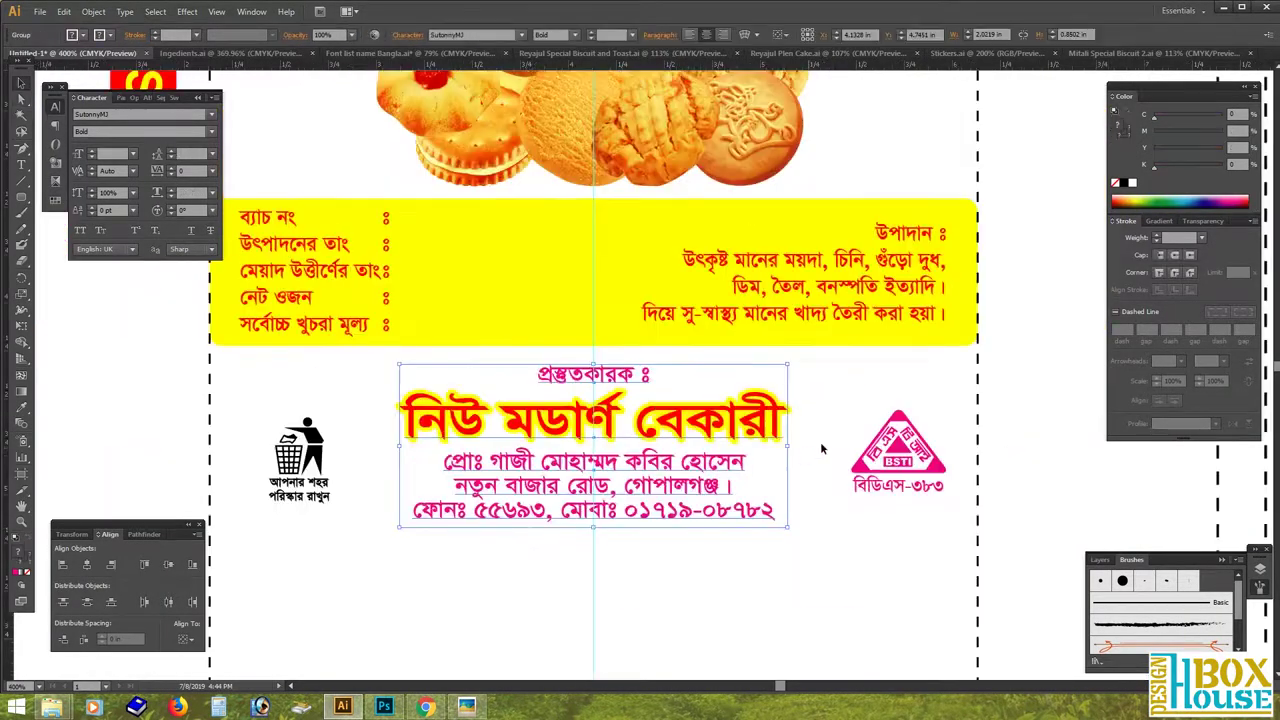
{"action": "key", "text": "ctrl+z"}
{"action": "key", "text": "ctrl+z"}
{"action": "key", "text": "ctrl+z"}
{"action": "key", "text": "ctrl+z"}
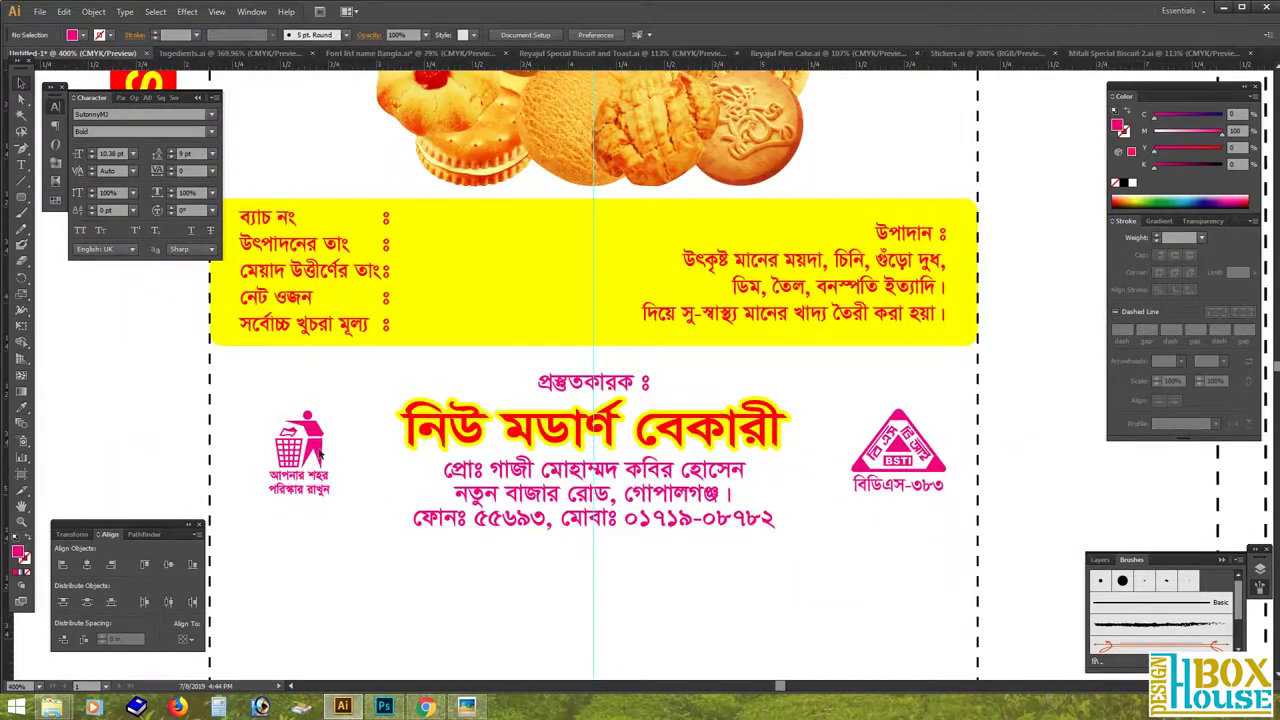
{"action": "key", "text": "ctrl+z"}
{"action": "key", "text": "ctrl+z"}
{"action": "key", "text": "ctrl+z"}
{"action": "key", "text": "Tab"}
{"action": "left_click_drag", "start_coordinate": [665, 509], "coordinate": [370, 432]}
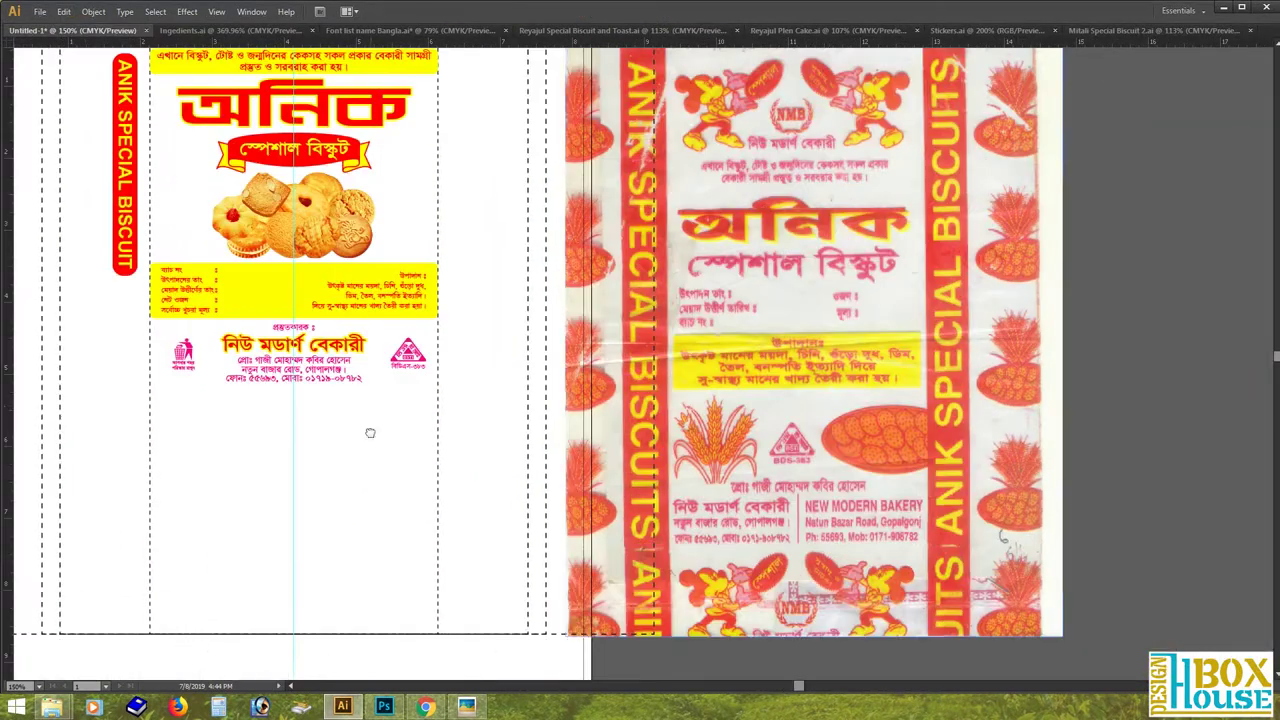
Step: Move the biscuit photo and yellow info panel slightly higher
{"action": "scroll", "coordinate": [463, 290], "scroll_direction": "up", "scroll_amount": 1}
{"action": "scroll", "coordinate": [463, 290], "scroll_direction": "up", "scroll_amount": 1}
{"action": "left_click_drag", "start_coordinate": [463, 297], "coordinate": [463, 283]}
{"action": "left_click_drag", "start_coordinate": [508, 384], "coordinate": [455, 407]}
{"action": "scroll", "coordinate": [455, 407], "scroll_direction": "up", "scroll_amount": 5}
{"action": "key", "text": "ctrl+0"}
{"action": "scroll", "coordinate": [551, 368], "scroll_direction": "up", "scroll_amount": 3}
{"action": "scroll", "coordinate": [551, 368], "scroll_direction": "up", "scroll_amount": 2}
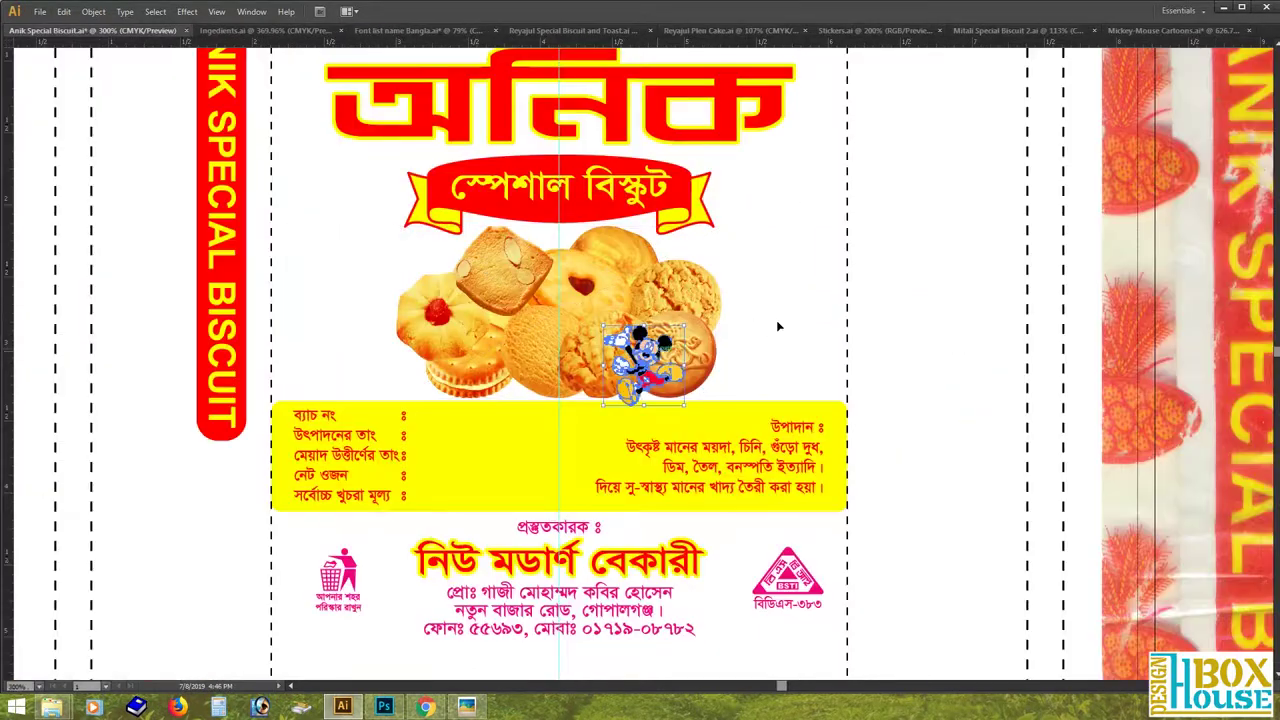
Step: Enlarge Mickey beside the cookies, rotate him upright, and make his black parts red and shorts yellow
{"action": "left_click_drag", "start_coordinate": [776, 320], "coordinate": [876, 293]}
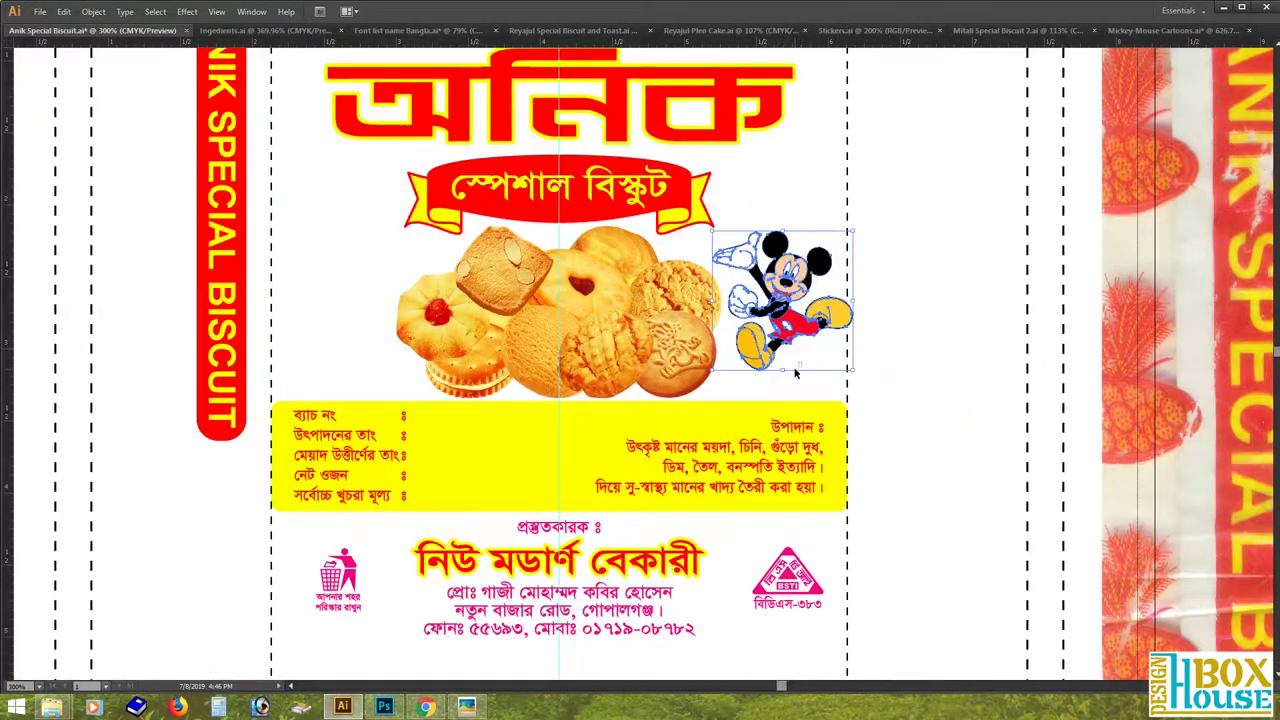
{"action": "left_click_drag", "start_coordinate": [876, 293], "coordinate": [1176, 170]}
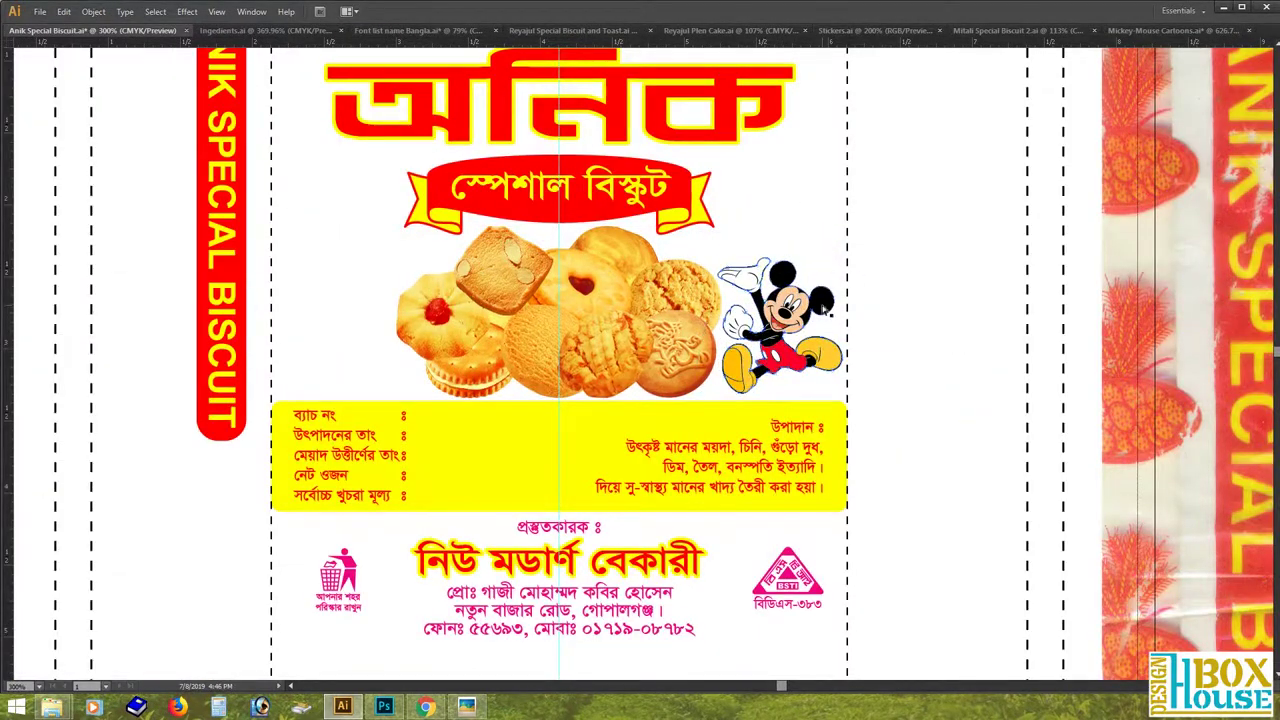
{"action": "key", "text": "Tab"}
{"action": "left_click", "coordinate": [1115, 201]}
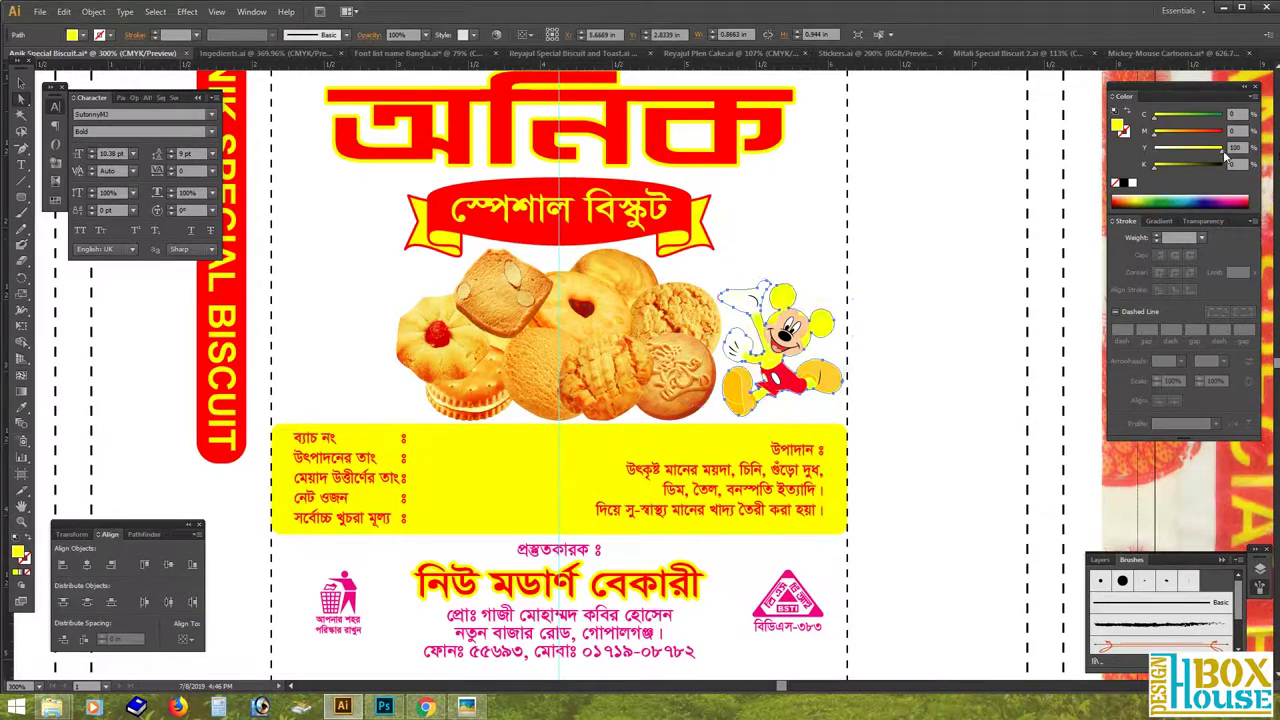
{"action": "key", "text": "ctrl+equal"}
{"action": "left_click", "coordinate": [580, 530]}
{"action": "left_click", "coordinate": [537, 518]}
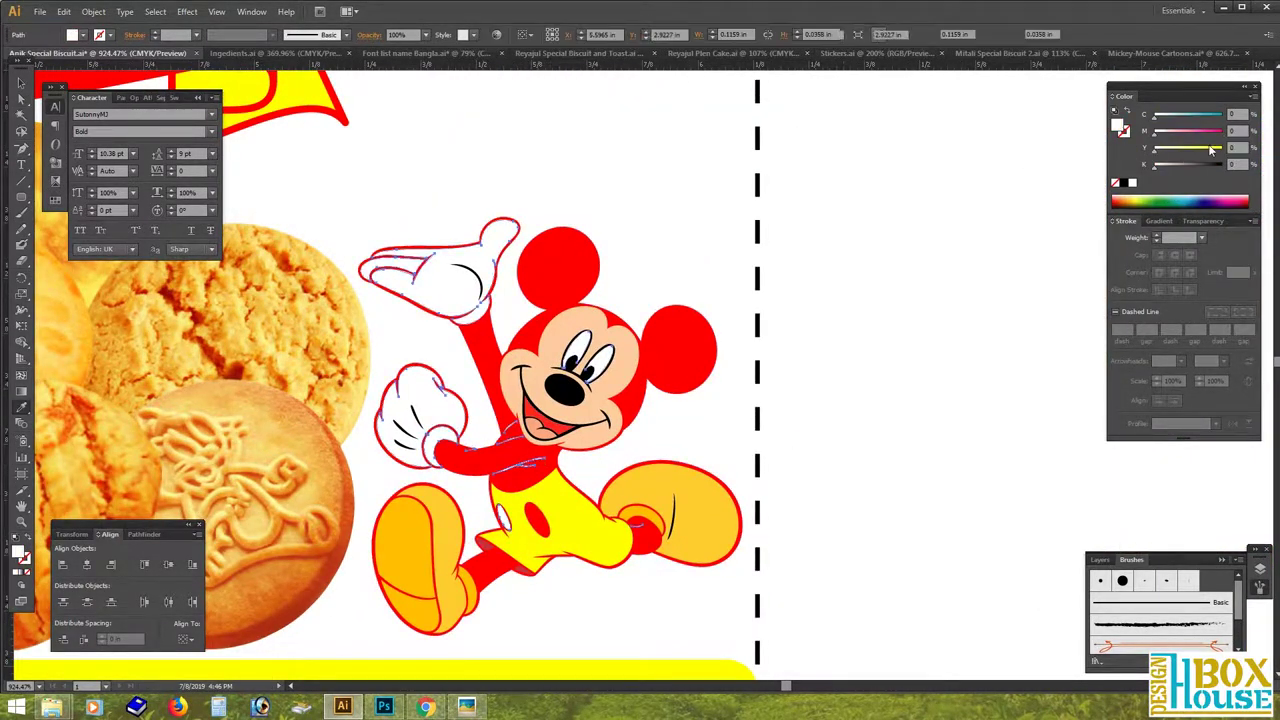
Step: Recolour Mickey's gloves, eyes and face yellow, face details magenta, and right shoe yellow
{"action": "left_click", "coordinate": [458, 432]}
{"action": "left_click", "coordinate": [640, 378]}
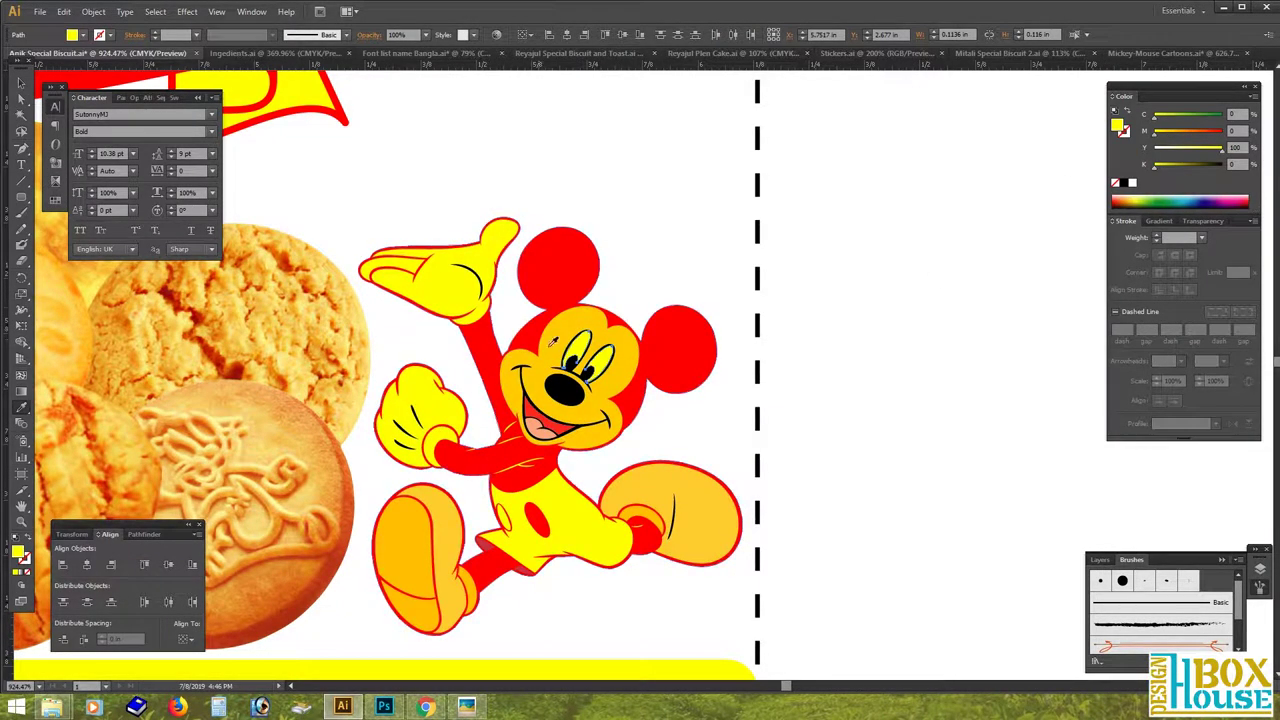
{"action": "left_click", "coordinate": [1132, 182]}
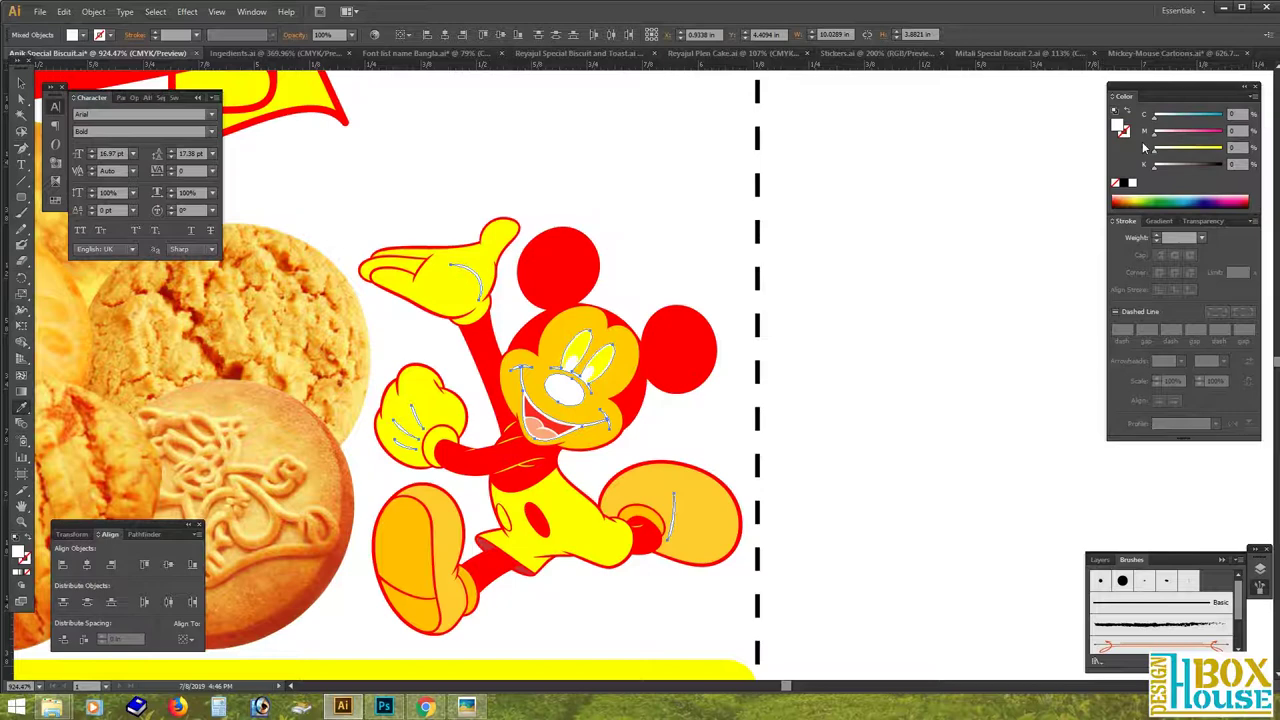
{"action": "left_click_drag", "start_coordinate": [1156, 132], "coordinate": [1224, 132]}
{"action": "left_click", "coordinate": [540, 428]}
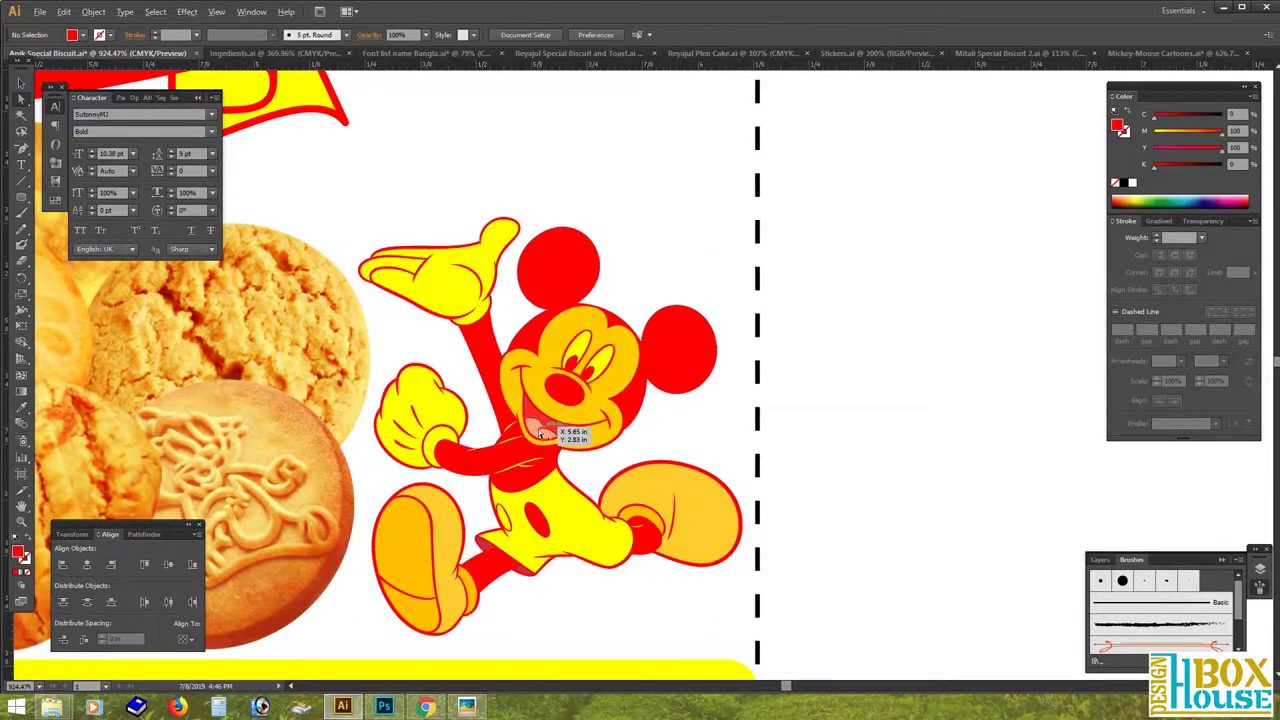
{"action": "left_click", "coordinate": [591, 400]}
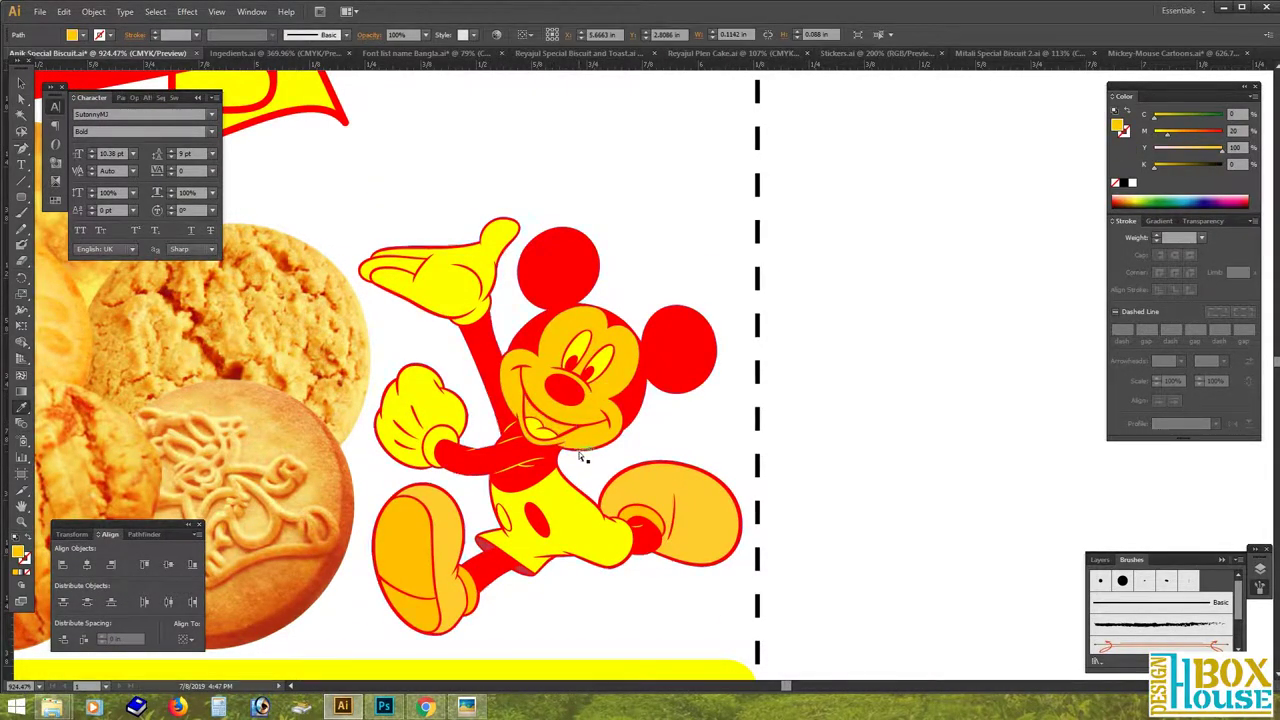
{"action": "left_click", "coordinate": [636, 395]}
{"action": "left_click", "coordinate": [696, 525]}
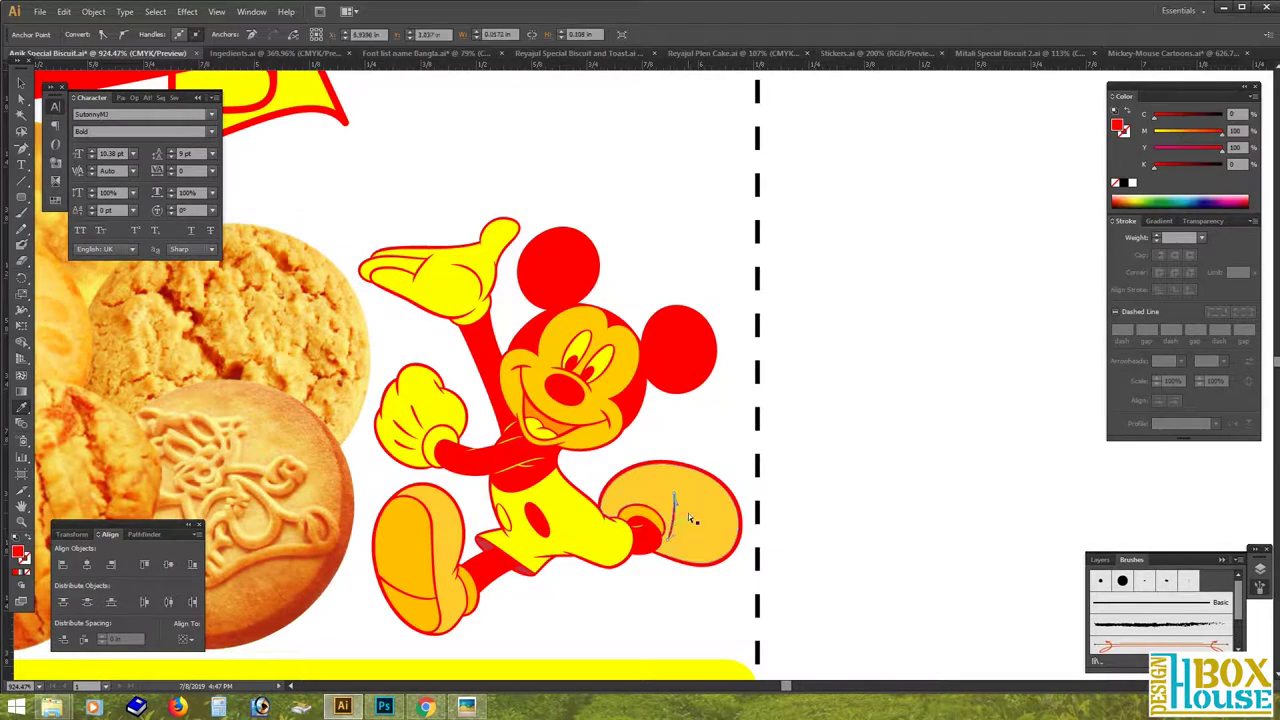
{"action": "left_click", "coordinate": [530, 525]}
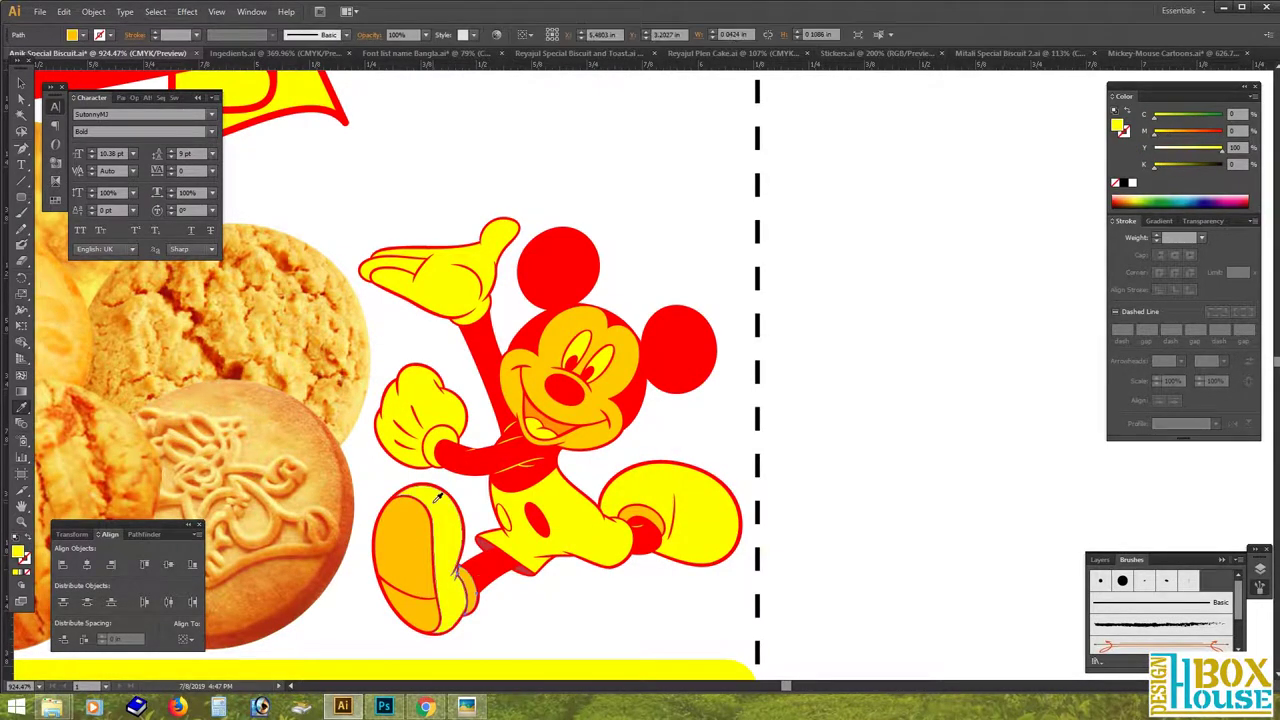
{"action": "left_click", "coordinate": [510, 327]}
{"action": "key", "text": "ctrl+minus"}
{"action": "key", "text": "ctrl+minus"}
{"action": "key", "text": "ctrl+minus"}
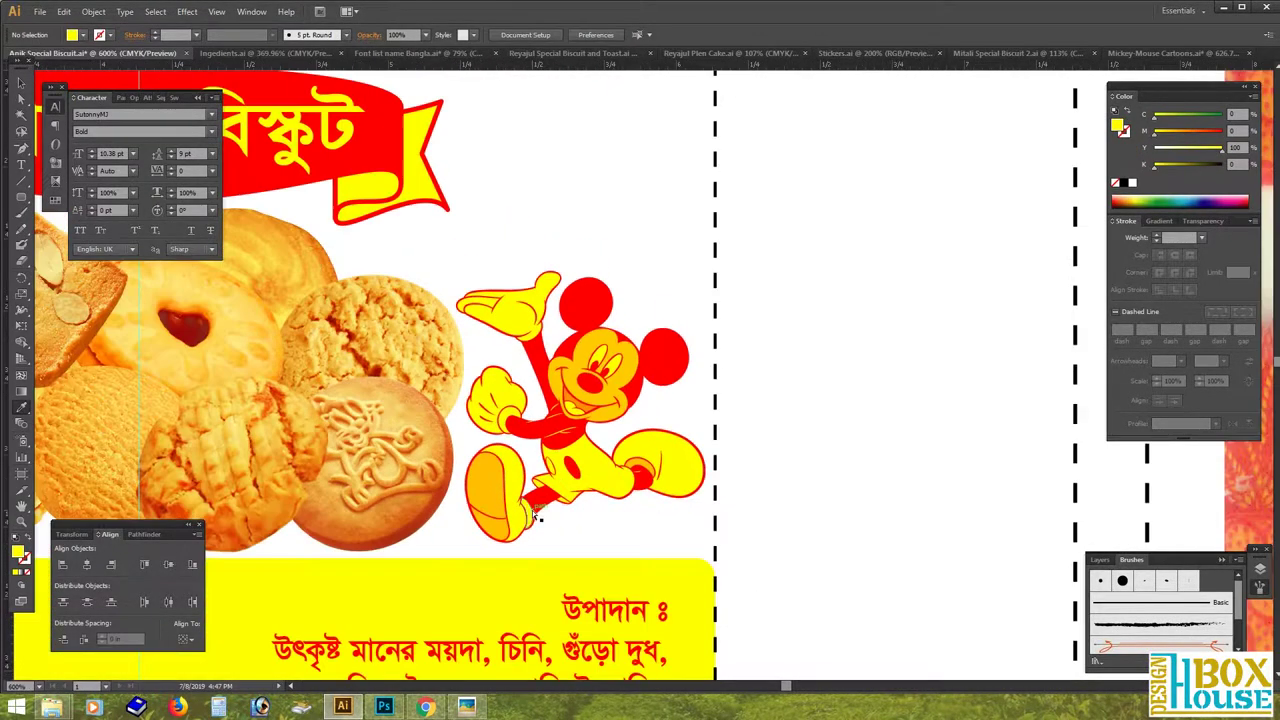
{"action": "key", "text": "ctrl+v"}
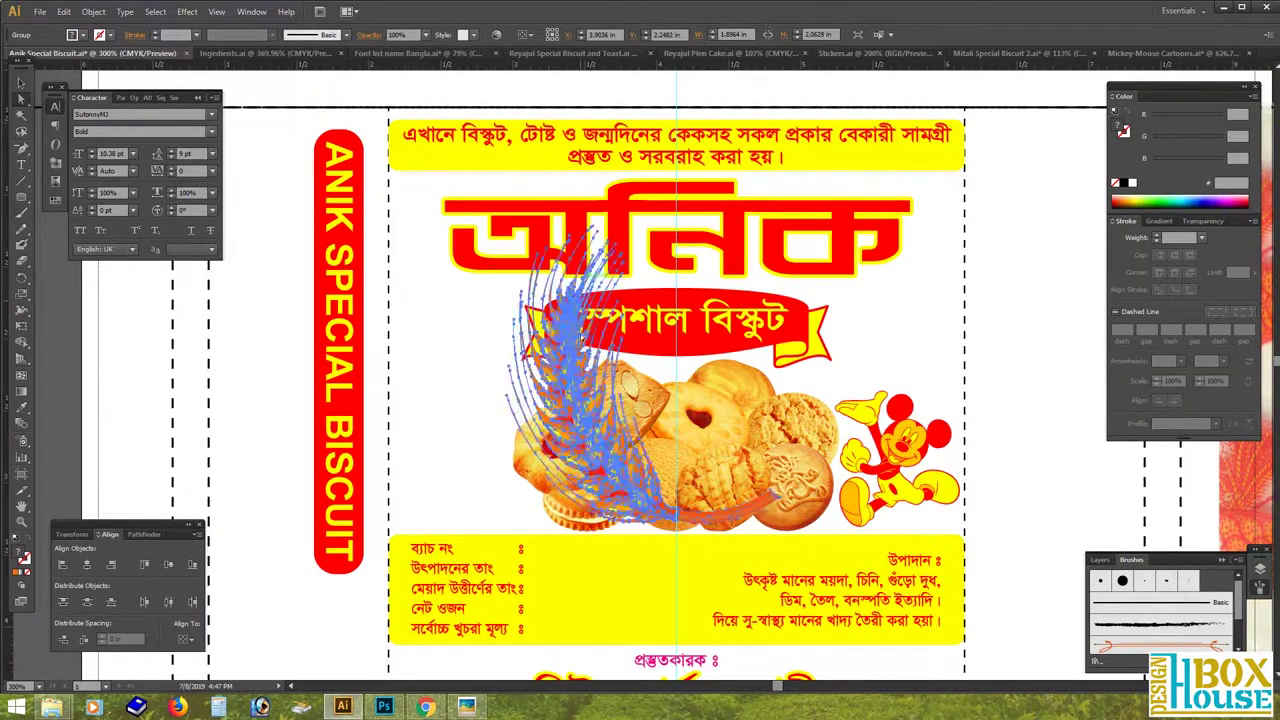
Step: Resize the pasted wheat sprig beside the biscuits and zoom out to check the wrapper layout
{"action": "mouse_move", "coordinate": [600, 240]}
{"action": "left_mouse_down"}
{"action": "mouse_move", "coordinate": [540, 262]}
{"action": "mouse_move", "coordinate": [462, 443]}
{"action": "left_mouse_up"}
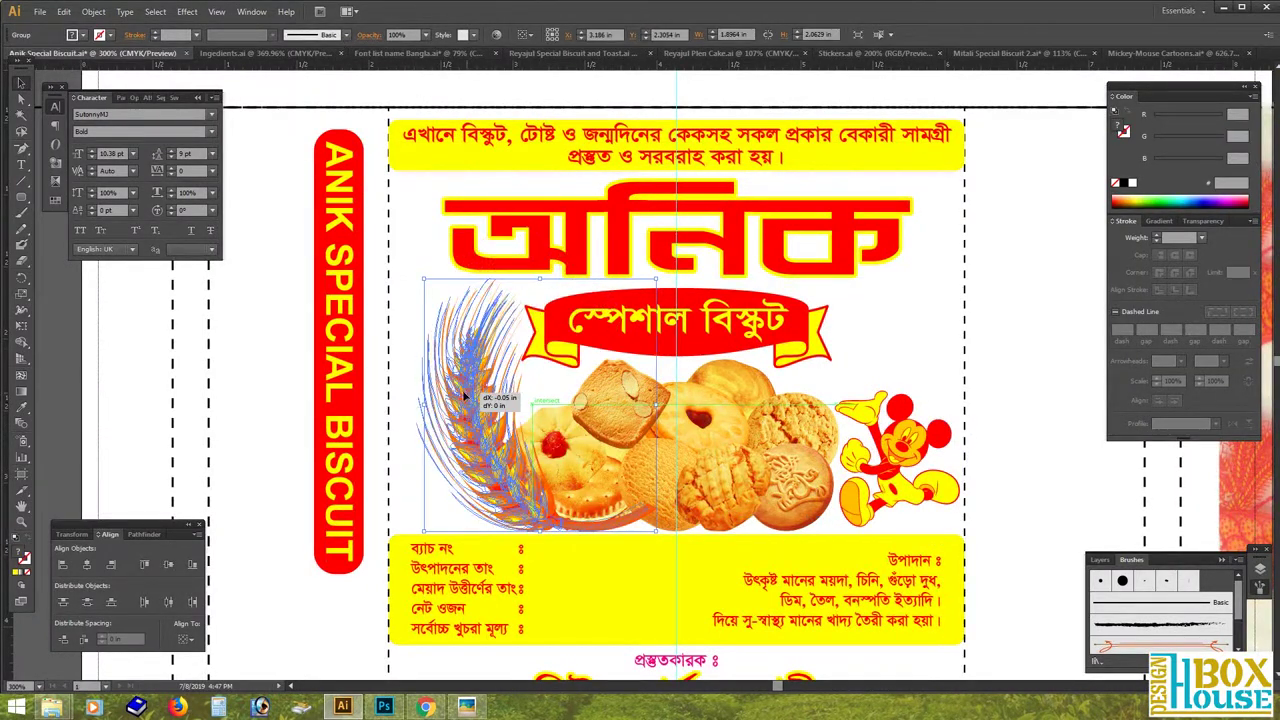
{"action": "key", "text": "Tab"}
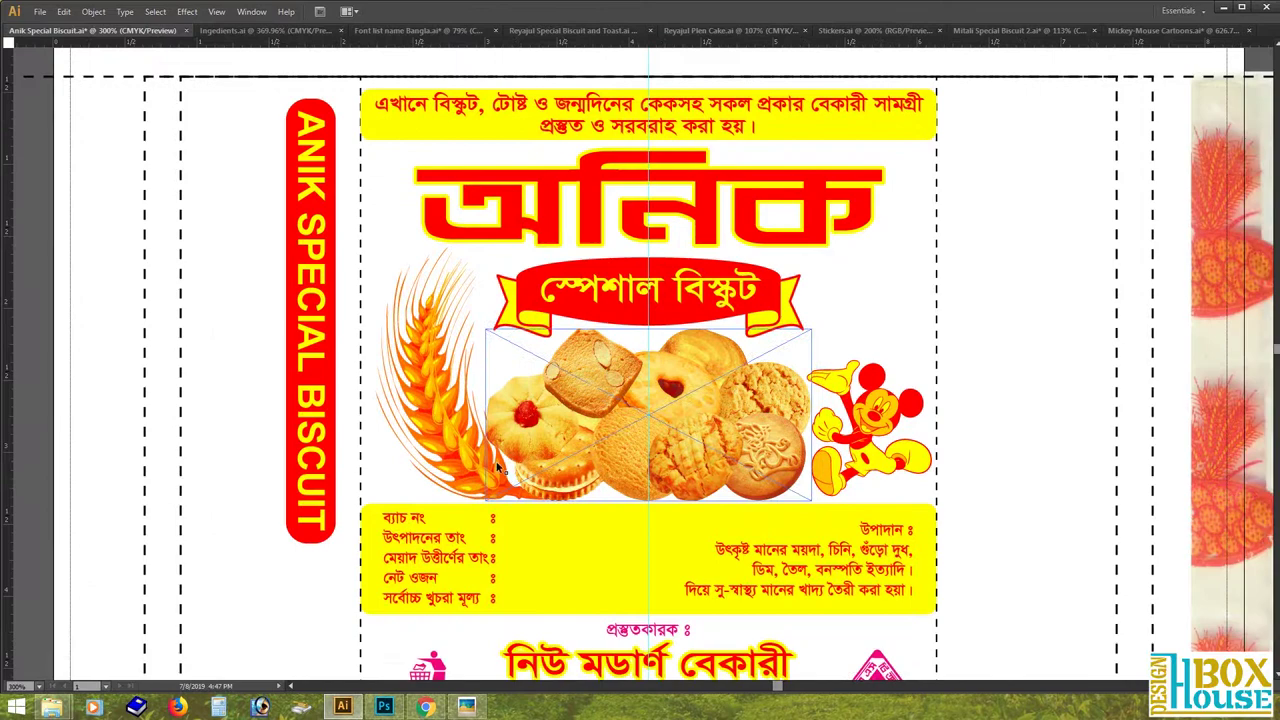
{"action": "scroll", "coordinate": [576, 431], "scroll_direction": "down", "scroll_amount": 3}
{"action": "key", "text": "ctrl+minus"}
{"action": "key", "text": "ctrl+minus"}
{"action": "key", "text": "ctrl+z"}
{"action": "key", "text": "ctrl+z"}
{"action": "key", "text": "ctrl+z"}
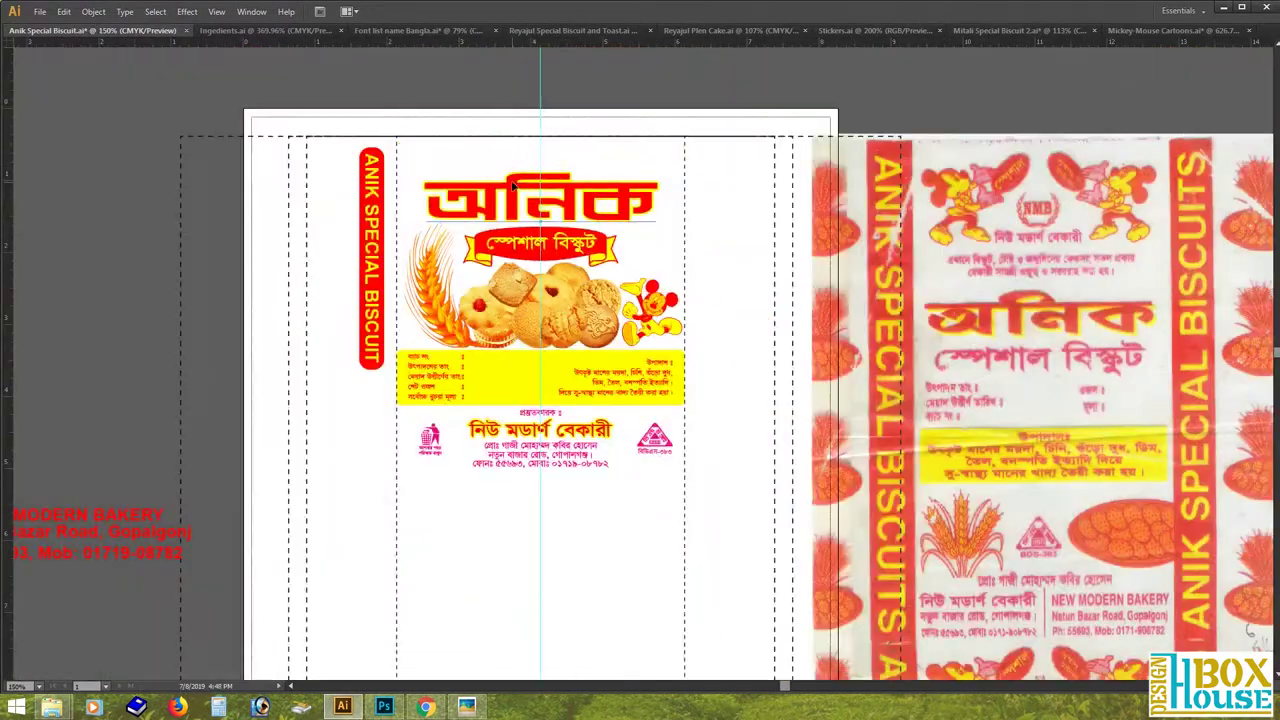
{"action": "key", "text": "ctrl+z"}
{"action": "key", "text": "ctrl+z"}
{"action": "key", "text": "ctrl+z"}
{"action": "key", "text": "ctrl+z"}
{"action": "key", "text": "ctrl+z"}
{"action": "key", "text": "ctrl+z"}
{"action": "key", "text": "ctrl+shift+z"}
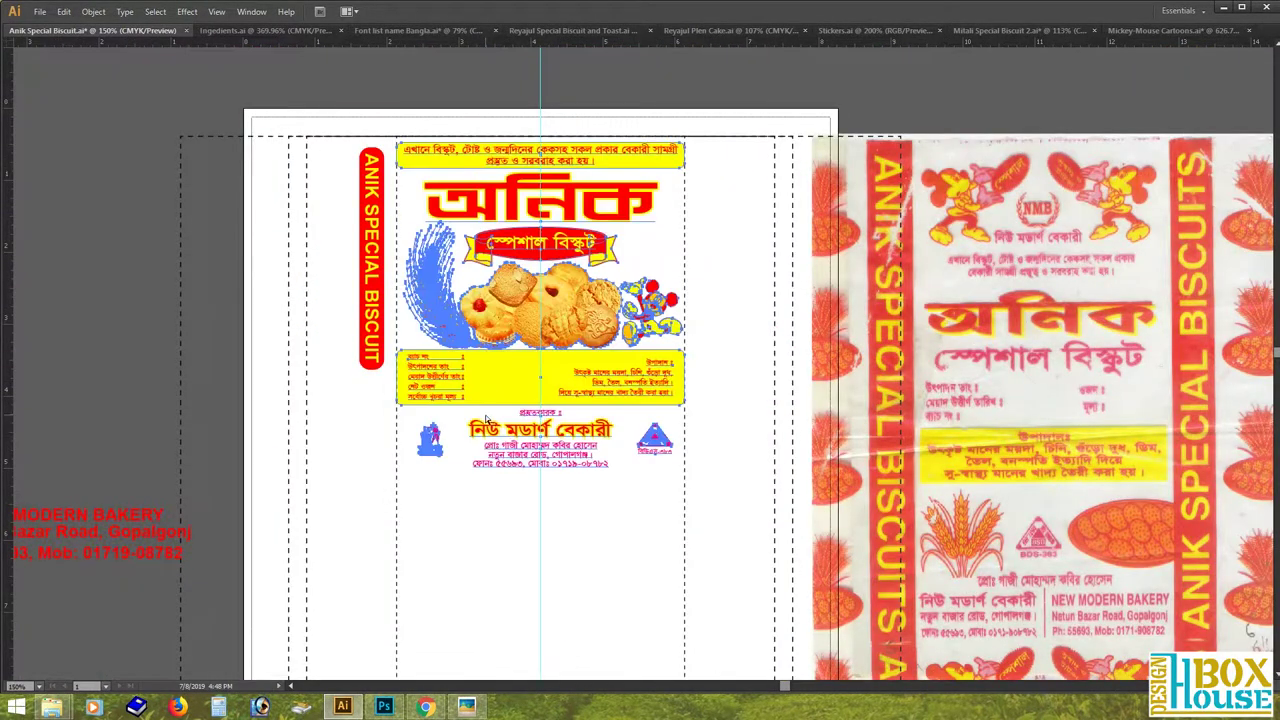
{"action": "key", "text": "ctrl+shift+a"}
{"action": "key", "text": "ctrl+plus"}
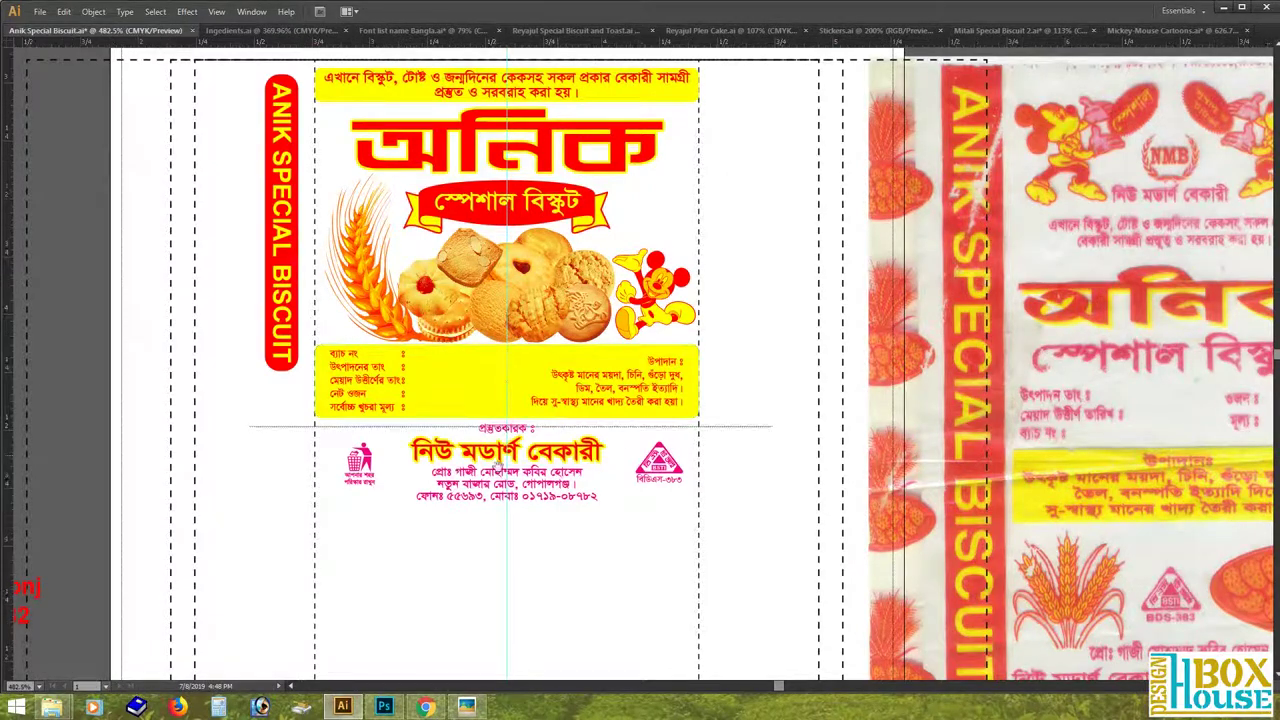
Step: Narrow the phone-number line by lowering its horizontal scale
{"action": "scroll", "coordinate": [417, 471], "scroll_direction": "up", "scroll_amount": 5}
{"action": "double_click", "coordinate": [640, 524]}
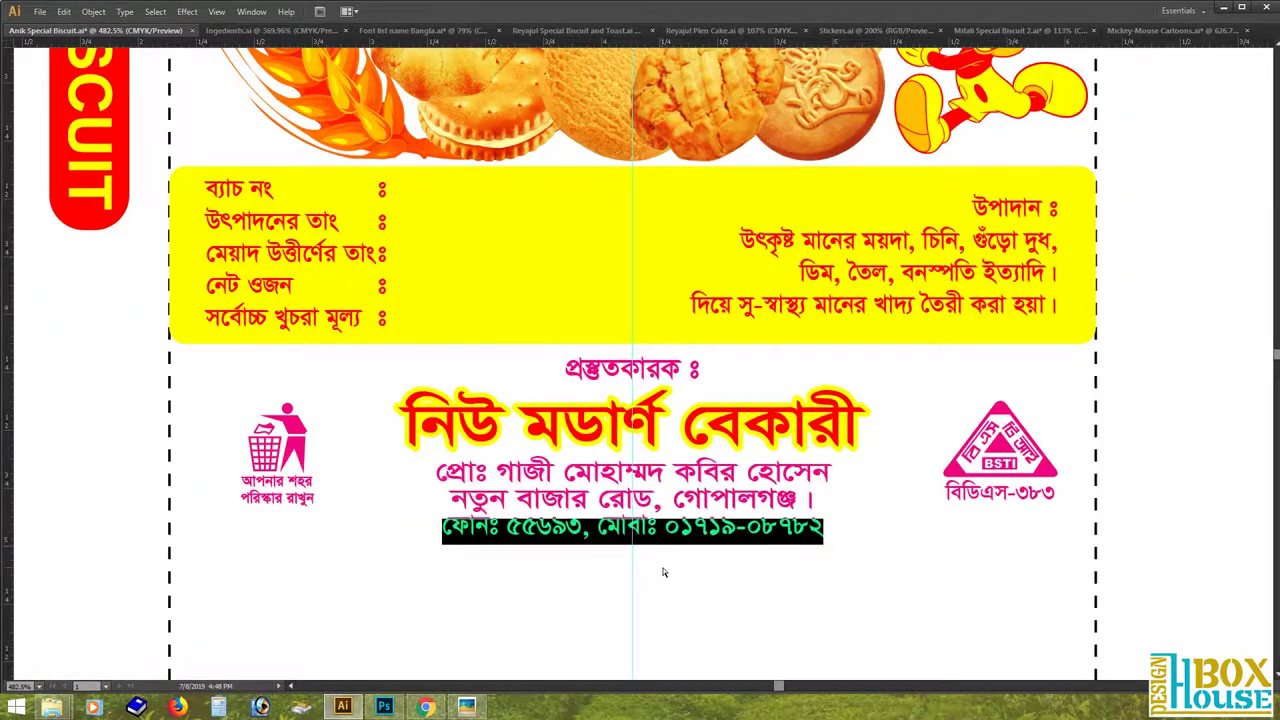
{"action": "key", "text": "ctrl+t"}
{"action": "scroll", "coordinate": [172, 200], "scroll_direction": "down", "scroll_amount": 8}
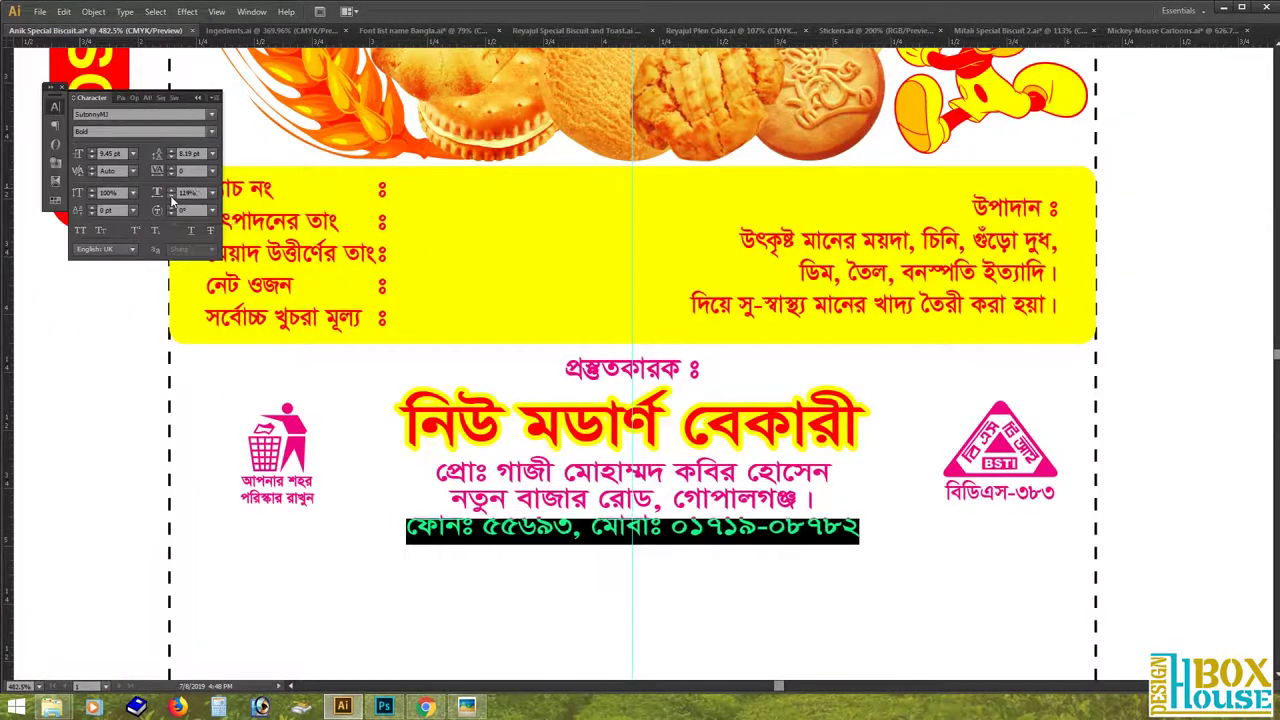
{"action": "key", "text": "ctrl+0"}
{"action": "right_click", "coordinate": [410, 480]}
Step: Swap sides: BSTI emblem to the left of the bakery block, litter-bin icon to the right
{"action": "left_click", "coordinate": [440, 500]}
{"action": "mouse_move", "coordinate": [328, 400]}
{"action": "left_mouse_down"}
{"action": "mouse_move", "coordinate": [794, 398]}
{"action": "mouse_move", "coordinate": [330, 410]}
{"action": "left_mouse_up"}
{"action": "key", "text": "ctrl+minus"}
{"action": "left_click_drag", "start_coordinate": [786, 410], "coordinate": [780, 410]}
{"action": "key", "text": "ctrl+minus"}
{"action": "key", "text": "ctrl+minus"}
{"action": "key", "text": "ctrl+minus"}
{"action": "key", "text": "ctrl+0"}
{"action": "right_click", "coordinate": [634, 491]}
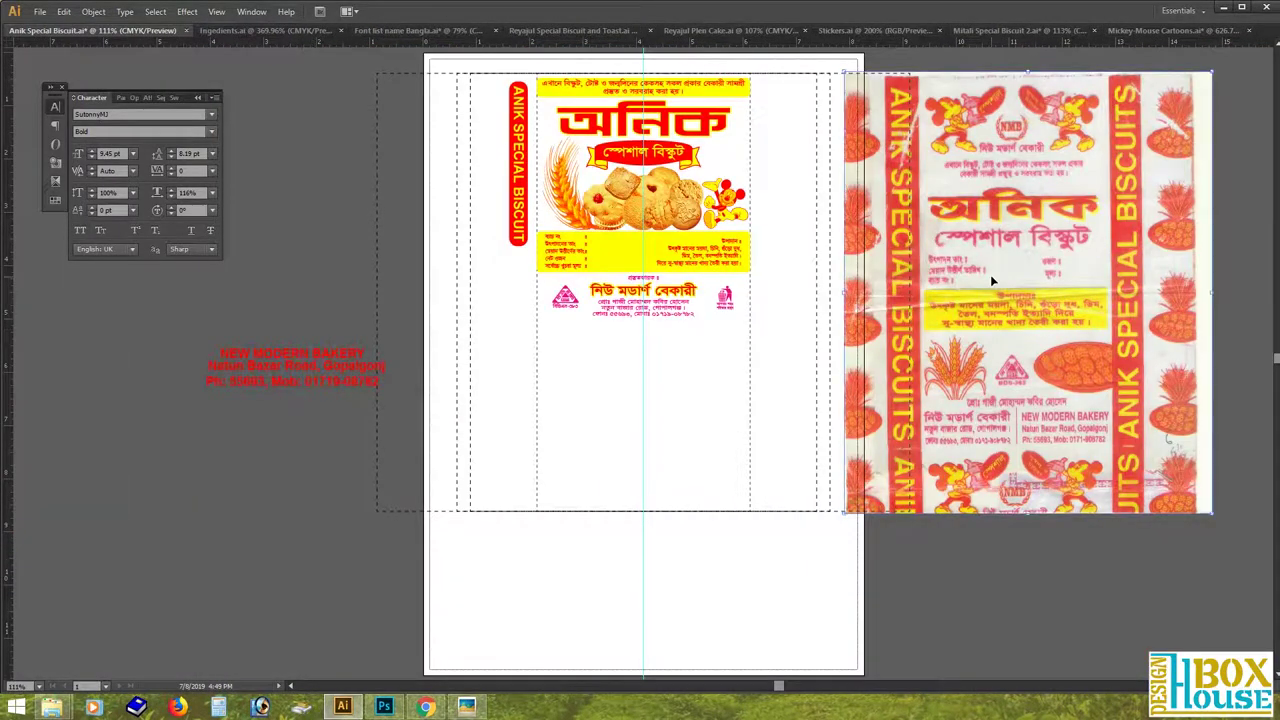
{"action": "key", "text": "Tab"}
{"action": "scroll", "coordinate": [414, 261], "scroll_direction": "up", "scroll_amount": 4}
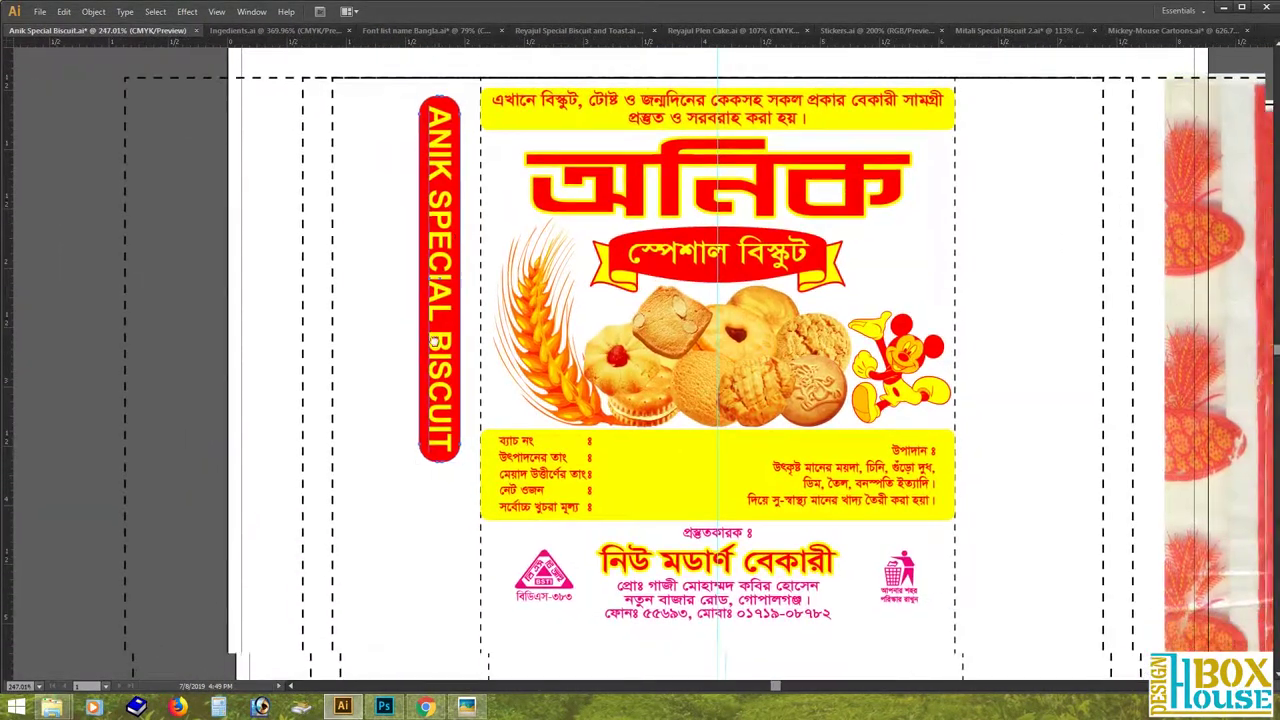
Step: Shorten the red ANIK SPECIAL BISCUIT bar and move it down beside the lower panel
{"action": "left_click_drag", "start_coordinate": [437, 437], "coordinate": [397, 338]}
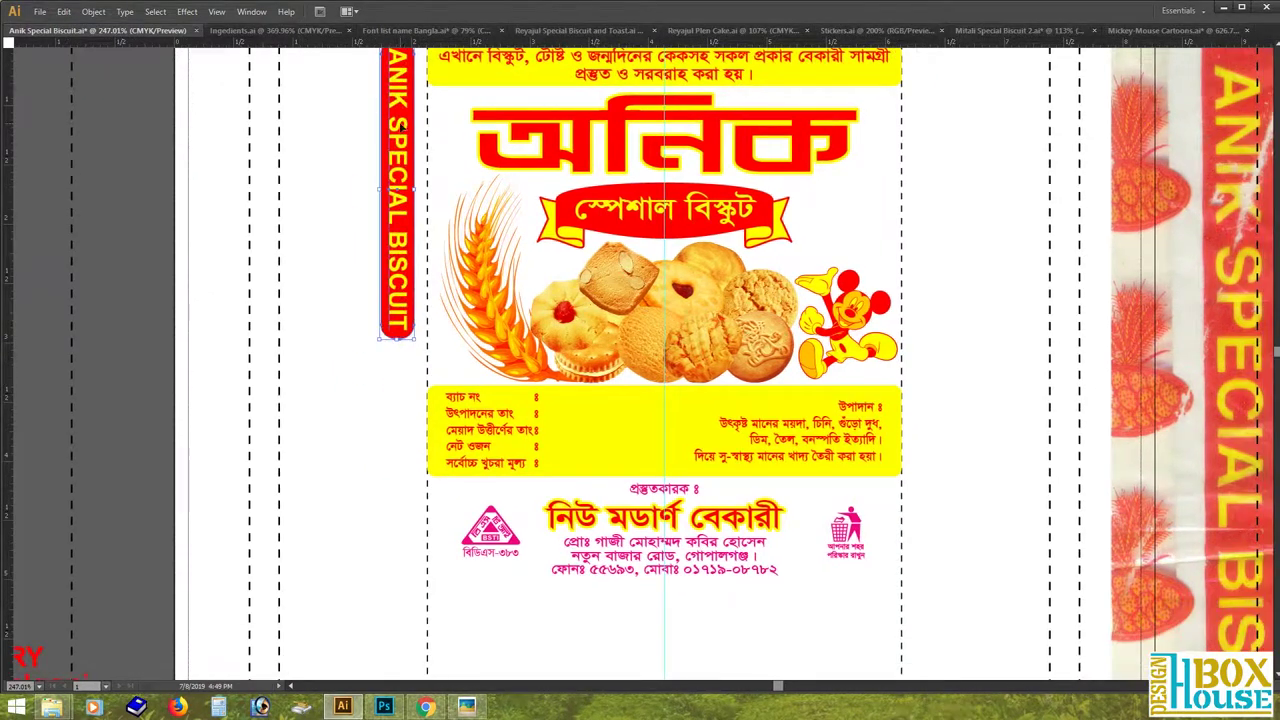
{"action": "left_click", "coordinate": [380, 421]}
{"action": "key", "text": "ctrl+minus"}
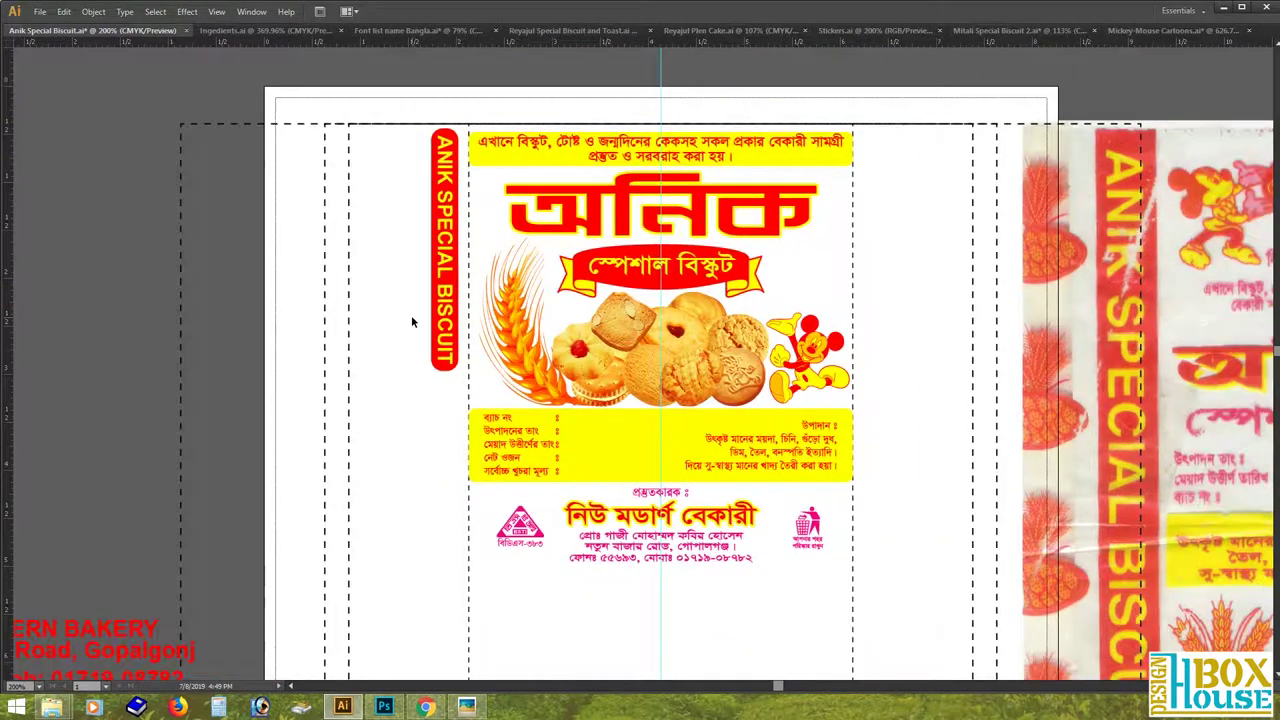
{"action": "mouse_move", "coordinate": [450, 142]}
{"action": "left_mouse_down"}
{"action": "mouse_move", "coordinate": [453, 397]}
{"action": "mouse_move", "coordinate": [452, 154]}
{"action": "left_mouse_up"}
{"action": "scroll", "coordinate": [452, 410], "scroll_direction": "down", "scroll_amount": 1}
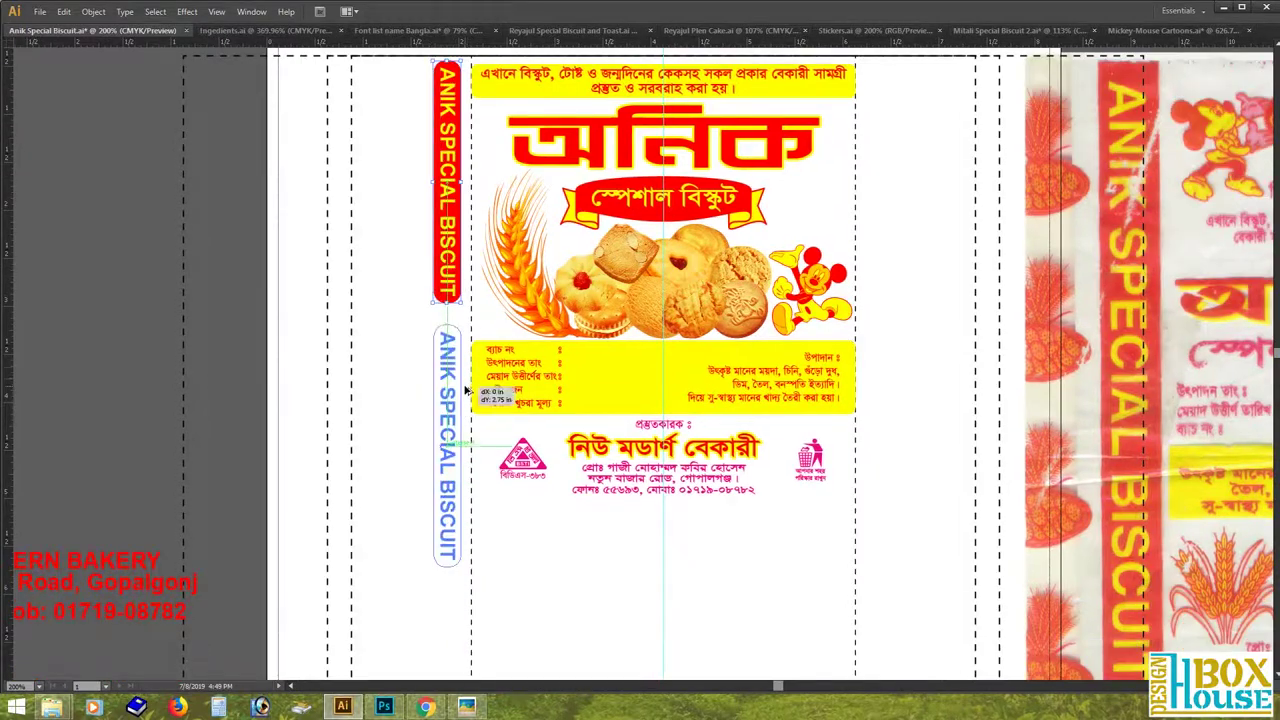
Step: Shorten both red ANIK bars, select both side labels, and save the wrapper file
{"action": "mouse_move", "coordinate": [446, 562]}
{"action": "left_mouse_down"}
{"action": "mouse_move", "coordinate": [447, 480]}
{"action": "mouse_move", "coordinate": [447, 492]}
{"action": "left_mouse_up"}
{"action": "left_click", "coordinate": [391, 464]}
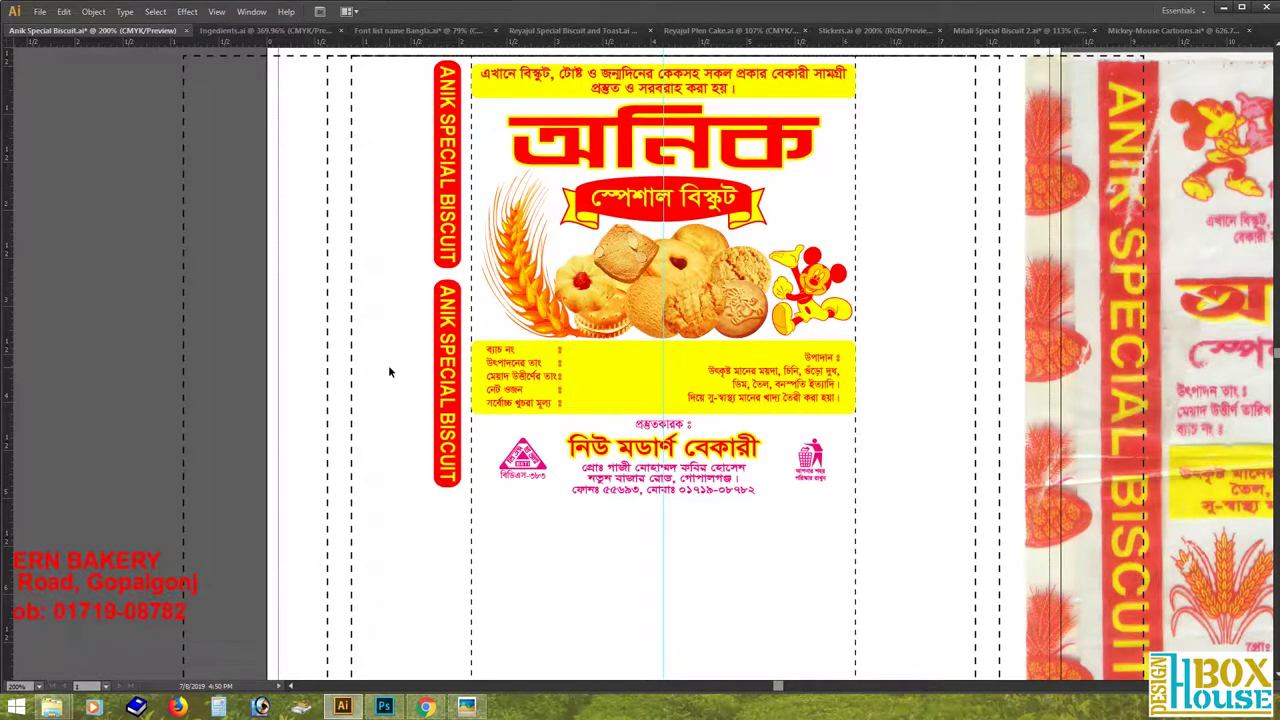
{"action": "left_click_drag", "start_coordinate": [390, 372], "coordinate": [432, 275]}
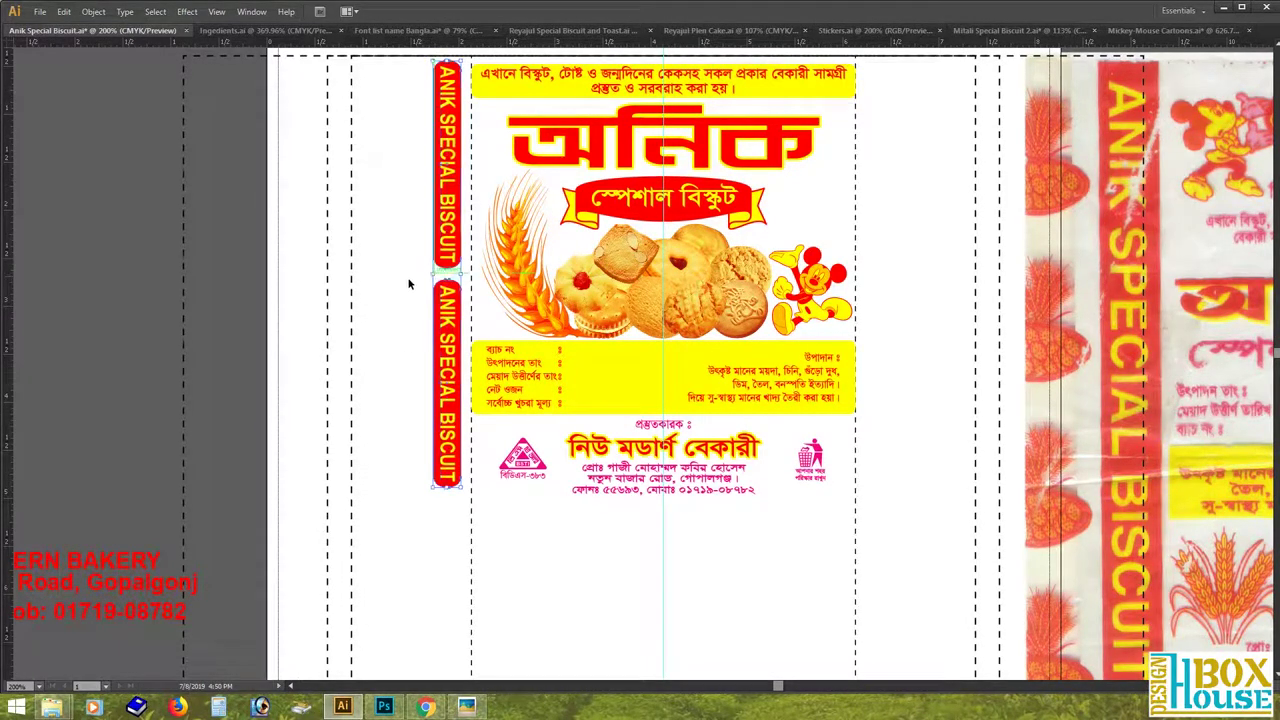
{"action": "key", "text": "ctrl+s"}
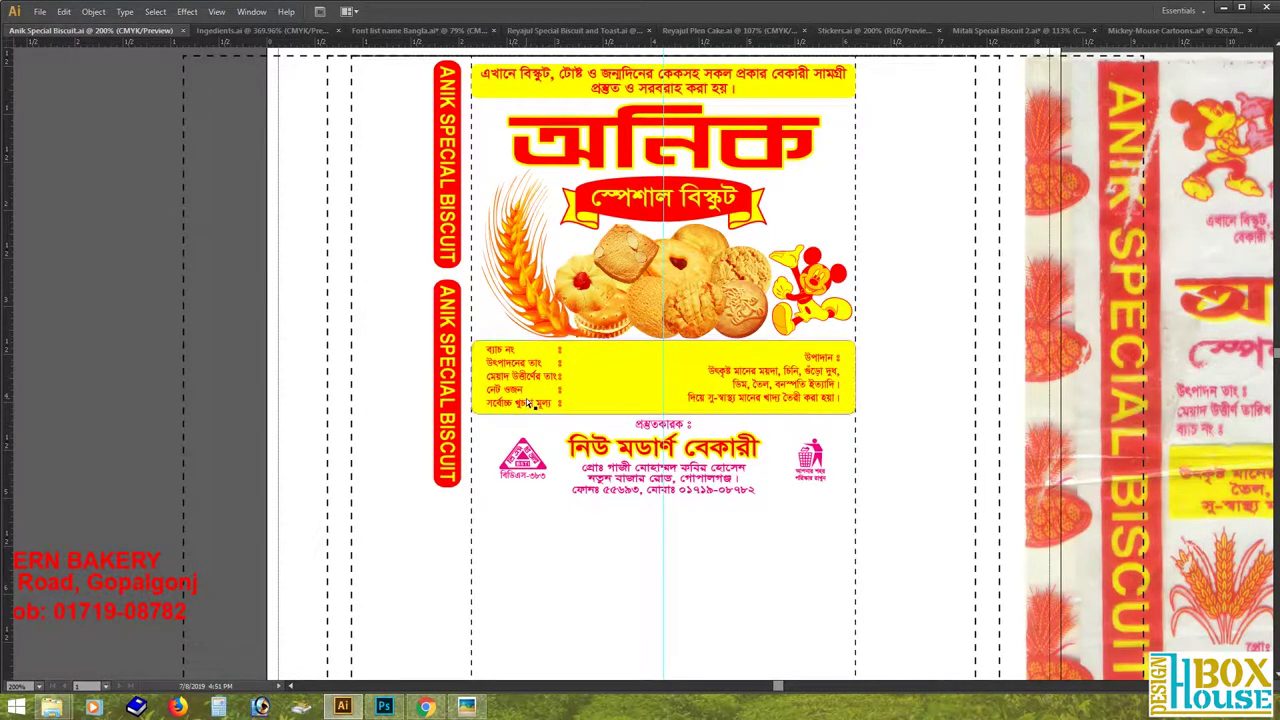
Step: Nudge the wheat, then shrink the টাটকা ও সুস্বাদু banner beside it, tilted about 24°
{"action": "left_click", "coordinate": [515, 262]}
{"action": "left_click_drag", "start_coordinate": [543, 280], "coordinate": [535, 300]}
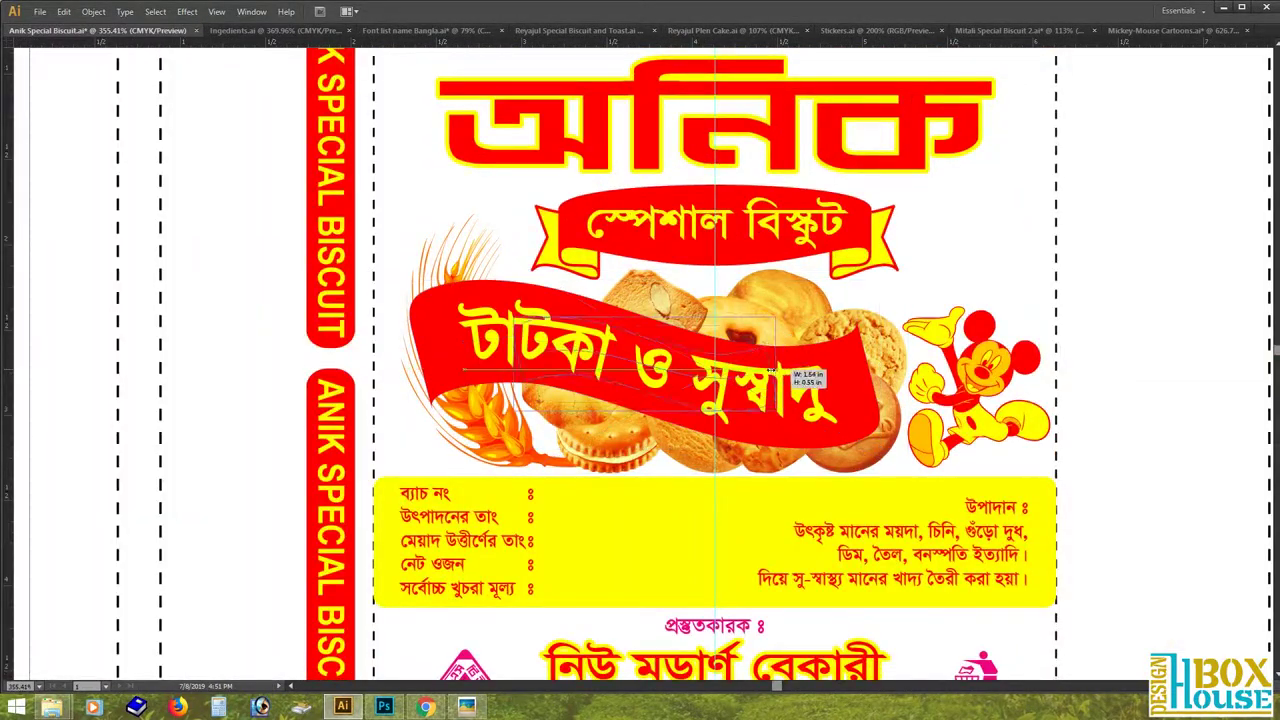
{"action": "mouse_move", "coordinate": [770, 372]}
{"action": "left_mouse_down"}
{"action": "mouse_move", "coordinate": [640, 360]}
{"action": "mouse_move", "coordinate": [505, 272]}
{"action": "left_mouse_up"}
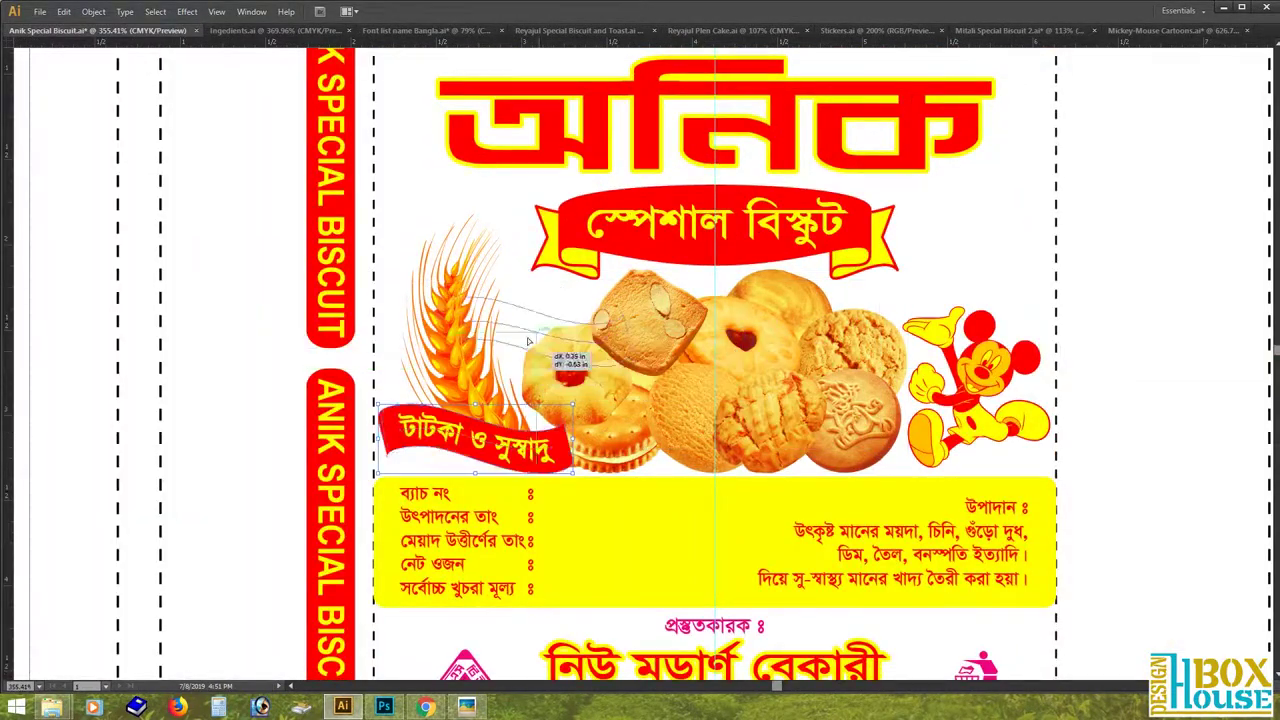
{"action": "left_click_drag", "start_coordinate": [620, 345], "coordinate": [528, 318]}
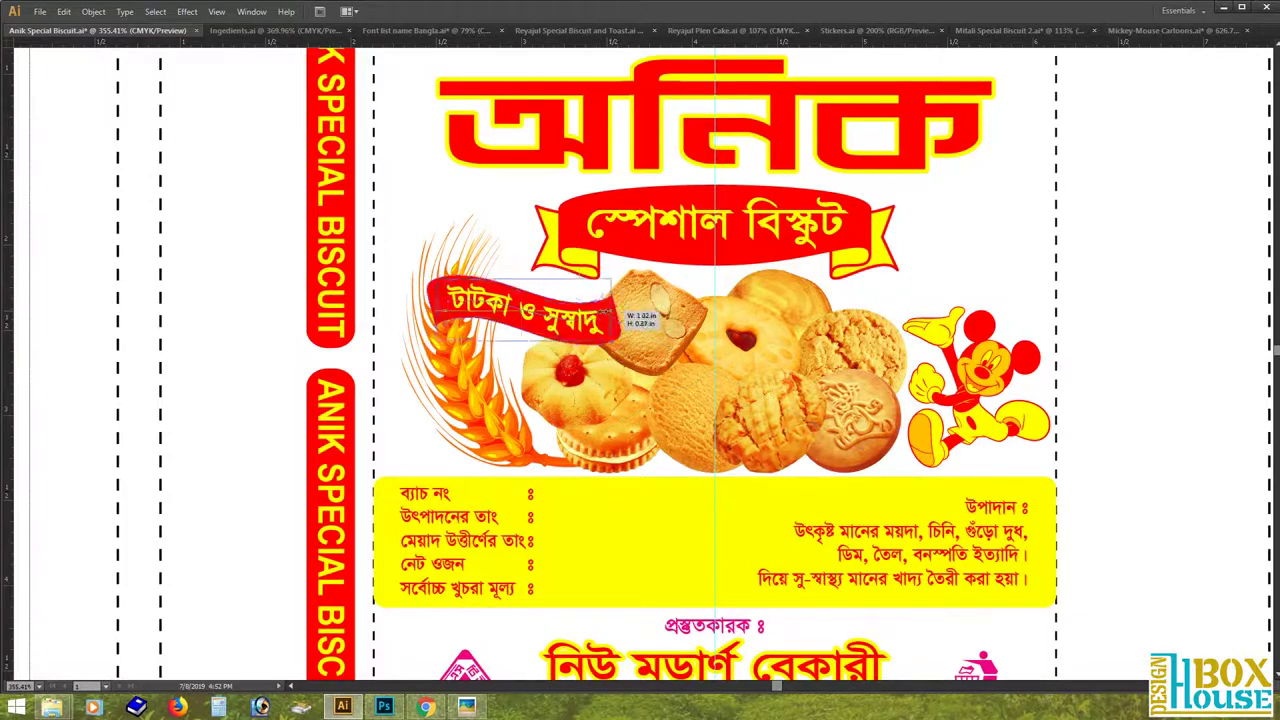
{"action": "left_click_drag", "start_coordinate": [445, 345], "coordinate": [430, 325]}
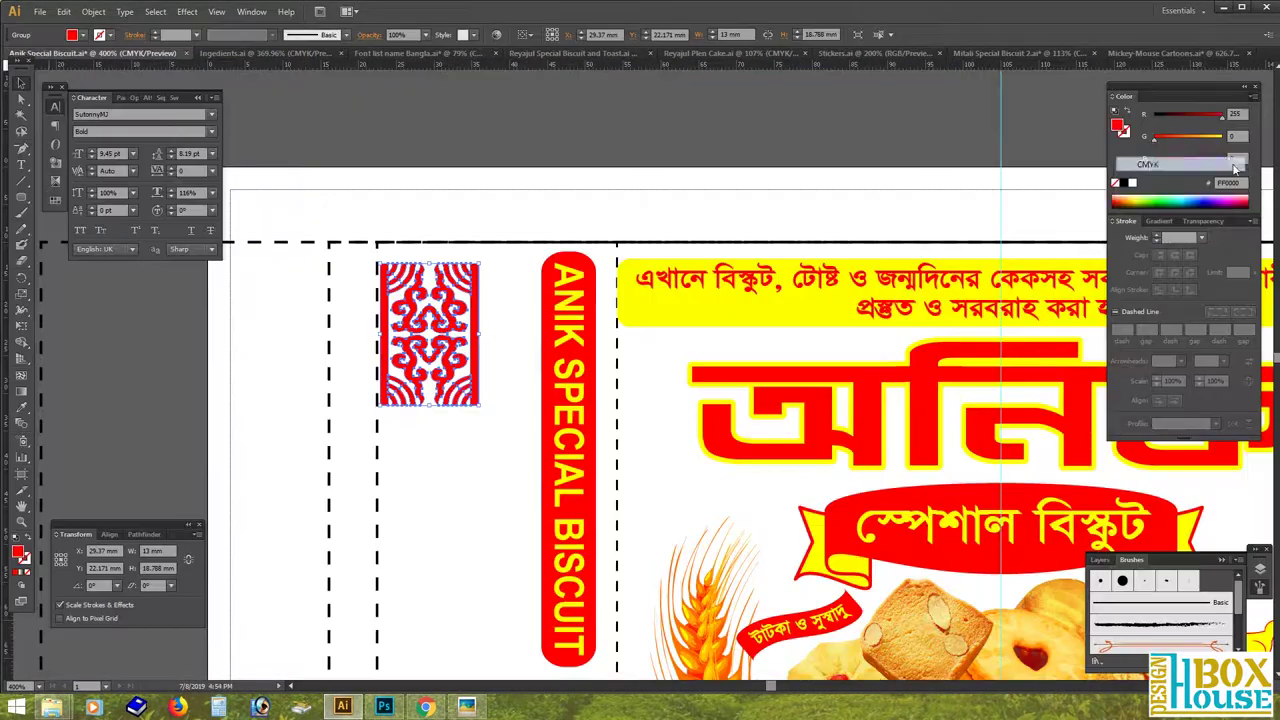
Step: Make the ornamental pattern magenta (C0 M100 Y0 K0) and stretch it down slightly
{"action": "left_click", "coordinate": [1235, 164]}
{"action": "left_click_drag", "start_coordinate": [1221, 152], "coordinate": [1155, 152]}
{"action": "left_click_drag", "start_coordinate": [428, 405], "coordinate": [428, 418]}
{"action": "left_click", "coordinate": [427, 452]}
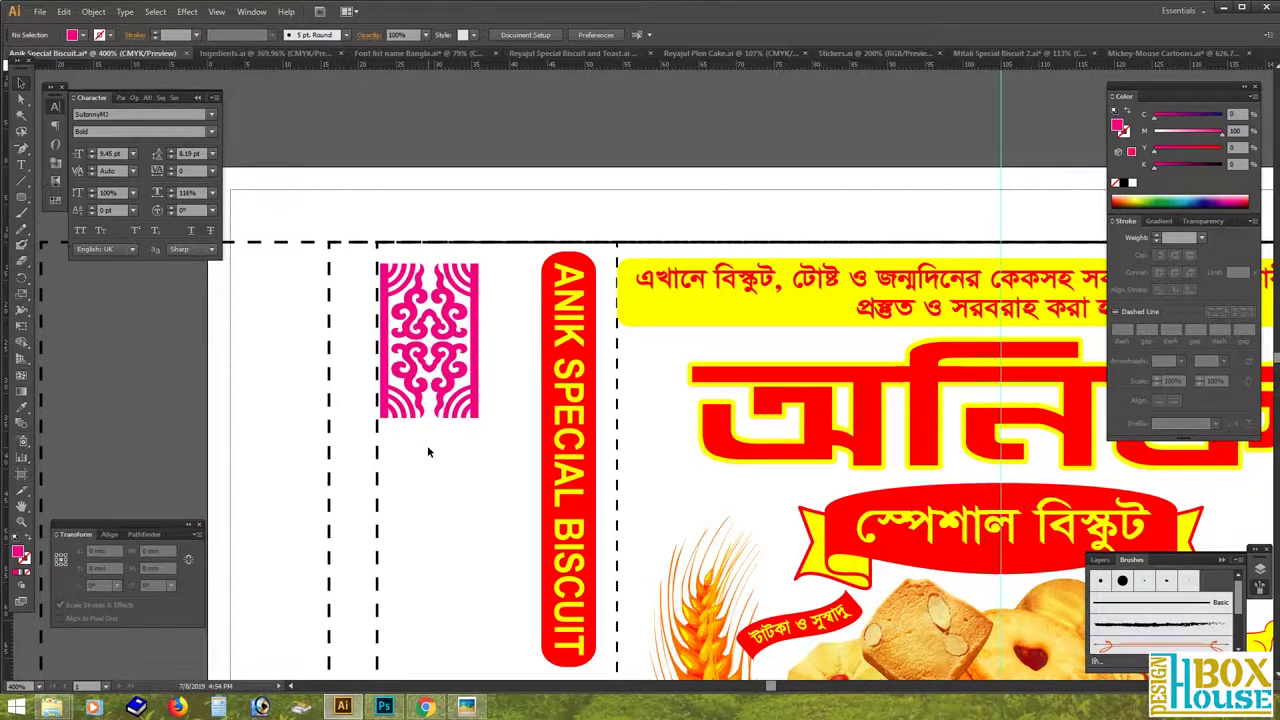
Step: Select the 13 × 20.464 mm magenta ornament, then zoom out and pan up to the green ribbon
{"action": "left_click", "coordinate": [430, 385]}
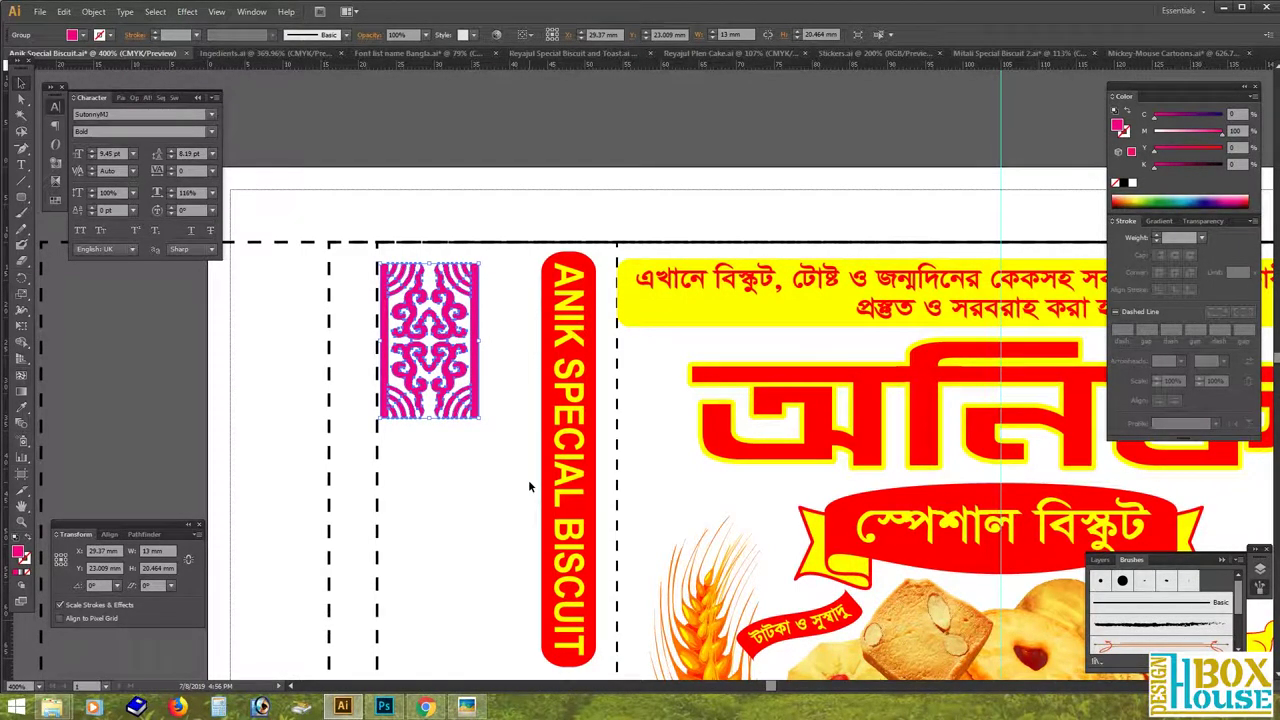
{"action": "key", "text": "Tab"}
{"action": "key", "text": "ctrl+minus"}
{"action": "scroll", "coordinate": [449, 298], "scroll_direction": "up", "scroll_amount": 3}
{"action": "key", "text": "ctrl+f"}
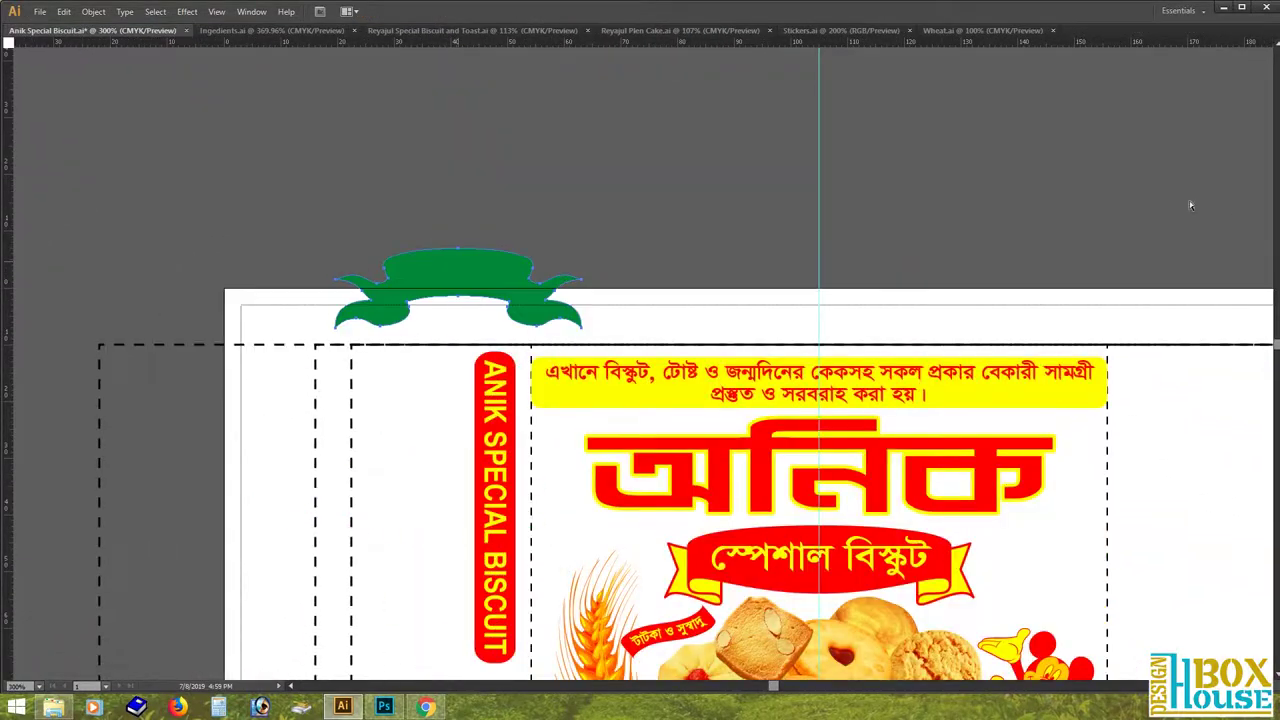
Step: Paste the red অনিক text above the green ribbon and set it in SutonnyMJ Bold
{"action": "key", "text": "Tab"}
{"action": "left_click", "coordinate": [1256, 88]}
{"action": "left_click", "coordinate": [1175, 148]}
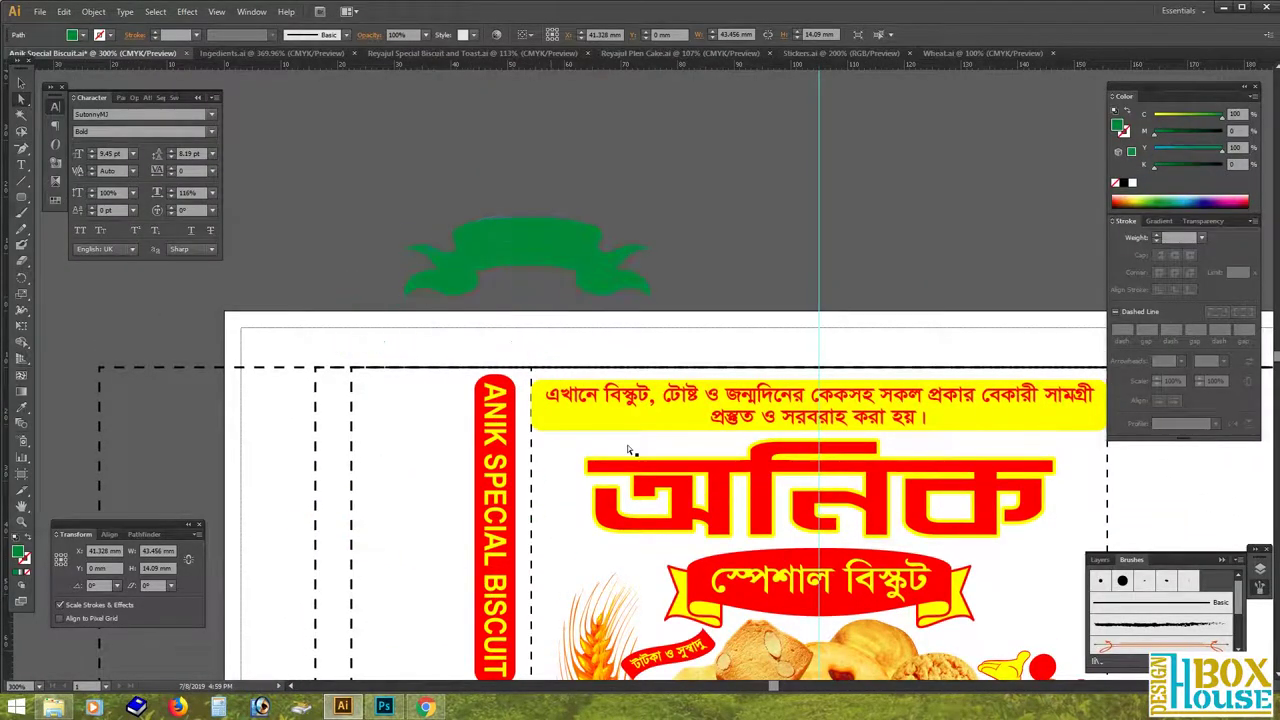
{"action": "key", "text": "ctrl+v"}
{"action": "key", "text": "ctrl+plus"}
{"action": "left_click", "coordinate": [90, 114]}
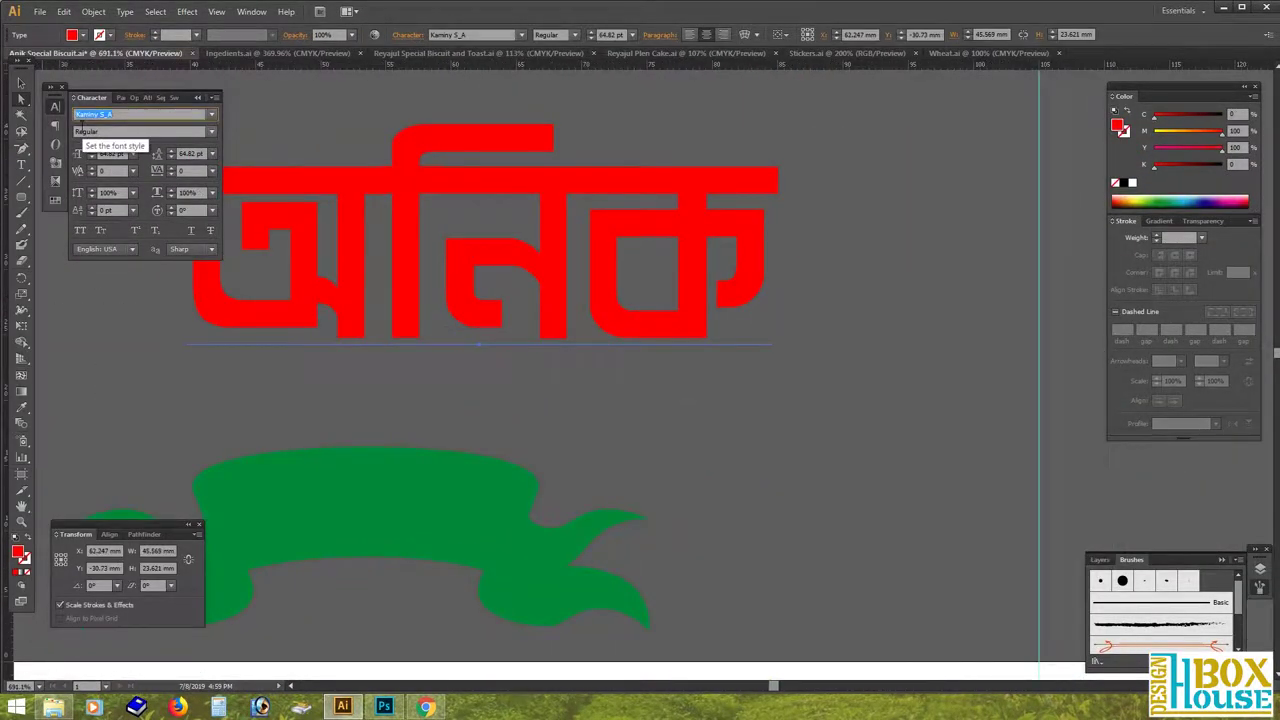
{"action": "type", "text": "SutonnyMJ"}
{"action": "key", "text": "Return"}
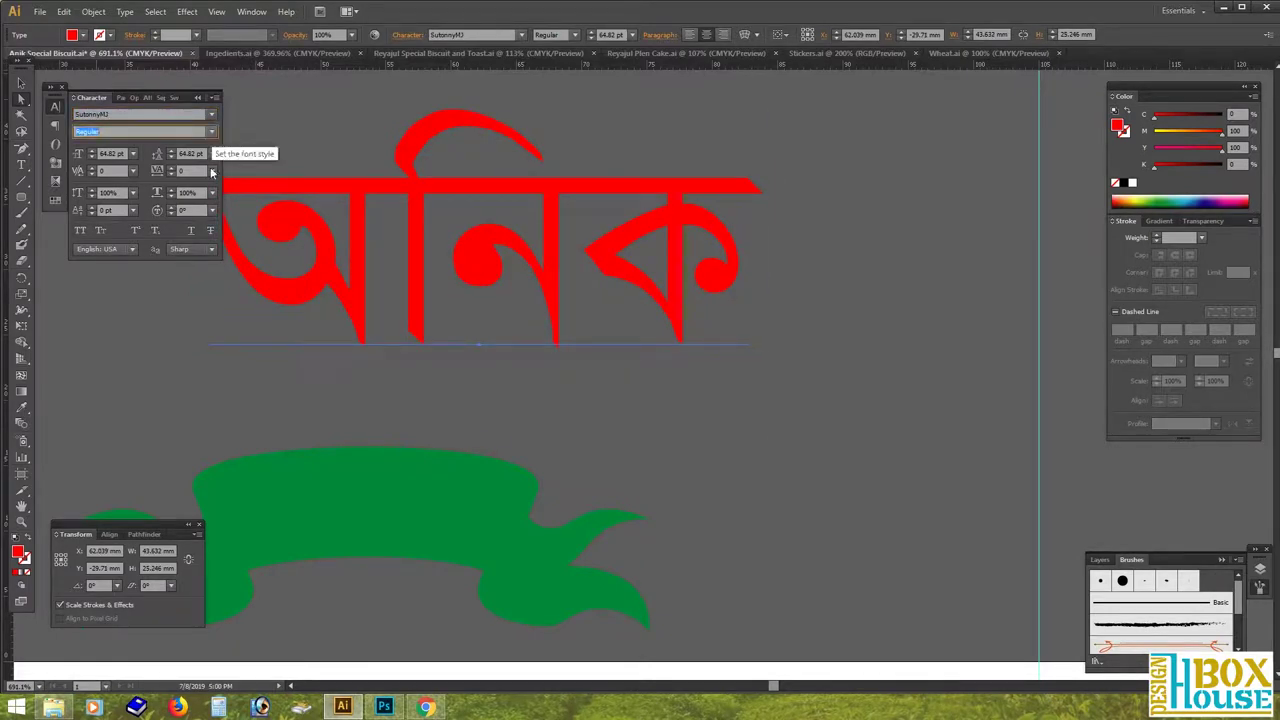
{"action": "key", "text": "Down"}
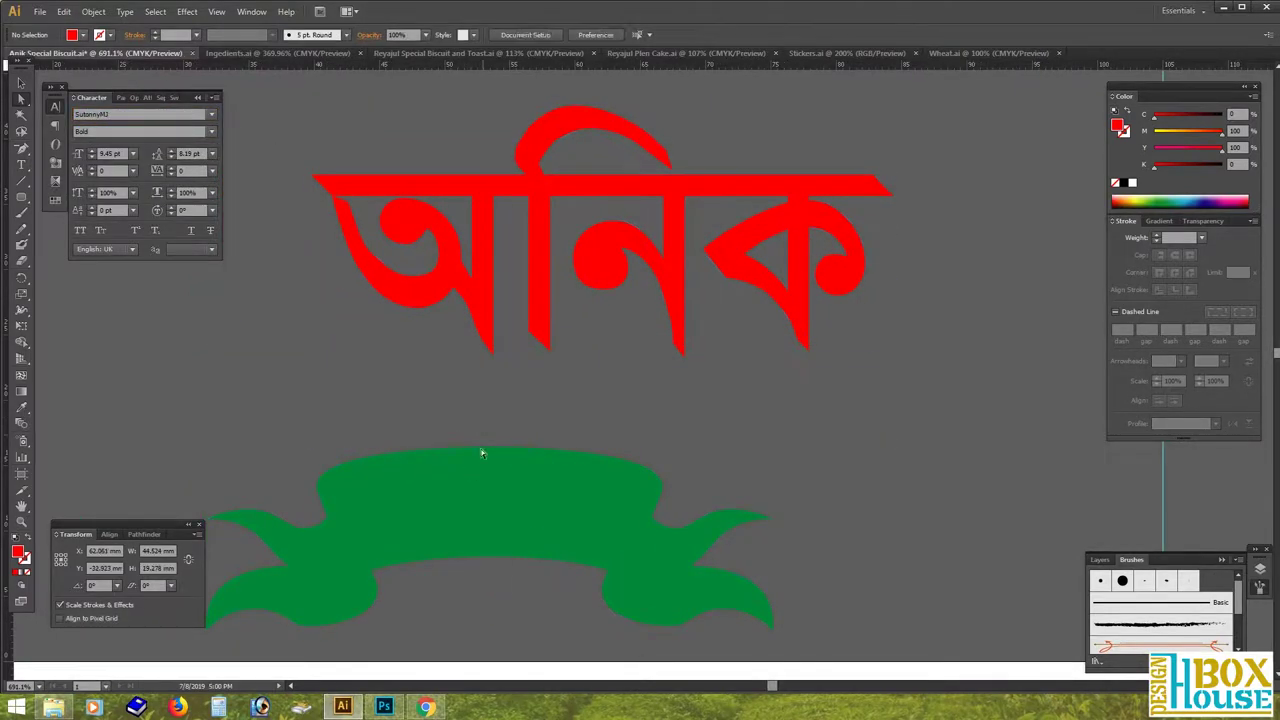
Step: Make অনিক an Art Brush, apply it to the ribbon curve, and set stroke to 0.3 pt
{"action": "left_click_drag", "start_coordinate": [476, 536], "coordinate": [476, 532]}
{"action": "left_click", "coordinate": [580, 271]}
{"action": "left_click_drag", "start_coordinate": [580, 271], "coordinate": [1160, 620]}
{"action": "left_click", "coordinate": [591, 446]}
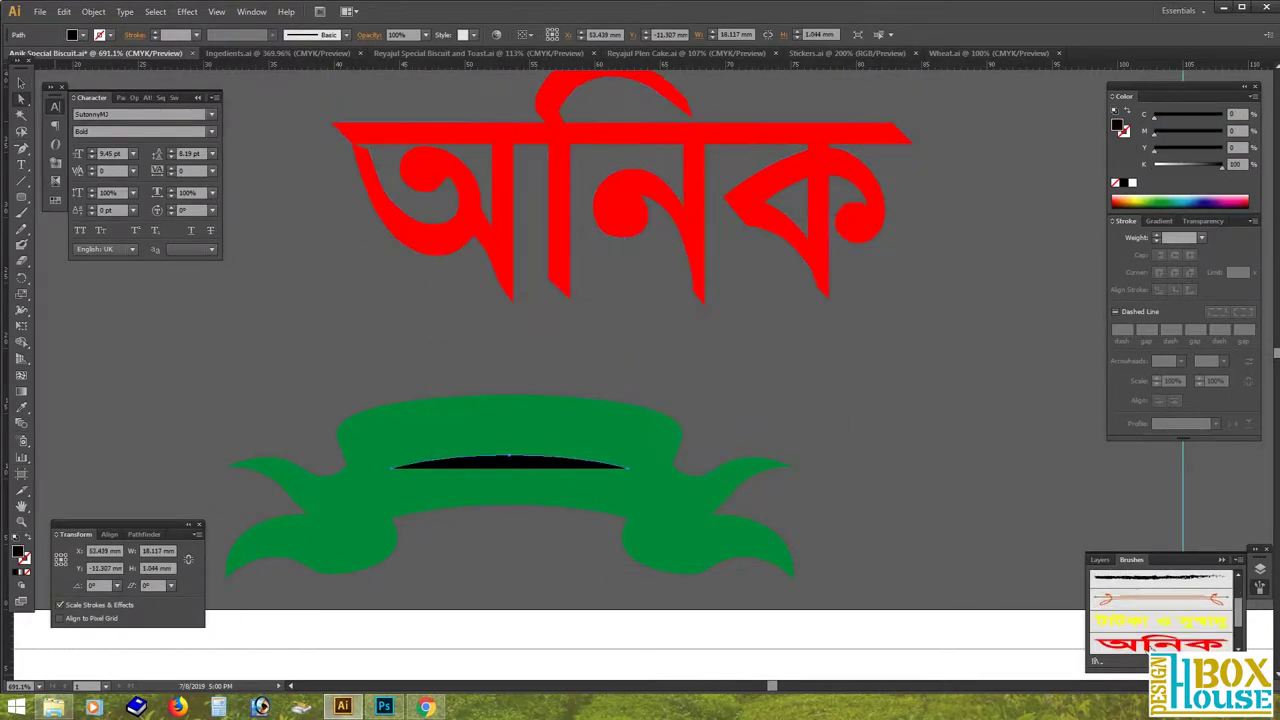
{"action": "left_click", "coordinate": [1160, 643]}
{"action": "key", "text": "Return"}
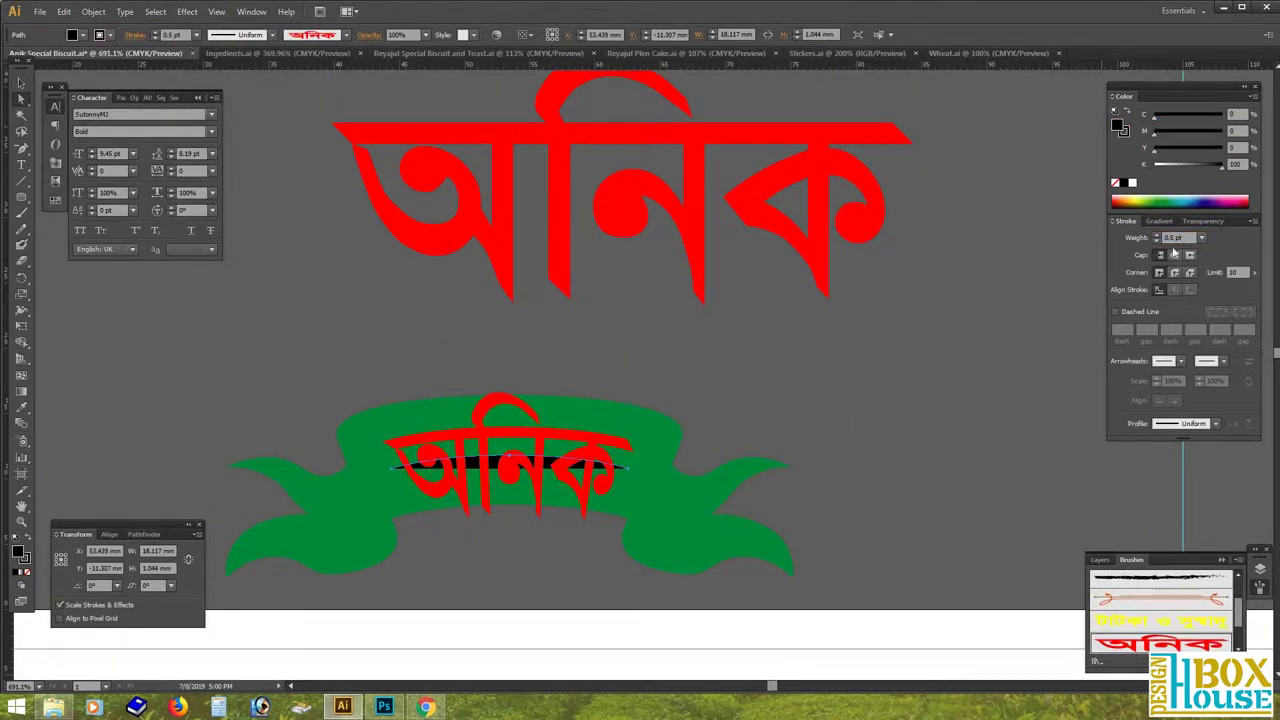
{"action": "type", "text": "0.3"}
{"action": "key", "text": "Return"}
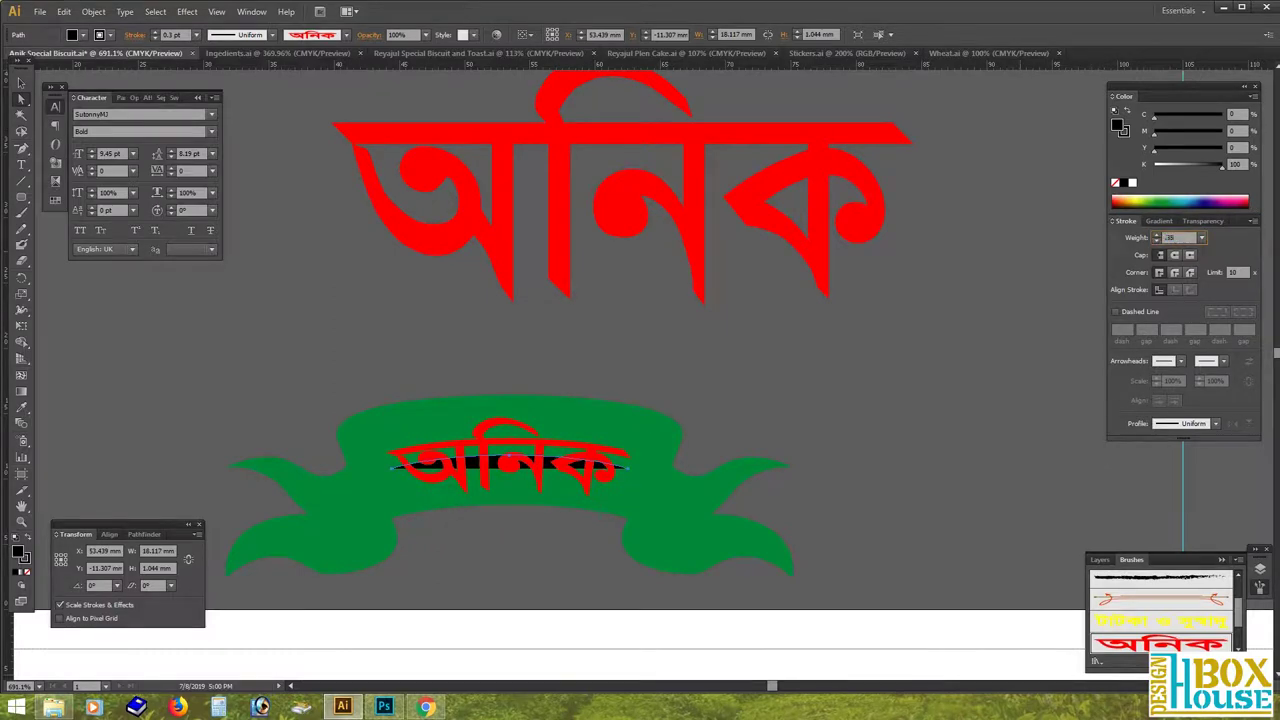
Step: Expand the brushed text, scale it to fit, colour it yellow, and rotate the banner upright
{"action": "left_click", "coordinate": [93, 11]}
{"action": "left_click", "coordinate": [110, 178]}
{"action": "key", "text": "s"}
{"action": "left_click_drag", "start_coordinate": [560, 440], "coordinate": [740, 476]}
{"action": "left_click", "coordinate": [1133, 201]}
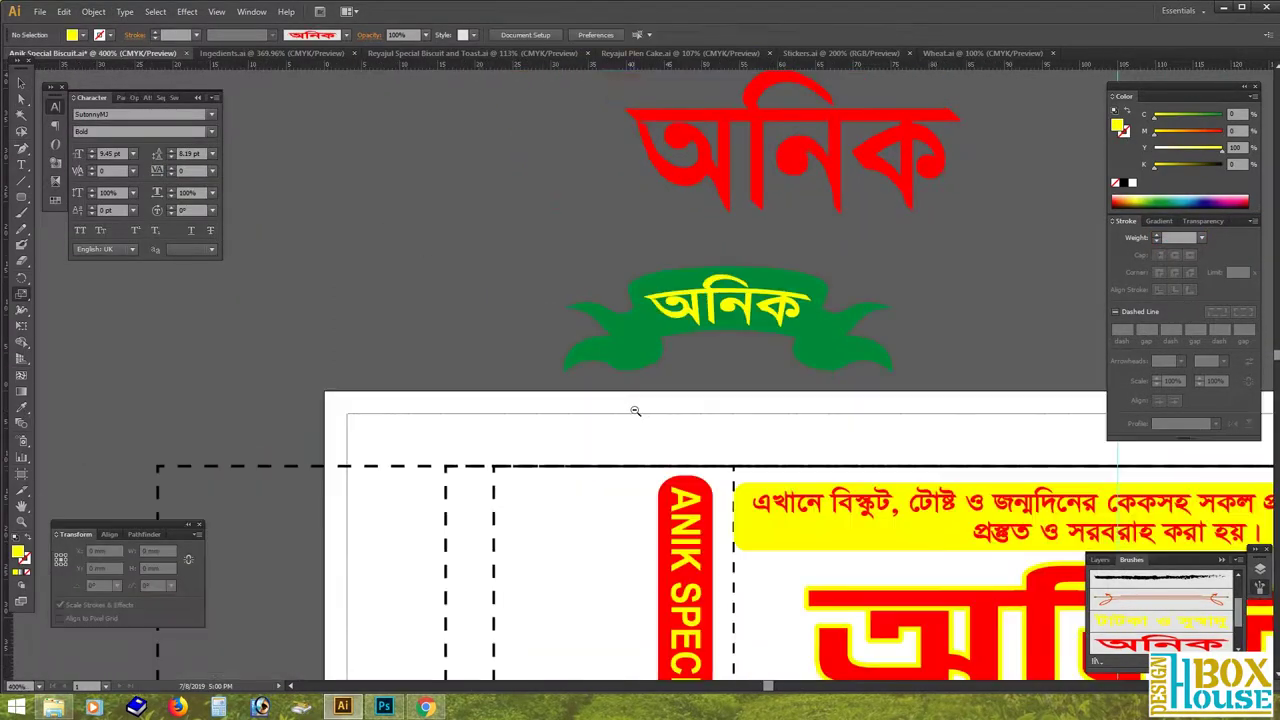
{"action": "key", "text": "ctrl+minus"}
{"action": "key", "text": "ctrl+minus"}
{"action": "key", "text": "r"}
{"action": "left_click_drag", "start_coordinate": [741, 393], "coordinate": [590, 388]}
{"action": "scroll", "coordinate": [590, 388], "scroll_direction": "down", "scroll_amount": 2}
Step: Fill the ribbon red, then move, rotate and duplicate the স্পেশাল বিস্কুট text beside it
{"action": "left_click", "coordinate": [787, 447]}
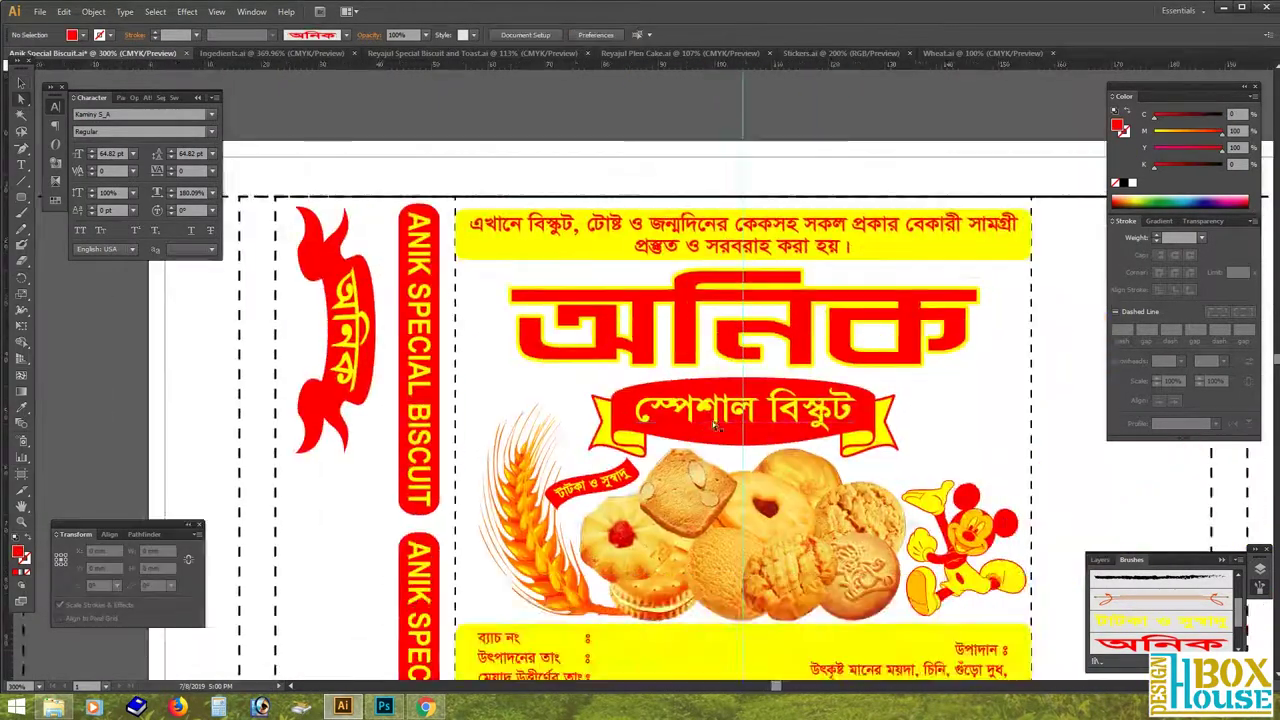
{"action": "left_click_drag", "start_coordinate": [839, 485], "coordinate": [392, 392]}
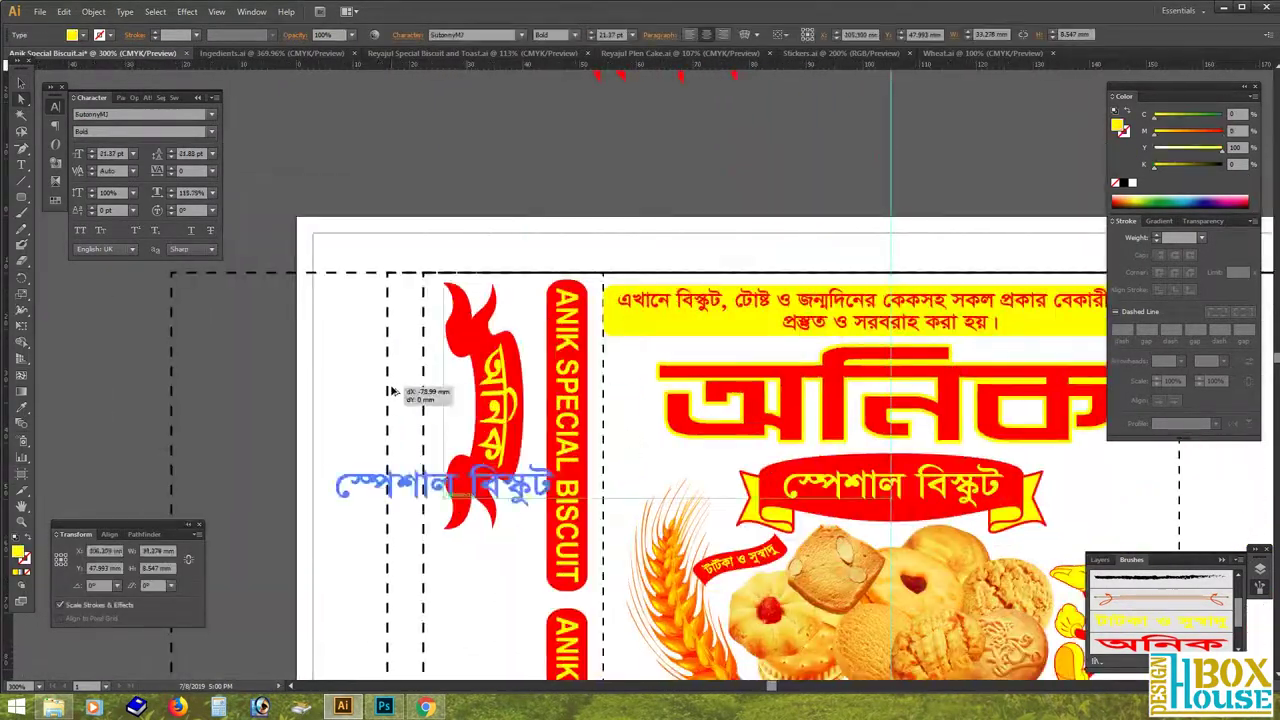
{"action": "left_click_drag", "start_coordinate": [450, 480], "coordinate": [470, 560]}
{"action": "key", "text": "v"}
{"action": "mouse_move", "coordinate": [403, 482]}
{"action": "left_mouse_down"}
{"action": "mouse_move", "coordinate": [283, 447]}
{"action": "mouse_move", "coordinate": [320, 420]}
{"action": "mouse_move", "coordinate": [420, 395]}
{"action": "left_mouse_up"}
{"action": "key", "text": "Return"}
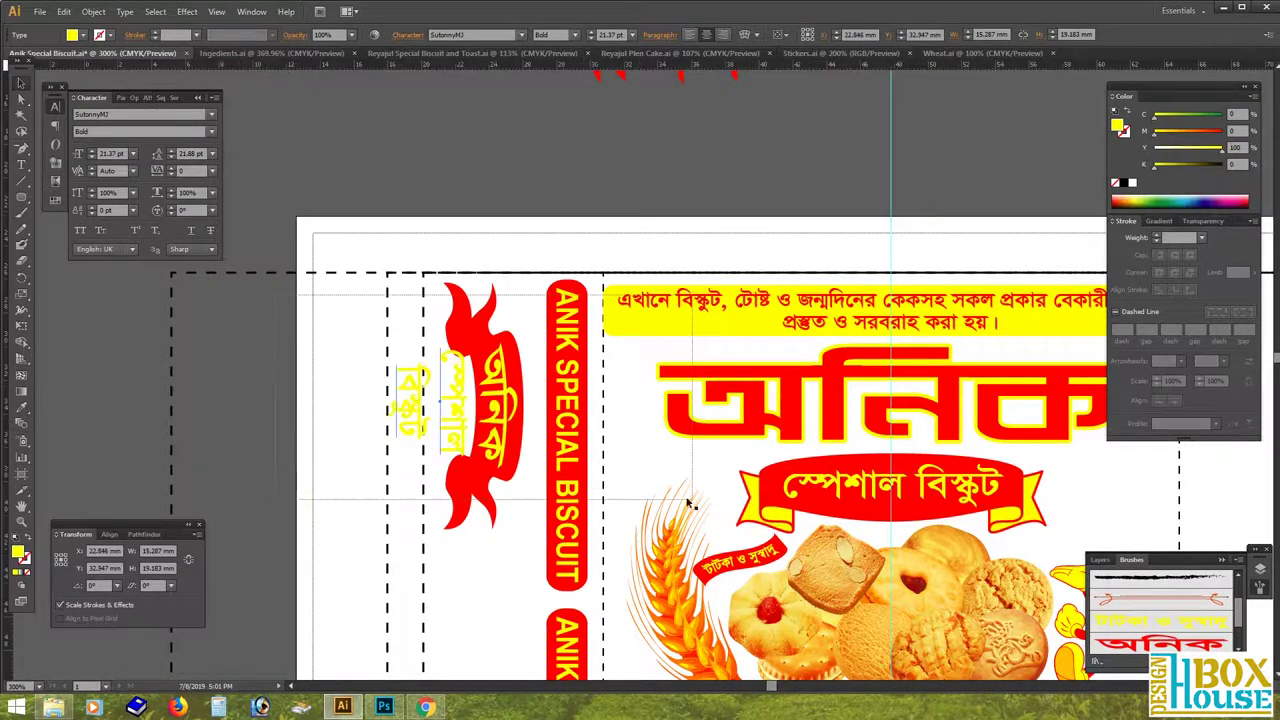
Step: Change the layout of the vertical text beside the banner
{"action": "scroll", "coordinate": [688, 505], "scroll_direction": "up", "scroll_amount": 5}
{"action": "left_click", "coordinate": [357, 414]}
{"action": "scroll", "coordinate": [592, 452], "scroll_direction": "down", "scroll_amount": 2}
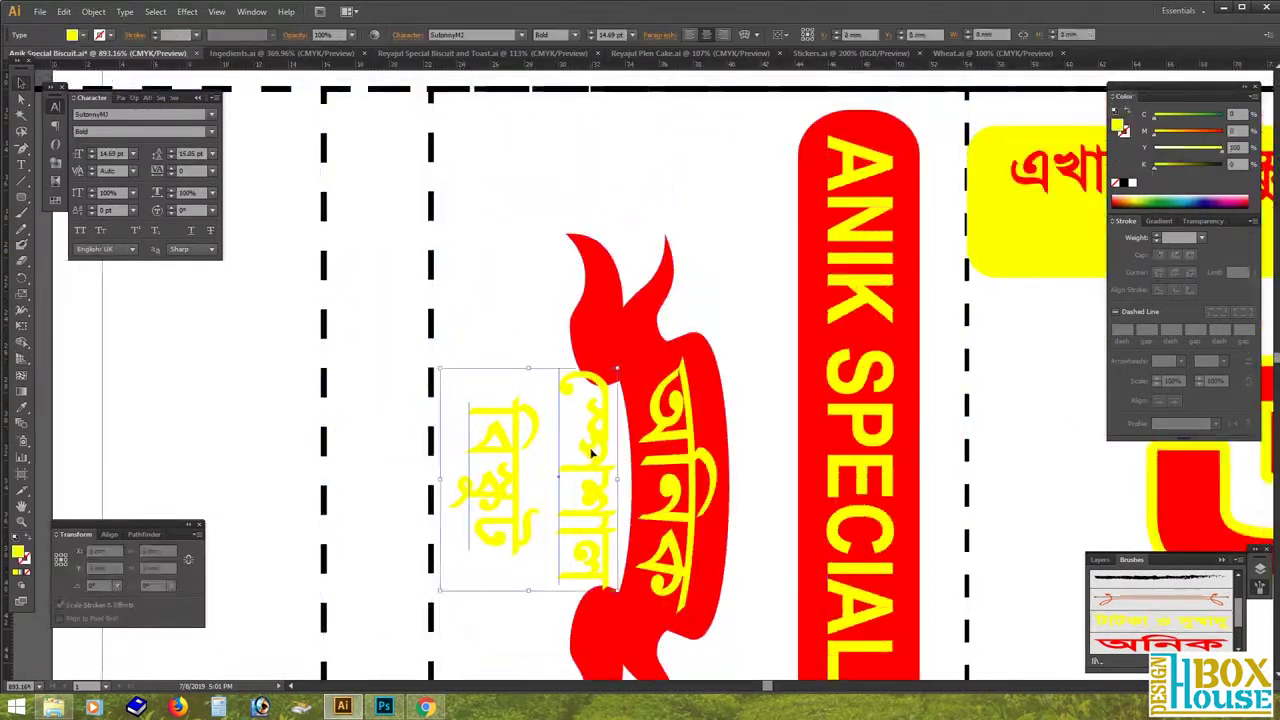
{"action": "scroll", "coordinate": [592, 452], "scroll_direction": "down", "scroll_amount": 1}
{"action": "right_click", "coordinate": [428, 257]}
{"action": "left_click", "coordinate": [448, 265]}
{"action": "key", "text": "Escape"}
Step: Rotate স্পেশাল horizontal and place it under অনিক on the banner
{"action": "key", "text": "ctrl+x"}
{"action": "key", "text": "ctrl+v"}
{"action": "mouse_move", "coordinate": [642, 473]}
{"action": "left_mouse_down"}
{"action": "mouse_move", "coordinate": [447, 375]}
{"action": "mouse_move", "coordinate": [425, 400]}
{"action": "left_mouse_up"}
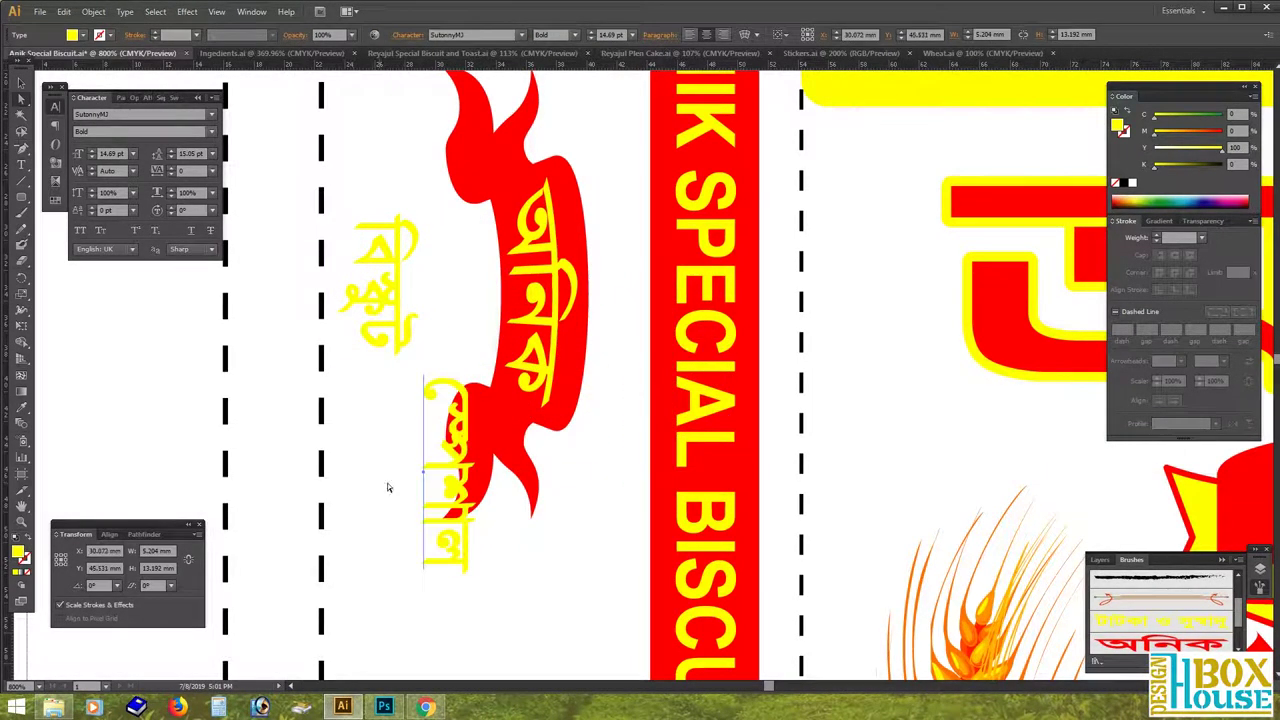
{"action": "left_click_drag", "start_coordinate": [374, 486], "coordinate": [356, 344]}
{"action": "left_click_drag", "start_coordinate": [496, 458], "coordinate": [588, 370]}
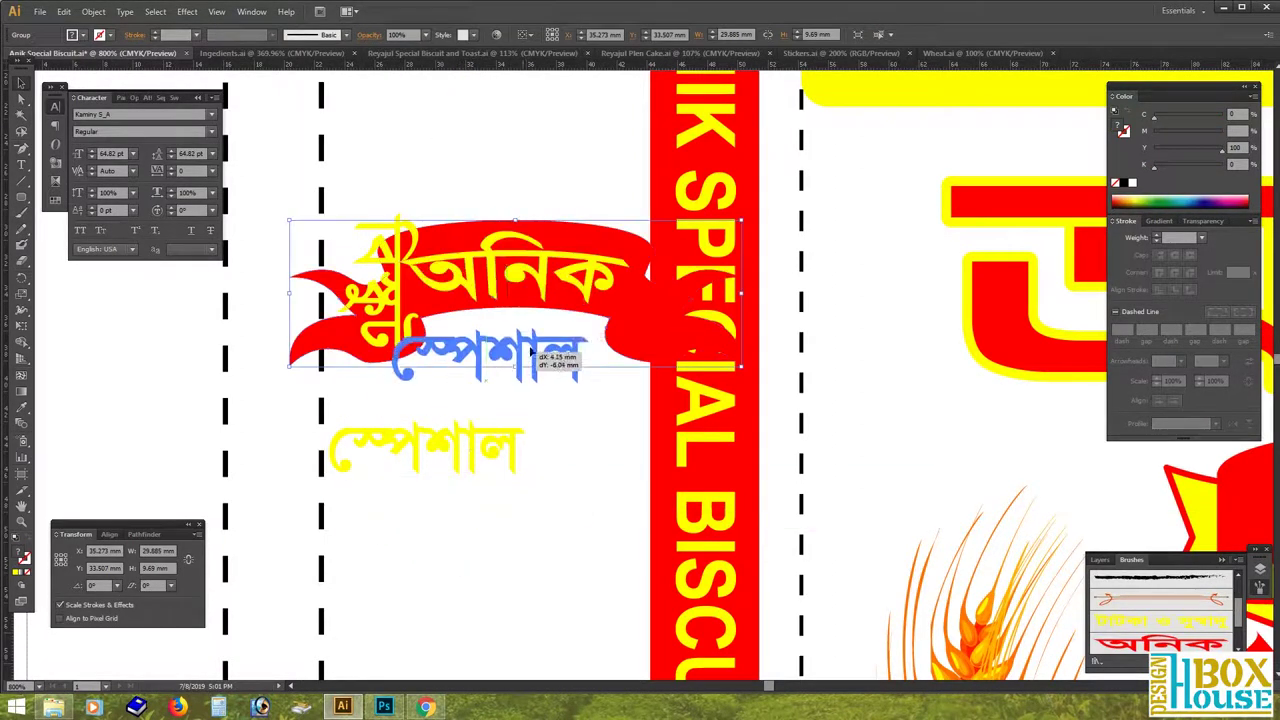
{"action": "left_click", "coordinate": [746, 35]}
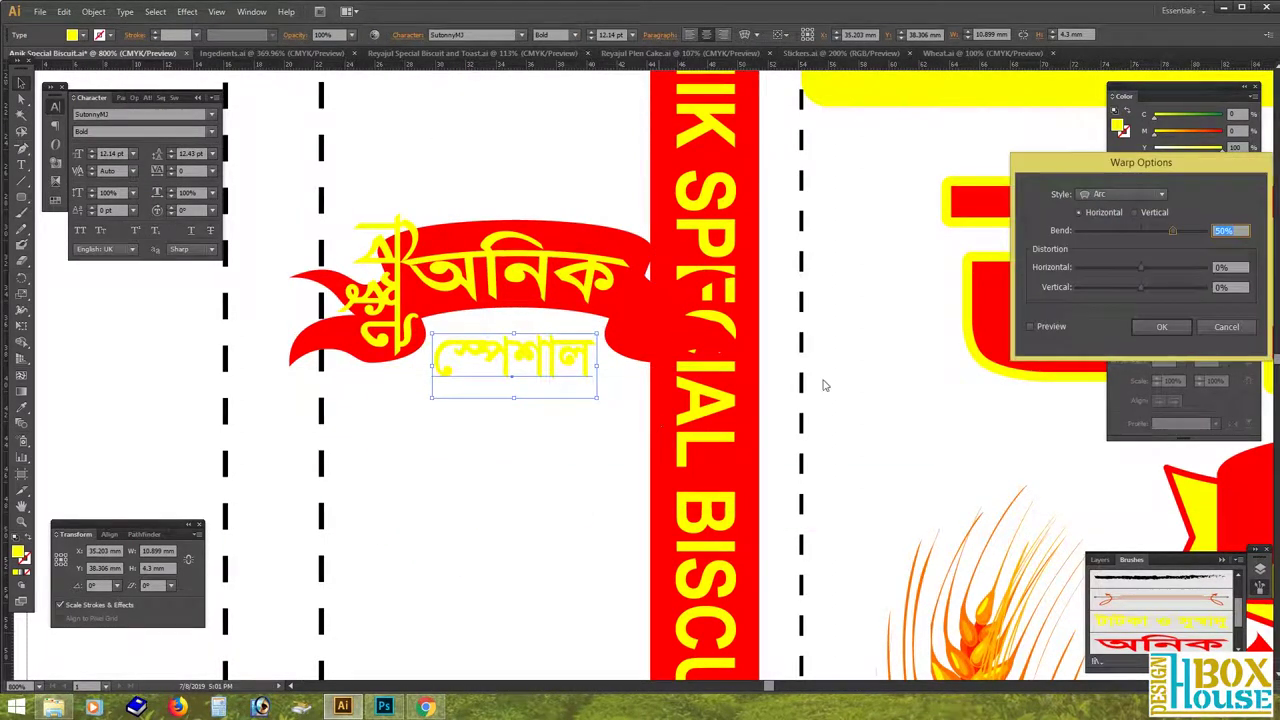
Step: Apply a flattened Arc warp to স্পেশাল, shrink it, outline it and colour it magenta
{"action": "left_click", "coordinate": [1031, 326]}
{"action": "left_click_drag", "start_coordinate": [1178, 228], "coordinate": [1152, 226]}
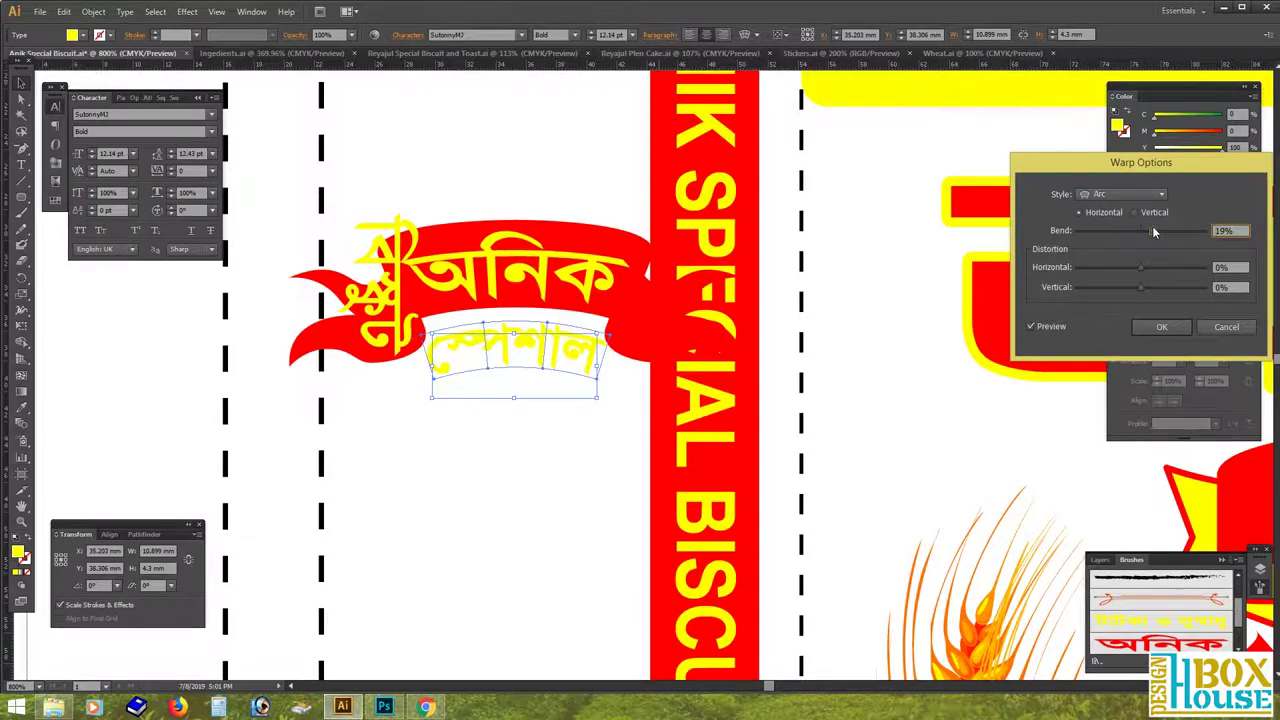
{"action": "left_click", "coordinate": [1161, 327]}
{"action": "left_click_drag", "start_coordinate": [610, 378], "coordinate": [599, 366]}
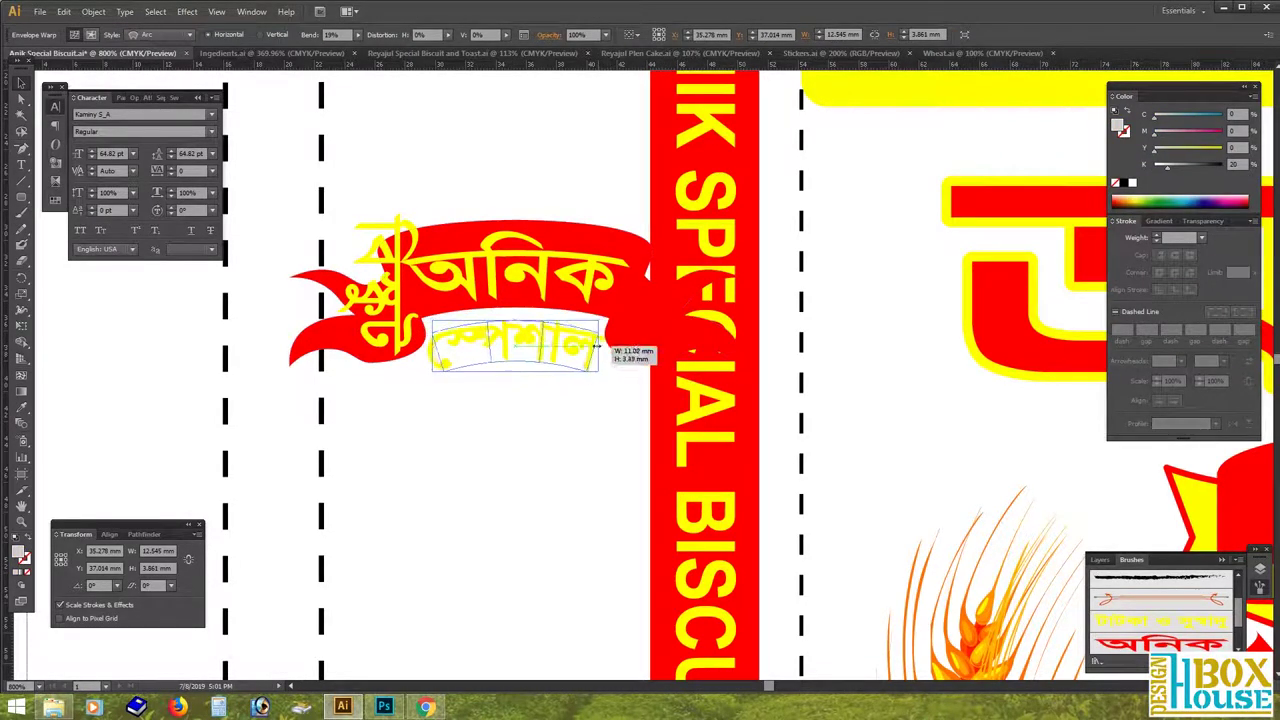
{"action": "left_click", "coordinate": [120, 13]}
{"action": "left_click", "coordinate": [160, 215]}
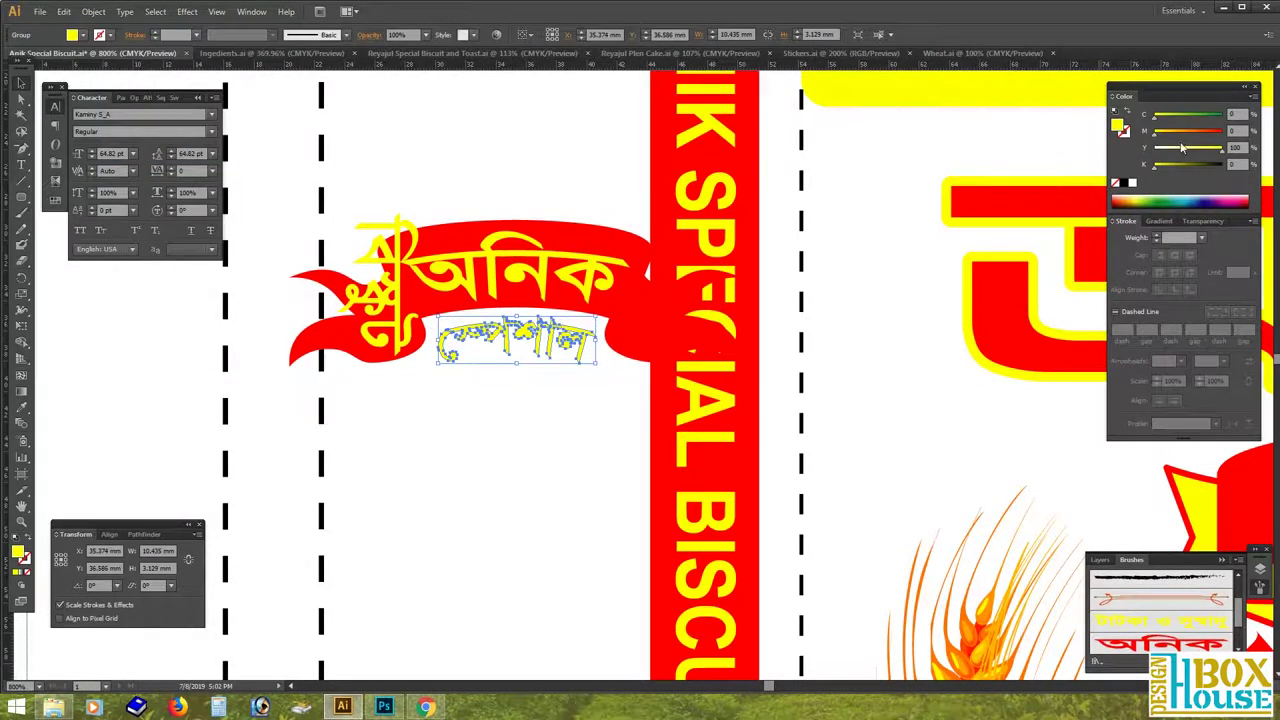
Step: Fit বিস্কুট under the banner as outlined red lettering with a yellow stroke
{"action": "left_click", "coordinate": [422, 355]}
{"action": "left_click_drag", "start_coordinate": [422, 355], "coordinate": [371, 529]}
{"action": "mouse_move", "coordinate": [400, 457]}
{"action": "left_mouse_down"}
{"action": "mouse_move", "coordinate": [514, 443]}
{"action": "mouse_move", "coordinate": [506, 369]}
{"action": "mouse_move", "coordinate": [586, 443]}
{"action": "mouse_move", "coordinate": [573, 456]}
{"action": "left_mouse_up"}
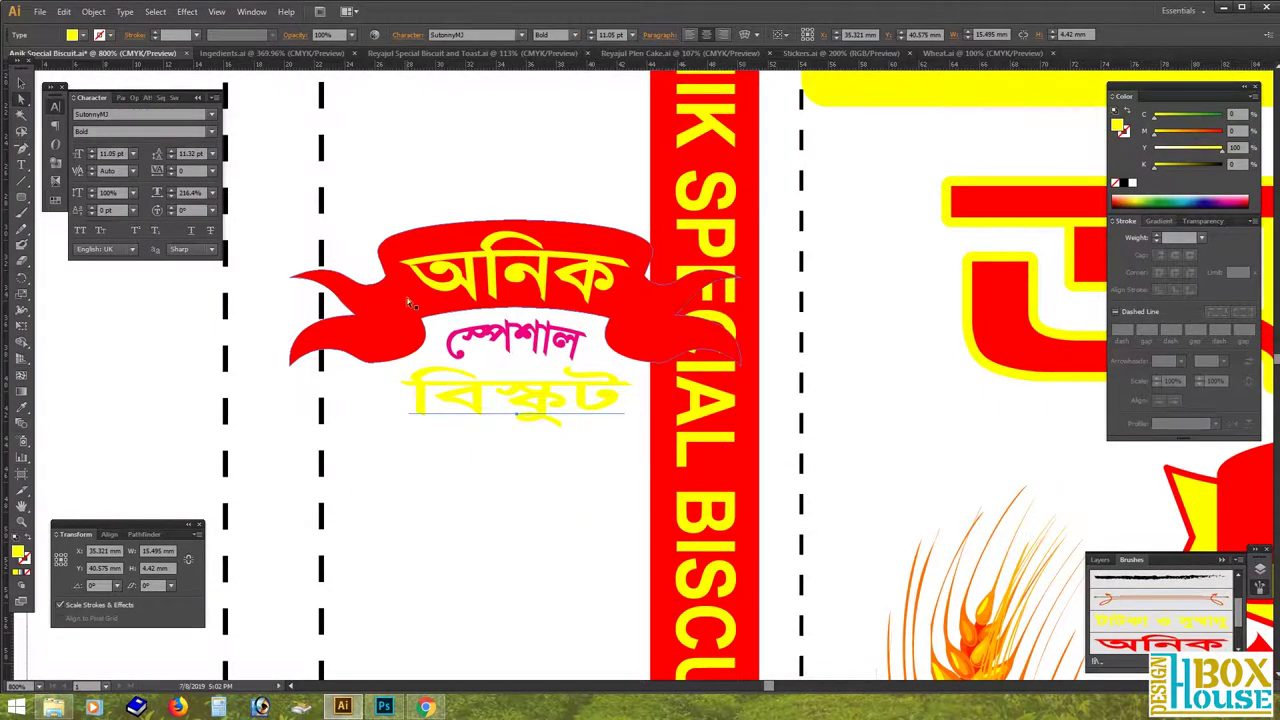
{"action": "key", "text": "ctrl+shift+o"}
{"action": "left_click", "coordinate": [1221, 136]}
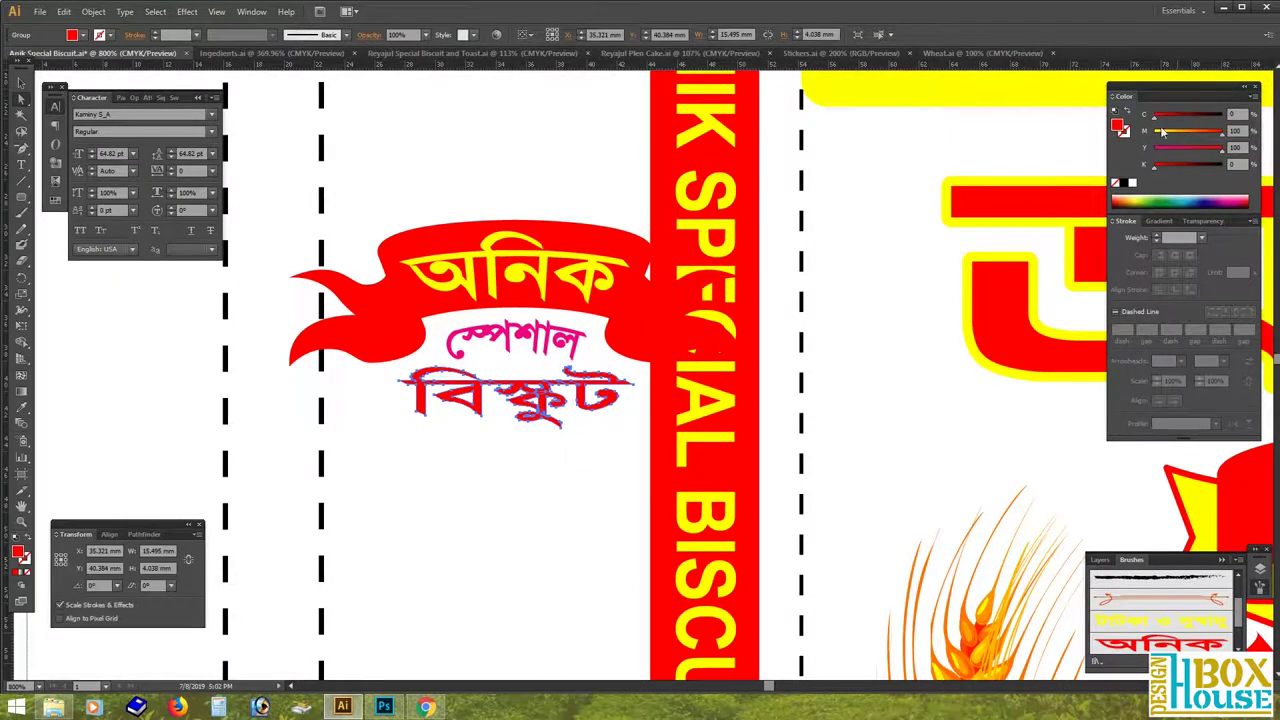
{"action": "left_click", "coordinate": [1156, 234]}
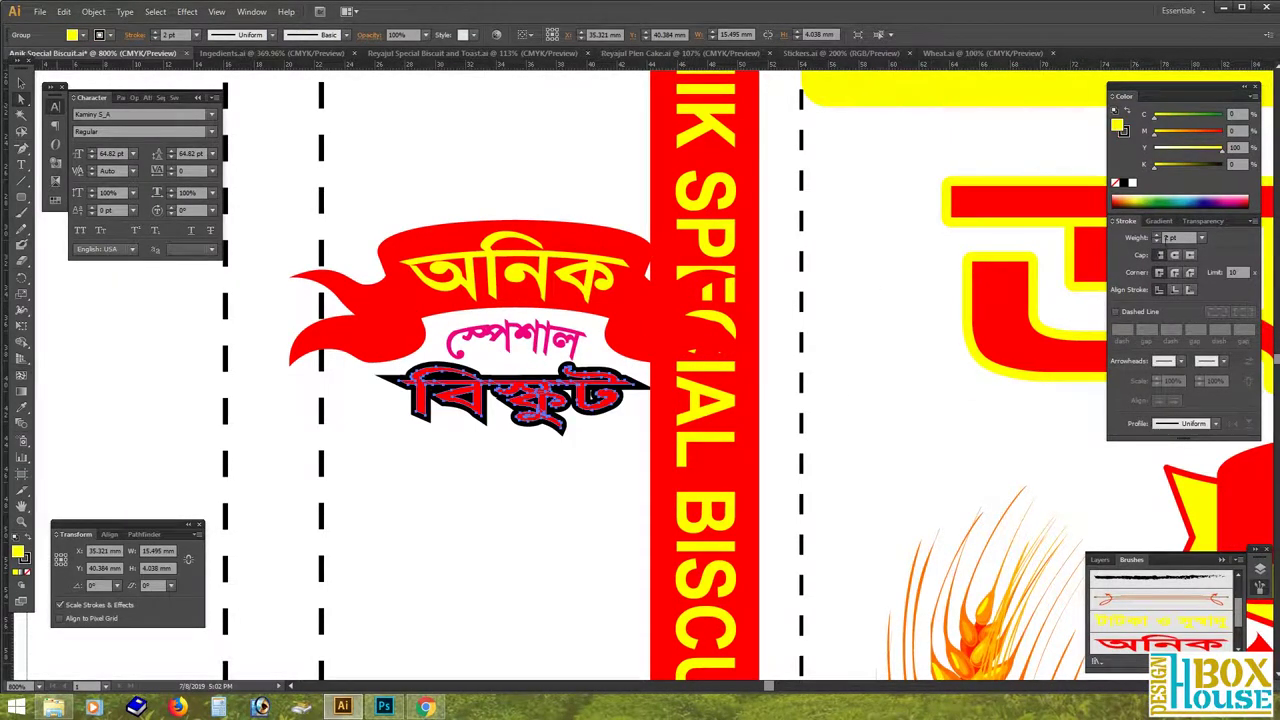
{"action": "left_click", "coordinate": [1190, 147]}
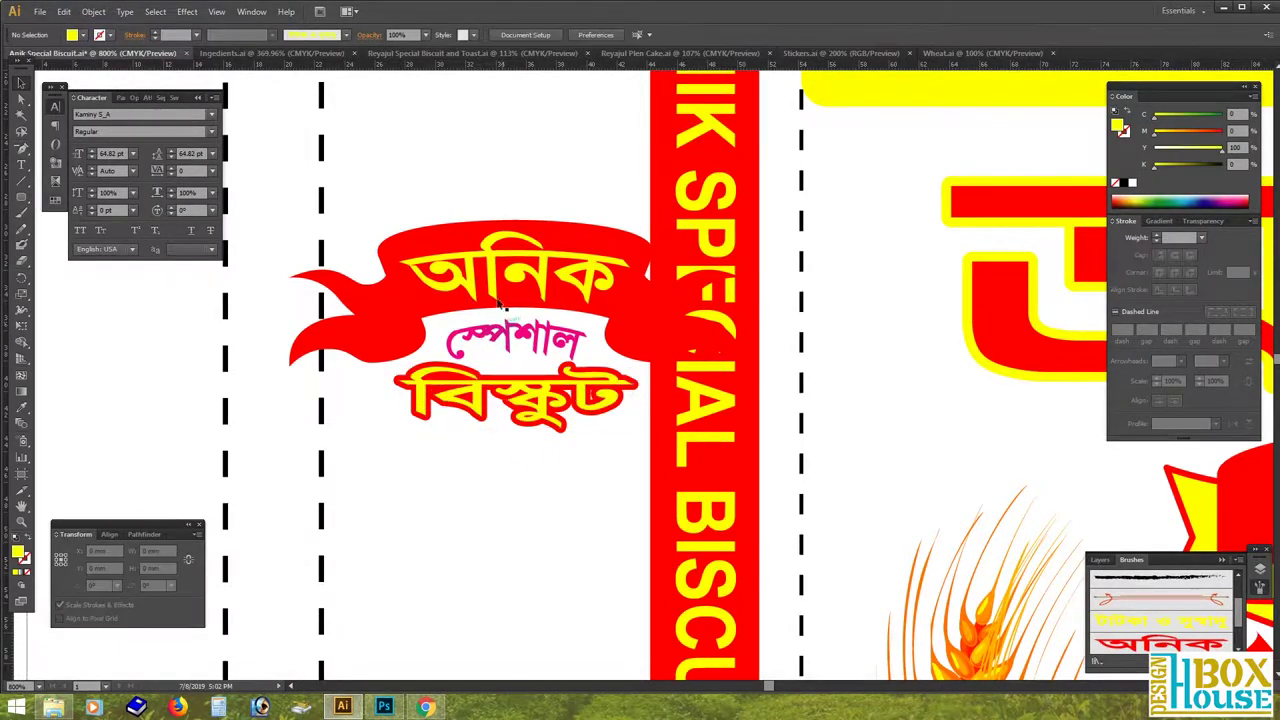
Step: Rotate the logo 90° so it stands vertically in the side flap
{"action": "key", "text": "r"}
{"action": "mouse_move", "coordinate": [663, 366]}
{"action": "left_mouse_down"}
{"action": "mouse_move", "coordinate": [582, 380]}
{"action": "mouse_move", "coordinate": [540, 460]}
{"action": "left_mouse_up"}
{"action": "key", "text": "ctrl+minus"}
{"action": "key", "text": "ctrl+minus"}
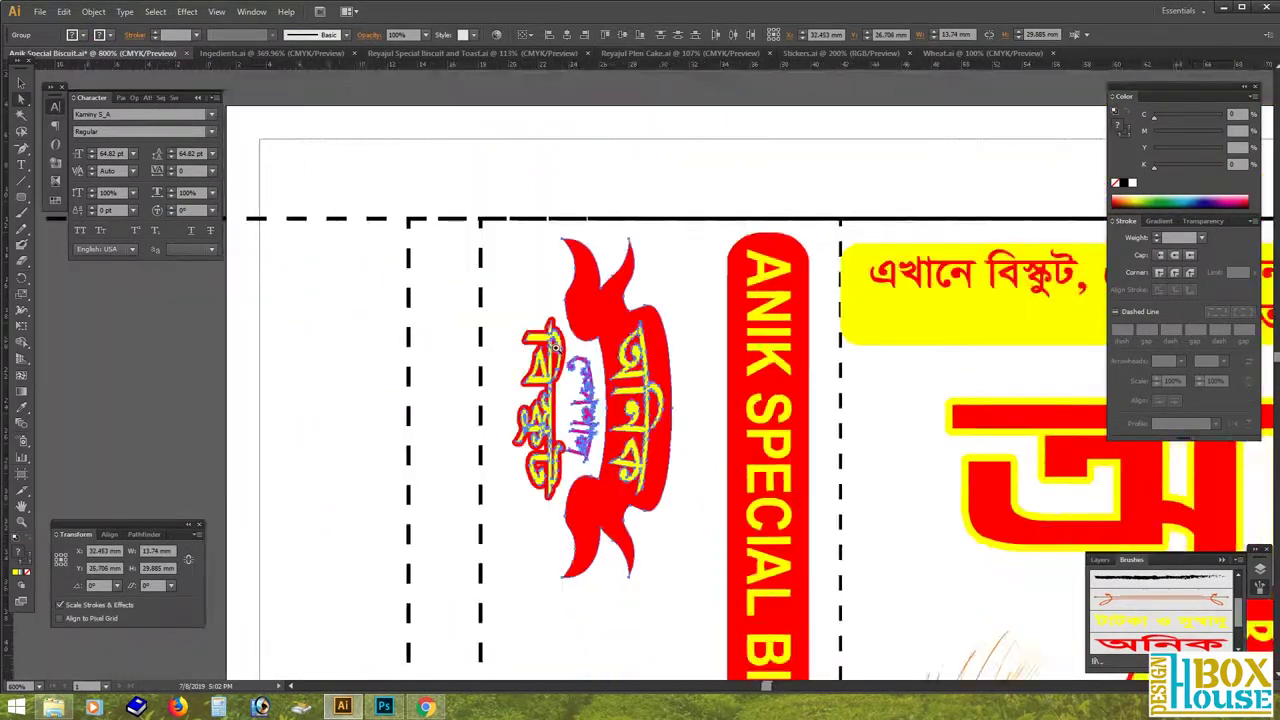
Step: Nudge the small lettering and move the logo further down the side flap
{"action": "key", "text": "Tab"}
{"action": "key", "text": "ctrl+plus"}
{"action": "key", "text": "ctrl+plus"}
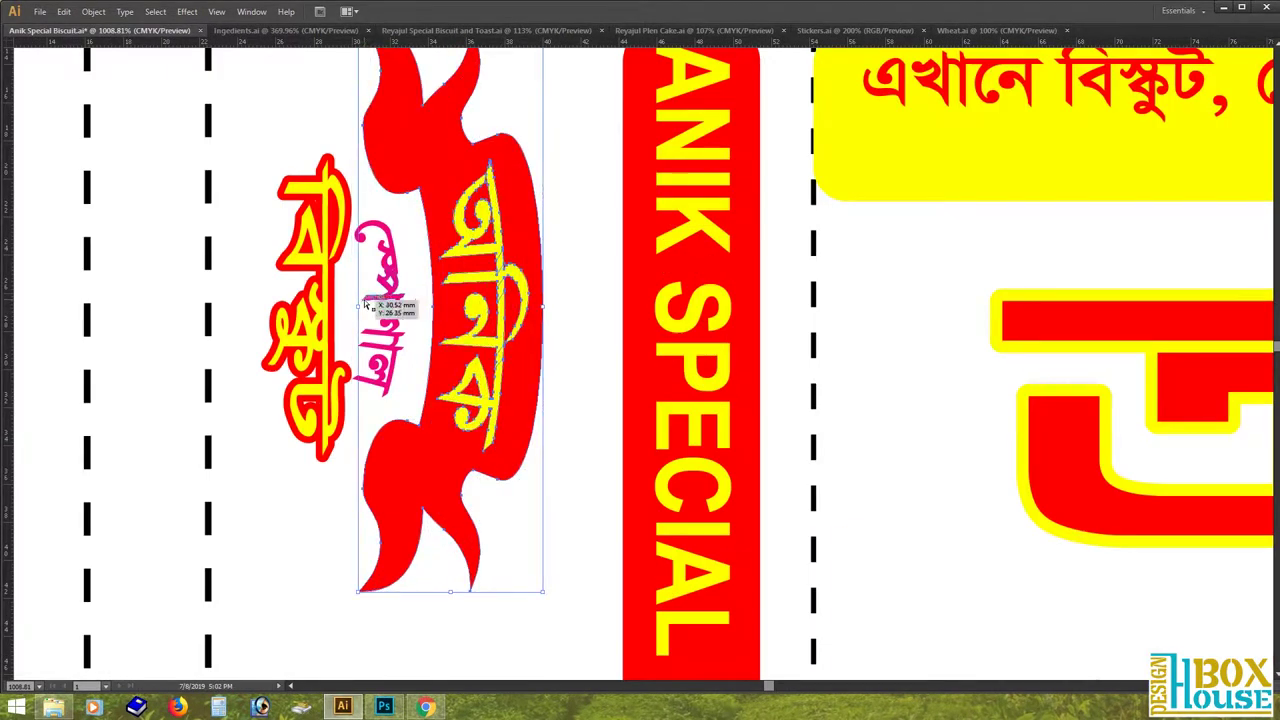
{"action": "left_click_drag", "start_coordinate": [484, 292], "coordinate": [747, 418]}
{"action": "key", "text": "ctrl+minus"}
{"action": "key", "text": "ctrl+minus"}
{"action": "key", "text": "ctrl+minus"}
{"action": "left_click_drag", "start_coordinate": [688, 412], "coordinate": [471, 371]}
{"action": "right_click", "coordinate": [471, 371]}
{"action": "key", "text": "Tab"}
Step: Duplicate the logo with a yellow banner and move it to the flap's top
{"action": "left_click_drag", "start_coordinate": [470, 250], "coordinate": [470, 433]}
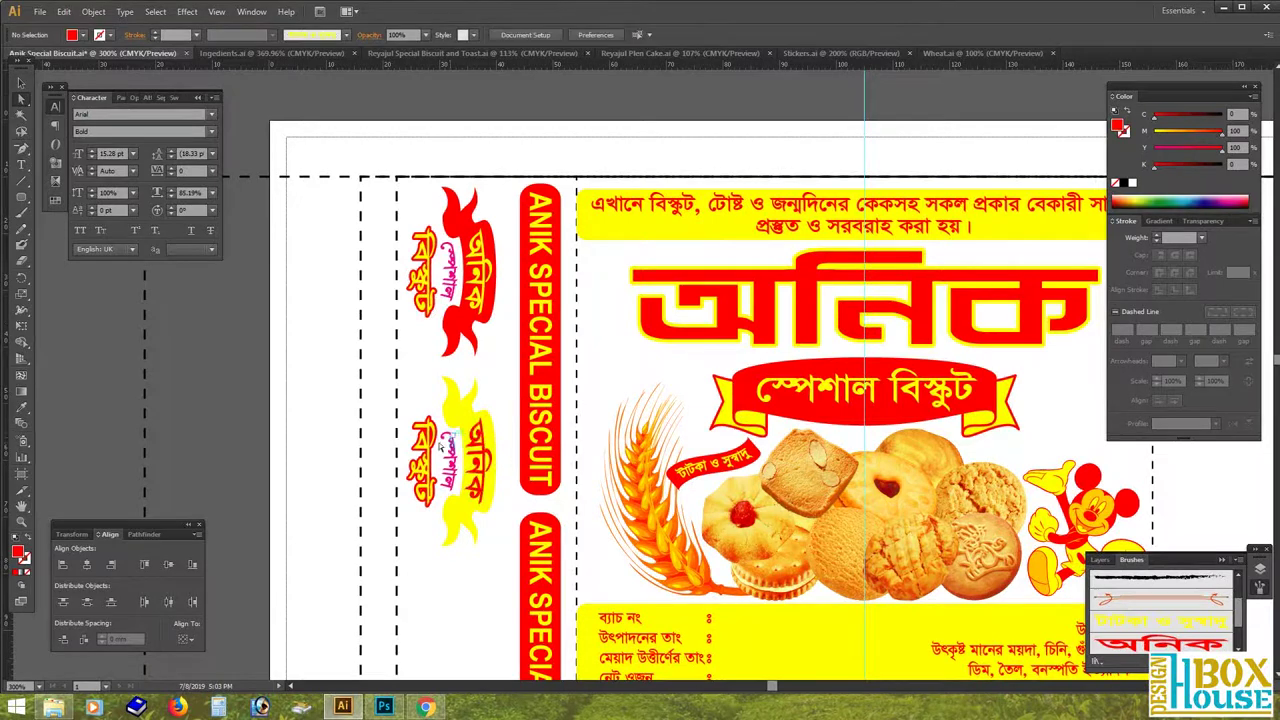
{"action": "scroll", "coordinate": [457, 406], "scroll_direction": "up", "scroll_amount": 4}
{"action": "left_click", "coordinate": [395, 407]}
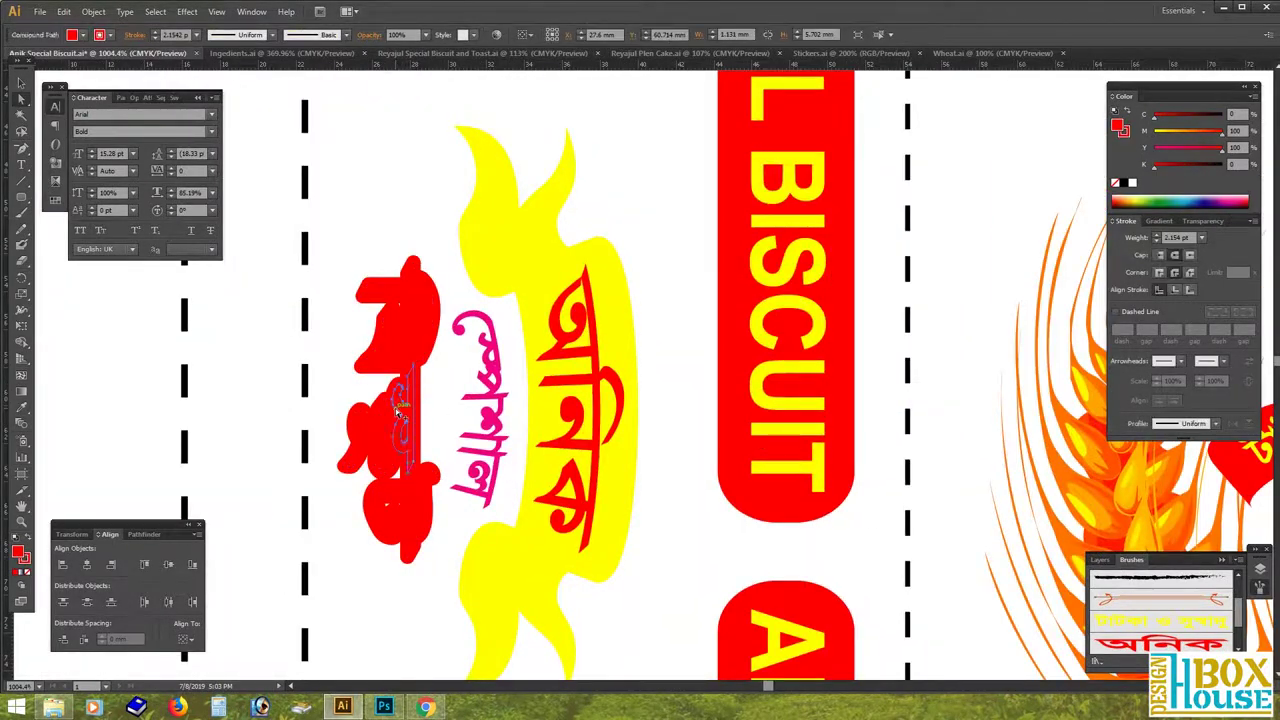
{"action": "left_click", "coordinate": [925, 257]}
{"action": "scroll", "coordinate": [925, 257], "scroll_direction": "down", "scroll_amount": 4}
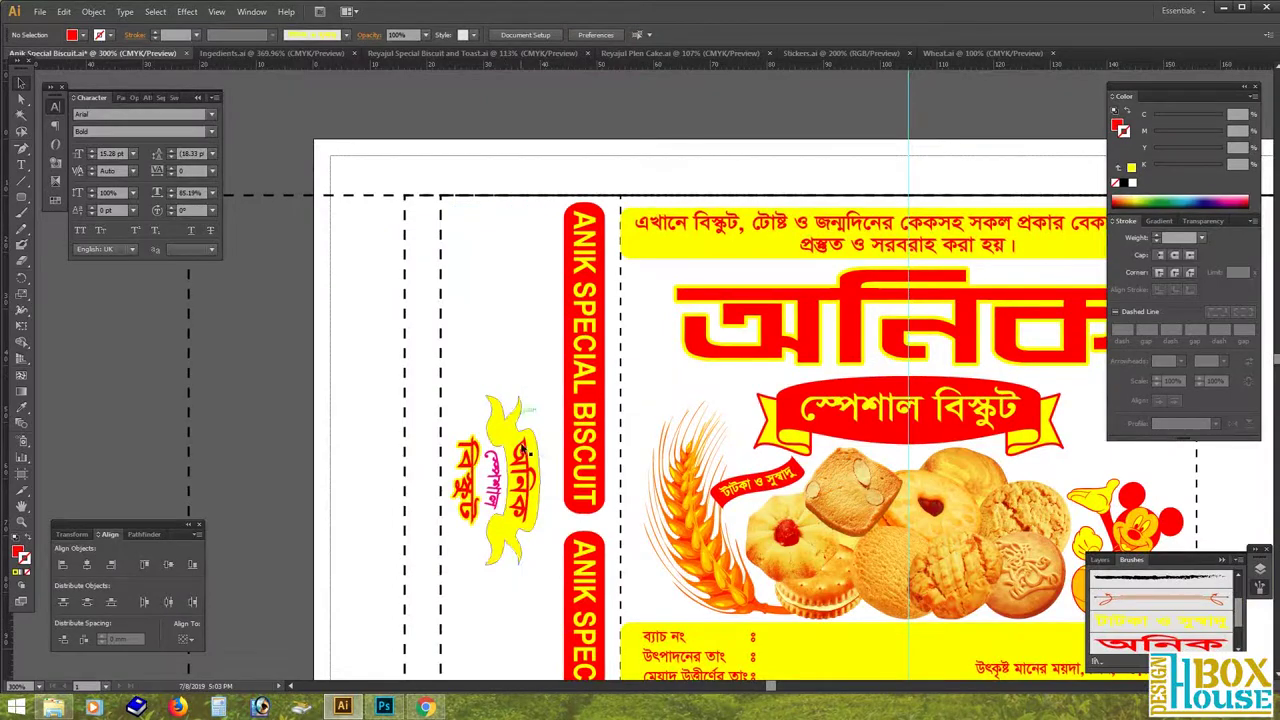
{"action": "left_click_drag", "start_coordinate": [527, 453], "coordinate": [527, 261]}
{"action": "key", "text": "Tab"}
{"action": "mouse_move", "coordinate": [357, 145]}
{"action": "left_mouse_down"}
{"action": "mouse_move", "coordinate": [357, 337]}
{"action": "mouse_move", "coordinate": [357, 150]}
{"action": "left_mouse_up"}
{"action": "scroll", "coordinate": [305, 75], "scroll_direction": "up", "scroll_amount": 6}
Step: Draw a red star on the yellow banner, deleting the misplaced first attempt
{"action": "key", "text": "Tab"}
{"action": "left_click_drag", "start_coordinate": [22, 196], "coordinate": [80, 268]}
{"action": "left_click_drag", "start_coordinate": [391, 337], "coordinate": [429, 349]}
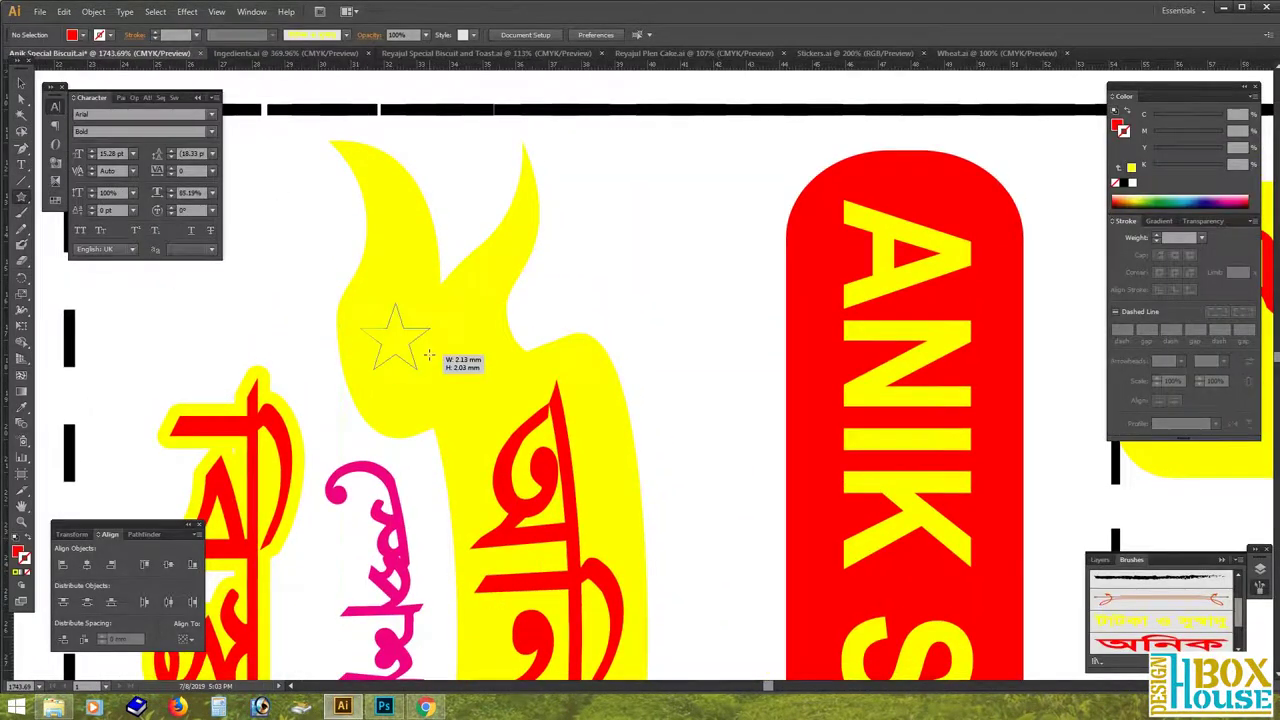
{"action": "scroll", "coordinate": [540, 383], "scroll_direction": "down", "scroll_amount": 2}
{"action": "scroll", "coordinate": [540, 383], "scroll_direction": "down", "scroll_amount": 2}
{"action": "key", "text": "Delete"}
{"action": "left_click_drag", "start_coordinate": [22, 196], "coordinate": [80, 200]}
{"action": "scroll", "coordinate": [465, 242], "scroll_direction": "up", "scroll_amount": 2}
Step: Draw a 3.7 mm star at the banner's upper end and add a second star lower down
{"action": "left_click_drag", "start_coordinate": [465, 242], "coordinate": [497, 257]}
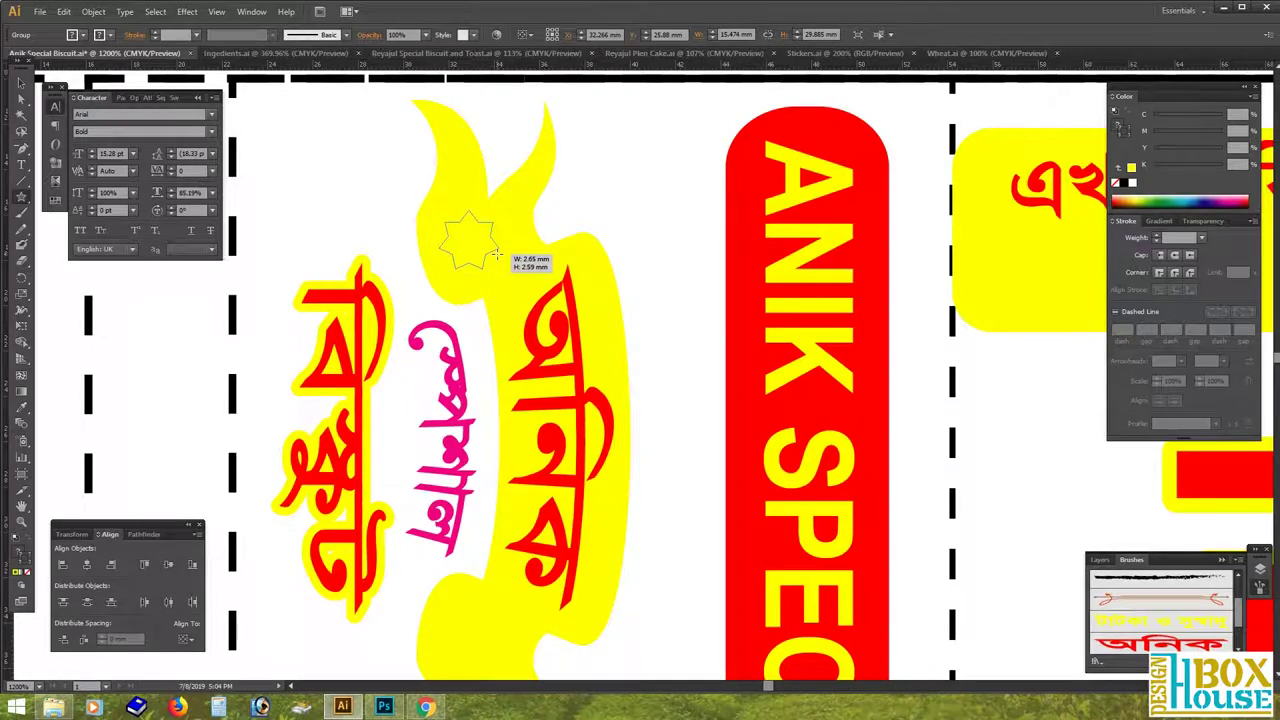
{"action": "left_click_drag", "start_coordinate": [497, 257], "coordinate": [443, 471]}
{"action": "scroll", "coordinate": [413, 186], "scroll_direction": "down", "scroll_amount": 1}
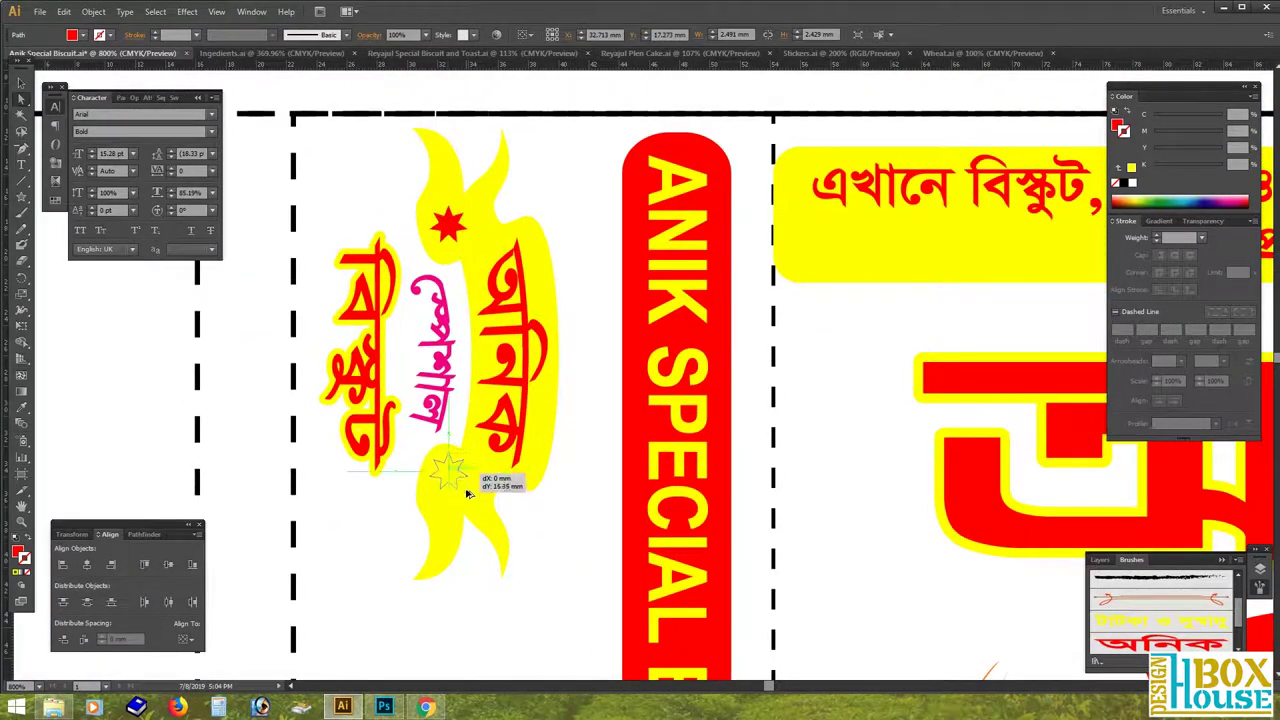
{"action": "left_click", "coordinate": [539, 275]}
Step: Send the yellow banner behind the stars and lettering, then select the whole logo
{"action": "key", "text": "ctrl+shift+bracketright"}
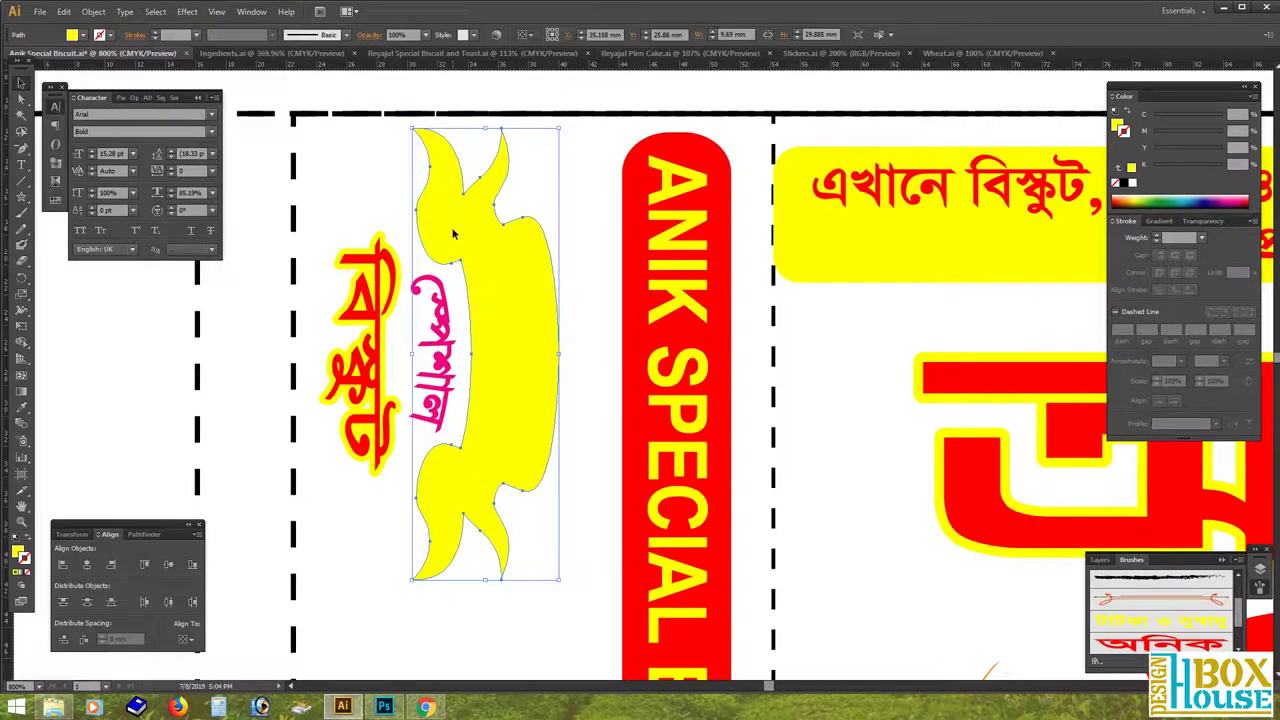
{"action": "key", "text": "ctrl+z"}
{"action": "key", "text": "ctrl+y"}
{"action": "left_click", "coordinate": [456, 238]}
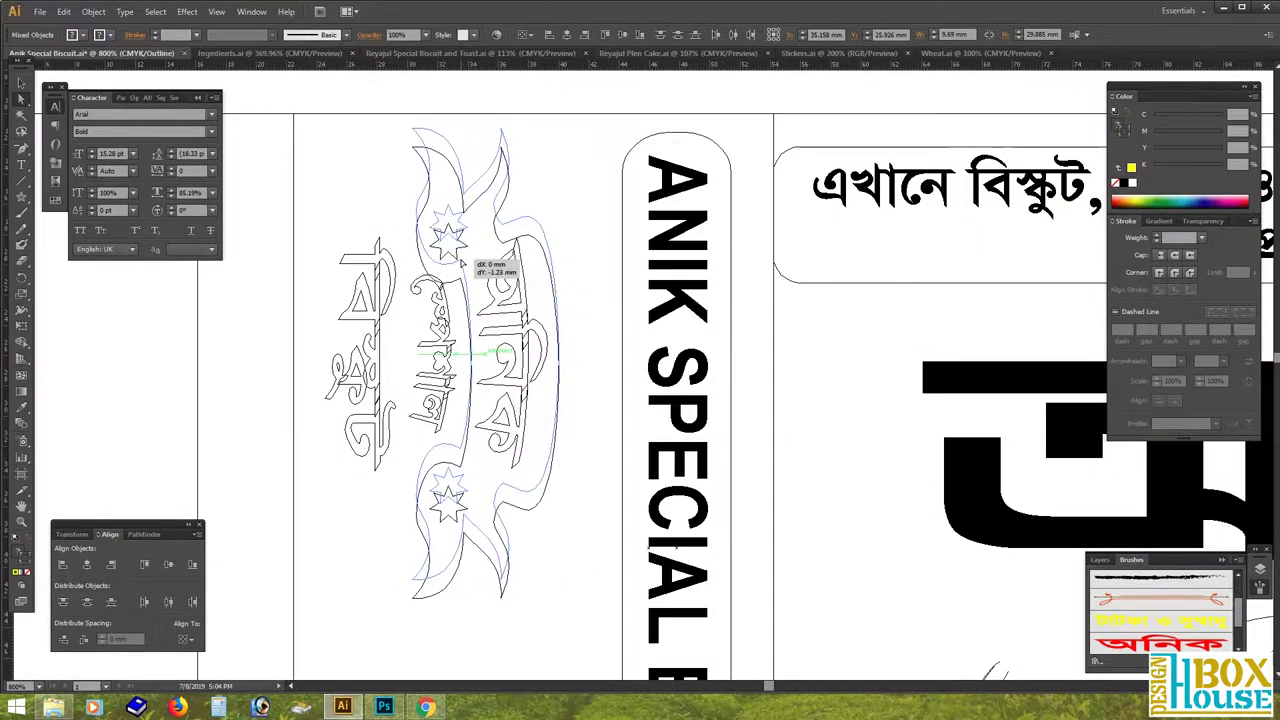
{"action": "key", "text": "ctrl+y"}
{"action": "right_click", "coordinate": [500, 297]}
{"action": "left_click", "coordinate": [543, 406]}
{"action": "right_click", "coordinate": [500, 366]}
{"action": "left_click", "coordinate": [476, 408]}
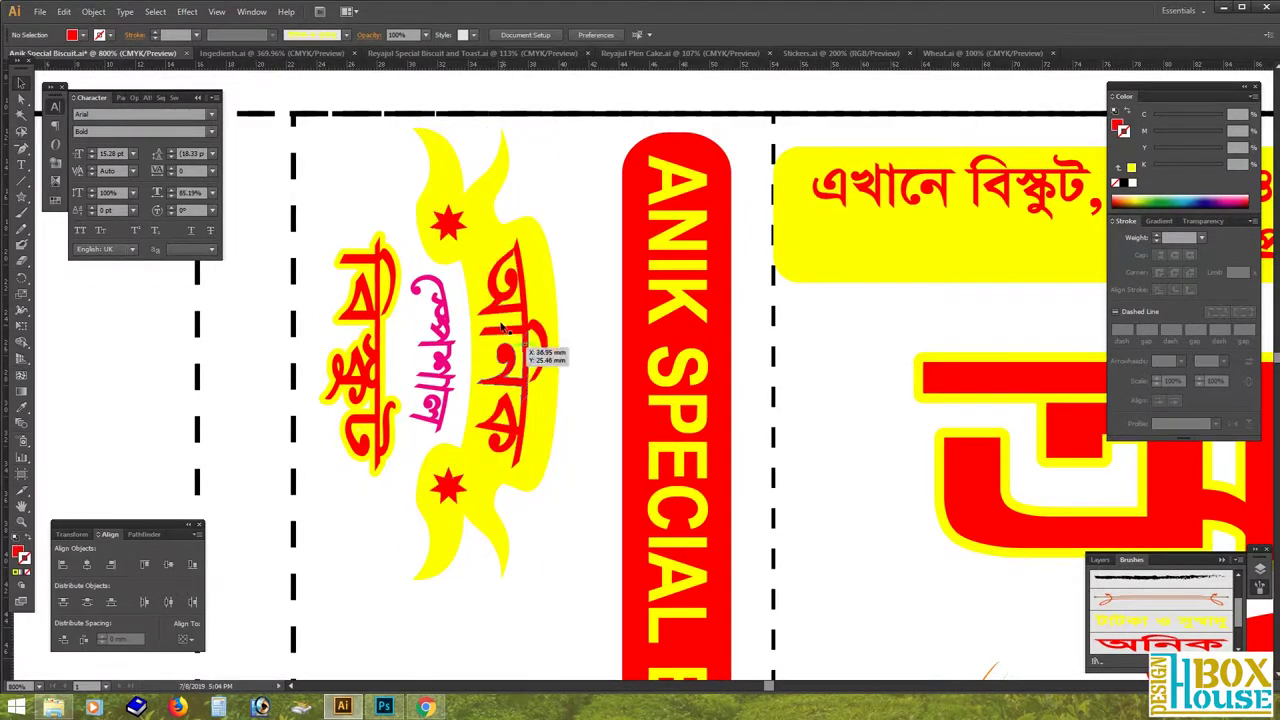
{"action": "key", "text": "Tab"}
{"action": "left_click", "coordinate": [490, 297]}
{"action": "key", "text": "ctrl+minus"}
{"action": "key", "text": "ctrl+minus"}
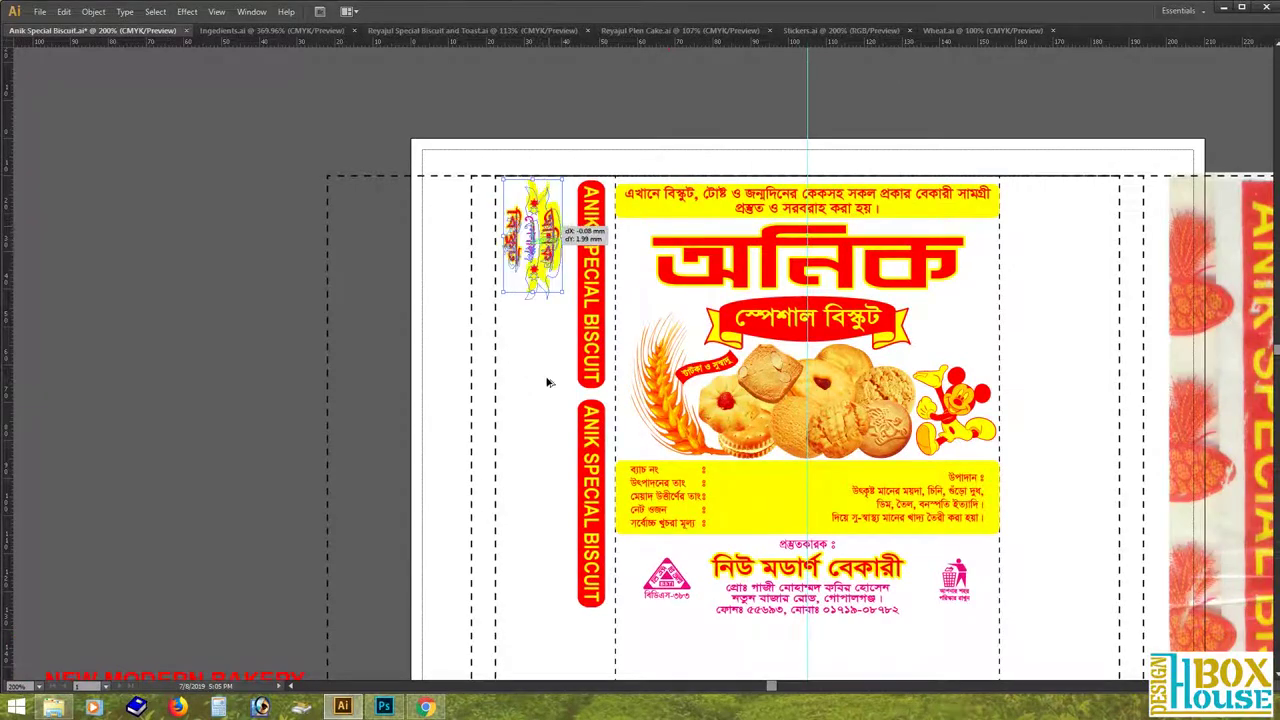
Step: Place a copy of the starred logo lower on the side flap
{"action": "left_click_drag", "start_coordinate": [445, 180], "coordinate": [483, 345]}
{"action": "scroll", "coordinate": [483, 345], "scroll_direction": "down", "scroll_amount": 3}
{"action": "scroll", "coordinate": [483, 345], "scroll_direction": "up", "scroll_amount": 3}
{"action": "scroll", "coordinate": [500, 370], "scroll_direction": "down", "scroll_amount": 3, "text": "alt"}
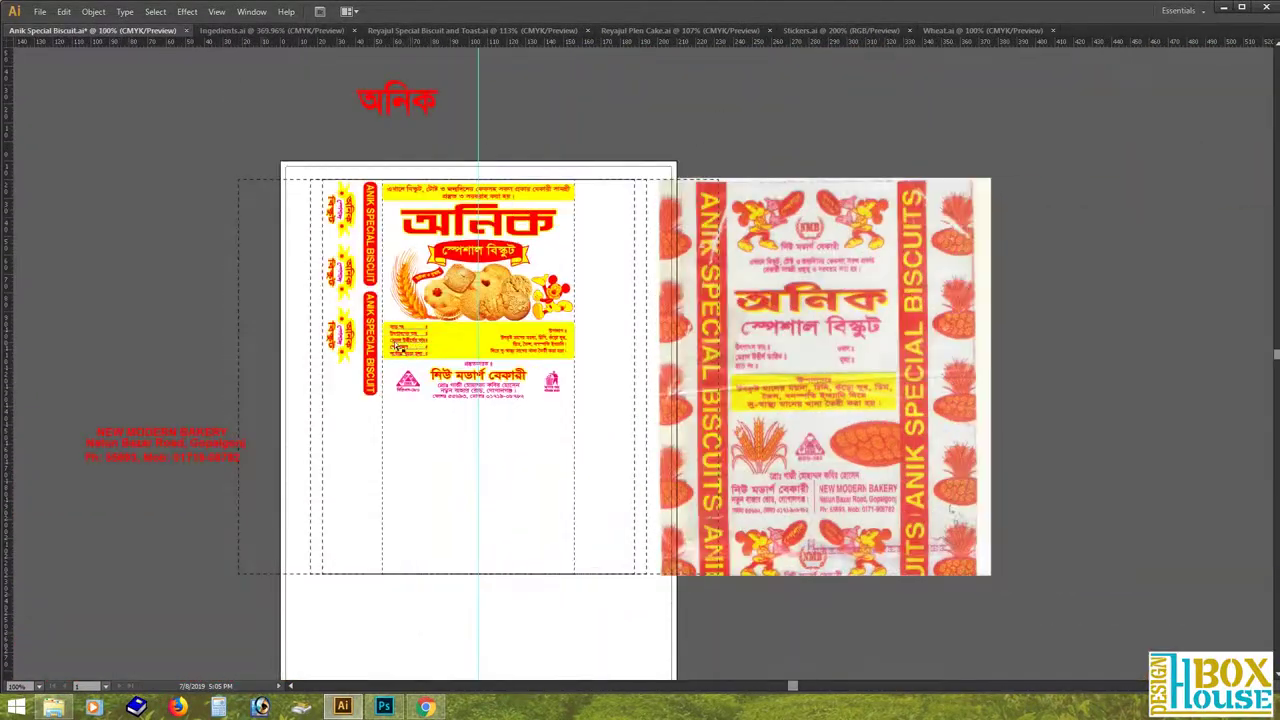
{"action": "scroll", "coordinate": [520, 395], "scroll_direction": "up", "scroll_amount": 4, "text": "alt"}
{"action": "scroll", "coordinate": [529, 405], "scroll_direction": "down", "scroll_amount": 1, "text": "alt"}
{"action": "scroll", "coordinate": [423, 423], "scroll_direction": "up", "scroll_amount": 4, "text": "alt"}
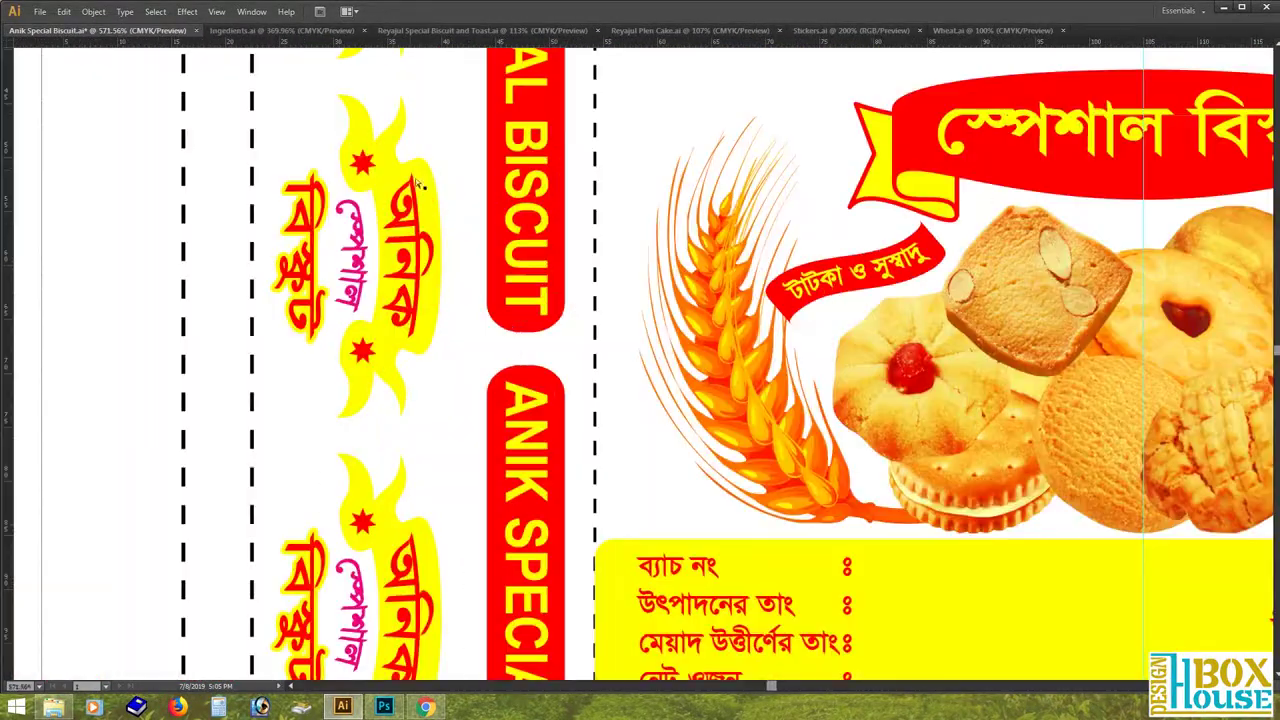
{"action": "key", "text": "Tab"}
{"action": "key", "text": "ctrl+shift+a"}
{"action": "scroll", "coordinate": [531, 440], "scroll_direction": "down", "scroll_amount": 3, "text": "alt"}
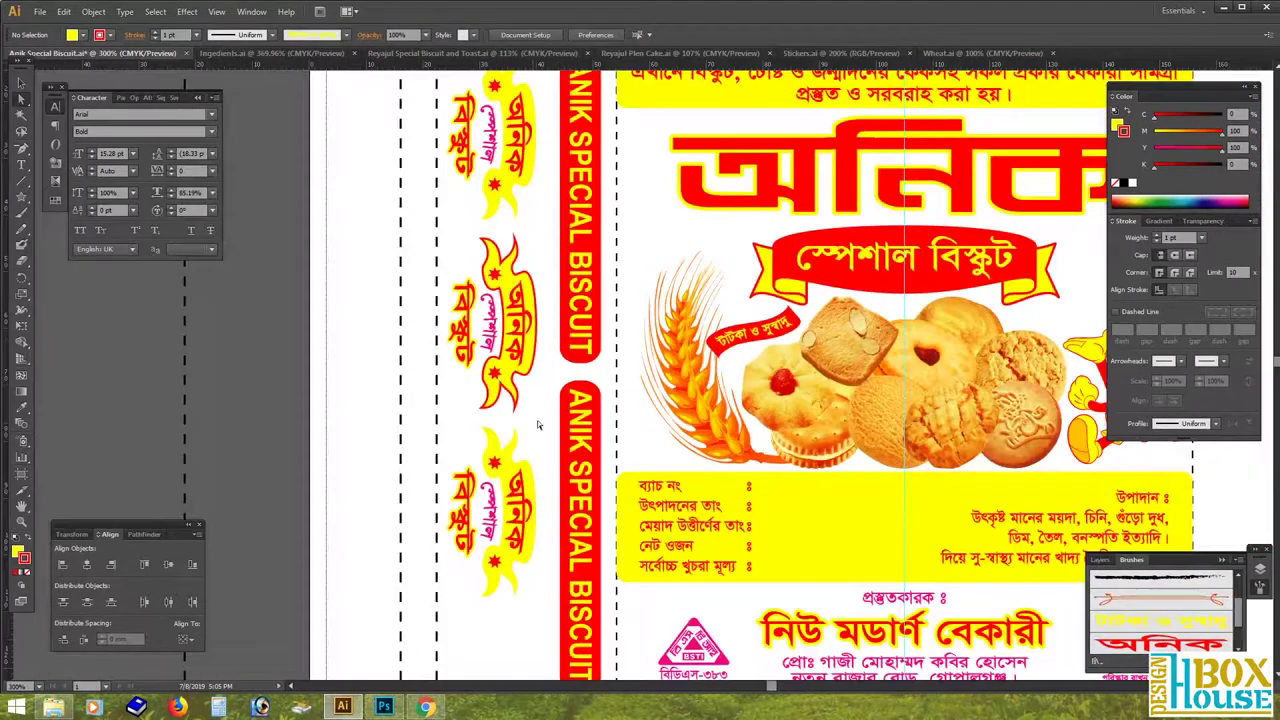
{"action": "scroll", "coordinate": [531, 440], "scroll_direction": "up", "scroll_amount": 2, "text": "alt"}
{"action": "key", "text": "Tab"}
{"action": "scroll", "coordinate": [462, 435], "scroll_direction": "down", "scroll_amount": 5}
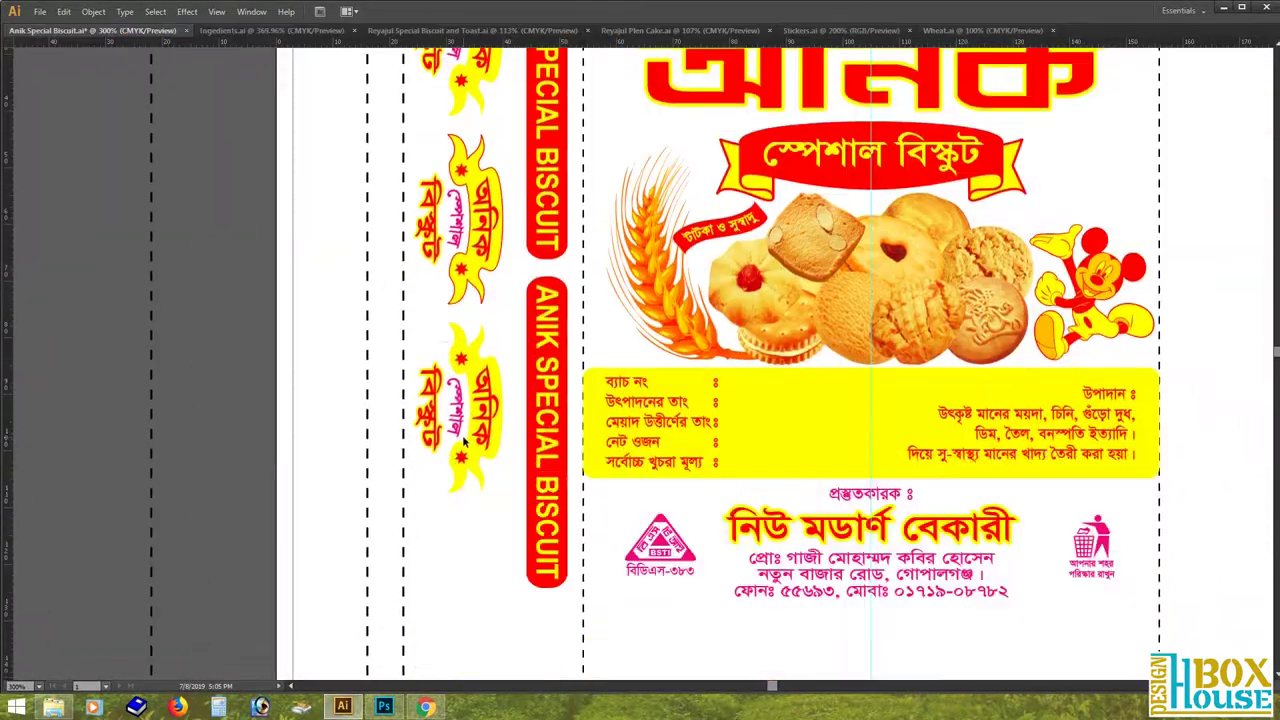
{"action": "scroll", "coordinate": [473, 405], "scroll_direction": "up", "scroll_amount": 4}
Step: Repeat the logo and the red ANIK SPECIAL BISCUIT bar down the side strip
{"action": "left_click_drag", "start_coordinate": [481, 316], "coordinate": [481, 500]}
{"action": "scroll", "coordinate": [481, 500], "scroll_direction": "down", "scroll_amount": 5}
{"action": "scroll", "coordinate": [645, 445], "scroll_direction": "down", "scroll_amount": 3}
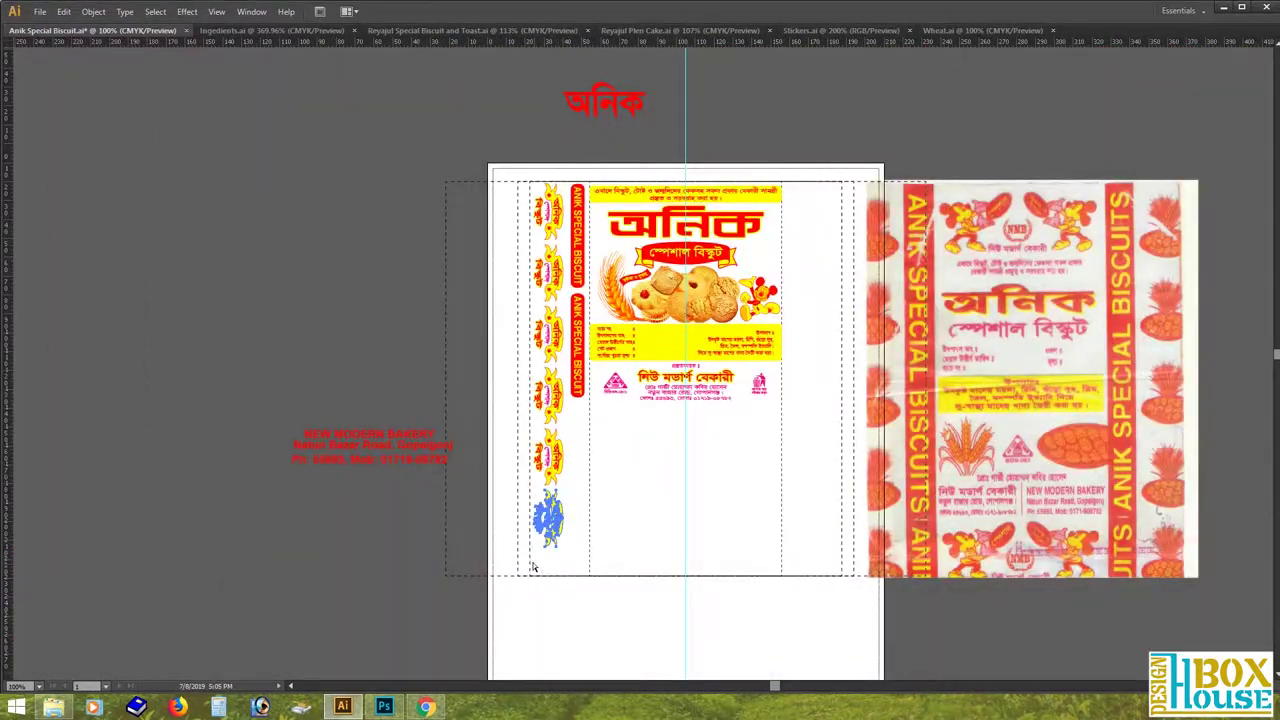
{"action": "left_click_drag", "start_coordinate": [573, 480], "coordinate": [465, 318]}
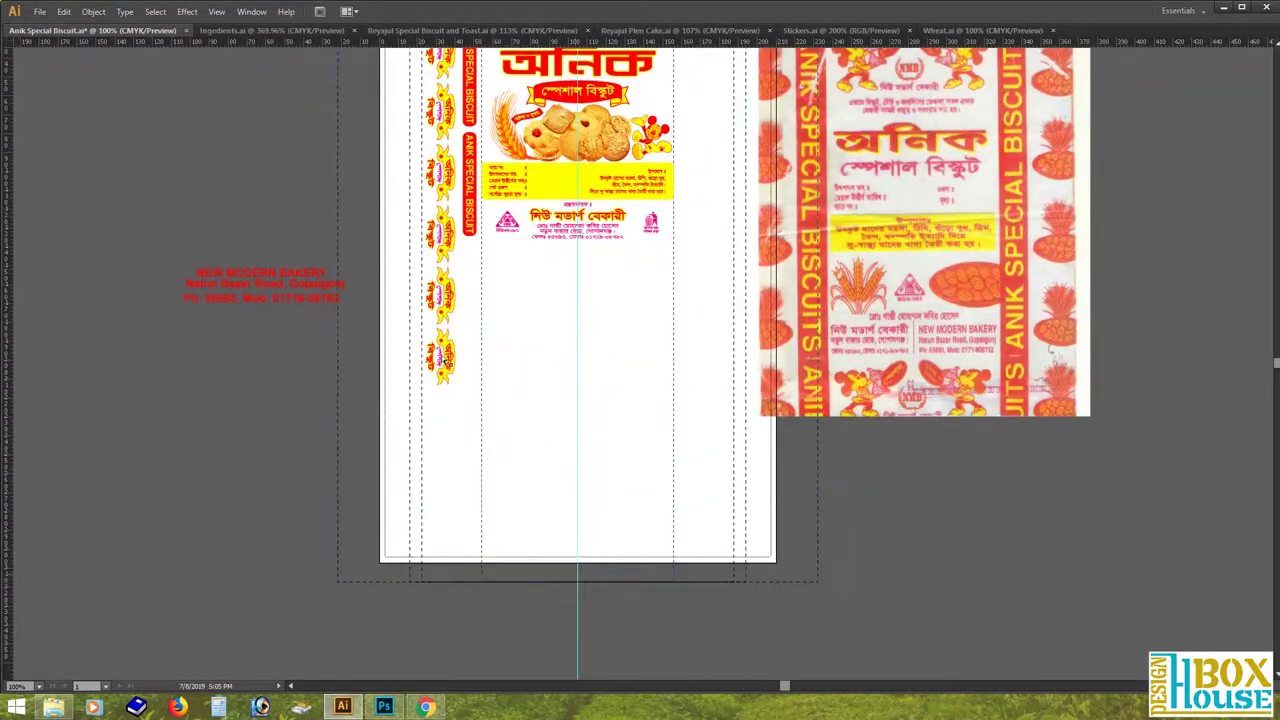
{"action": "scroll", "coordinate": [464, 379], "scroll_direction": "up", "scroll_amount": 4}
{"action": "left_click_drag", "start_coordinate": [466, 333], "coordinate": [458, 191]}
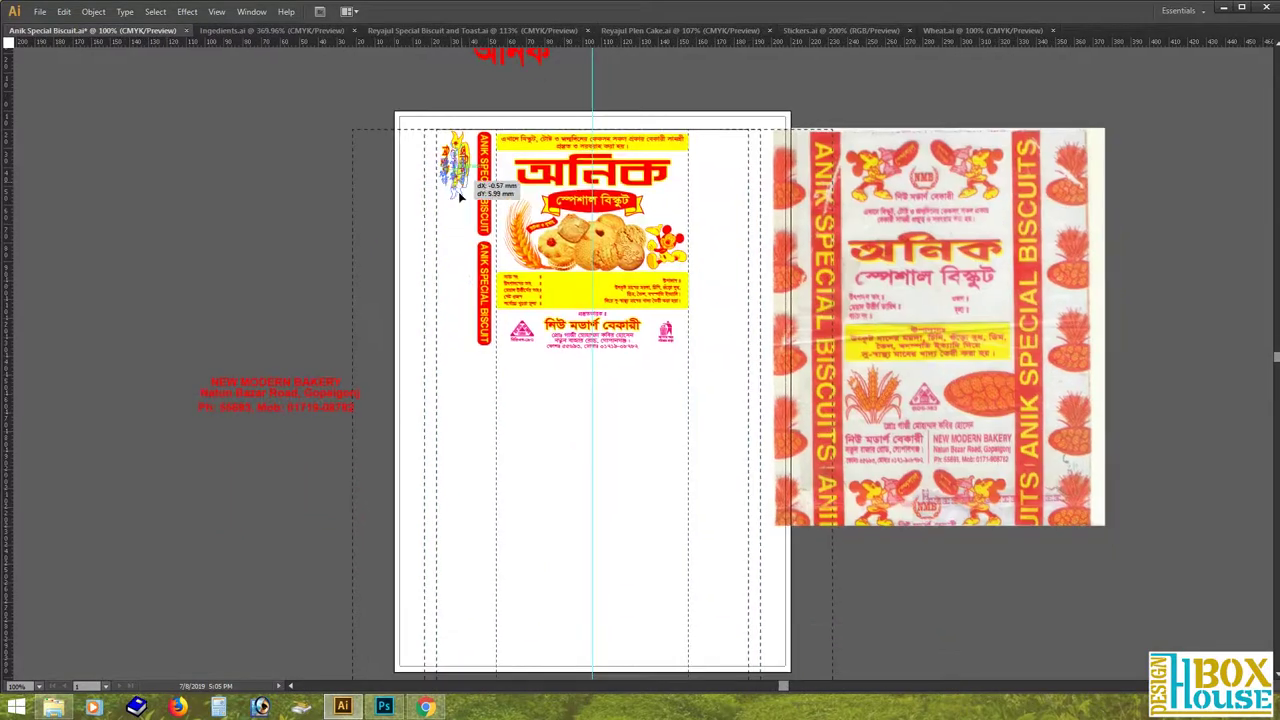
{"action": "left_click_drag", "start_coordinate": [459, 240], "coordinate": [422, 425]}
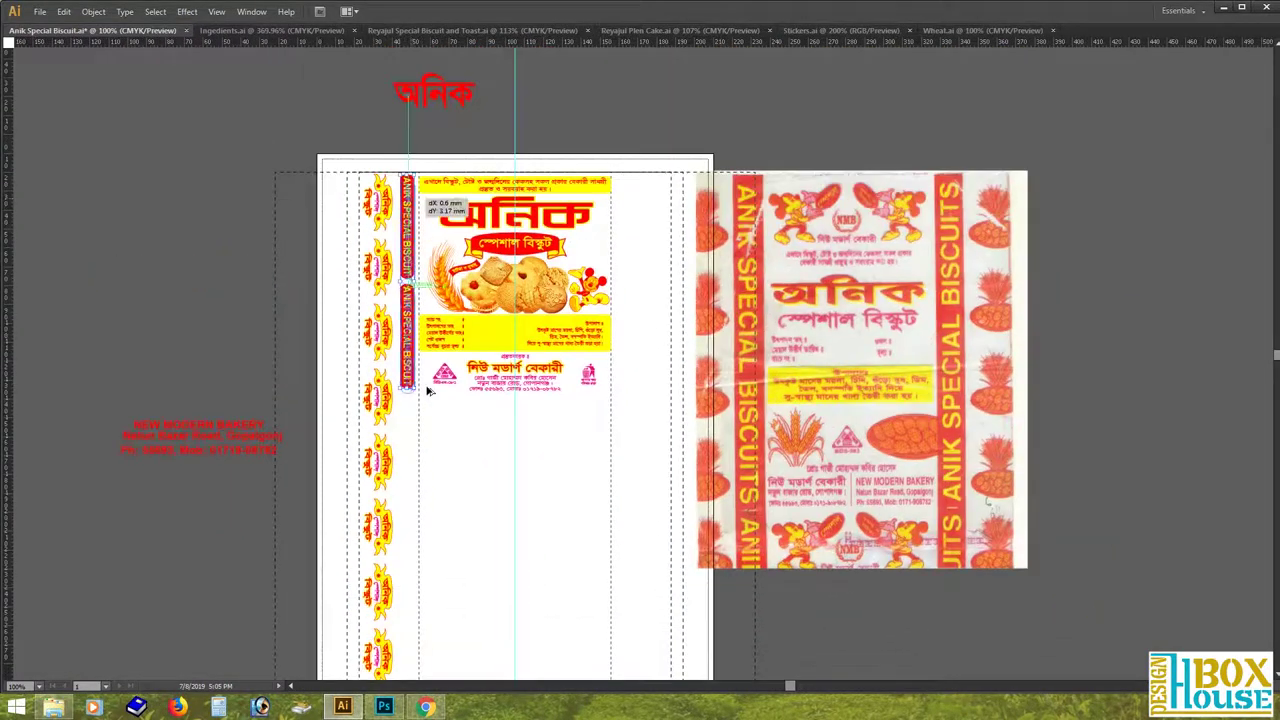
{"action": "left_click_drag", "start_coordinate": [422, 421], "coordinate": [422, 421]}
{"action": "scroll", "coordinate": [451, 337], "scroll_direction": "down", "scroll_amount": 3}
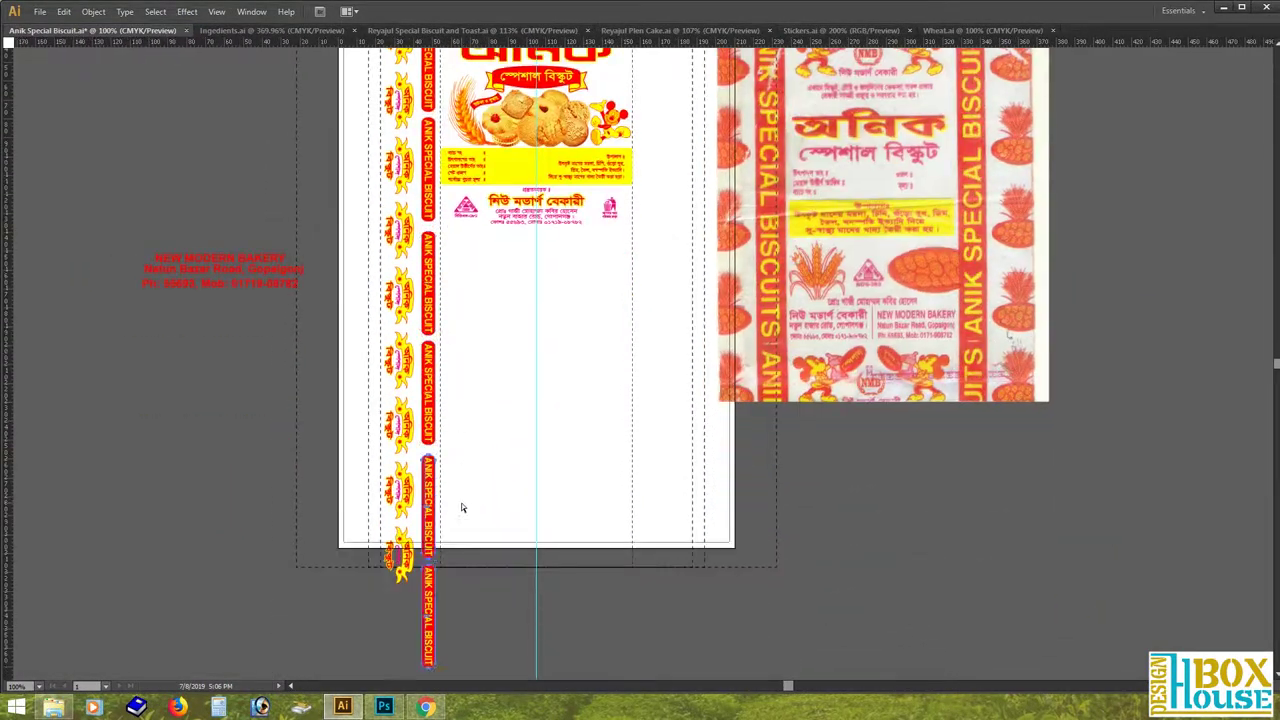
{"action": "scroll", "coordinate": [462, 508], "scroll_direction": "up", "scroll_amount": 3}
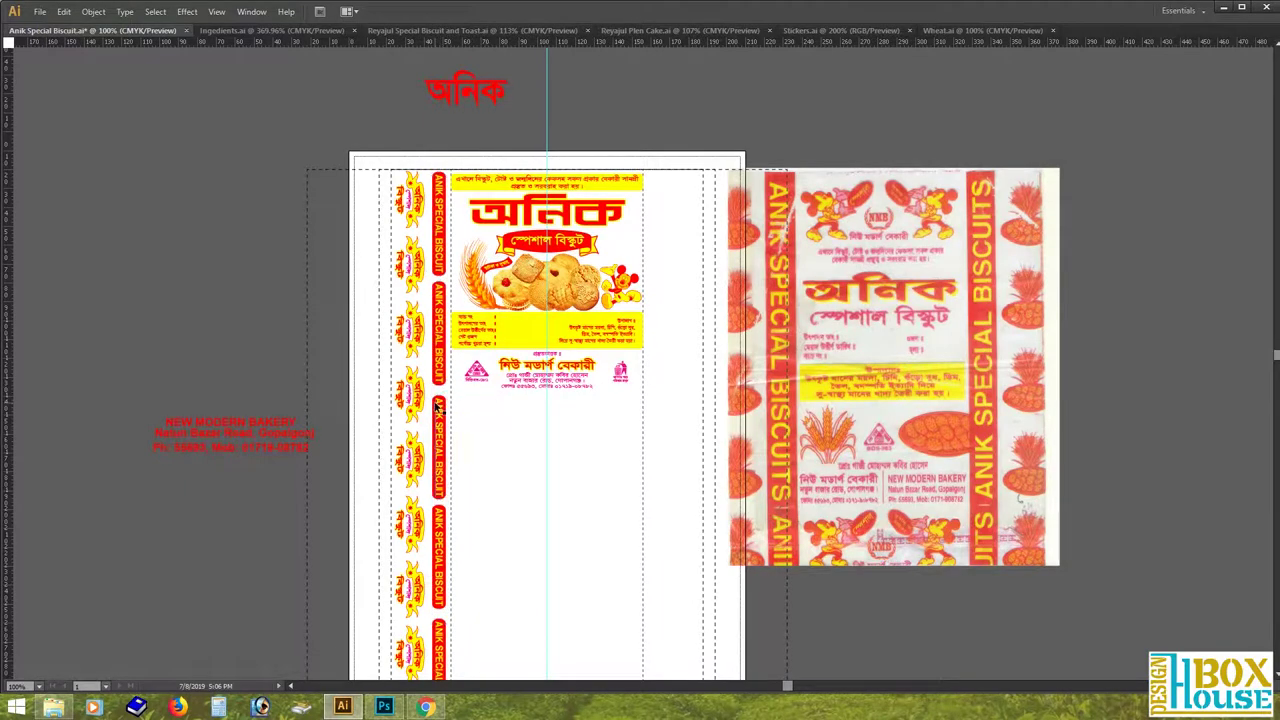
{"action": "scroll", "coordinate": [461, 419], "scroll_direction": "down", "scroll_amount": 2}
{"action": "mouse_move", "coordinate": [449, 400]}
{"action": "left_mouse_down"}
{"action": "mouse_move", "coordinate": [451, 534]}
{"action": "mouse_move", "coordinate": [476, 570]}
{"action": "left_mouse_up"}
{"action": "scroll", "coordinate": [418, 507], "scroll_direction": "down", "scroll_amount": 2}
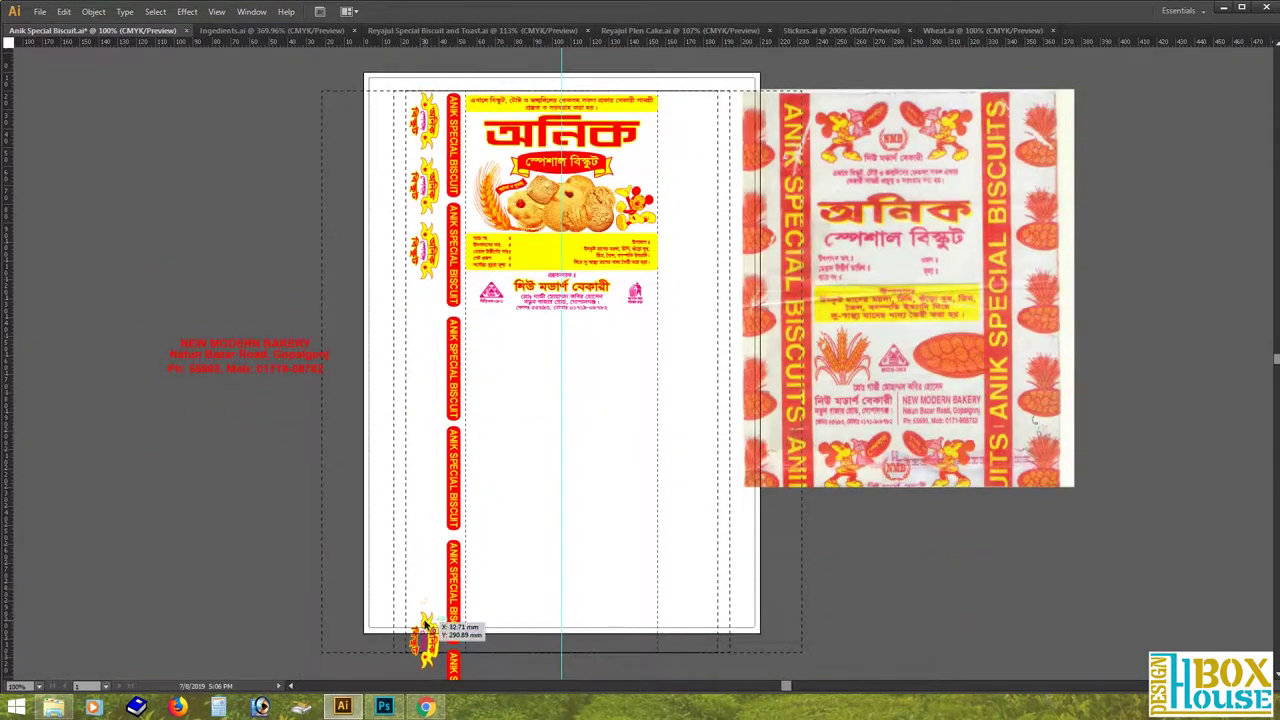
{"action": "scroll", "coordinate": [797, 285], "scroll_direction": "up", "scroll_amount": 5}
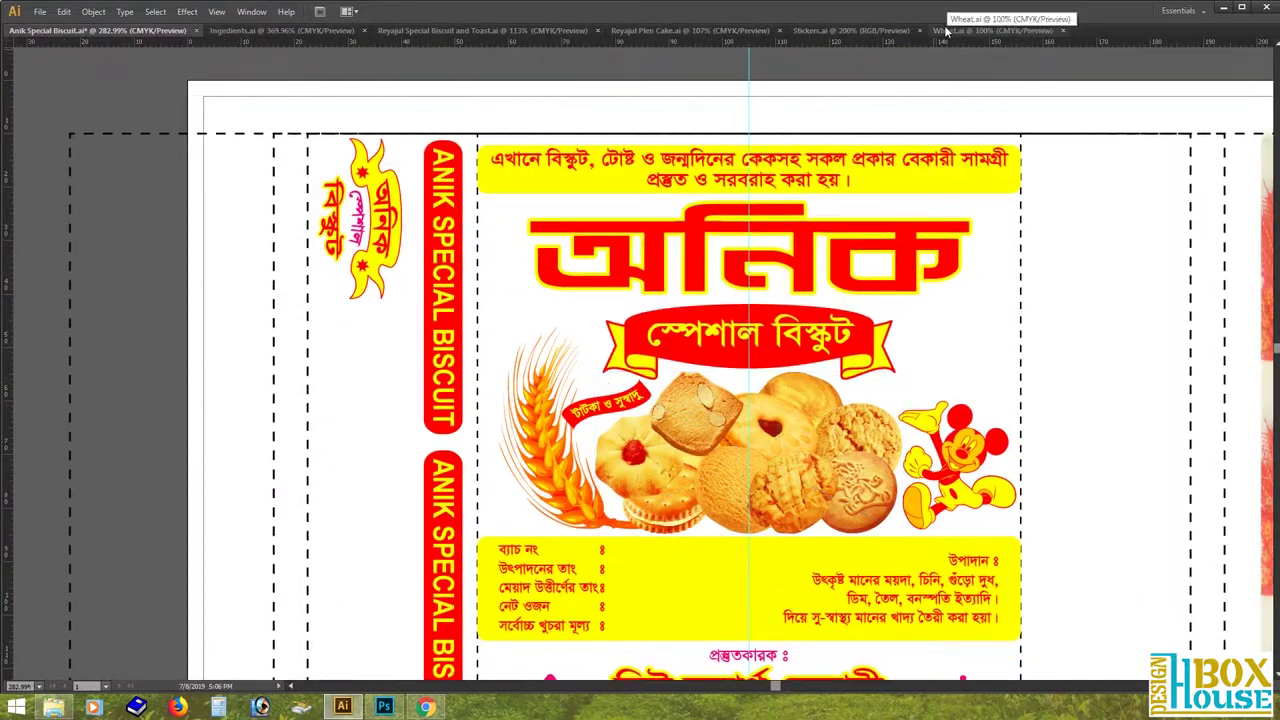
Step: Bring the single wheat stalk from Wheat.ai into the wrapper, shrunk and laid horizontally
{"action": "left_click", "coordinate": [948, 32]}
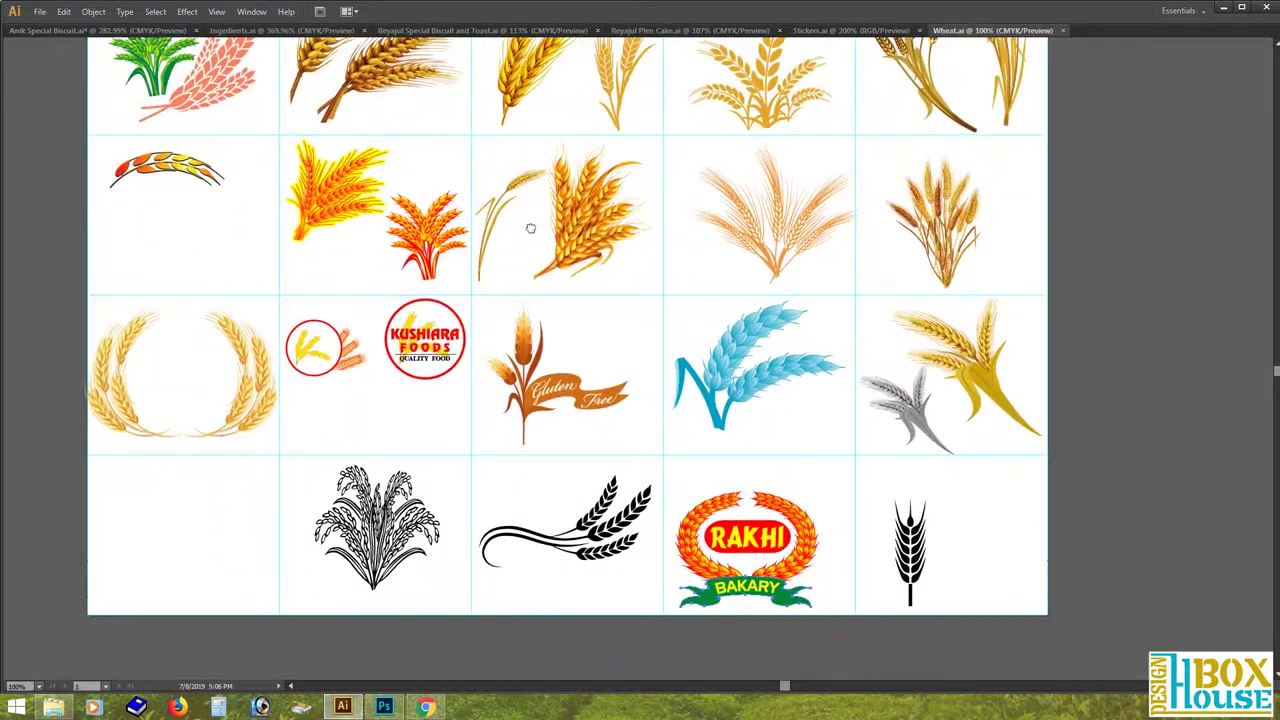
{"action": "left_click_drag", "start_coordinate": [529, 223], "coordinate": [543, 157]}
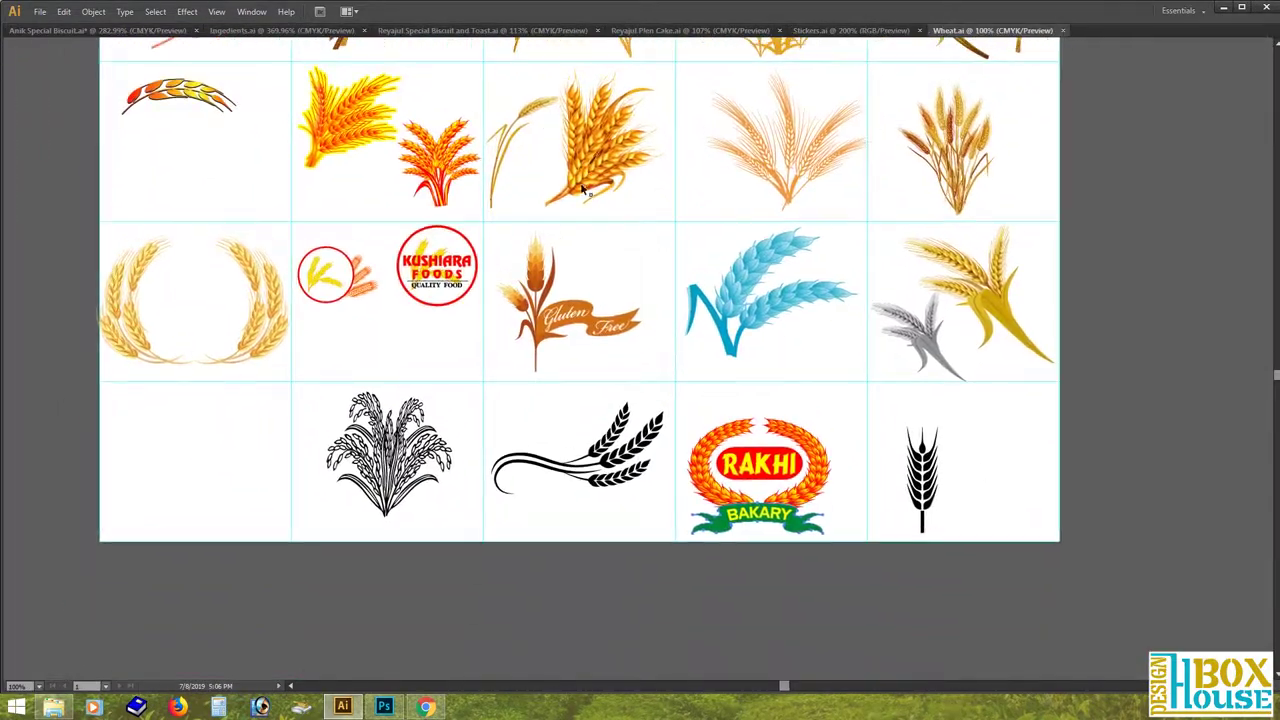
{"action": "left_click", "coordinate": [921, 480]}
{"action": "key", "text": "ctrl+Tab"}
{"action": "key", "text": "ctrl+v"}
{"action": "mouse_move", "coordinate": [640, 210]}
{"action": "left_mouse_down"}
{"action": "mouse_move", "coordinate": [400, 345]}
{"action": "mouse_move", "coordinate": [405, 335]}
{"action": "left_mouse_up"}
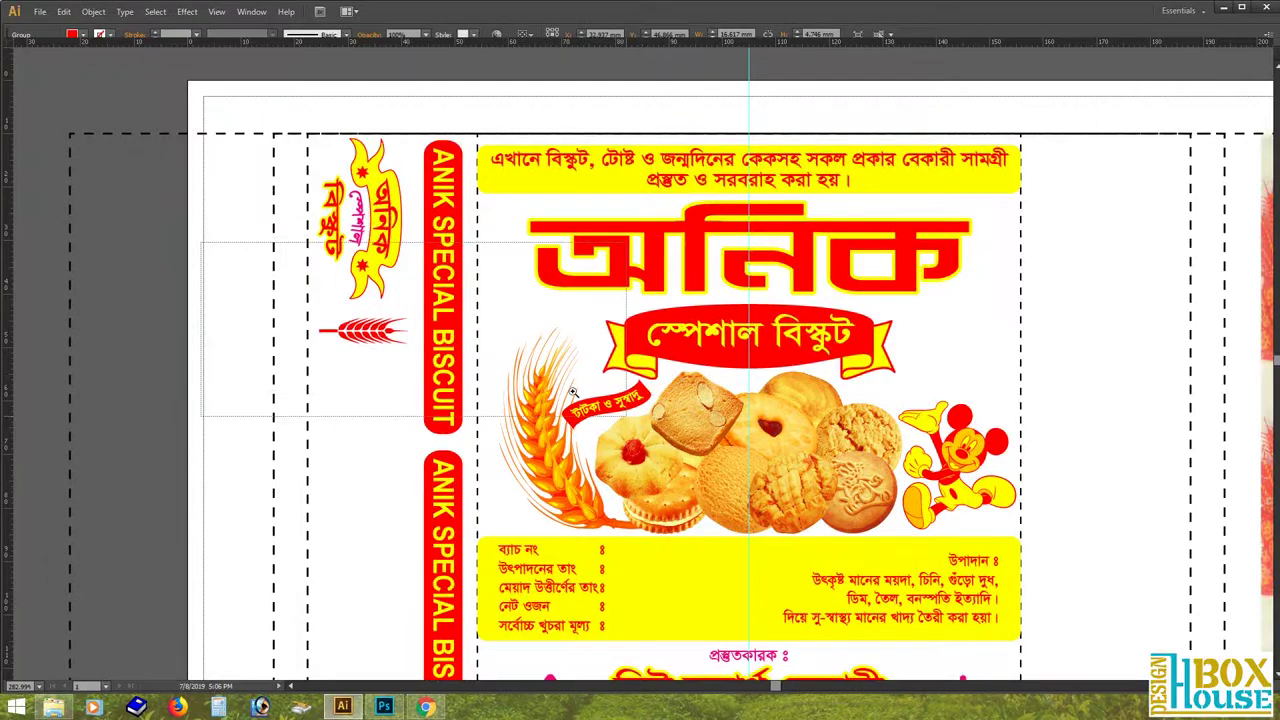
Step: Stack copies of the wheat sprig below the emblem
{"action": "key", "text": "ctrl+plus"}
{"action": "key", "text": "ctrl+plus"}
{"action": "left_click", "coordinate": [420, 400]}
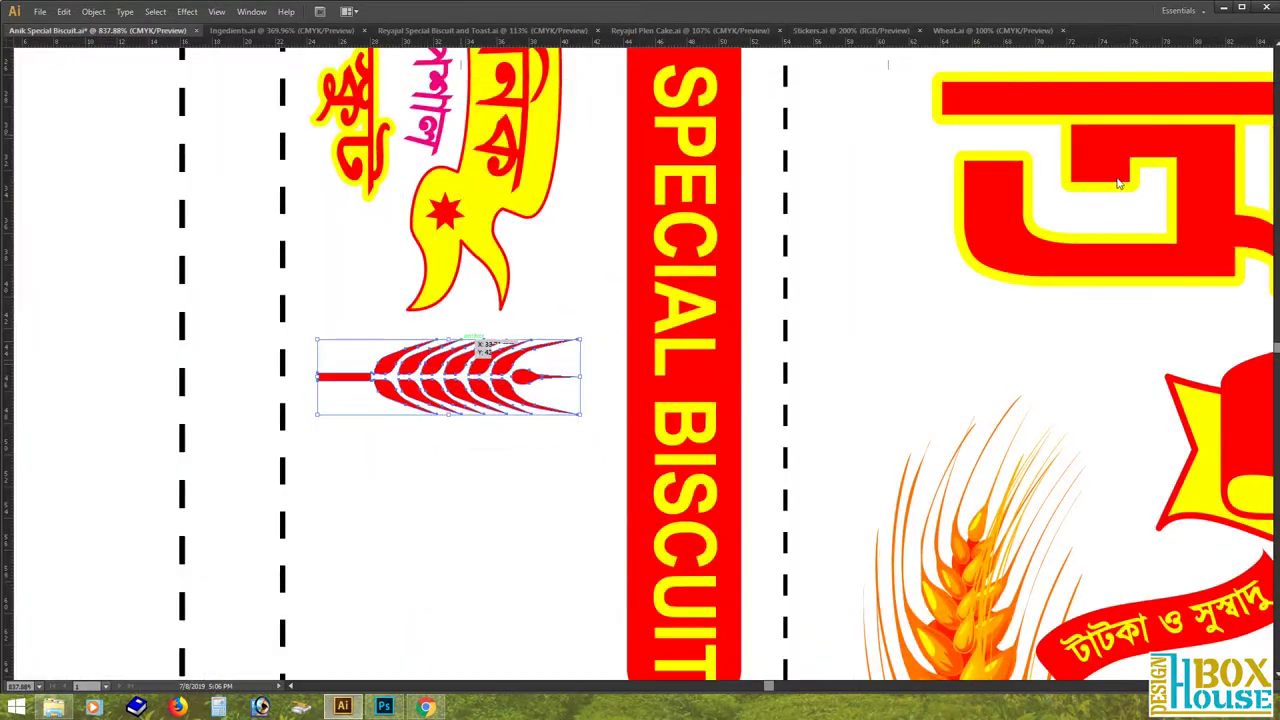
{"action": "key", "text": "Tab"}
{"action": "left_click_drag", "start_coordinate": [430, 400], "coordinate": [430, 486]}
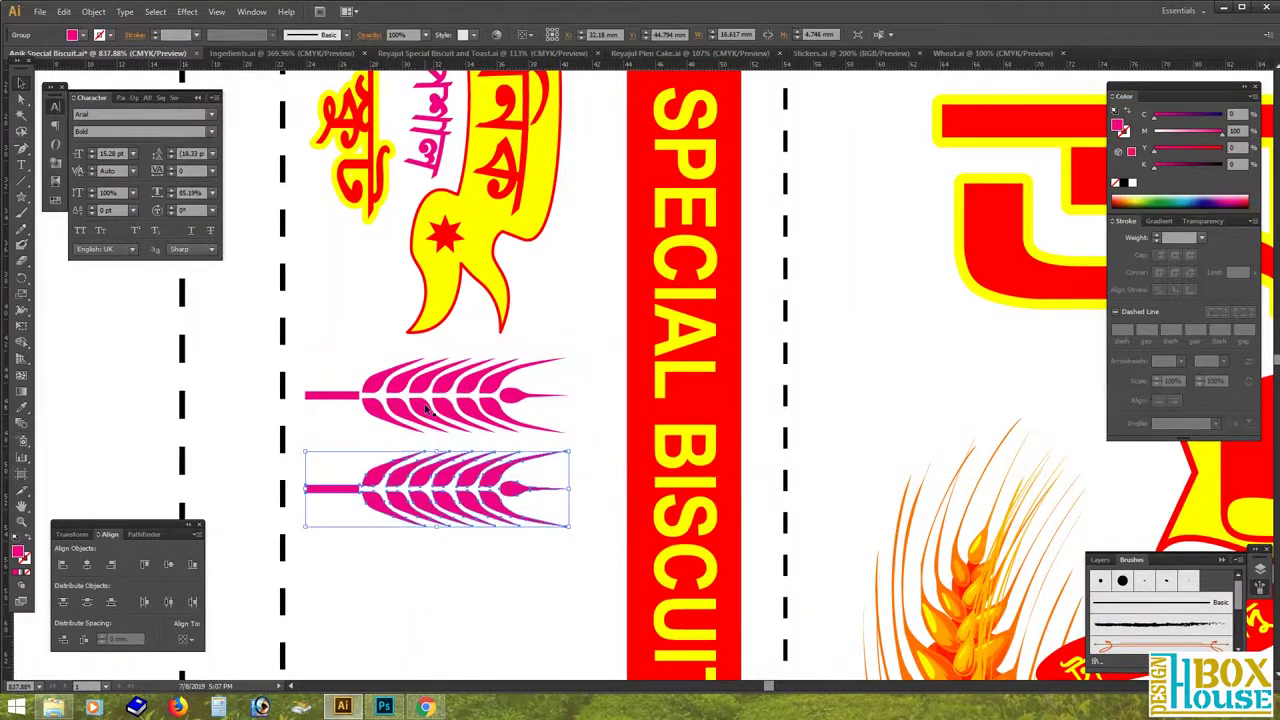
{"action": "scroll", "coordinate": [432, 420], "scroll_direction": "down", "scroll_amount": 2}
{"action": "left_click_drag", "start_coordinate": [420, 300], "coordinate": [420, 462]}
{"action": "scroll", "coordinate": [300, 500], "scroll_direction": "down", "scroll_amount": 1}
{"action": "key", "text": "Tab"}
{"action": "key", "text": "ctrl+h"}
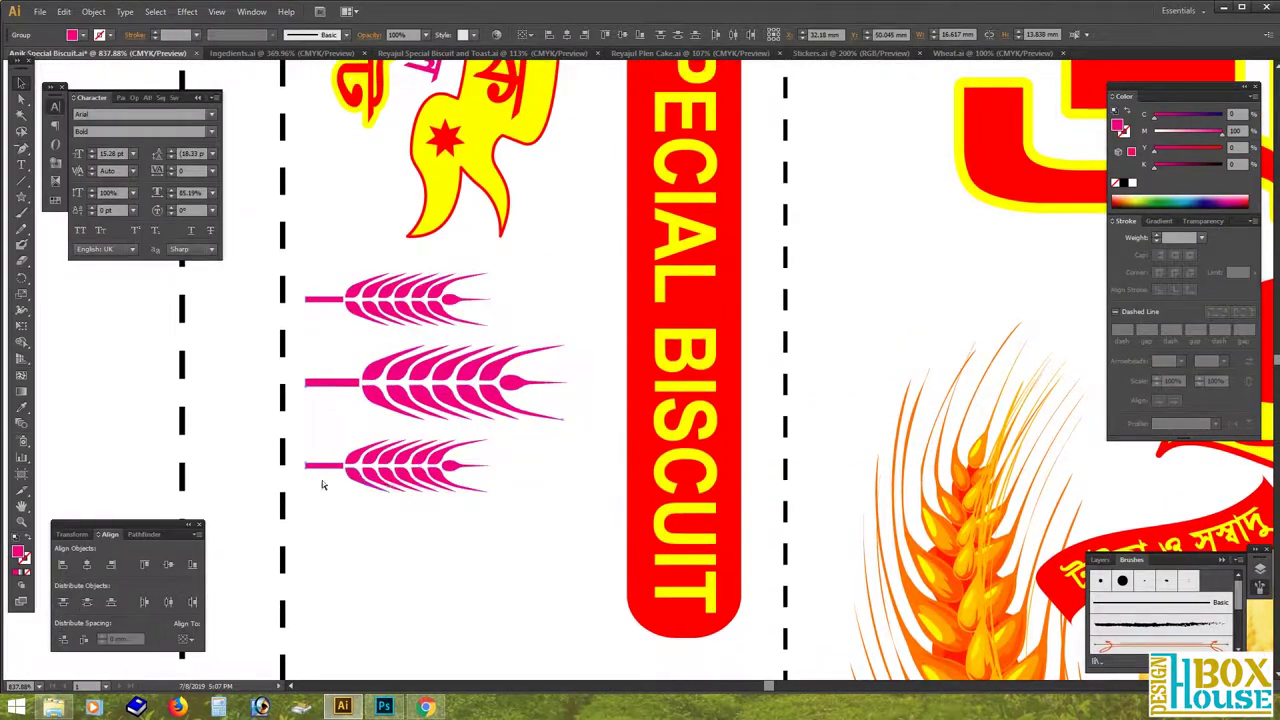
{"action": "key", "text": "ctrl+minus"}
{"action": "key", "text": "ctrl+minus"}
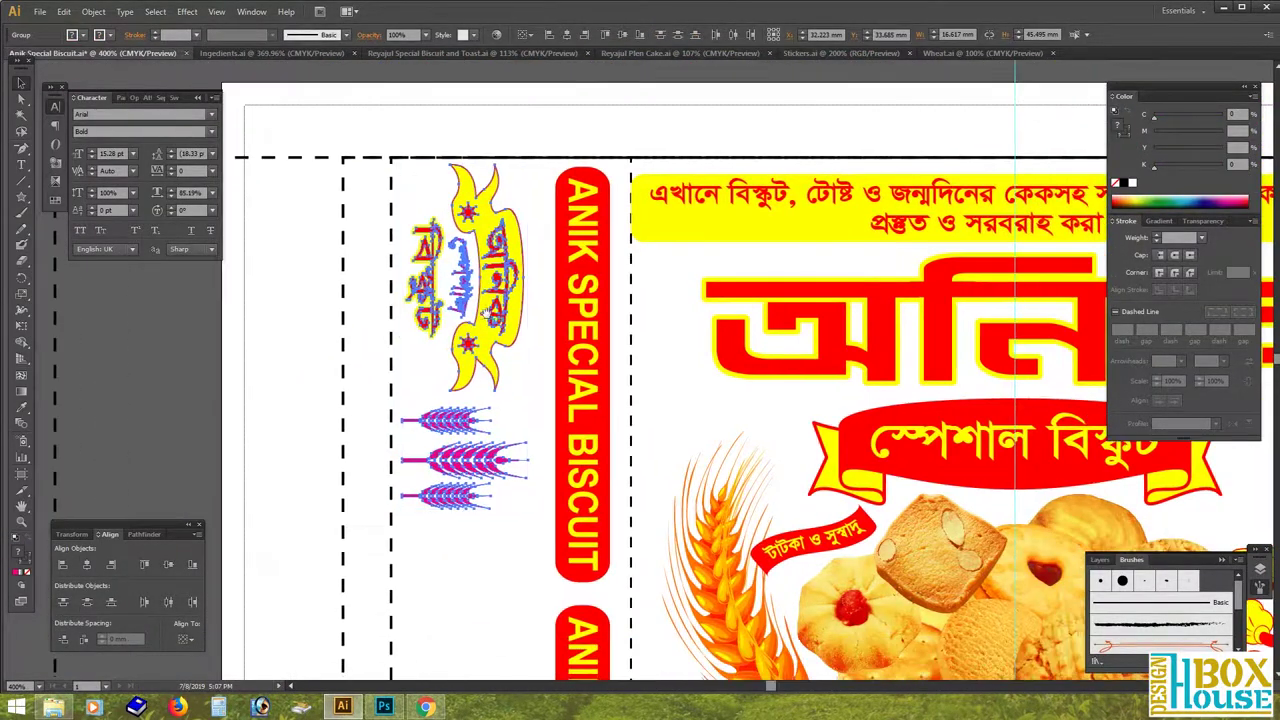
{"action": "scroll", "coordinate": [484, 315], "scroll_direction": "down", "scroll_amount": 2}
Step: Align the middle sprig, group the emblem with the sprigs, and repeat the group down the strip
{"action": "left_click", "coordinate": [387, 415]}
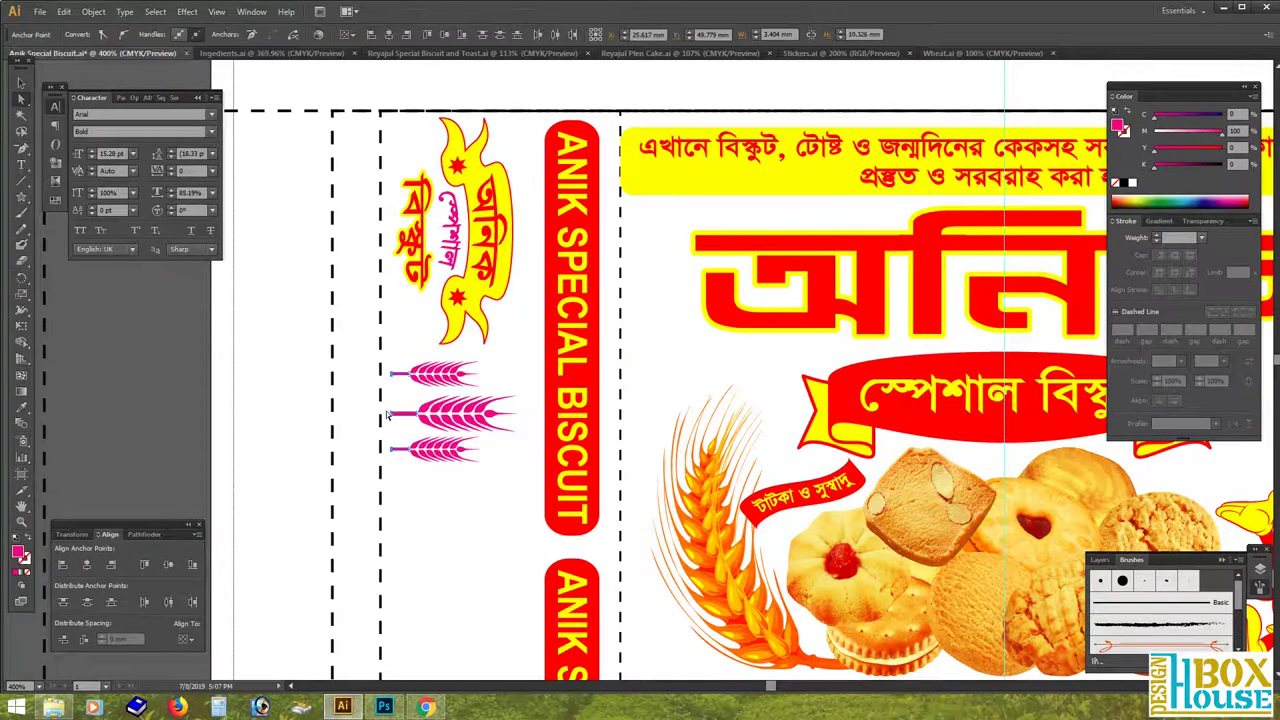
{"action": "left_click_drag", "start_coordinate": [382, 418], "coordinate": [381, 418]}
{"action": "left_click", "coordinate": [453, 462]}
{"action": "key", "text": "ctrl+minus"}
{"action": "key", "text": "ctrl+minus"}
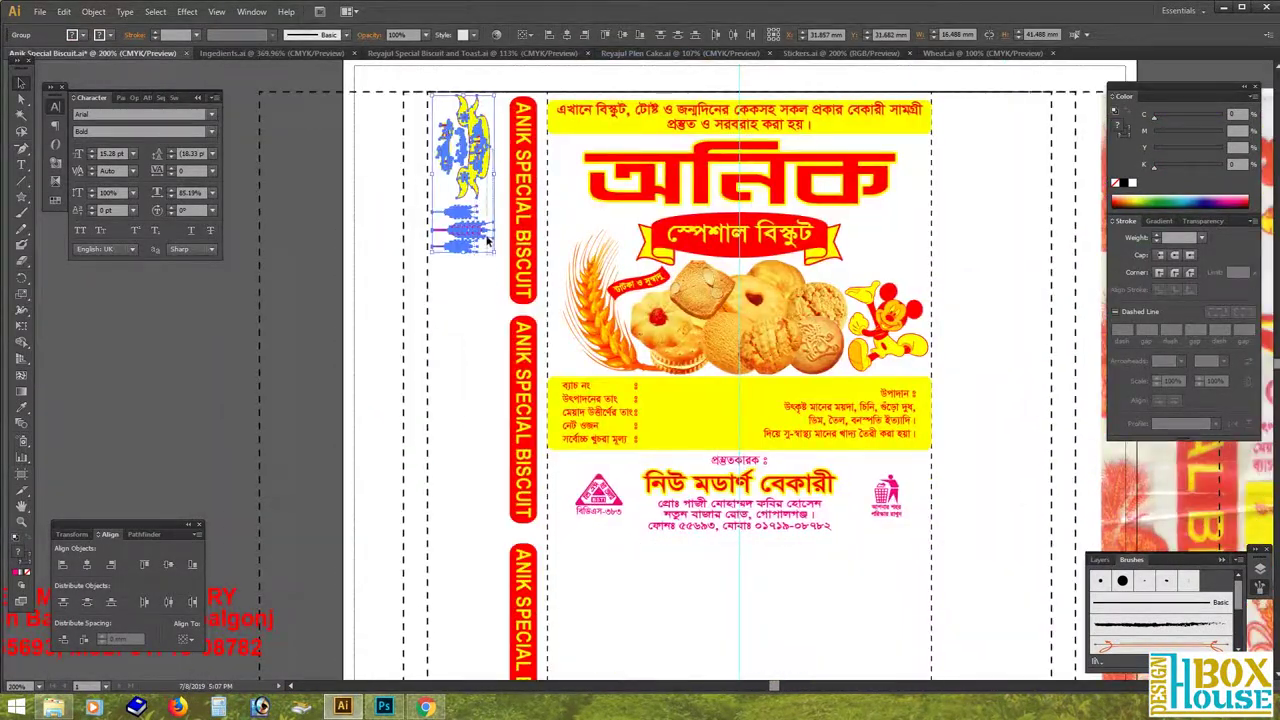
{"action": "key", "text": "ctrl+d"}
{"action": "key", "text": "ctrl+d"}
{"action": "key", "text": "ctrl+d"}
{"action": "key", "text": "ctrl+d"}
{"action": "key", "text": "ctrl+d"}
{"action": "key", "text": "ctrl+minus"}
{"action": "key", "text": "ctrl+minus"}
{"action": "key", "text": "Tab"}
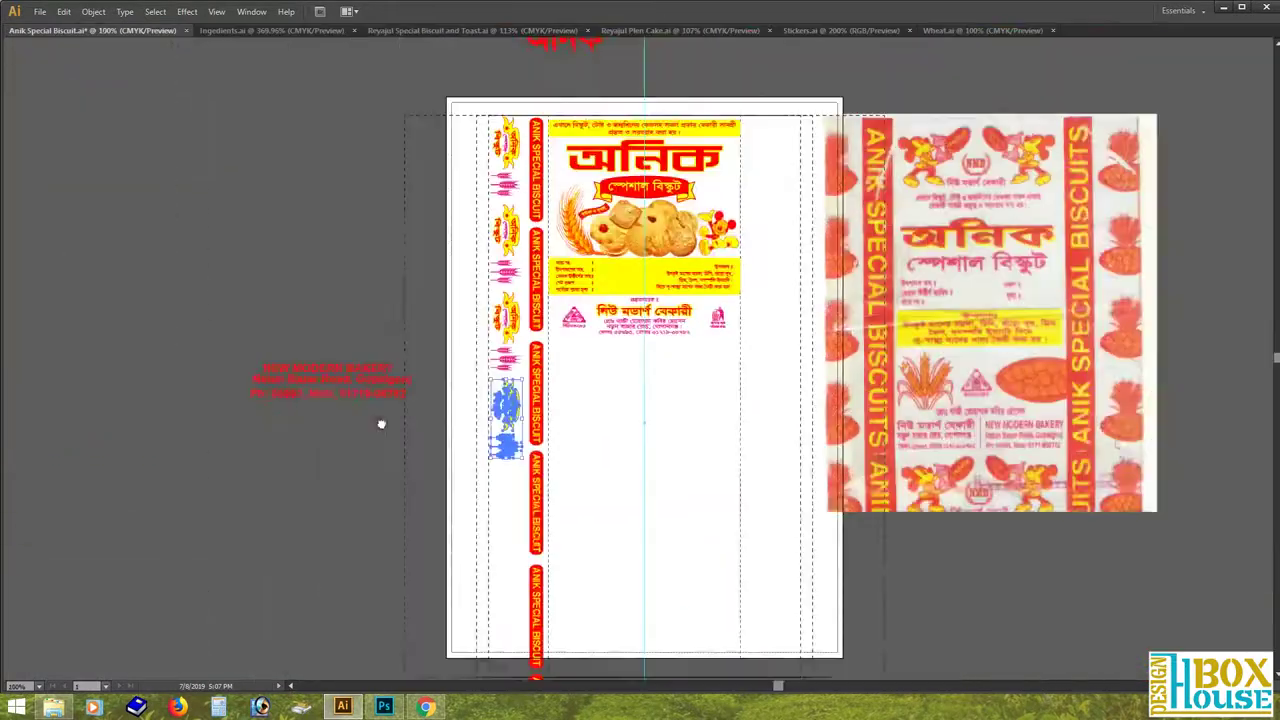
Step: Extend the emblem-and-wheat column down to the bottom of the left flap
{"action": "left_click_drag", "start_coordinate": [363, 583], "coordinate": [363, 583]}
{"action": "key", "text": "ctrl+a"}
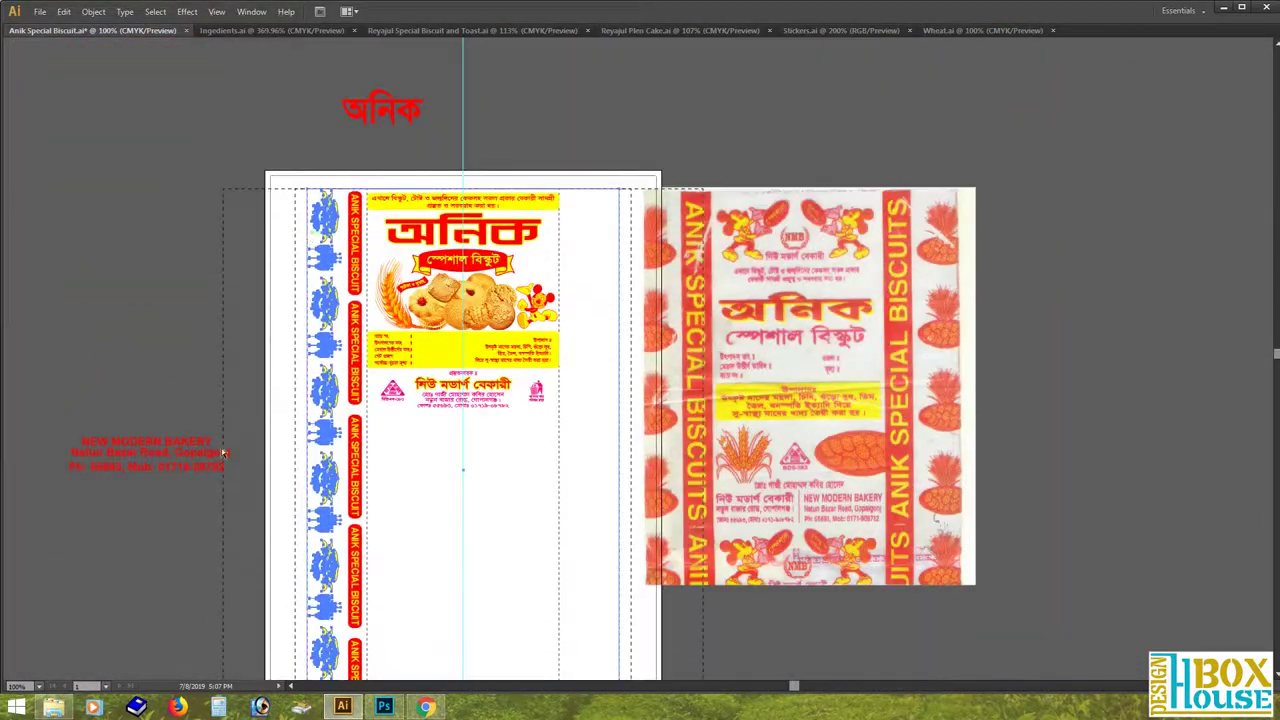
{"action": "left_click_drag", "start_coordinate": [317, 435], "coordinate": [298, 414]}
{"action": "scroll", "coordinate": [298, 389], "scroll_direction": "up", "scroll_amount": 2}
{"action": "left_click_drag", "start_coordinate": [516, 234], "coordinate": [560, 490]}
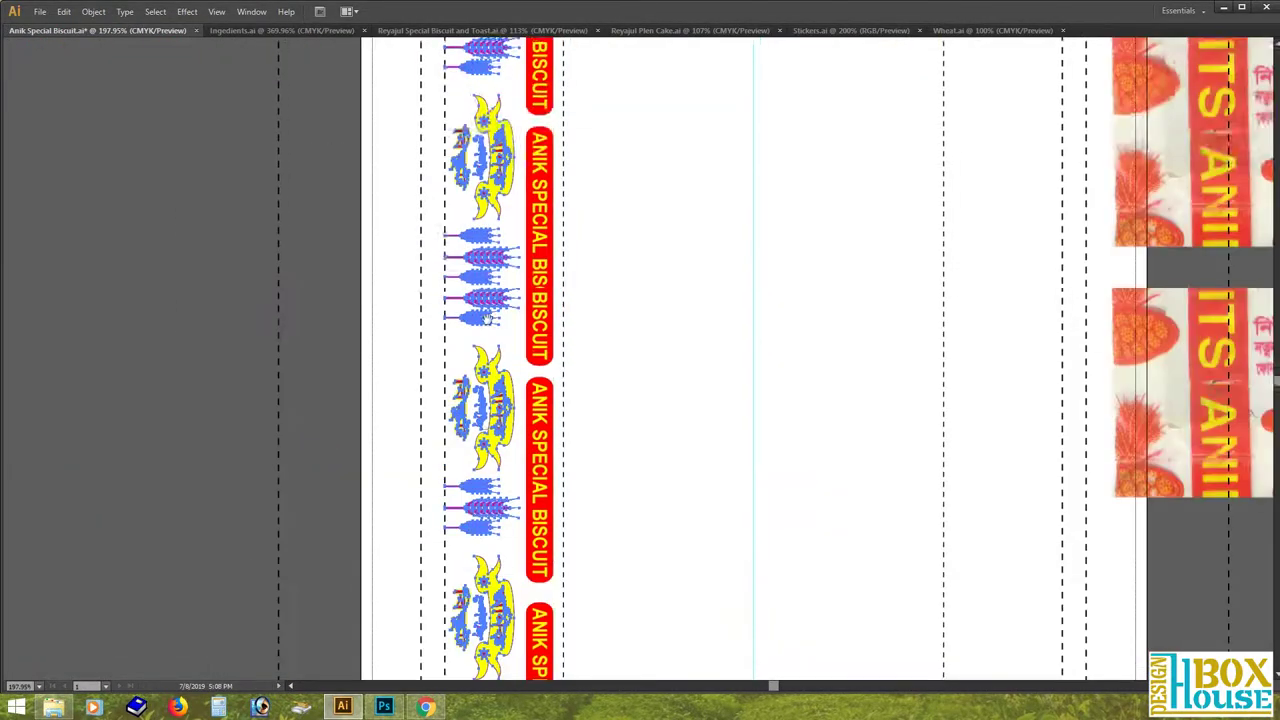
{"action": "scroll", "coordinate": [445, 320], "scroll_direction": "down", "scroll_amount": 5}
{"action": "scroll", "coordinate": [445, 320], "scroll_direction": "down", "scroll_amount": 5}
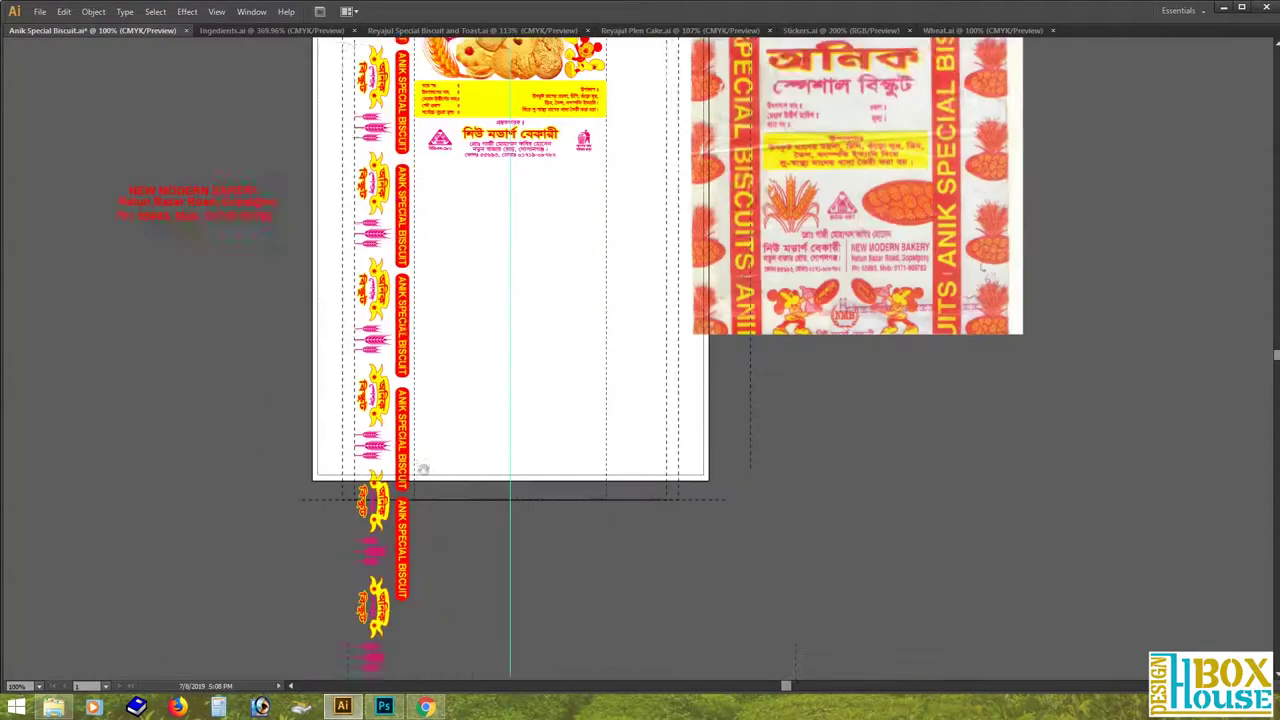
{"action": "scroll", "coordinate": [367, 568], "scroll_direction": "up", "scroll_amount": 5}
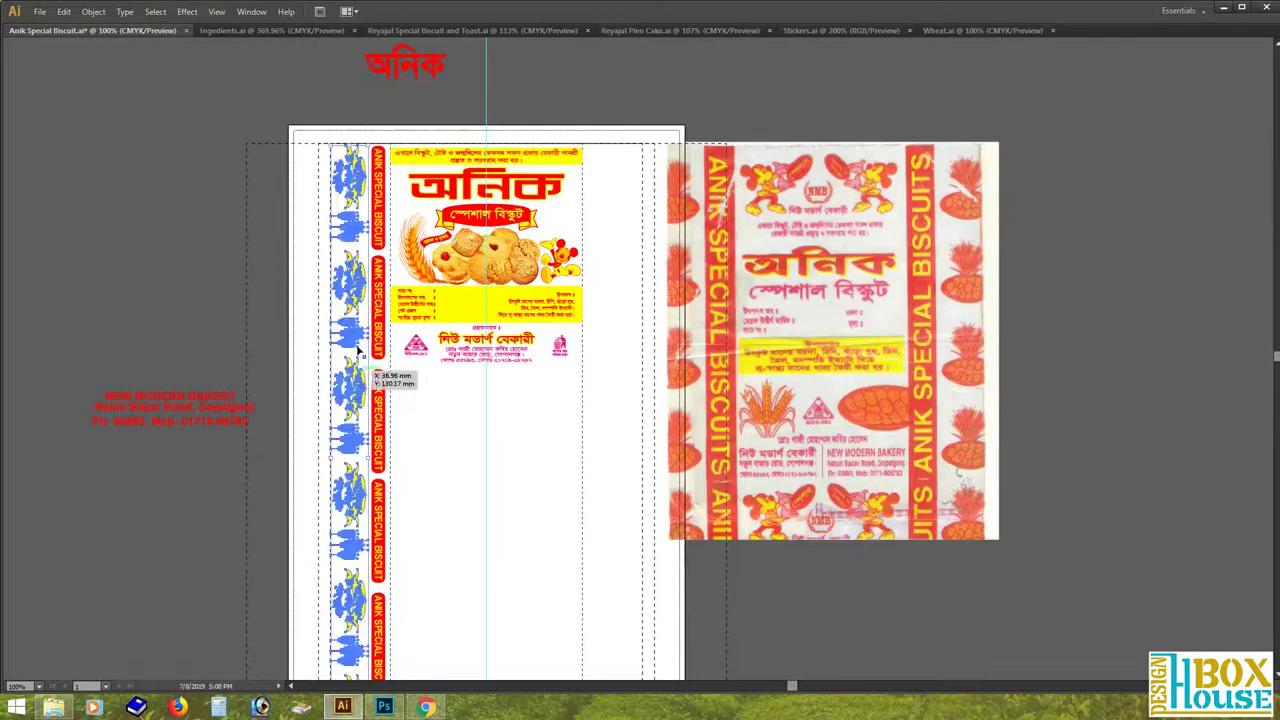
Step: Place a 180°-rotated copy of the emblem column in the right flap
{"action": "mouse_move", "coordinate": [586, 294]}
{"action": "left_mouse_down"}
{"action": "mouse_move", "coordinate": [517, 517]}
{"action": "mouse_move", "coordinate": [554, 535]}
{"action": "left_mouse_up"}
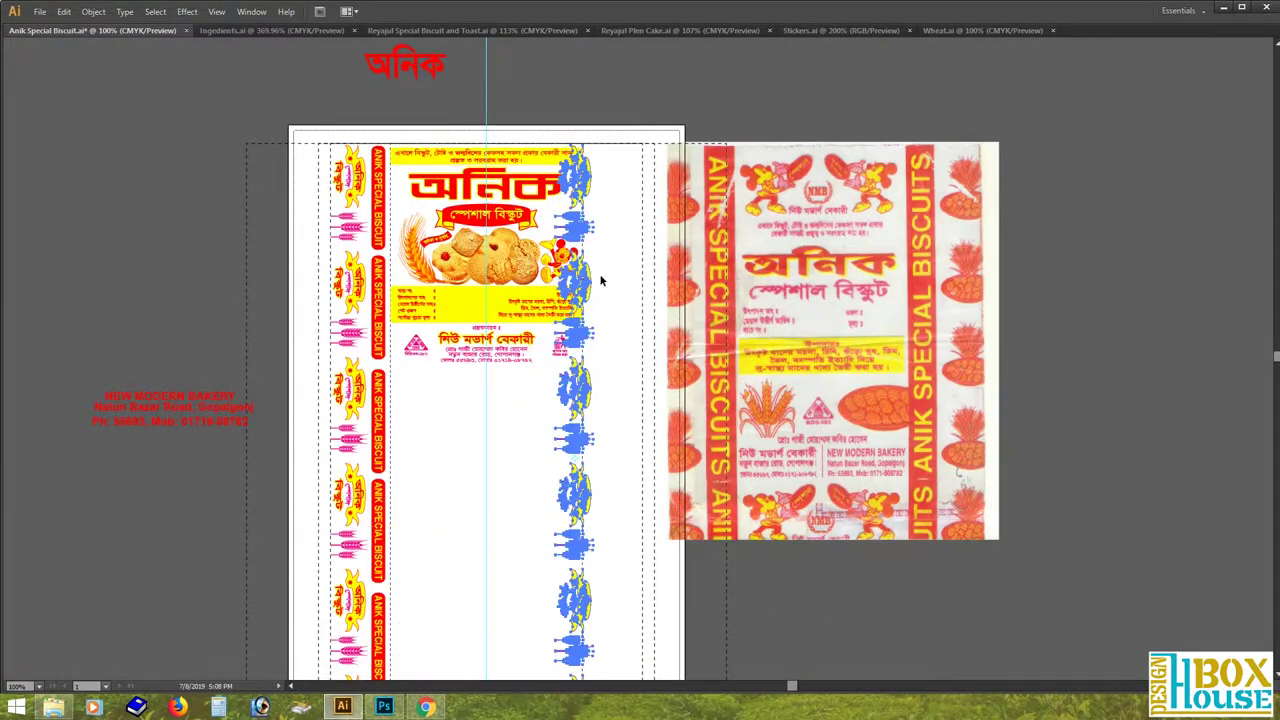
{"action": "left_click_drag", "start_coordinate": [537, 597], "coordinate": [574, 212]}
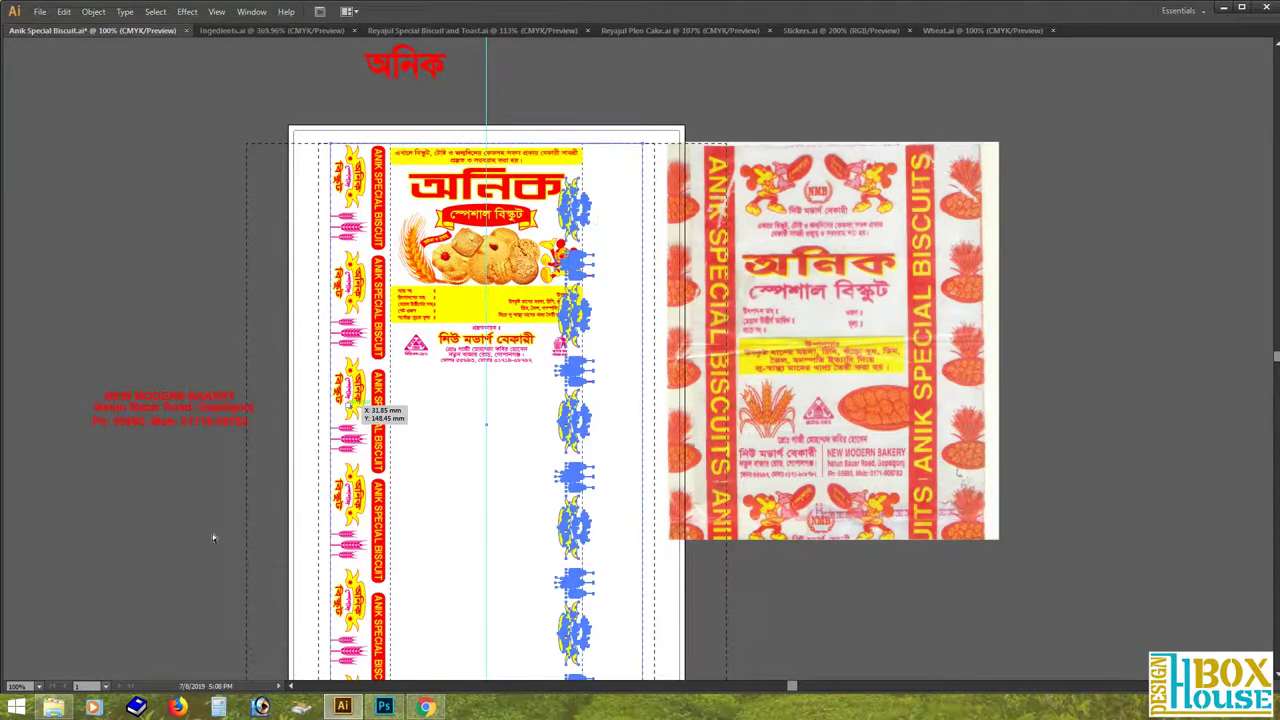
{"action": "key", "text": "Tab"}
{"action": "left_click", "coordinate": [160, 555]}
{"action": "key", "text": "Tab"}
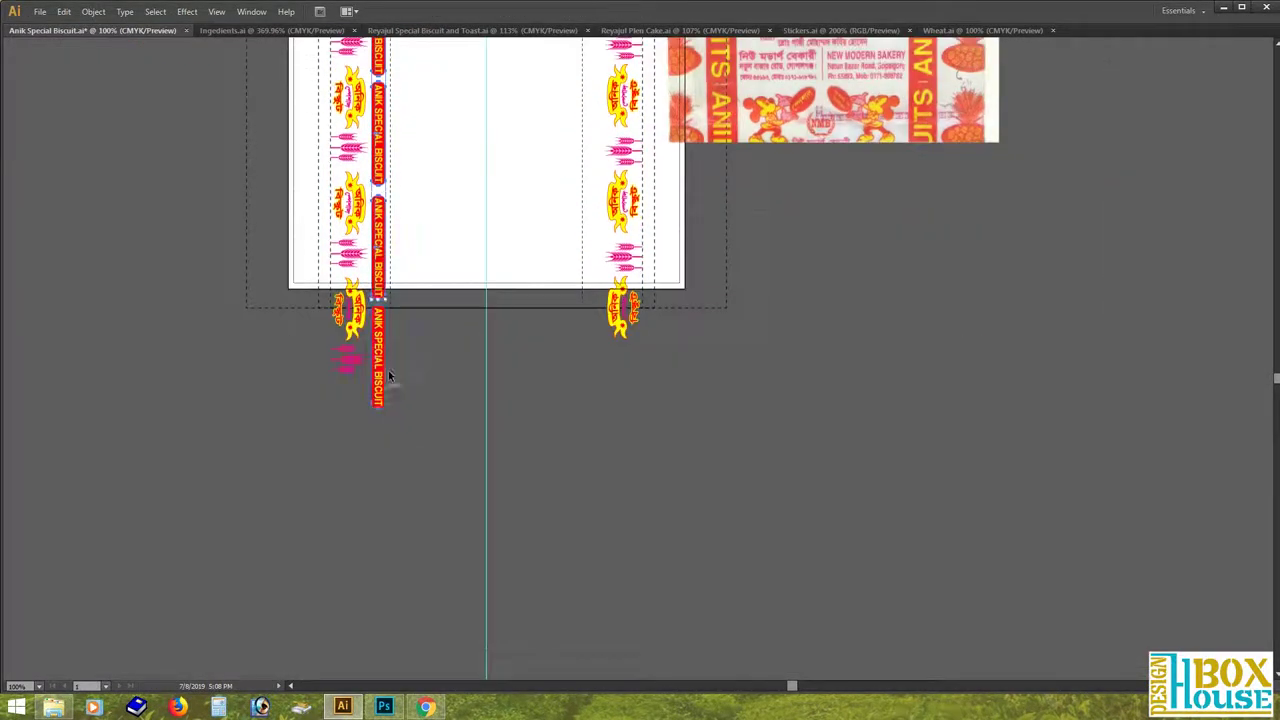
{"action": "left_click_drag", "start_coordinate": [486, 228], "coordinate": [710, 217]}
{"action": "key", "text": "ctrl+plus"}
{"action": "key", "text": "ctrl+plus"}
{"action": "key", "text": "ctrl+plus"}
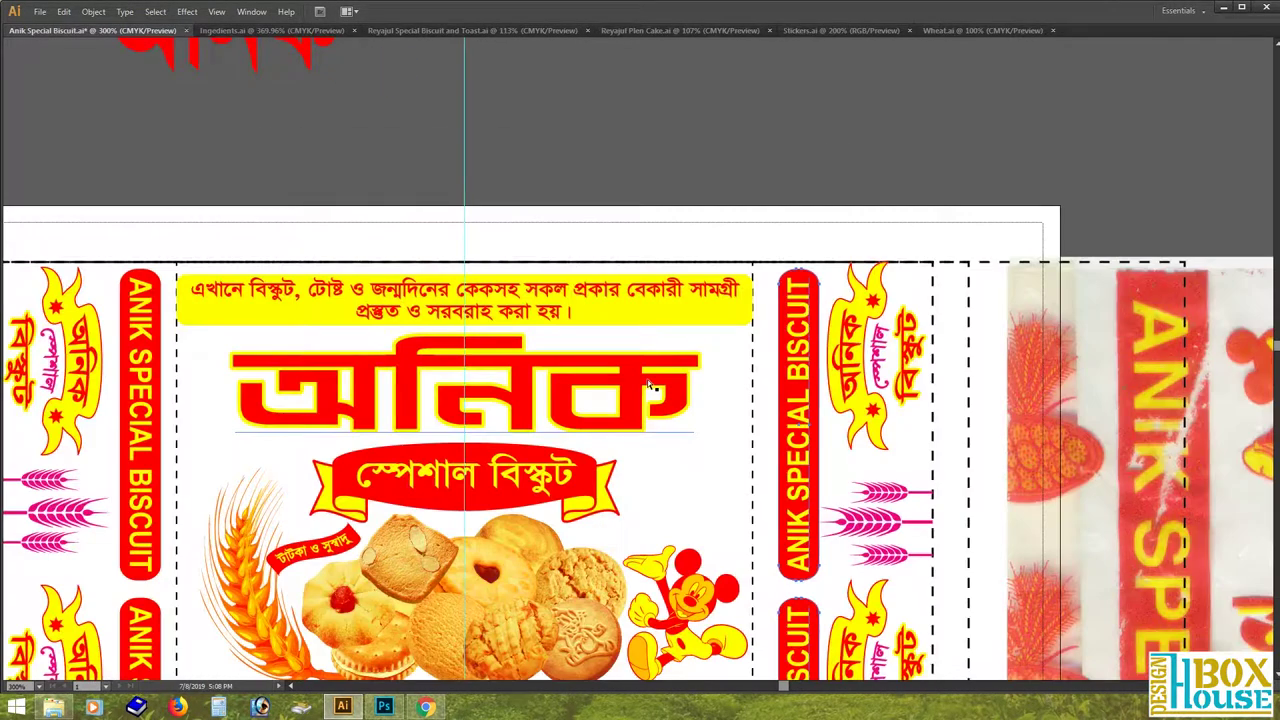
Step: Set the keyboard increment to 1 in Preferences and nudge the side strip right
{"action": "key", "text": "ctrl+k"}
{"action": "type", "text": "1"}
{"action": "key", "text": "Return"}
{"action": "key", "text": "Right"}
Step: Select the left strip and central front panel, then fit the artboard in view
{"action": "left_click", "coordinate": [142, 400], "text": "shift"}
{"action": "left_click", "coordinate": [598, 264]}
{"action": "key", "text": "Tab"}
{"action": "key", "text": "Tab"}
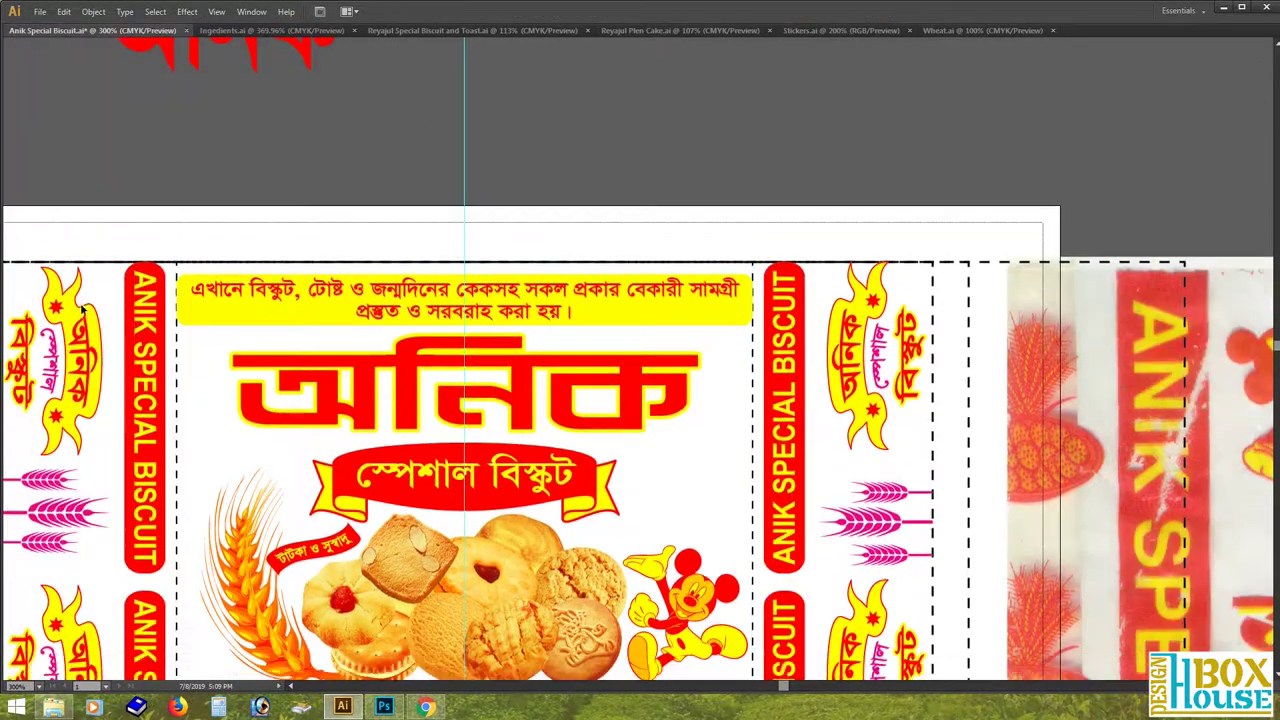
{"action": "scroll", "coordinate": [640, 400], "scroll_direction": "left", "scroll_amount": 5}
{"action": "key", "text": "Tab"}
{"action": "key", "text": "ctrl+minus"}
{"action": "key", "text": "Tab"}
{"action": "key", "text": "ctrl+0"}
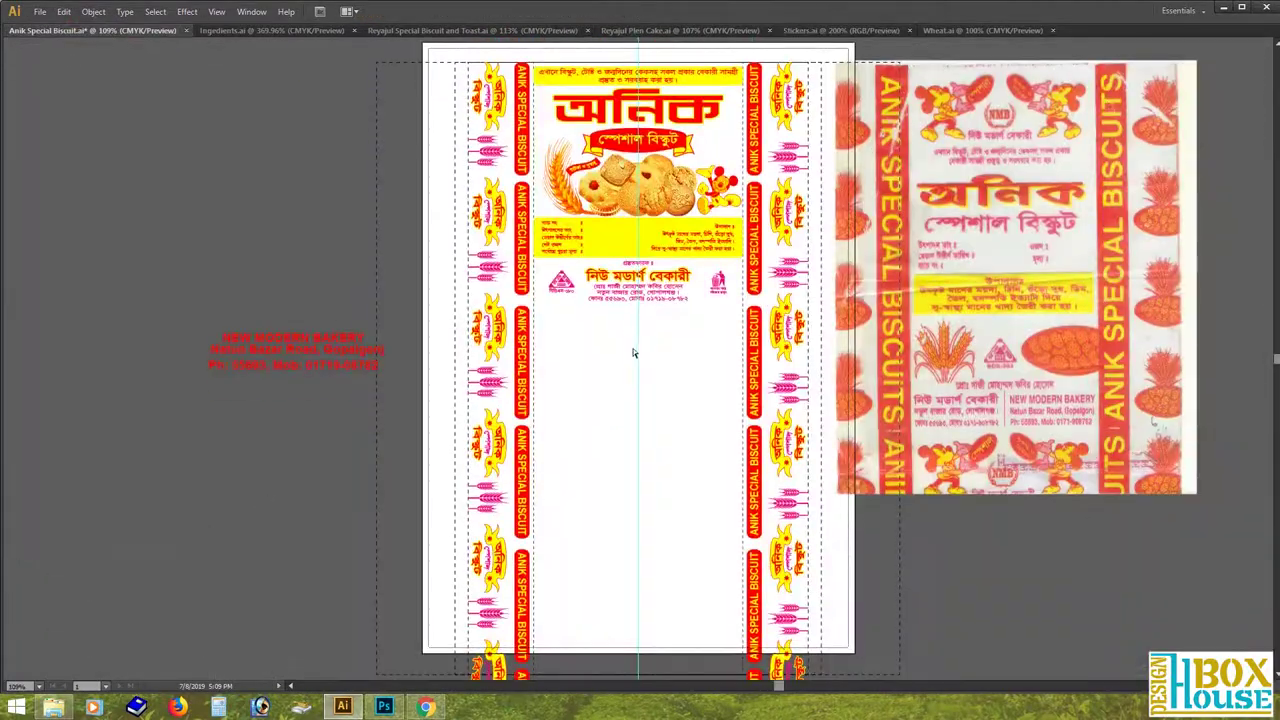
Step: Stack two more copies of the front panel below the first, save, and zoom out
{"action": "left_click", "coordinate": [598, 185]}
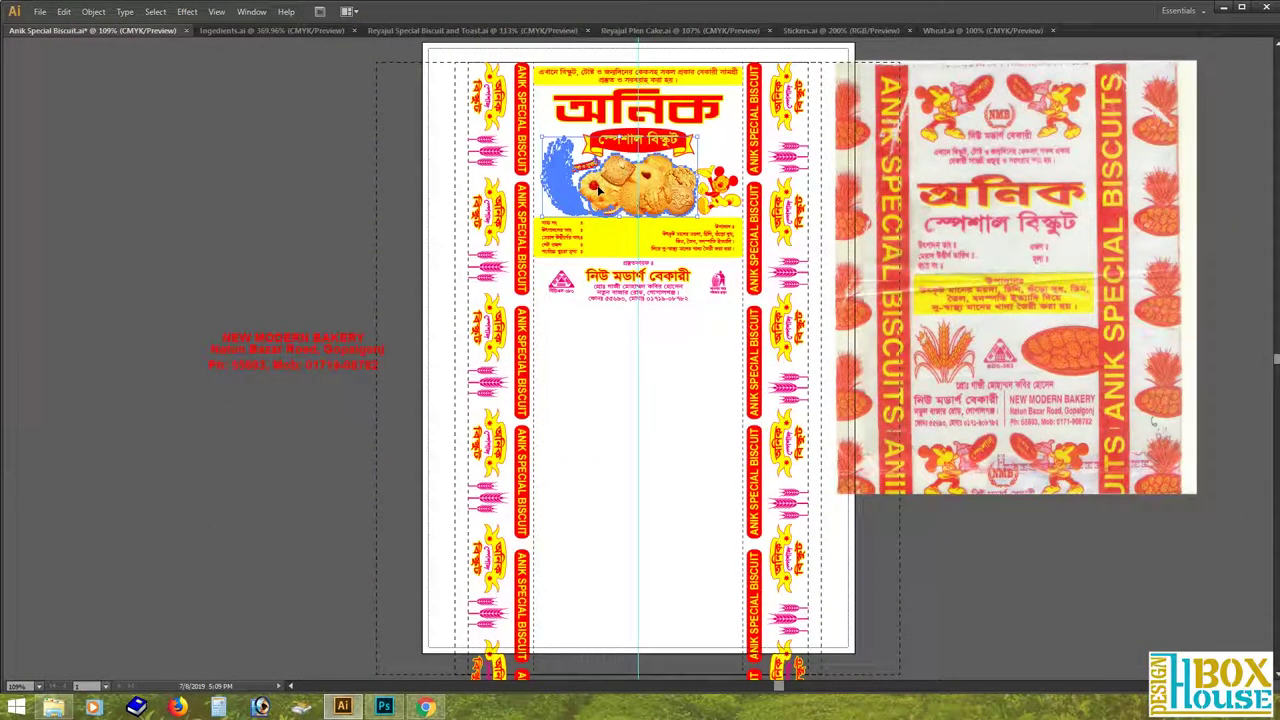
{"action": "left_click_drag", "start_coordinate": [593, 200], "coordinate": [585, 518]}
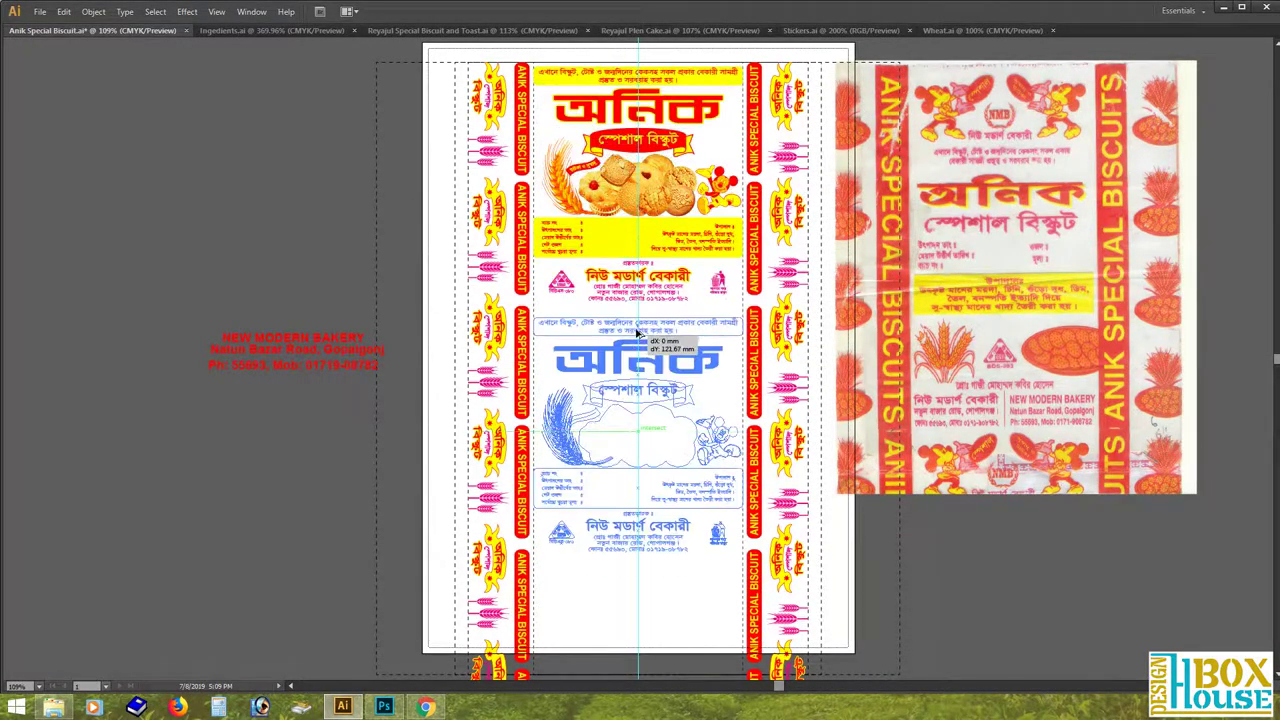
{"action": "key", "text": "ctrl+d"}
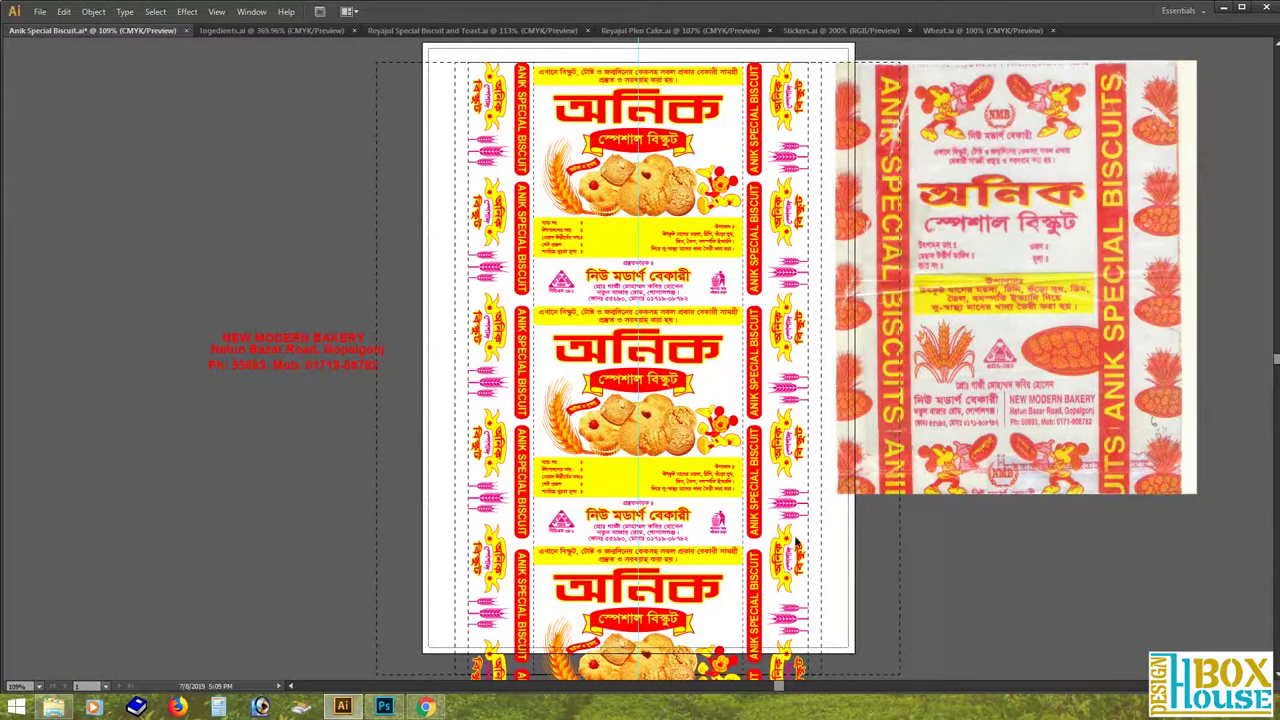
{"action": "key", "text": "ctrl+s"}
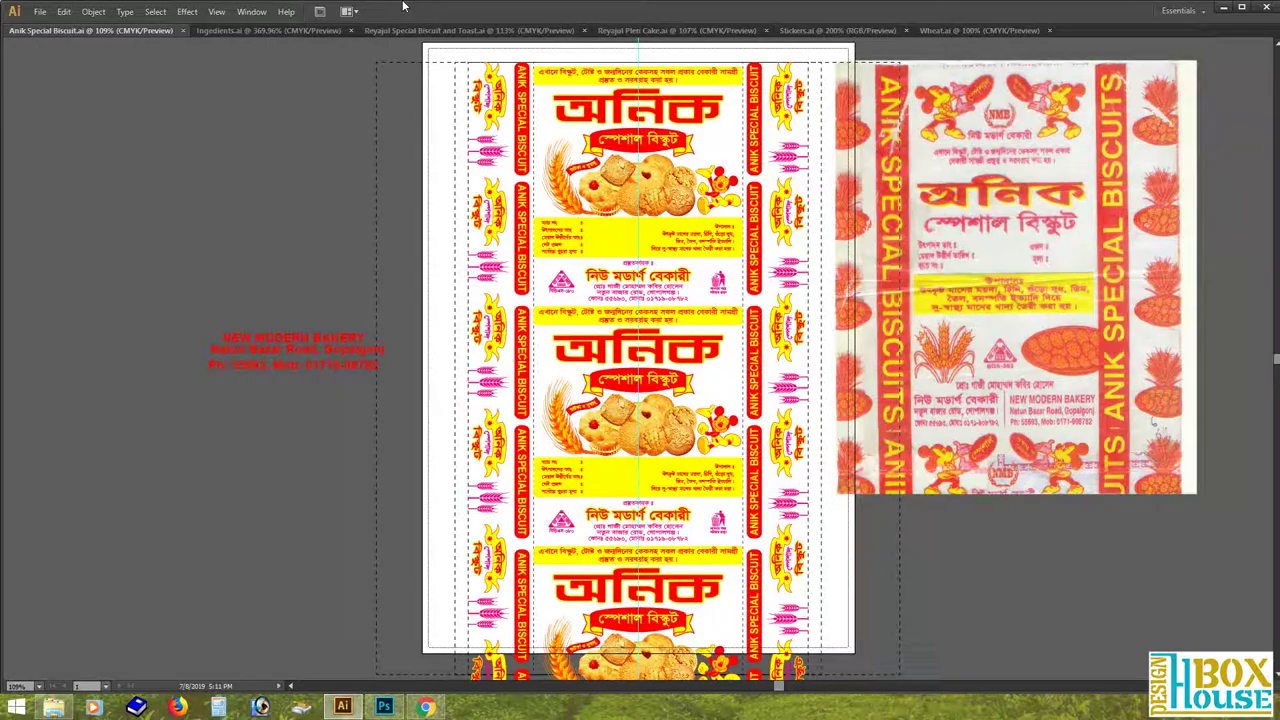
{"action": "right_click", "coordinate": [1050, 513]}
{"action": "left_click", "coordinate": [1090, 555]}
Step: Hide the guides, fit the artboard in view, and select the clipped wrapper artwork
{"action": "right_click", "coordinate": [808, 506]}
{"action": "left_click", "coordinate": [856, 613]}
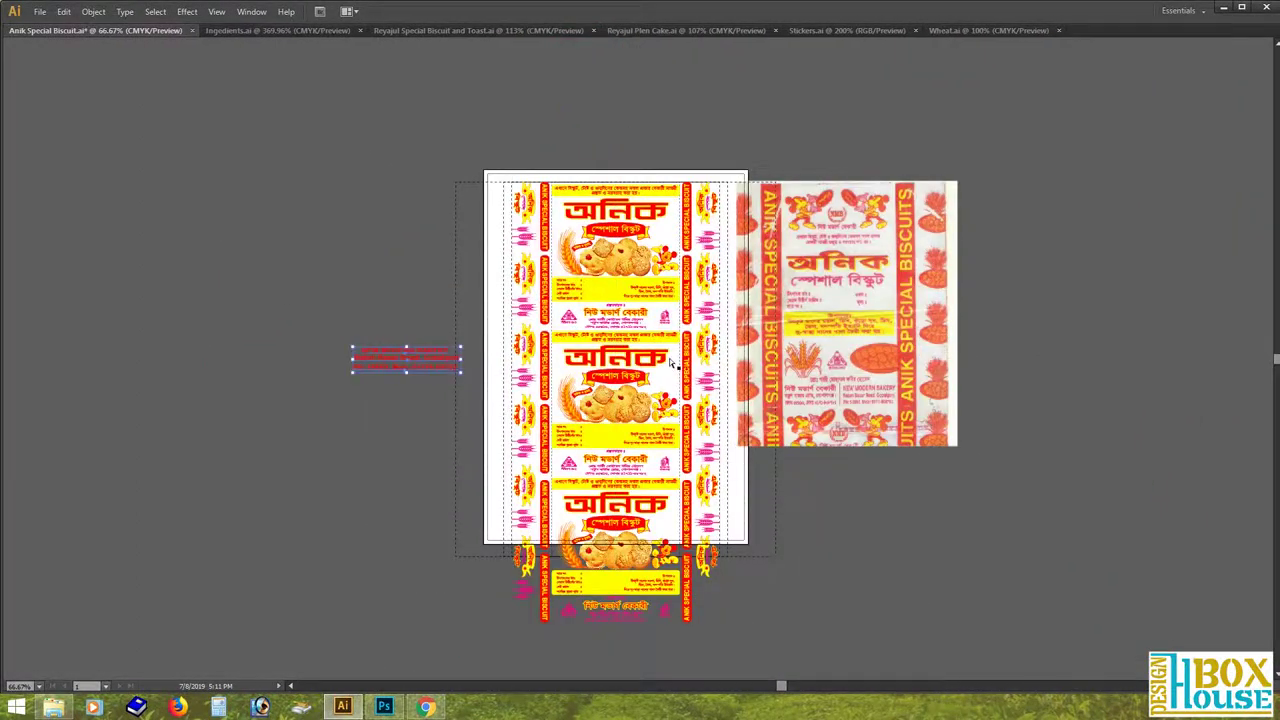
{"action": "key", "text": "ctrl+minus"}
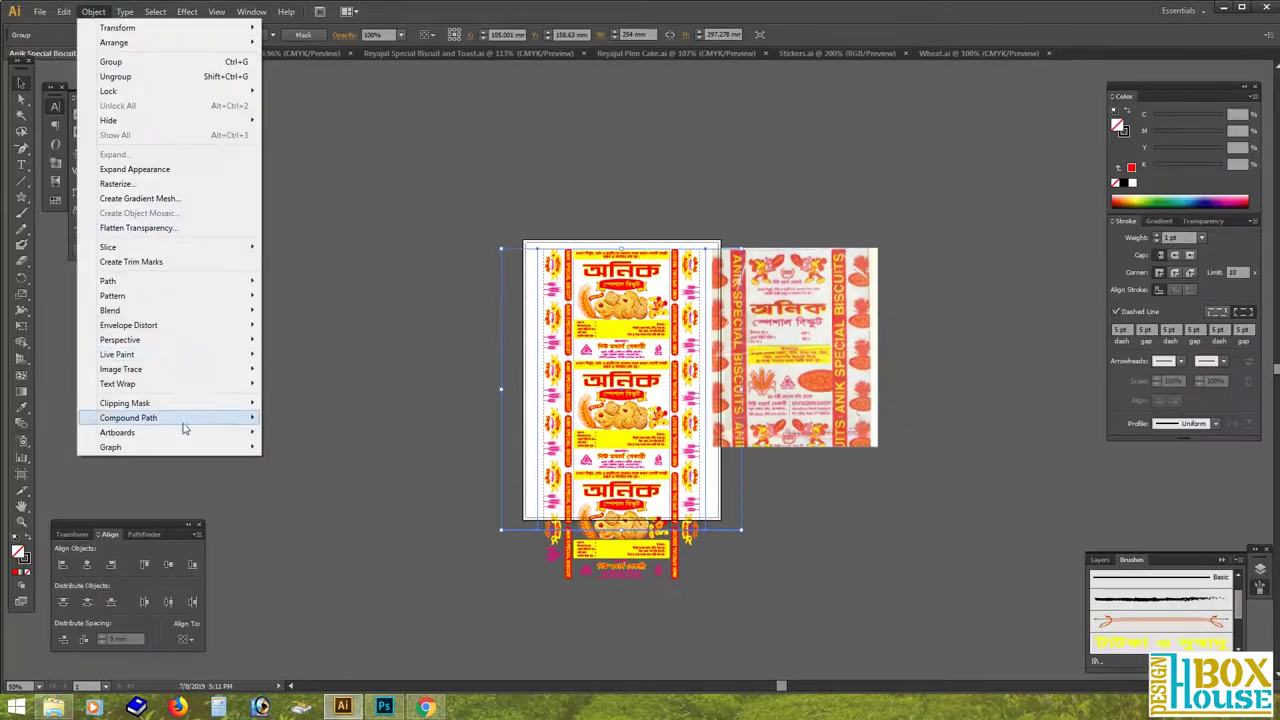
{"action": "key", "text": "ctrl+0"}
{"action": "key", "text": "shift+o"}
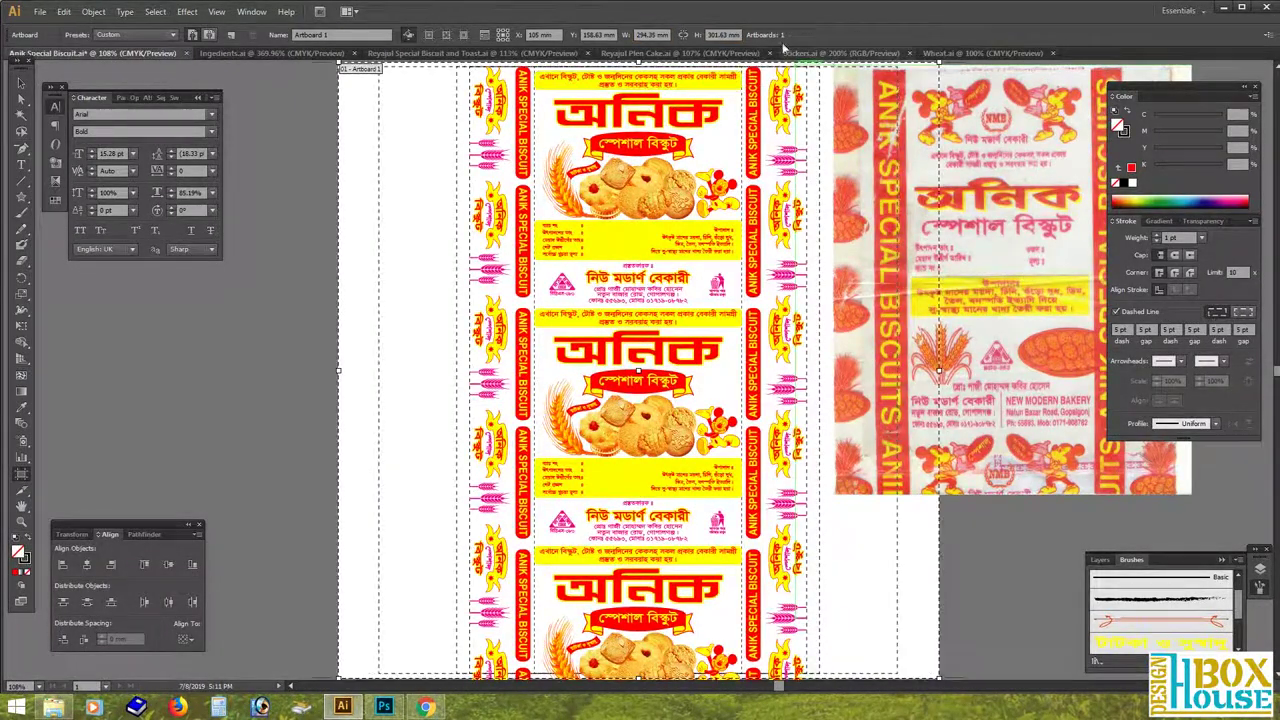
{"action": "key", "text": "Escape"}
{"action": "scroll", "coordinate": [632, 375], "scroll_direction": "down", "scroll_amount": 1}
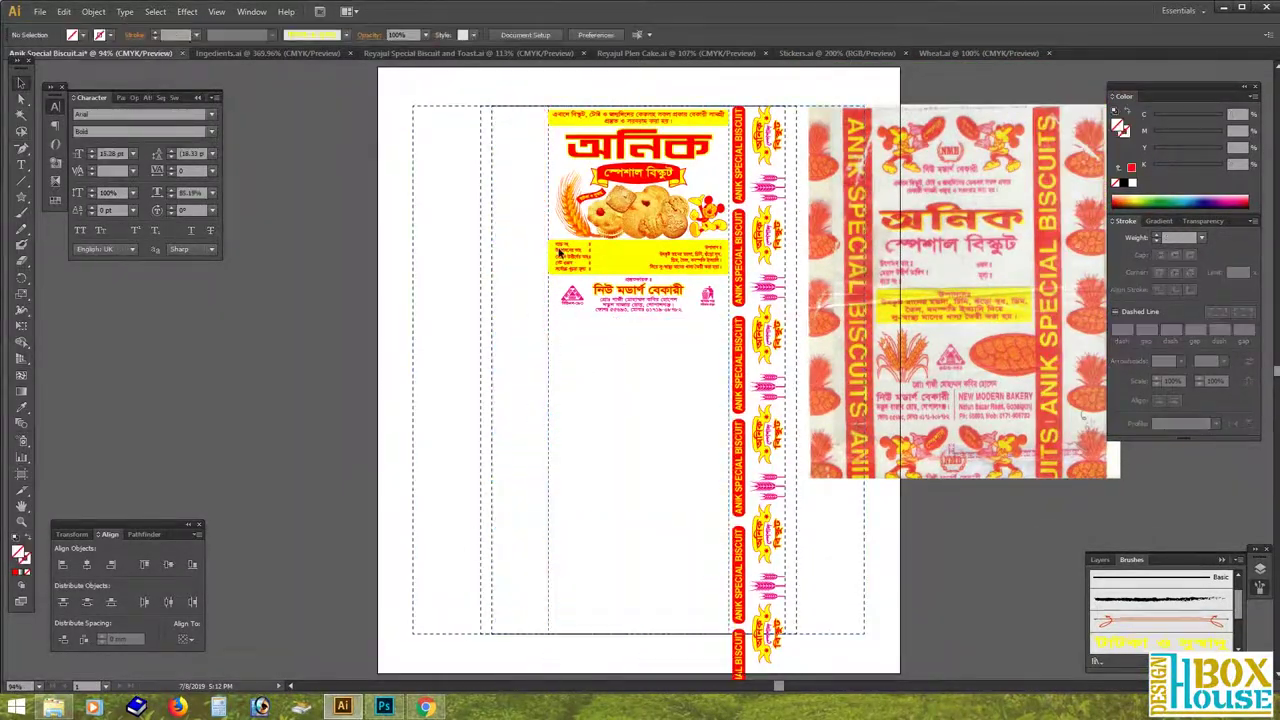
{"action": "left_click", "coordinate": [703, 540]}
Step: Save over Anik Special Biscuit.ai, replacing the existing file
{"action": "key", "text": "Tab"}
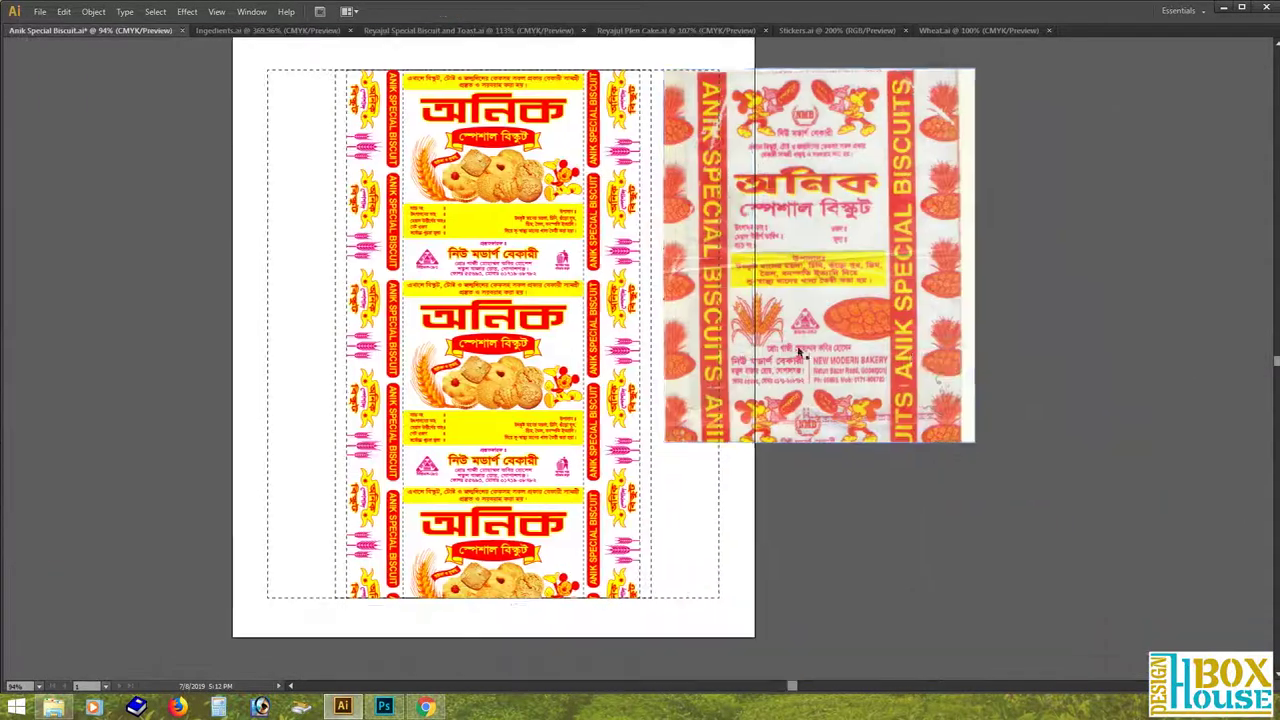
{"action": "key", "text": "ctrl+shift+s"}
{"action": "key", "text": "Return"}
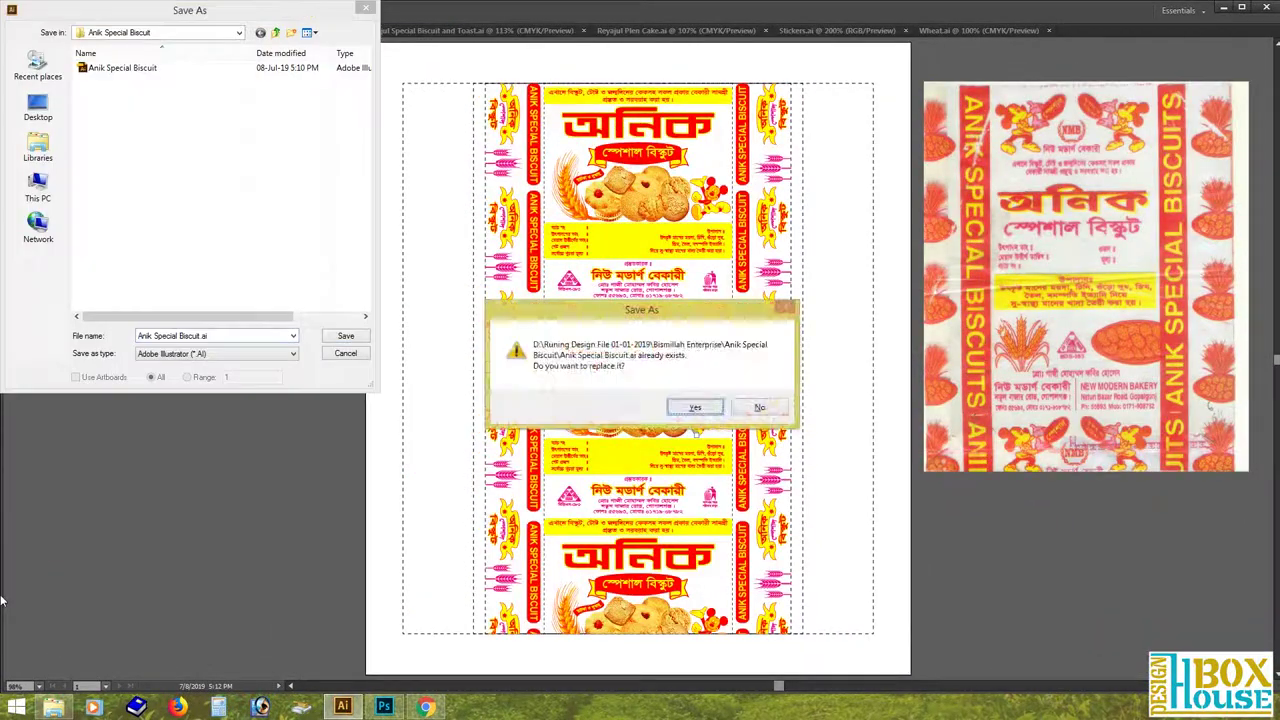
{"action": "key", "text": "Return"}
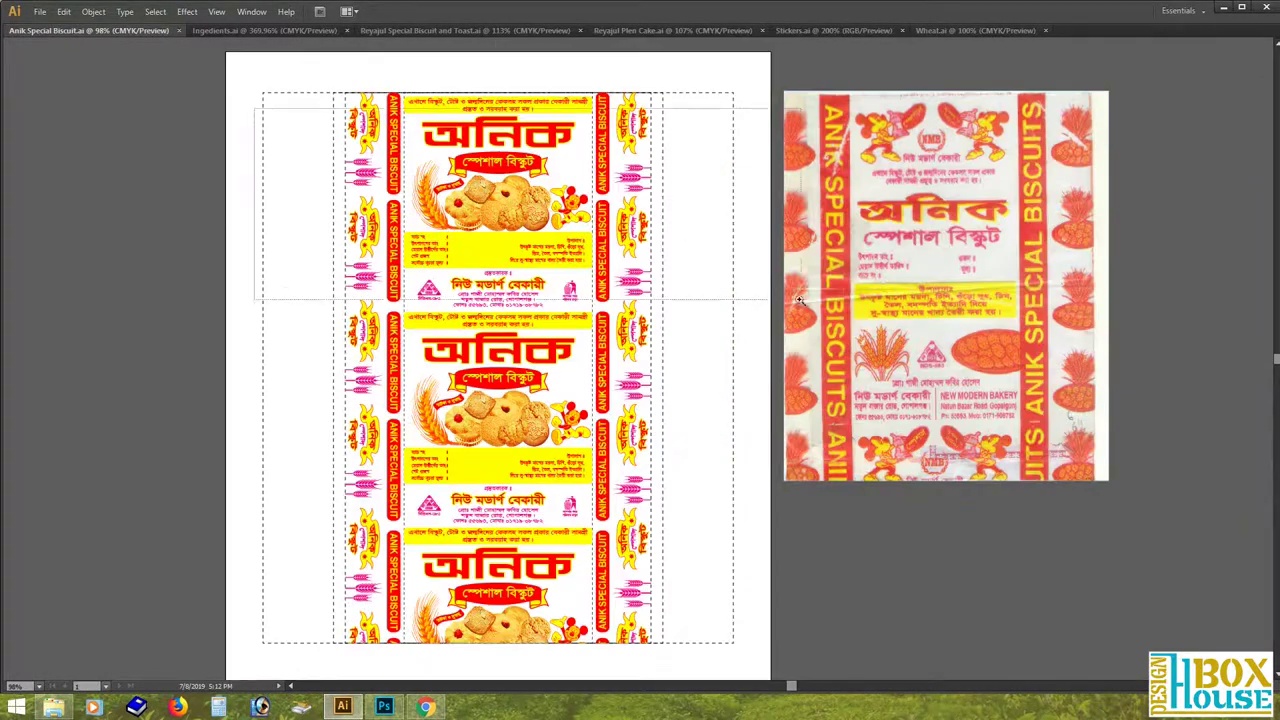
{"action": "scroll", "coordinate": [821, 263], "scroll_direction": "up", "scroll_amount": 4}
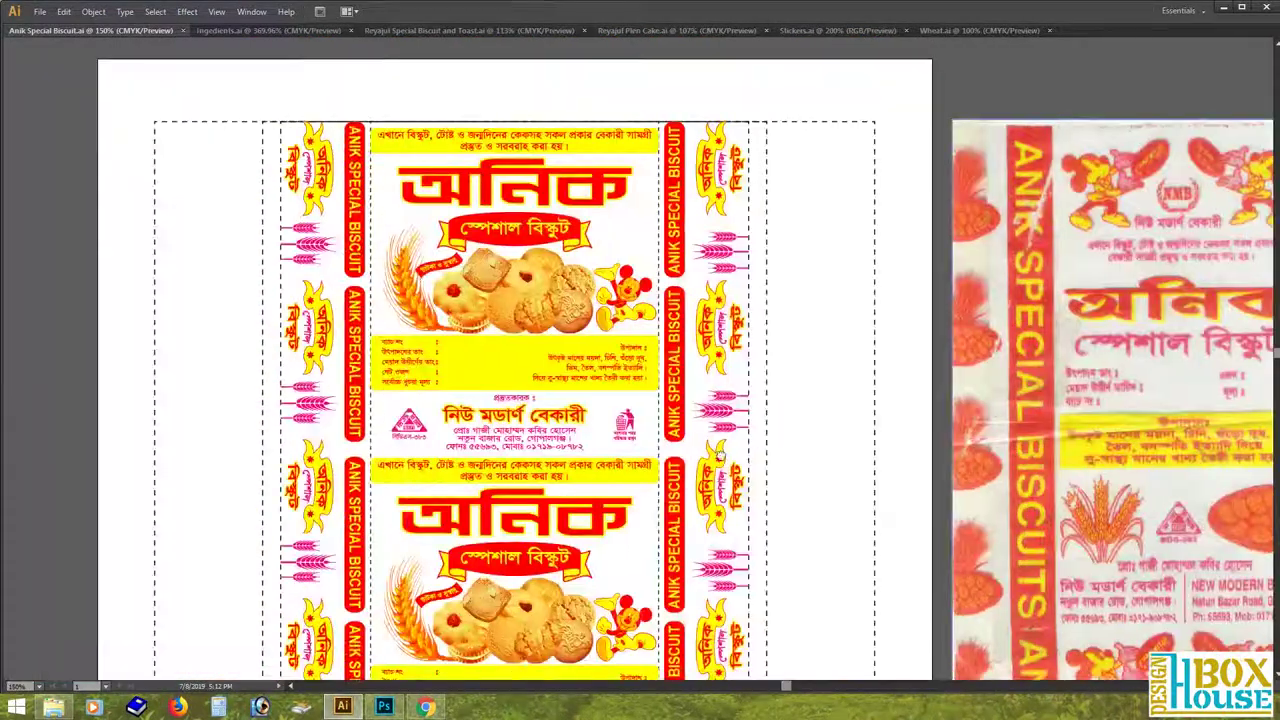
{"action": "key", "text": "ctrl+0"}
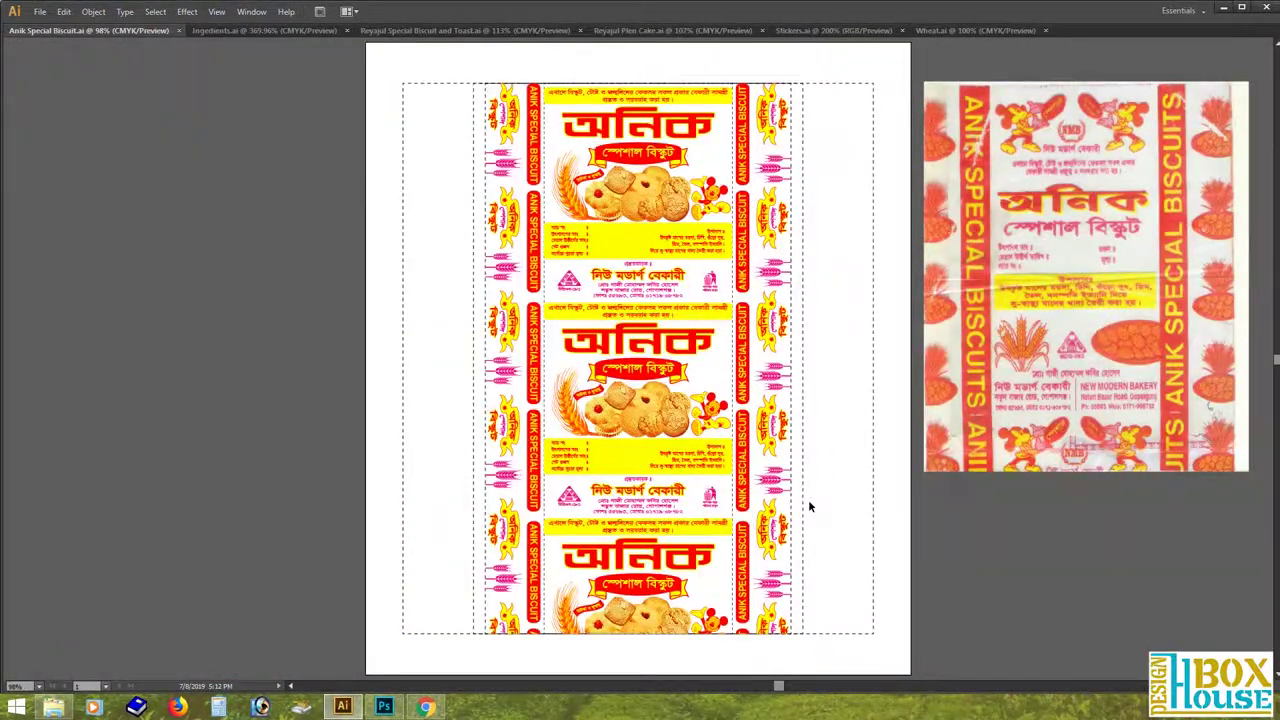